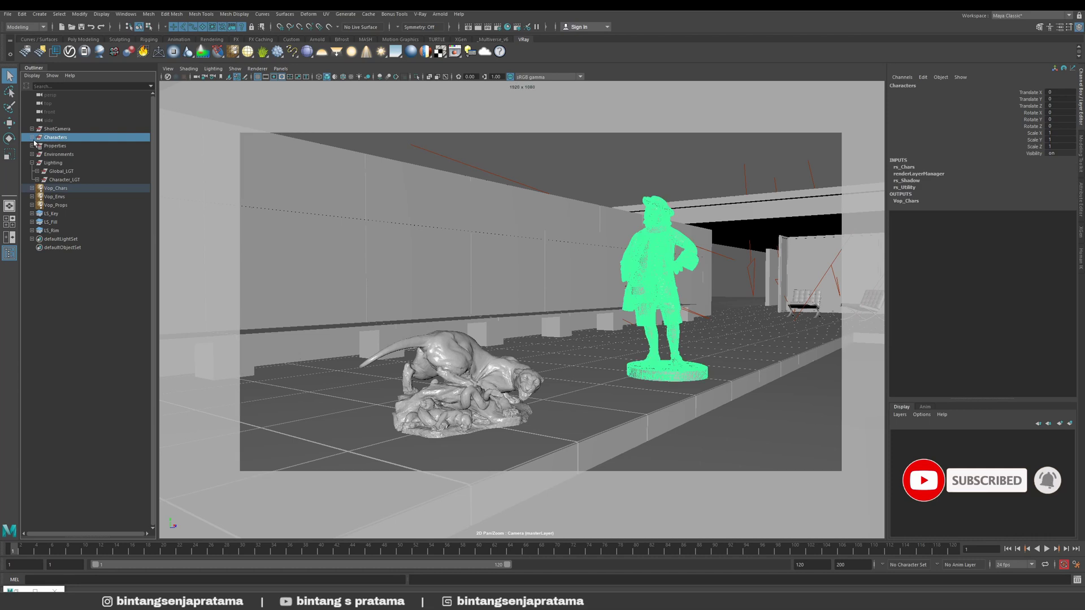
- Examine the contents of the Characters group, including its statue subgroup, and collapse it again
{"action": "left_click", "coordinate": [33, 138]}
{"action": "left_click", "coordinate": [52, 146]}
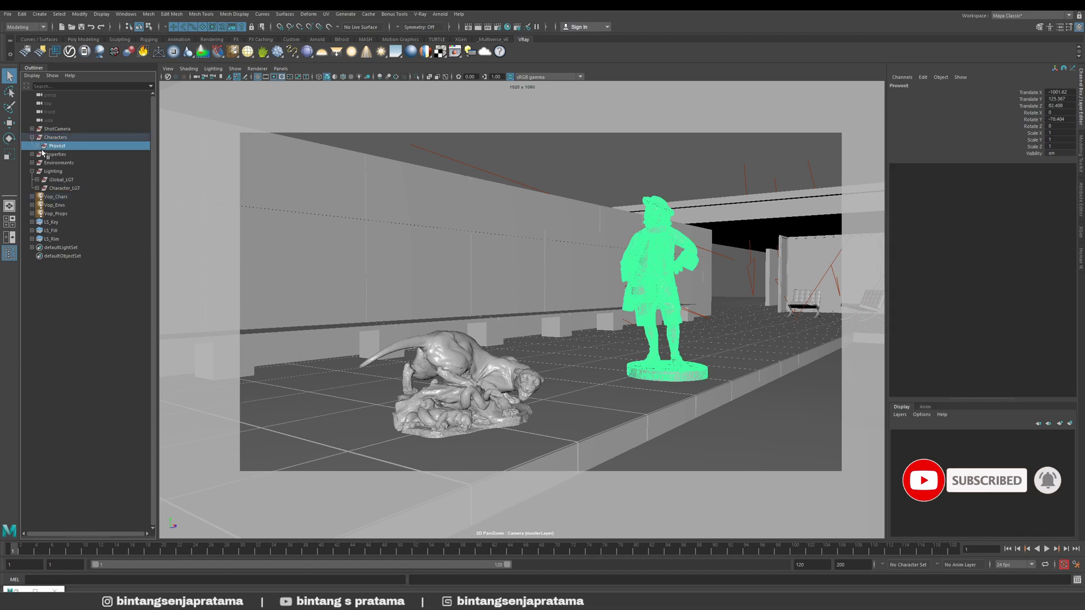
{"action": "left_click", "coordinate": [56, 138]}
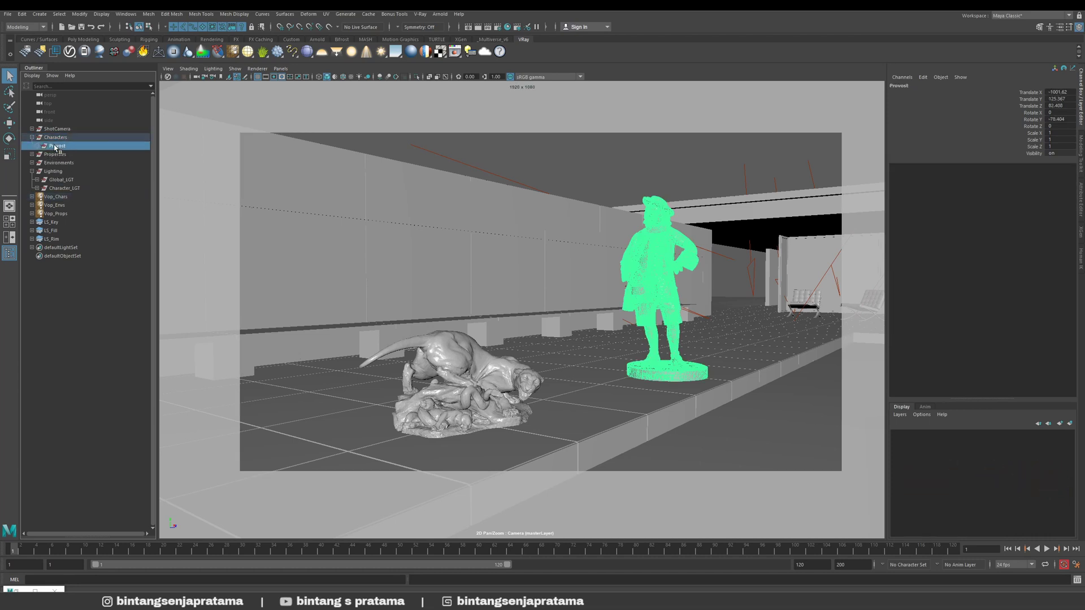
{"action": "left_click", "coordinate": [33, 137]}
- Examine the Properties group and the prop subgroup inside it, then collapse the group
{"action": "left_click", "coordinate": [60, 147]}
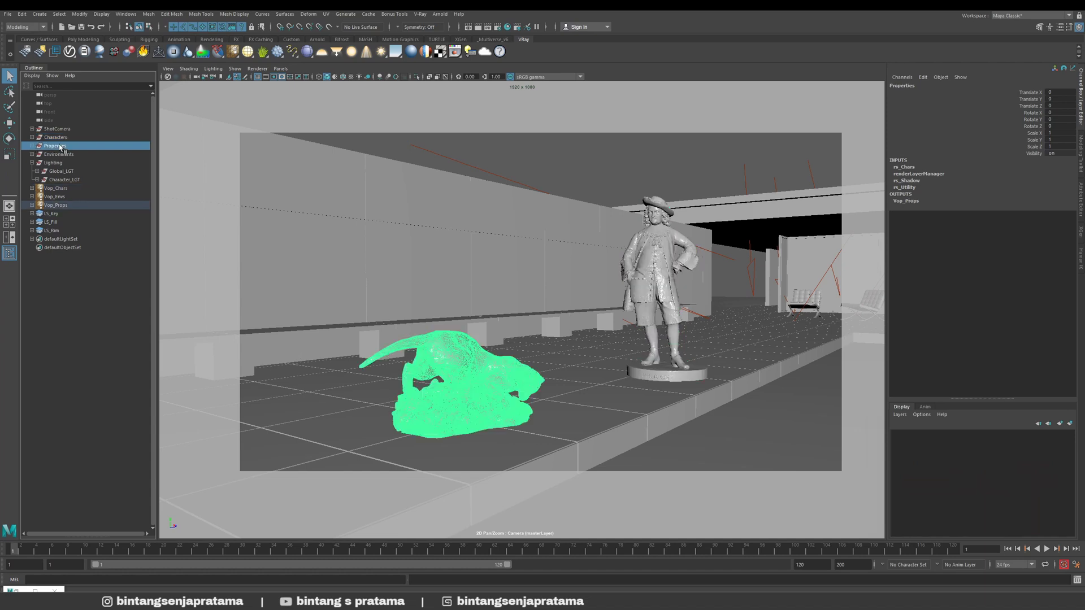
{"action": "left_click", "coordinate": [32, 147]}
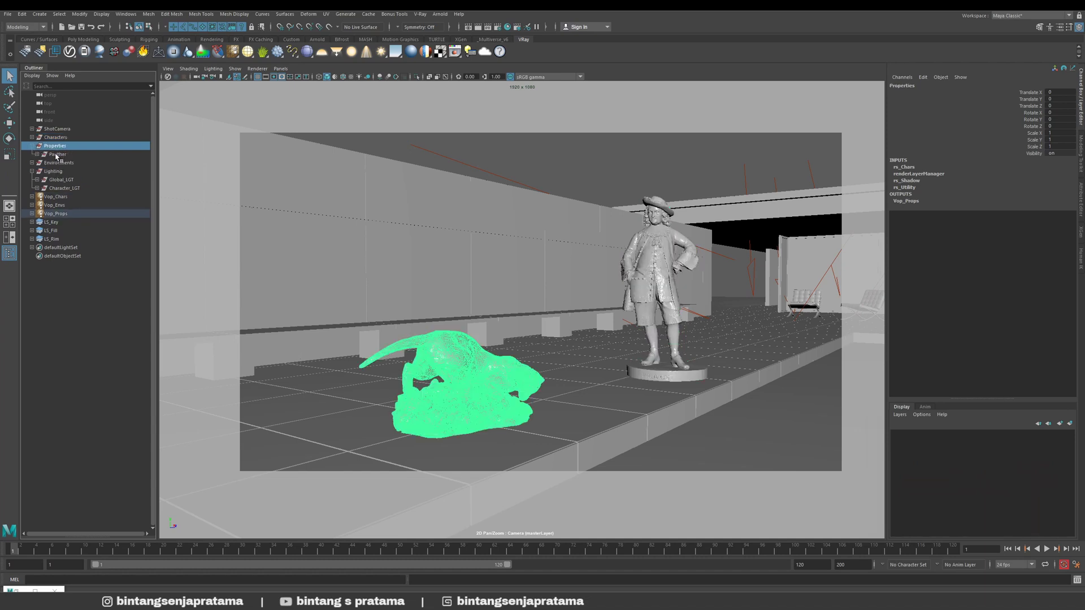
{"action": "left_click", "coordinate": [56, 155]}
{"action": "left_click", "coordinate": [55, 147]}
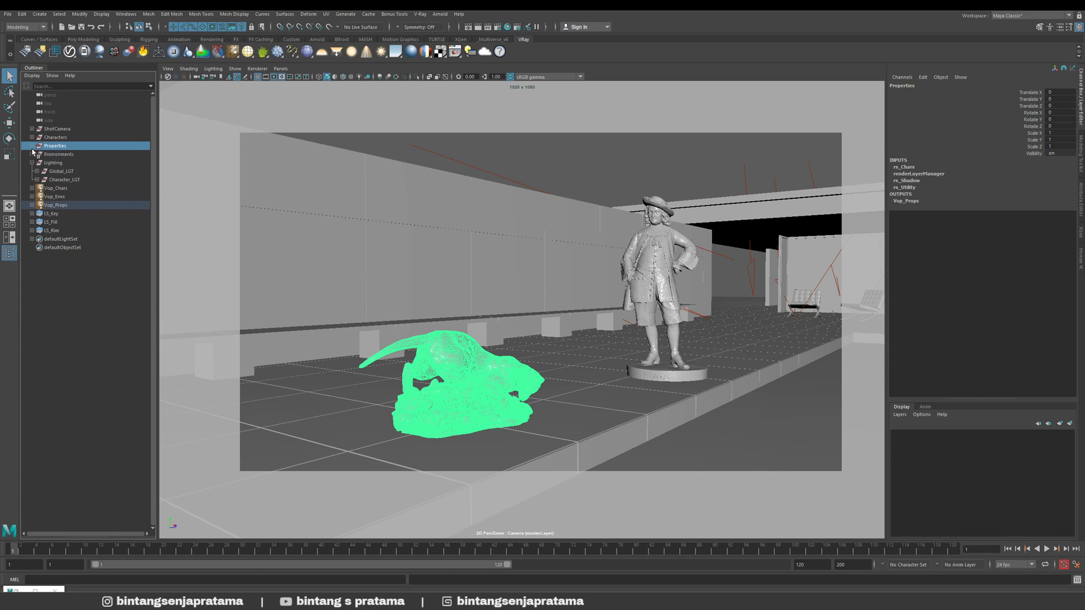
{"action": "left_click", "coordinate": [32, 146]}
- Examine the Environments group and the subgroup it contains, then collapse the group
{"action": "left_click", "coordinate": [32, 154]}
{"action": "left_click", "coordinate": [58, 154]}
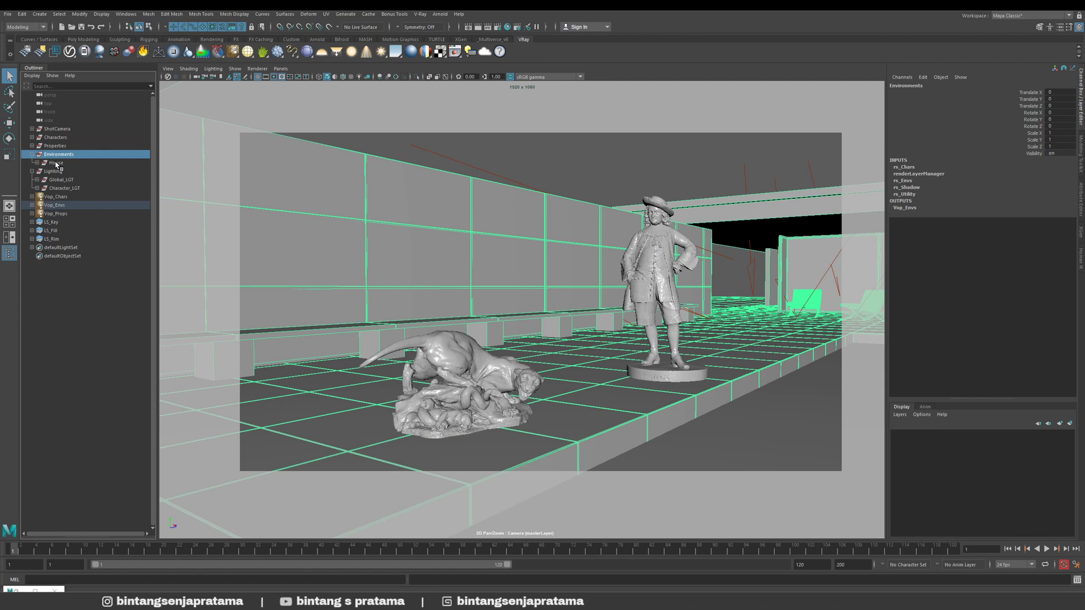
{"action": "left_click", "coordinate": [55, 163]}
{"action": "left_click", "coordinate": [54, 154]}
{"action": "left_click", "coordinate": [55, 162]}
{"action": "left_click", "coordinate": [55, 155]}
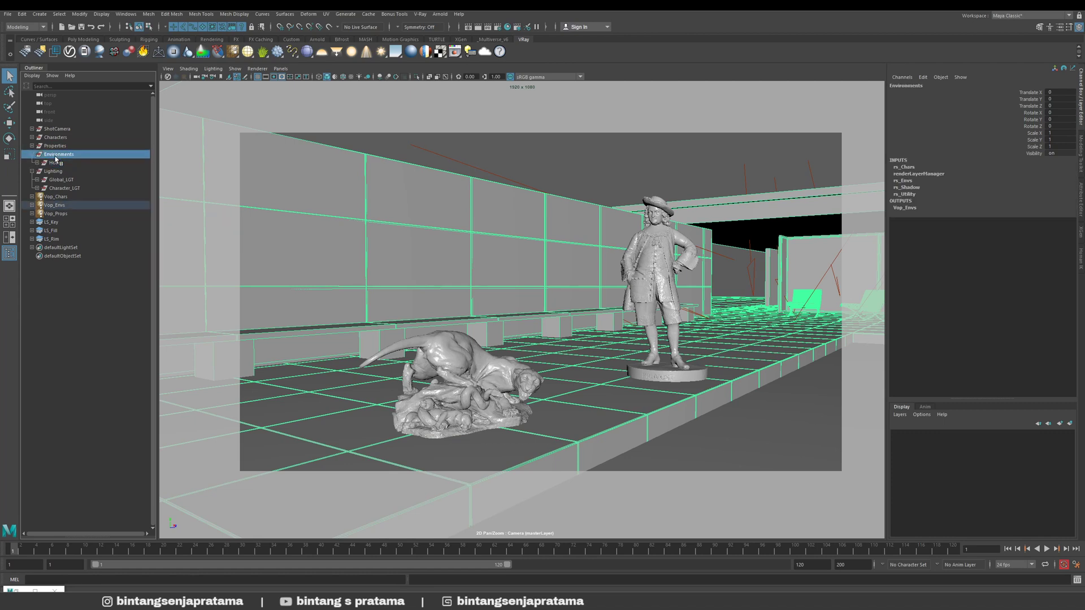
{"action": "left_click", "coordinate": [33, 155]}
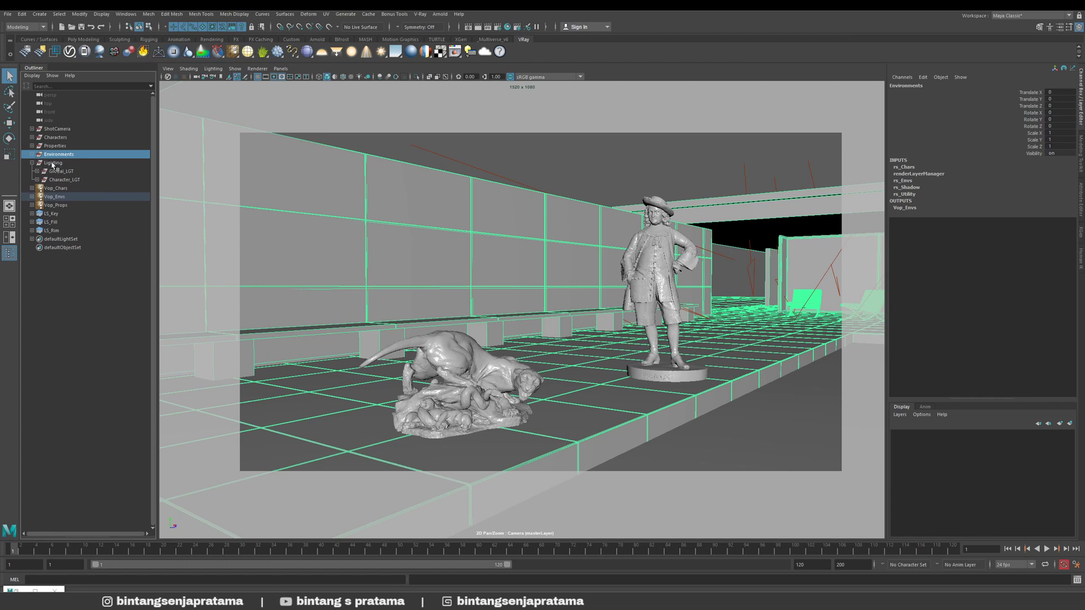
- Compare the Global_LGT and Character_LGT subgroups of the Lighting group, then collapse the group
{"action": "left_click", "coordinate": [52, 164]}
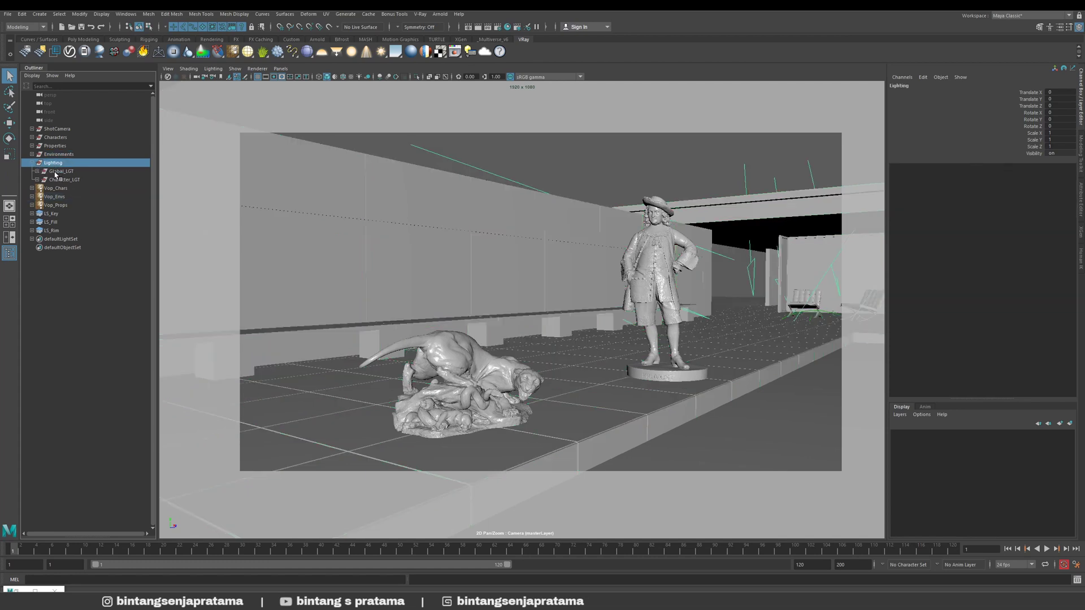
{"action": "left_click", "coordinate": [55, 172]}
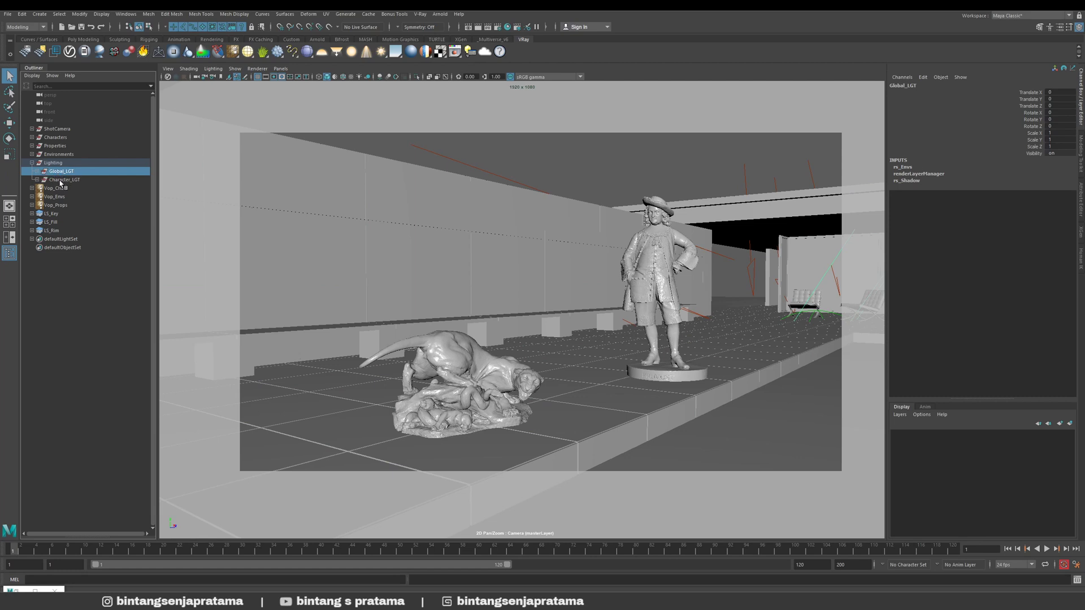
{"action": "left_click", "coordinate": [60, 179]}
{"action": "left_click", "coordinate": [59, 172]}
{"action": "left_click", "coordinate": [59, 181]}
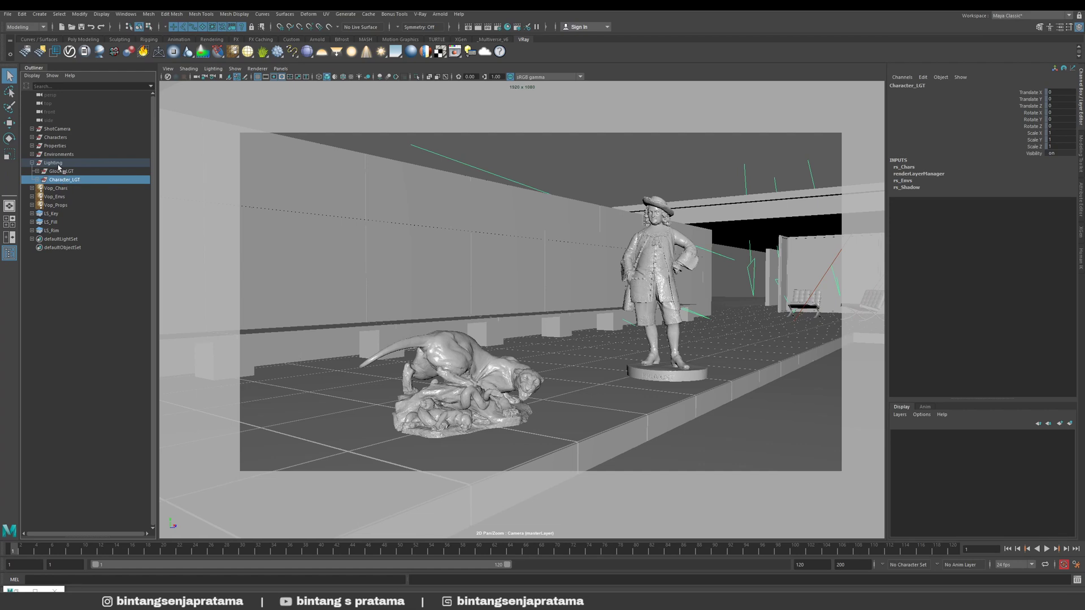
{"action": "left_click", "coordinate": [56, 163]}
{"action": "left_click", "coordinate": [33, 163]}
- Highlight the top-level groups from ShotCamera through Lighting, then select only ShotCamera
{"action": "left_click", "coordinate": [53, 129]}
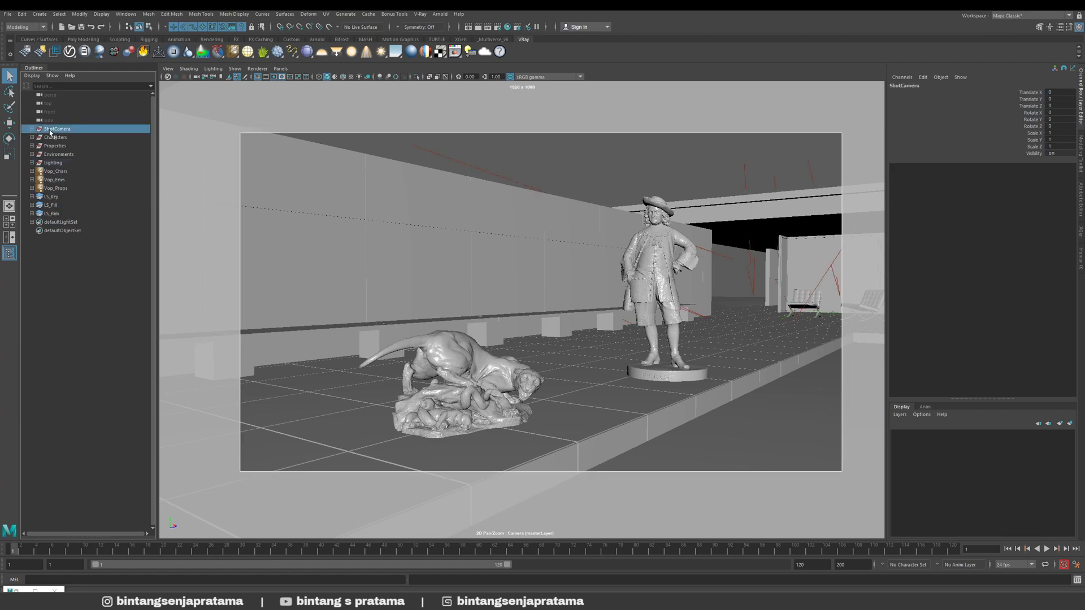
{"action": "left_click", "coordinate": [50, 164], "text": "shift"}
{"action": "left_click", "coordinate": [57, 130]}
- With Vop_Chars selected, show the V-Ray Object Properties commands as a floating window and display the node's attributes
{"action": "left_click", "coordinate": [55, 173]}
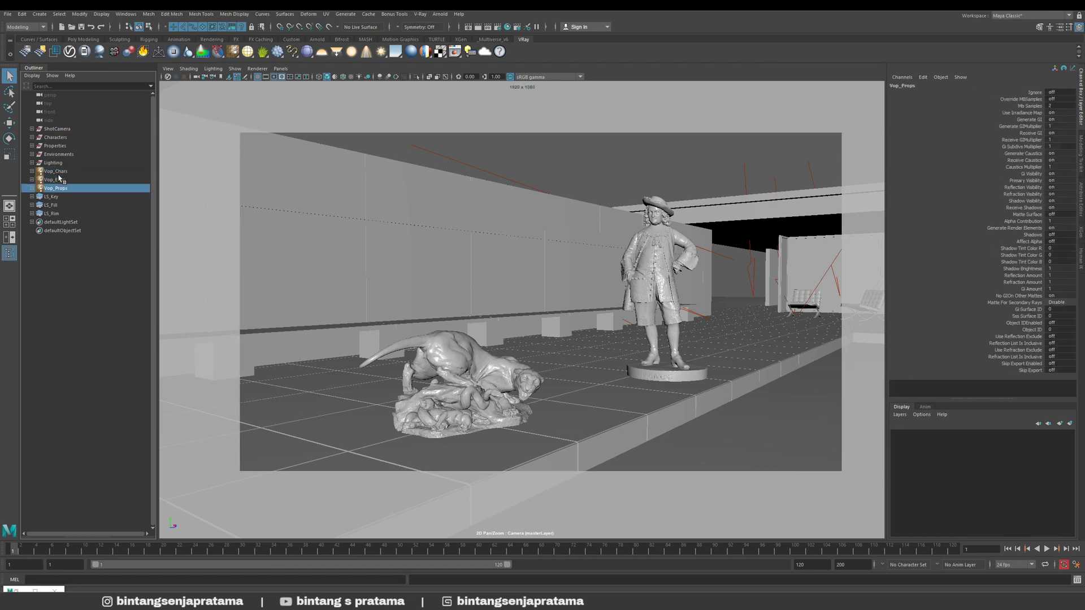
{"action": "left_click", "coordinate": [40, 14]}
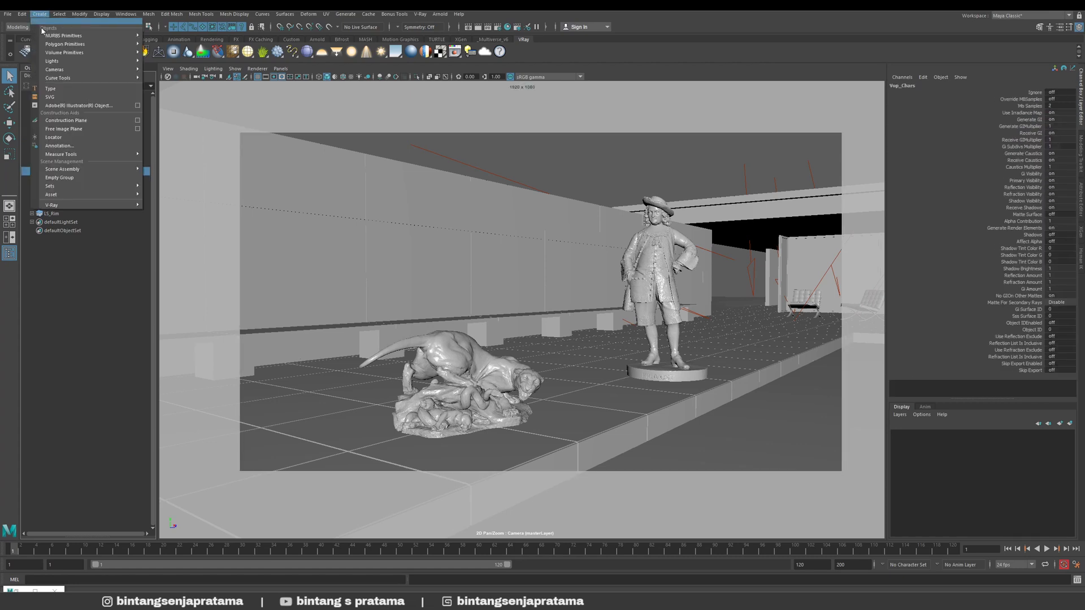
{"action": "mouse_move", "coordinate": [56, 207]}
{"action": "mouse_move", "coordinate": [226, 328]}
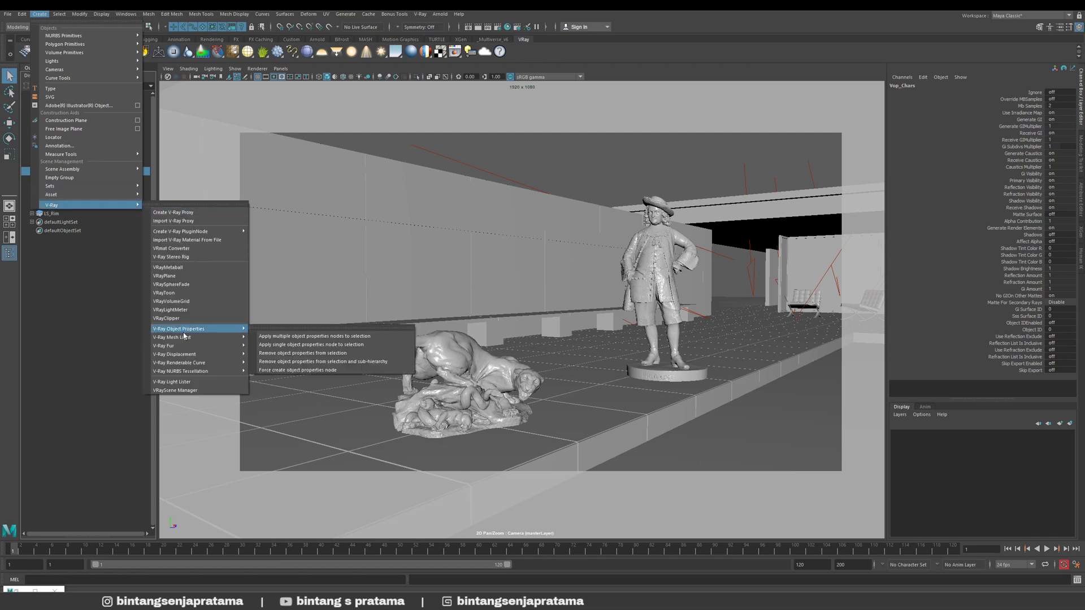
{"action": "left_click", "coordinate": [264, 330]}
{"action": "left_click_drag", "start_coordinate": [300, 333], "coordinate": [85, 259]}
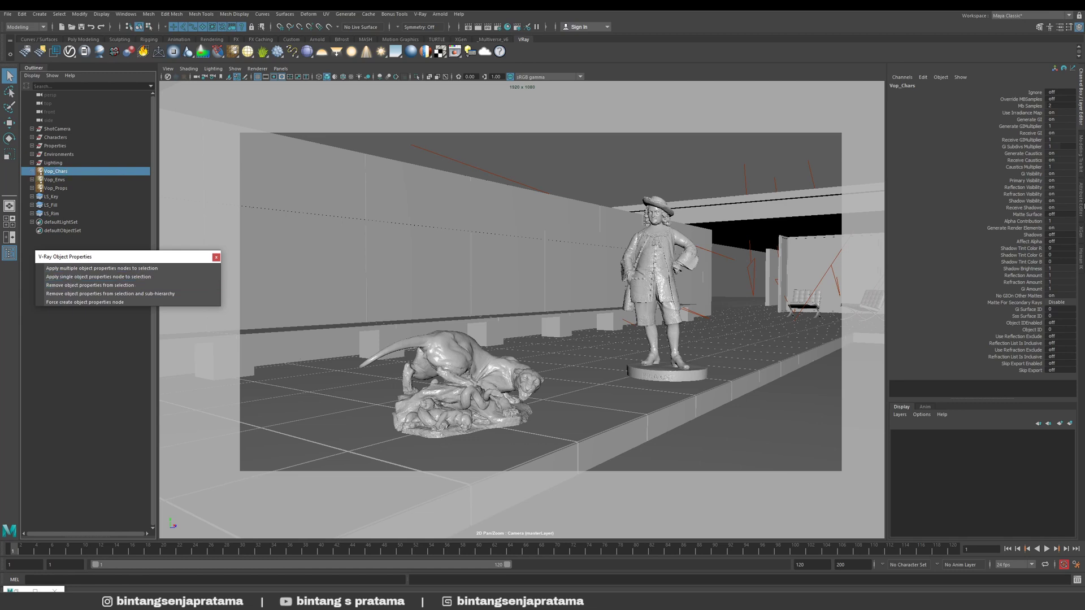
{"action": "key", "text": "ctrl+a"}
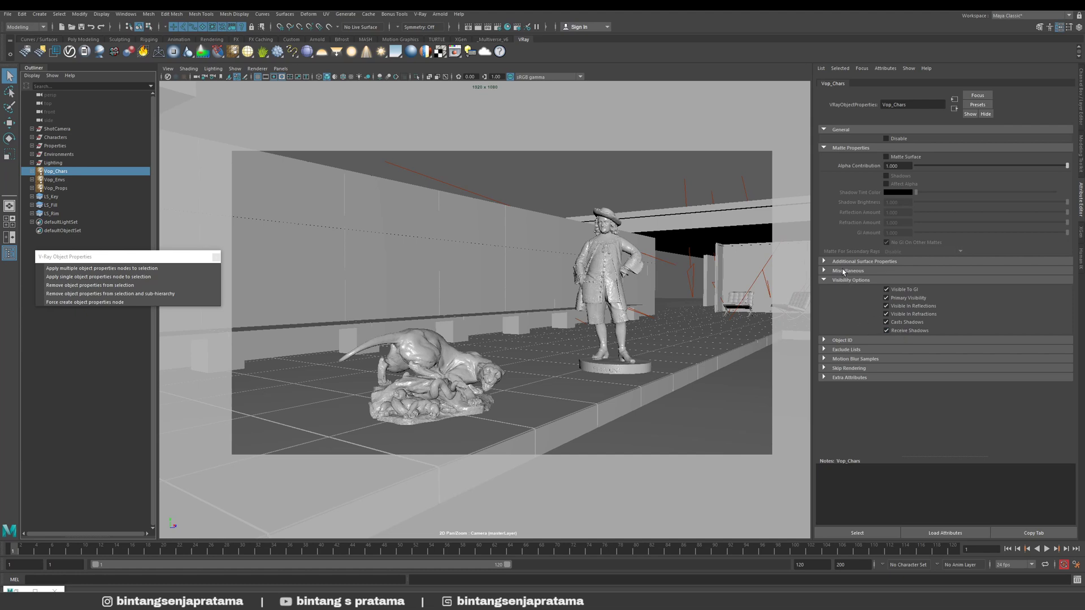
- Examine the Characters group linked to Vop_Chars and the node's object properties, then collapse the node
{"action": "left_click", "coordinate": [33, 172]}
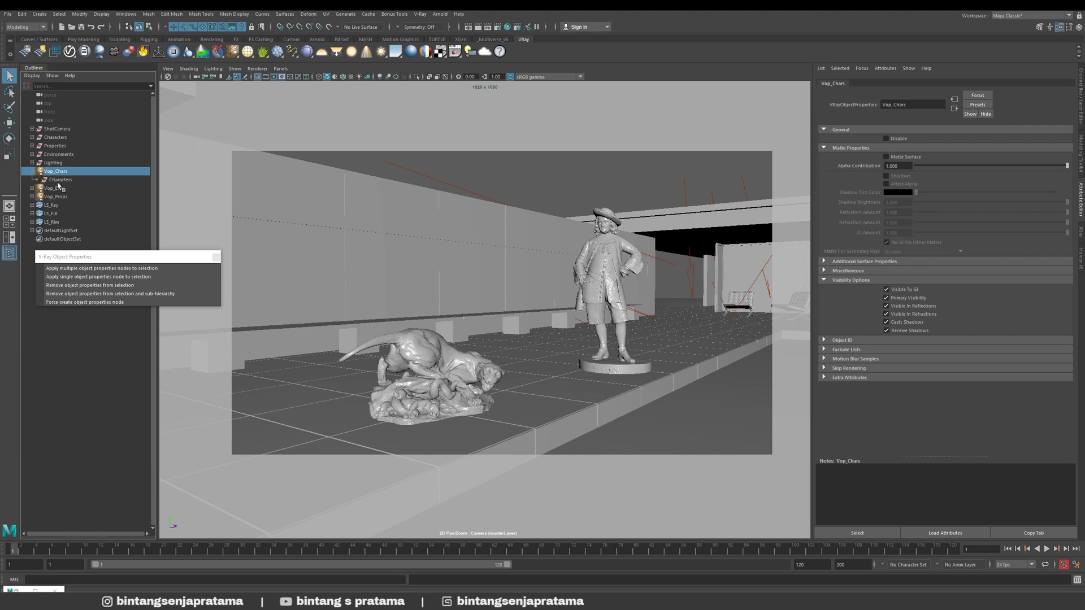
{"action": "left_click", "coordinate": [57, 180]}
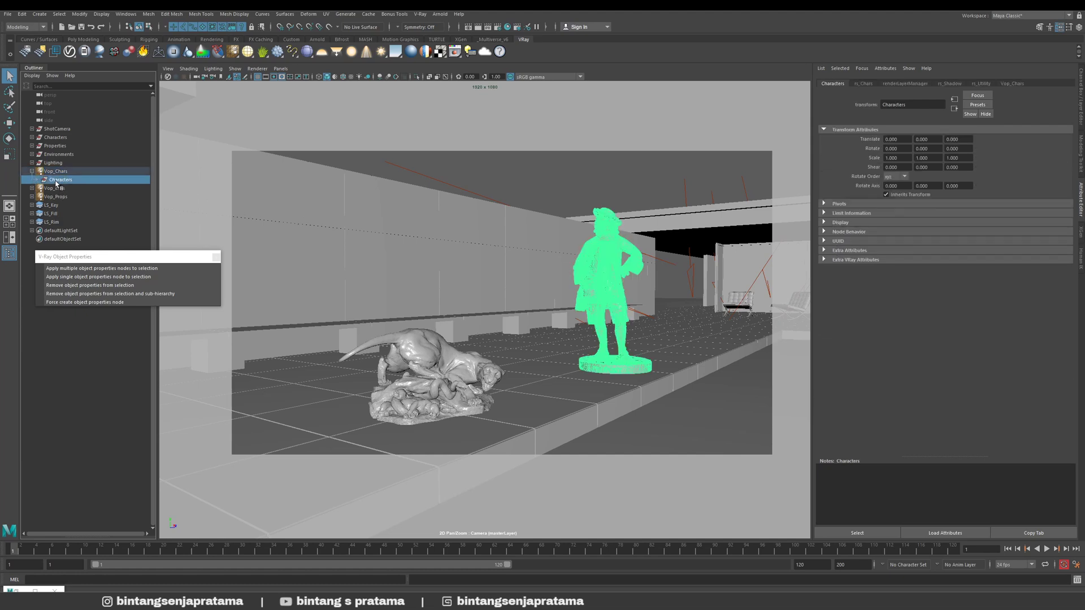
{"action": "left_click", "coordinate": [60, 172]}
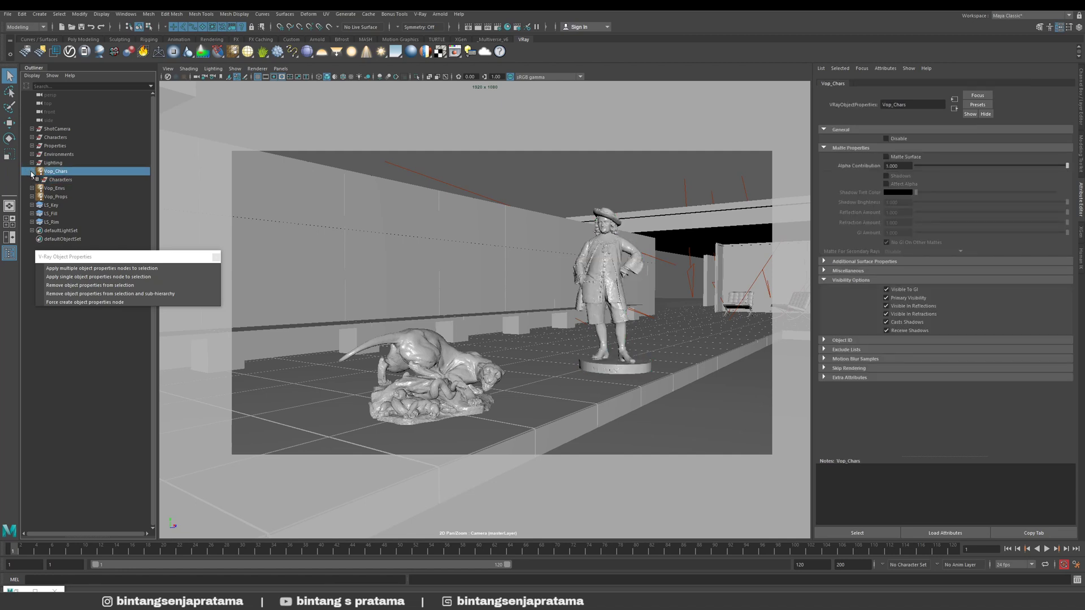
{"action": "left_click", "coordinate": [32, 171]}
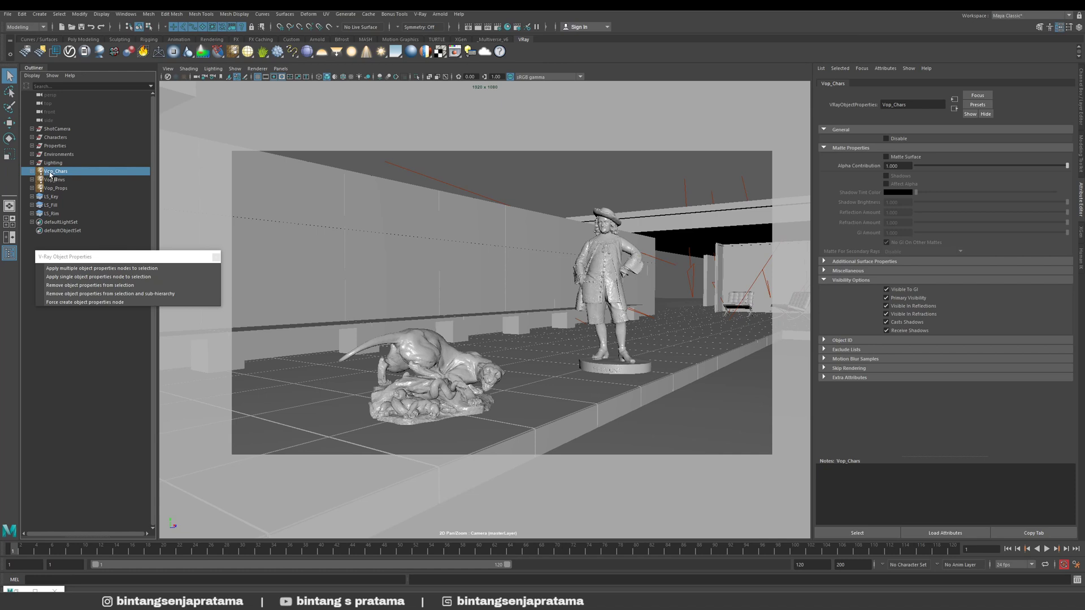
{"action": "left_click", "coordinate": [32, 171]}
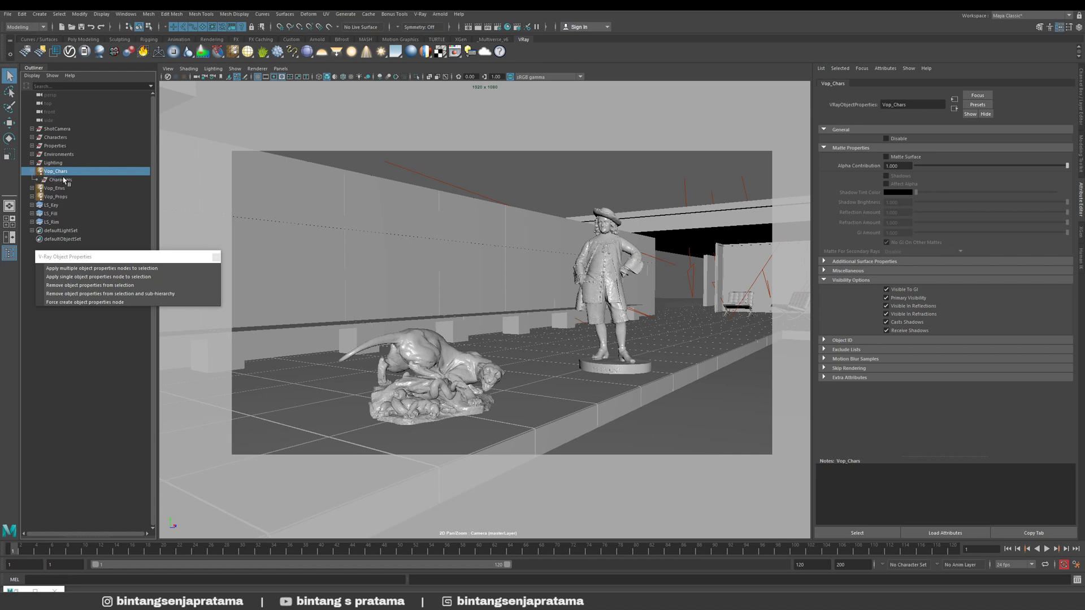
{"action": "left_click", "coordinate": [60, 180]}
{"action": "left_click", "coordinate": [64, 172]}
{"action": "left_click", "coordinate": [33, 172]}
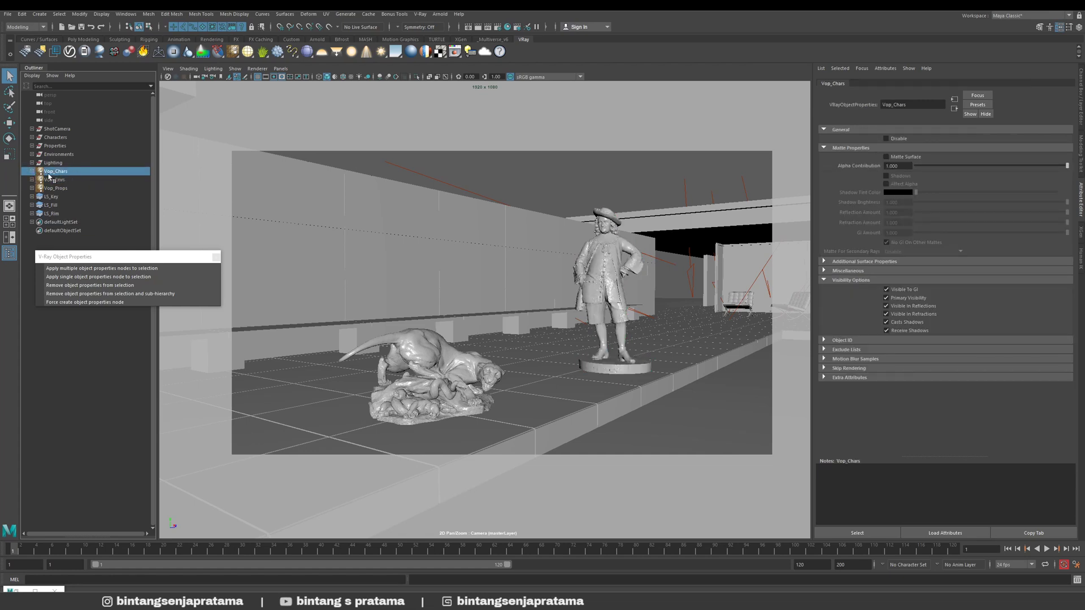
- Examine the groups linked to the Vop_Envs and Vop_Props nodes, then collapse both nodes
{"action": "left_click", "coordinate": [59, 180]}
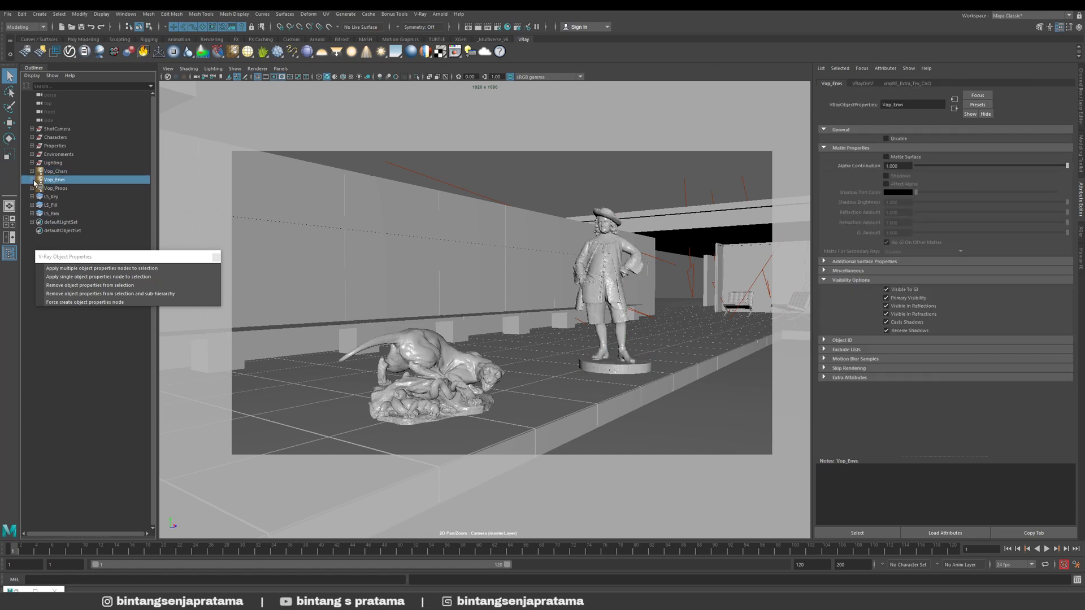
{"action": "left_click", "coordinate": [32, 180]}
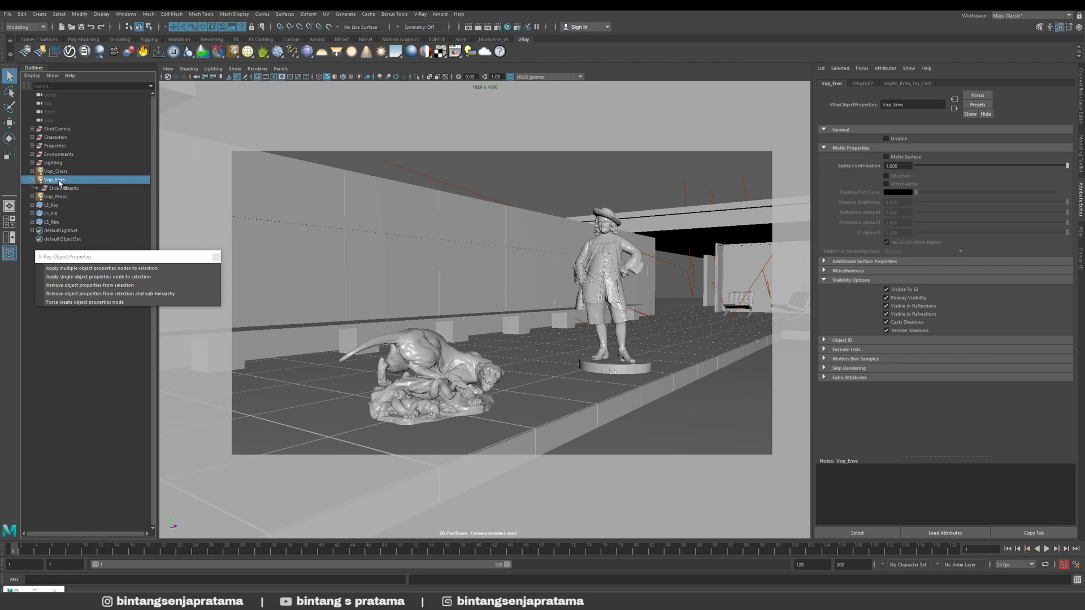
{"action": "left_click", "coordinate": [32, 197]}
{"action": "left_click", "coordinate": [41, 196]}
{"action": "left_click", "coordinate": [32, 180]}
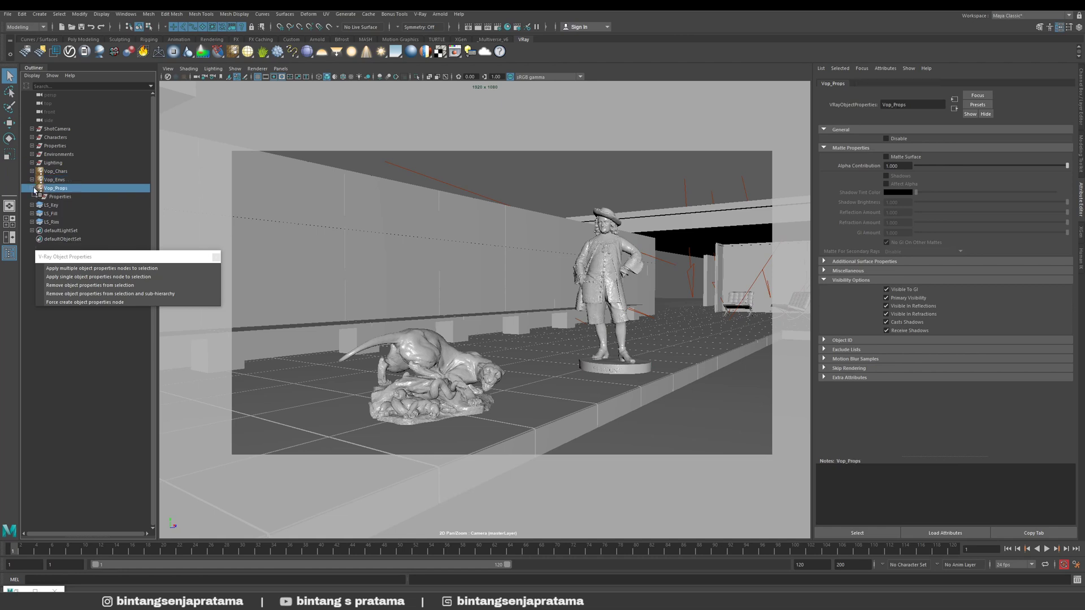
{"action": "left_click", "coordinate": [32, 188]}
- Compare the attributes of Vop_Chars, Vop_Envs and Vop_Props, then close the floating V-Ray Object Properties window
{"action": "left_click", "coordinate": [47, 180]}
{"action": "left_click", "coordinate": [55, 172]}
{"action": "left_click", "coordinate": [54, 178]}
{"action": "left_click", "coordinate": [56, 188]}
{"action": "left_click", "coordinate": [57, 171]}
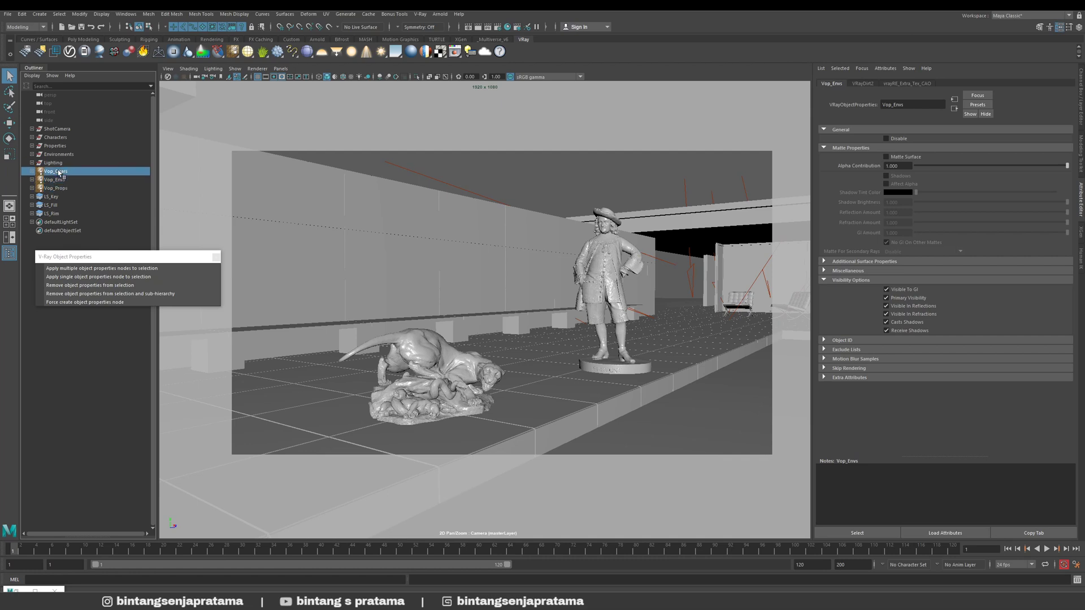
{"action": "left_click", "coordinate": [58, 180]}
{"action": "left_click", "coordinate": [56, 189]}
{"action": "left_click", "coordinate": [57, 179]}
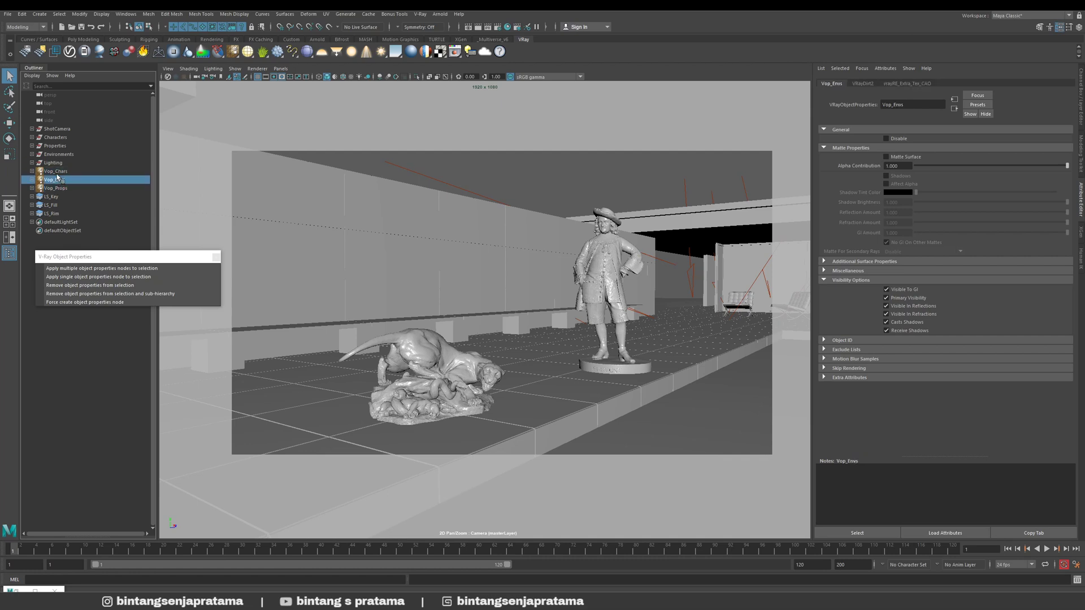
{"action": "left_click", "coordinate": [56, 171]}
{"action": "left_click", "coordinate": [217, 257]}
- Expand the LS_Key, LS_Fill and LS_Rim light select sets to examine the lights assigned to them
{"action": "left_click", "coordinate": [57, 197]}
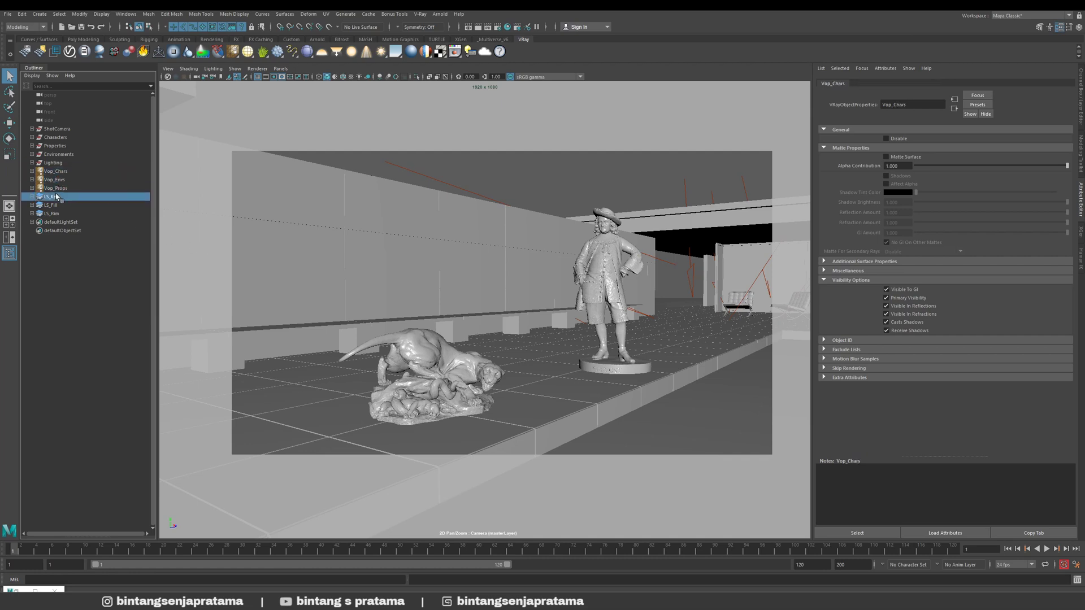
{"action": "left_click", "coordinate": [32, 197]}
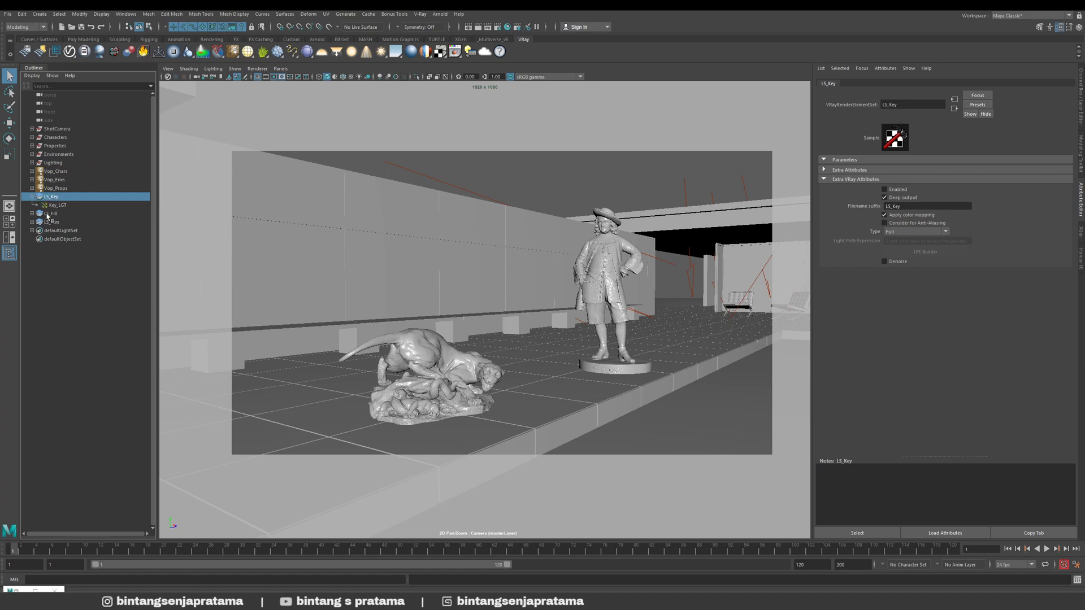
{"action": "left_click", "coordinate": [32, 213]}
{"action": "left_click", "coordinate": [32, 230]}
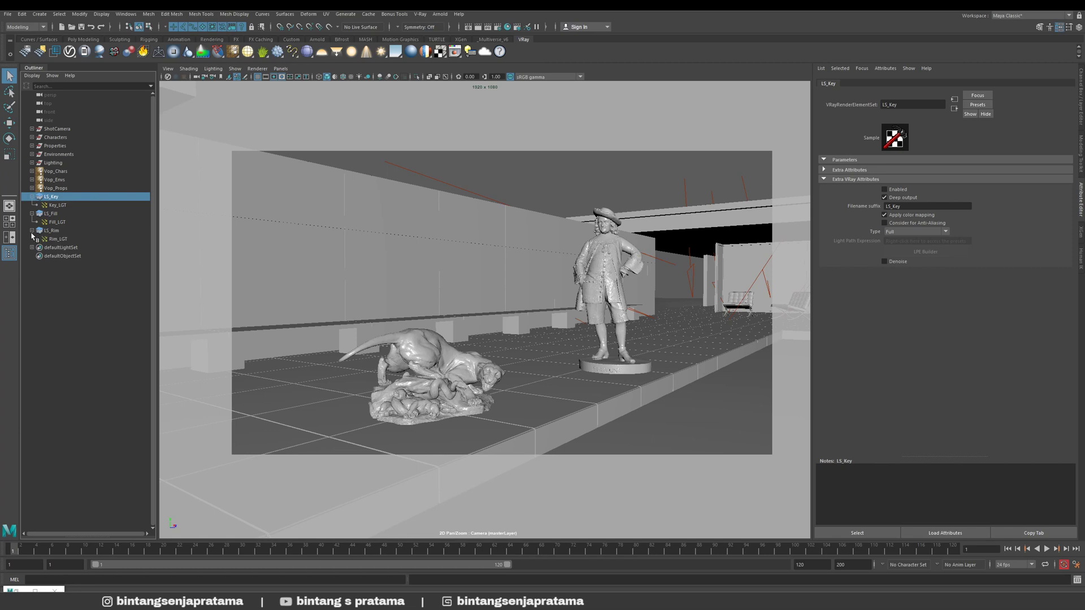
- Parent Key_LGT under Char_LightRig_CTL in the Character_LGT group and collapse the rig
{"action": "left_click", "coordinate": [51, 206]}
{"action": "left_click", "coordinate": [32, 162]}
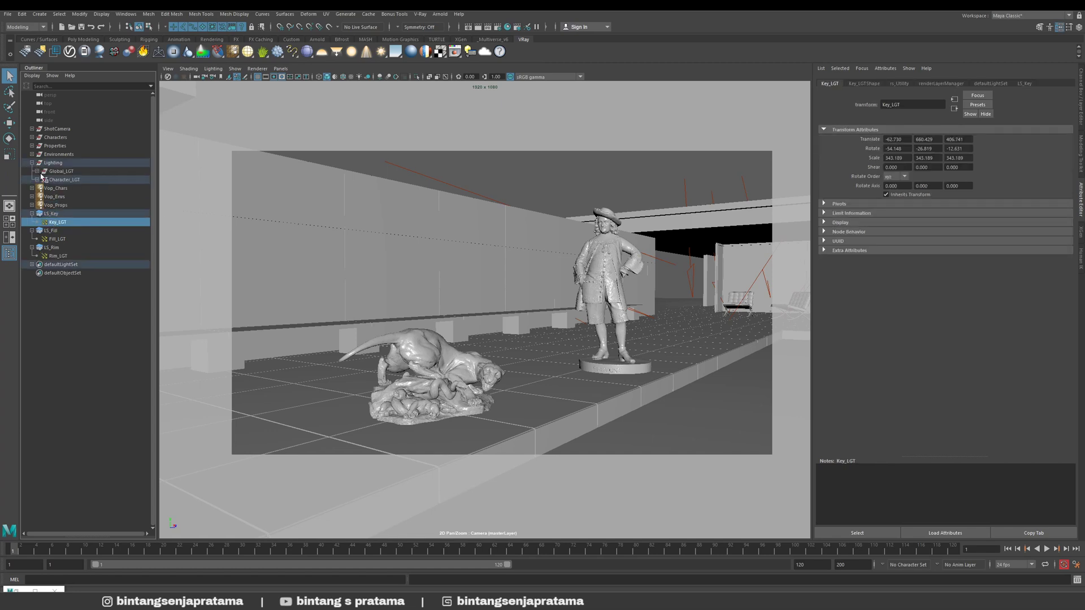
{"action": "left_click", "coordinate": [37, 180]}
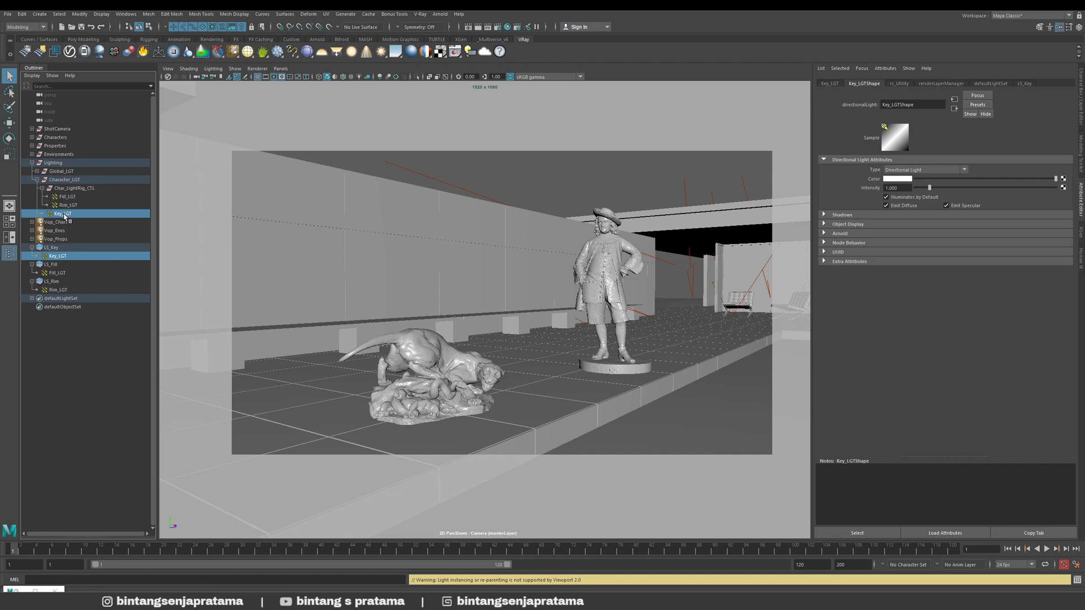
{"action": "middle_click_drag", "start_coordinate": [64, 214], "coordinate": [75, 189]}
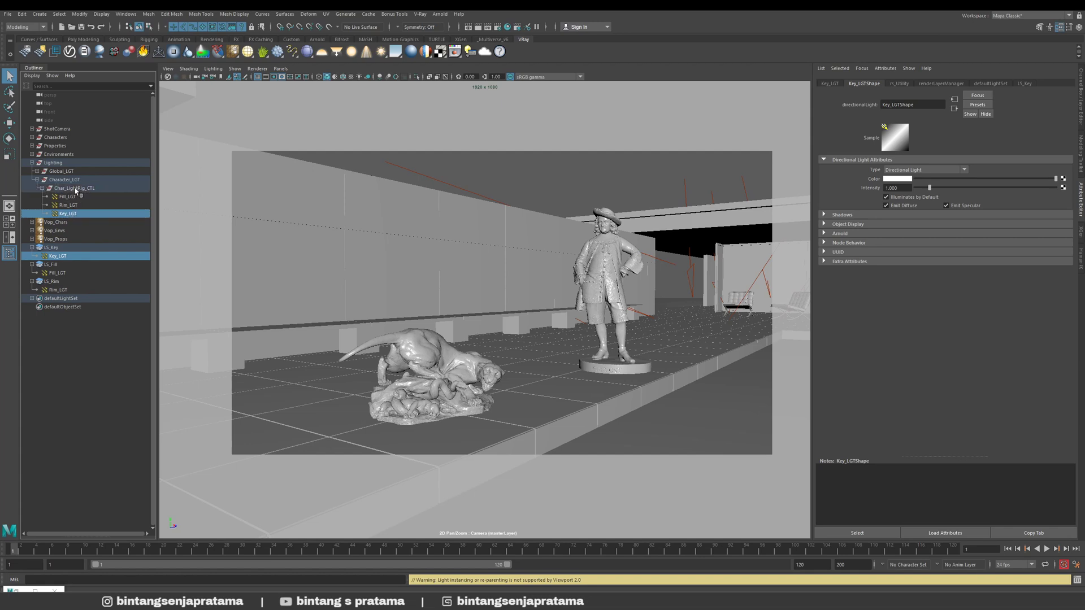
{"action": "left_click", "coordinate": [42, 189]}
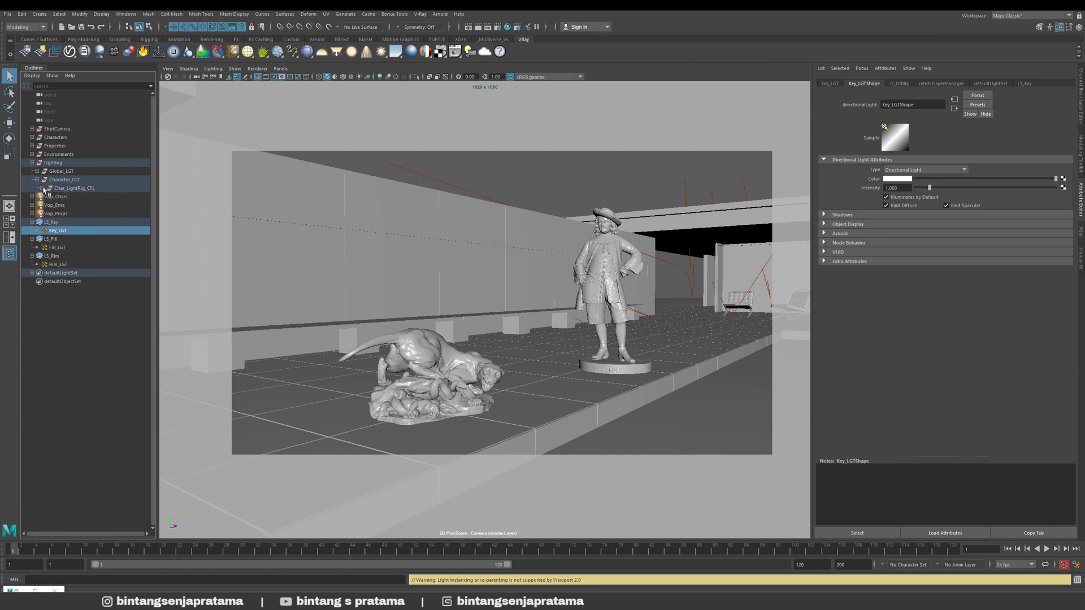
- Expand Char_LightRig_CTL and reorder Key_LGT to the first place above Fill_LGT
{"action": "left_click", "coordinate": [43, 188]}
{"action": "middle_click_drag", "start_coordinate": [69, 216], "coordinate": [69, 196]}
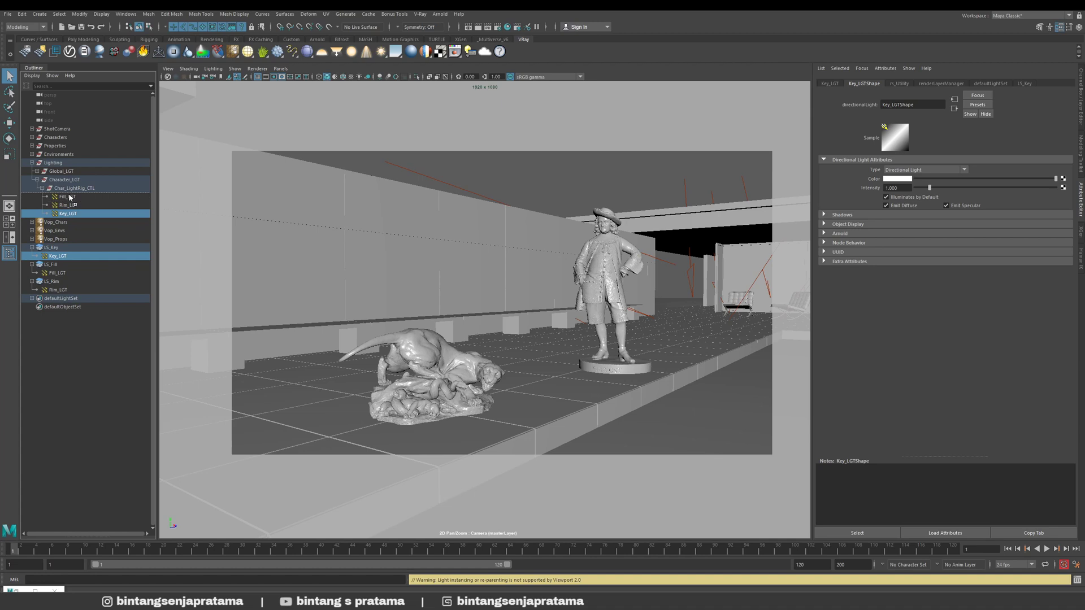
- Examine the LS_Key, LS_Fill and LS_Rim light select sets and the directional light assigned to each
{"action": "left_click", "coordinate": [51, 249]}
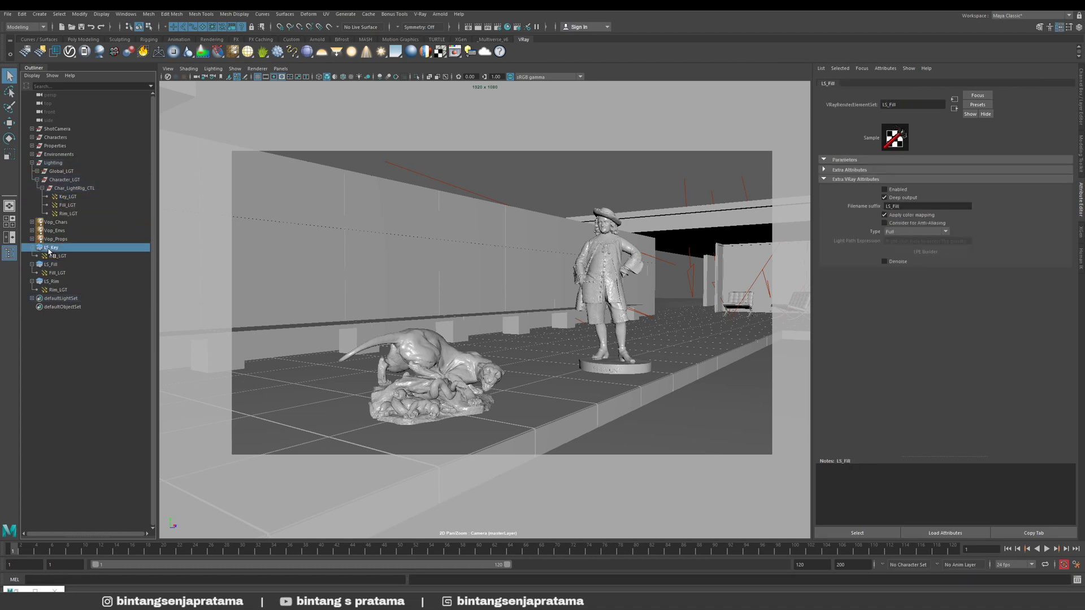
{"action": "left_click", "coordinate": [51, 264]}
{"action": "left_click", "coordinate": [52, 281]}
{"action": "left_click", "coordinate": [50, 249]}
{"action": "left_click", "coordinate": [51, 266]}
{"action": "left_click", "coordinate": [54, 255]}
{"action": "left_click", "coordinate": [56, 273]}
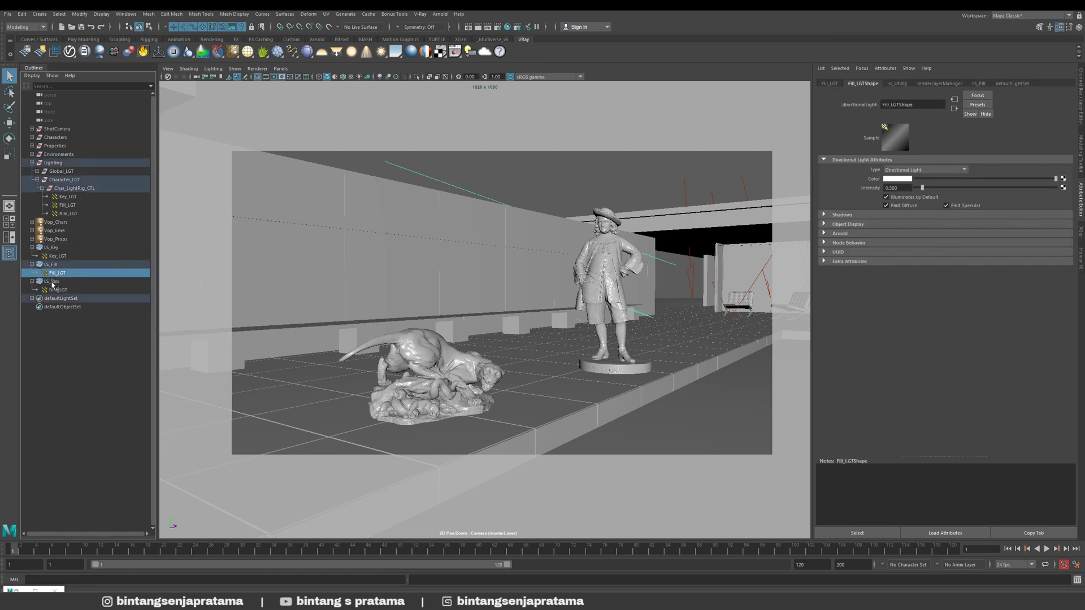
{"action": "left_click", "coordinate": [58, 289]}
- Collapse the three light select sets and the Lighting group, then review the ShotCamera and Characters groups
{"action": "left_click", "coordinate": [33, 248]}
{"action": "left_click", "coordinate": [32, 256]}
{"action": "left_click", "coordinate": [32, 265]}
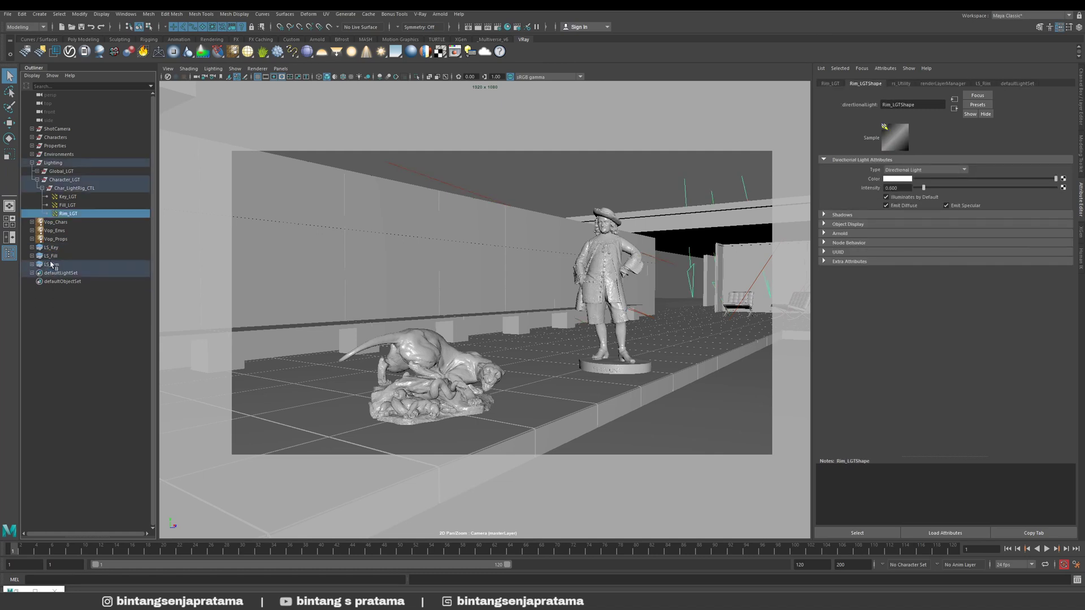
{"action": "left_click", "coordinate": [32, 163]}
{"action": "left_click", "coordinate": [57, 129]}
{"action": "left_click", "coordinate": [51, 213], "text": "shift"}
{"action": "left_click", "coordinate": [73, 260]}
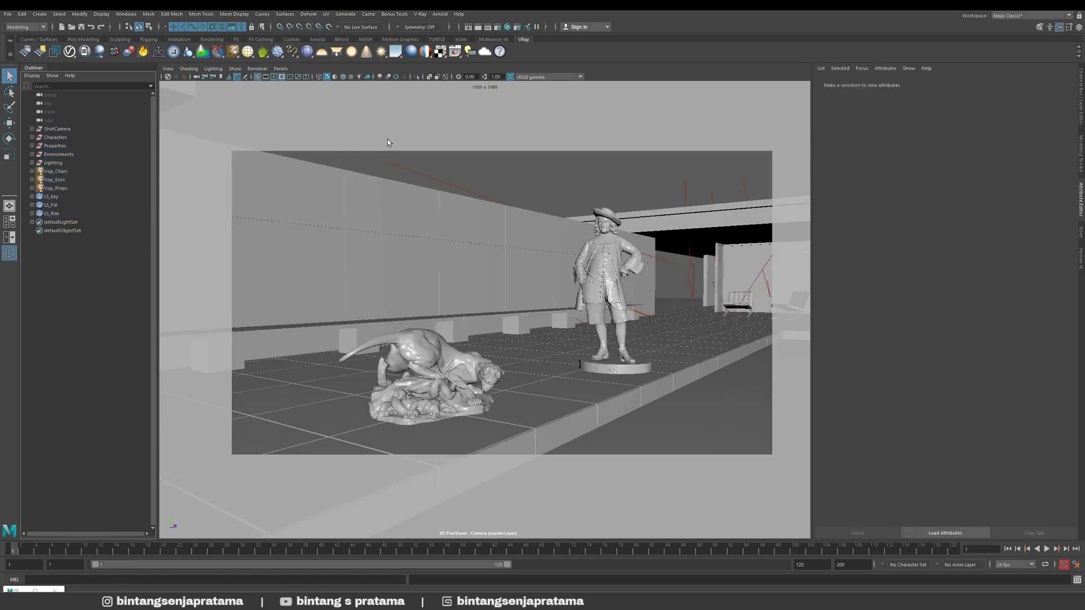
{"action": "left_click", "coordinate": [68, 129]}
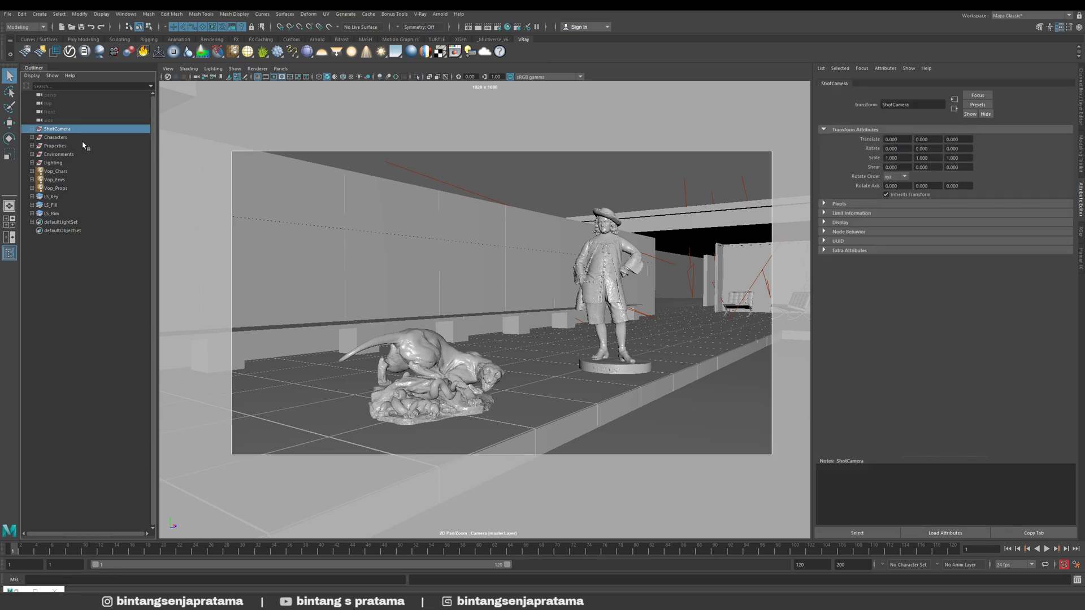
{"action": "left_click", "coordinate": [59, 137]}
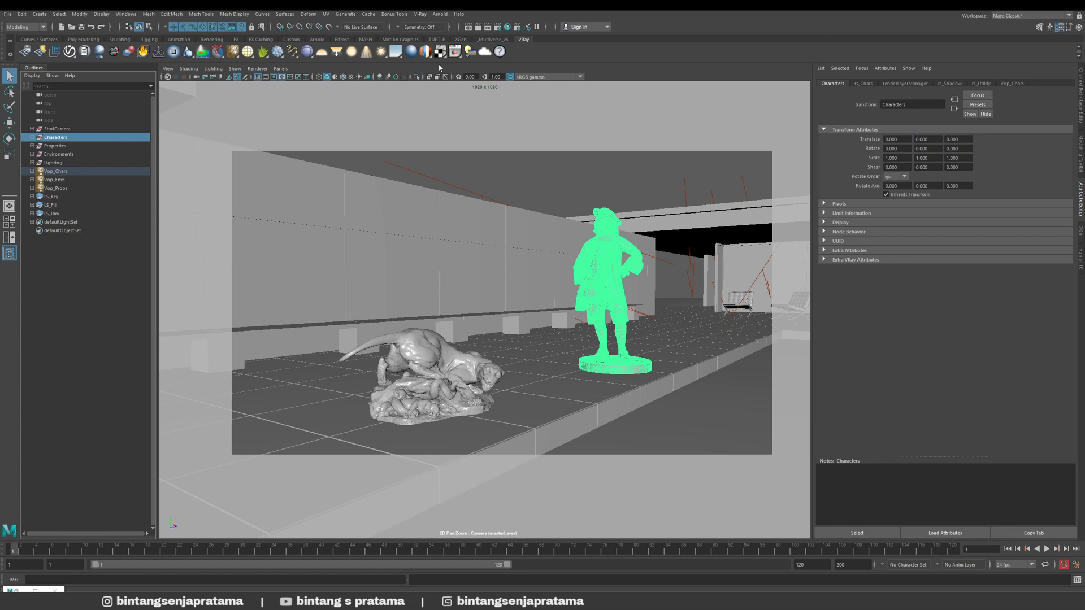
- Open the Render Setup and Render Settings windows and show the V-Ray render elements of the master layer
{"action": "left_click", "coordinate": [517, 28]}
{"action": "left_click_drag", "start_coordinate": [295, 123], "coordinate": [260, 138]}
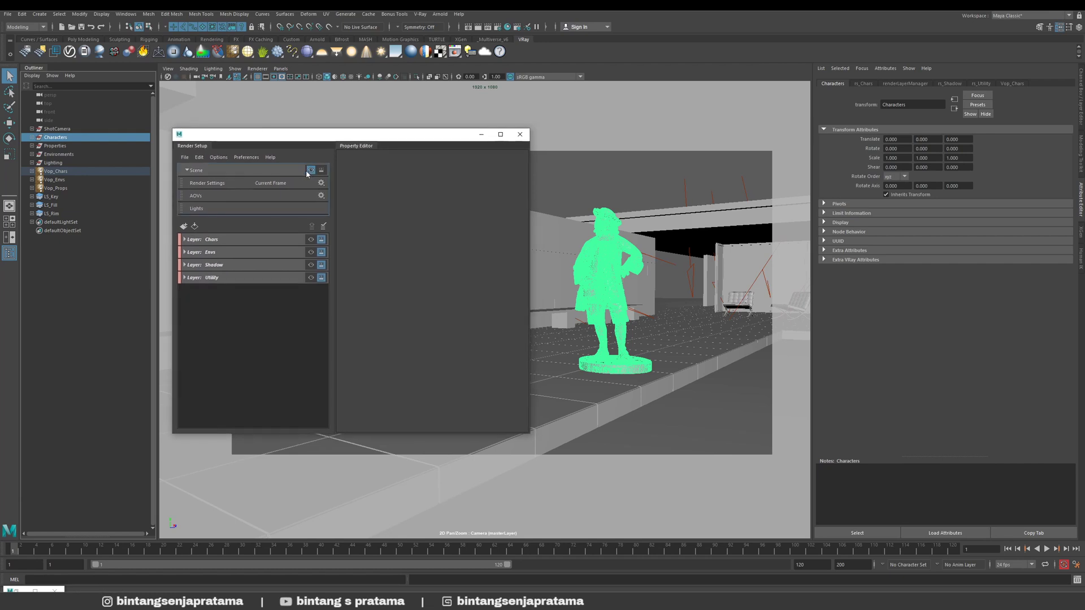
{"action": "left_click", "coordinate": [498, 27]}
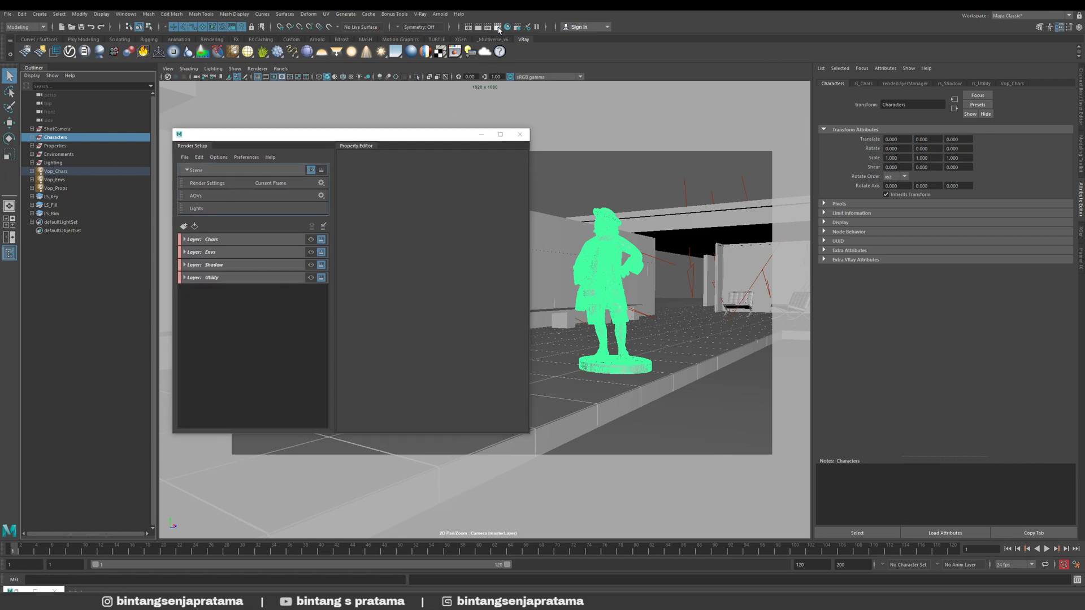
{"action": "left_click_drag", "start_coordinate": [536, 117], "coordinate": [391, 112]}
{"action": "left_click", "coordinate": [518, 156]}
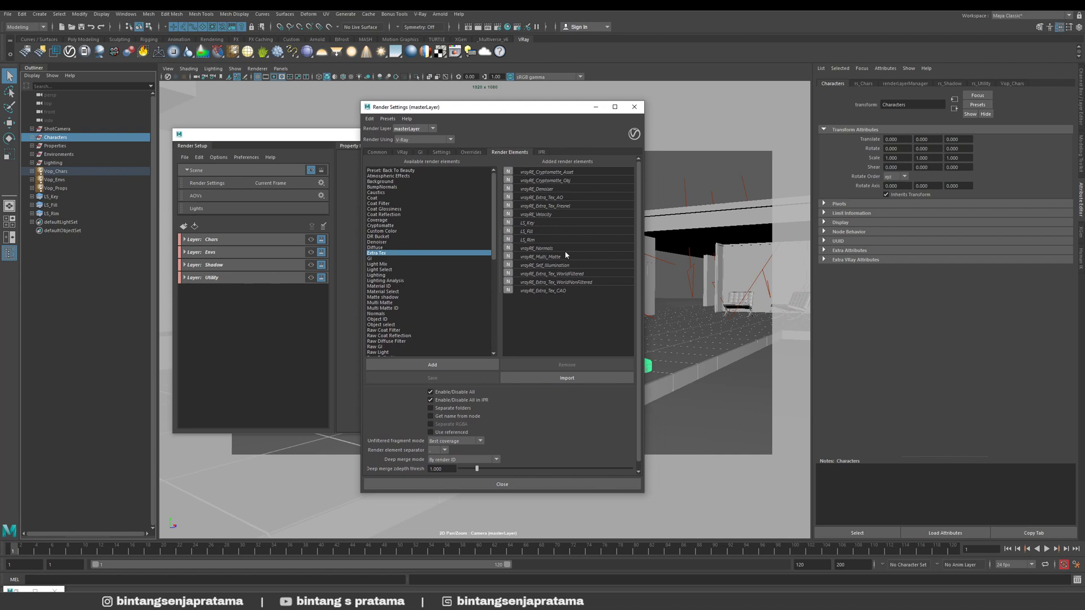
- Examine the vrayRE_Cryptomatte_Asset and vrayRE_Cryptomatte_Obj render elements and the Cryptomatte type they are based on
{"action": "left_click", "coordinate": [534, 173]}
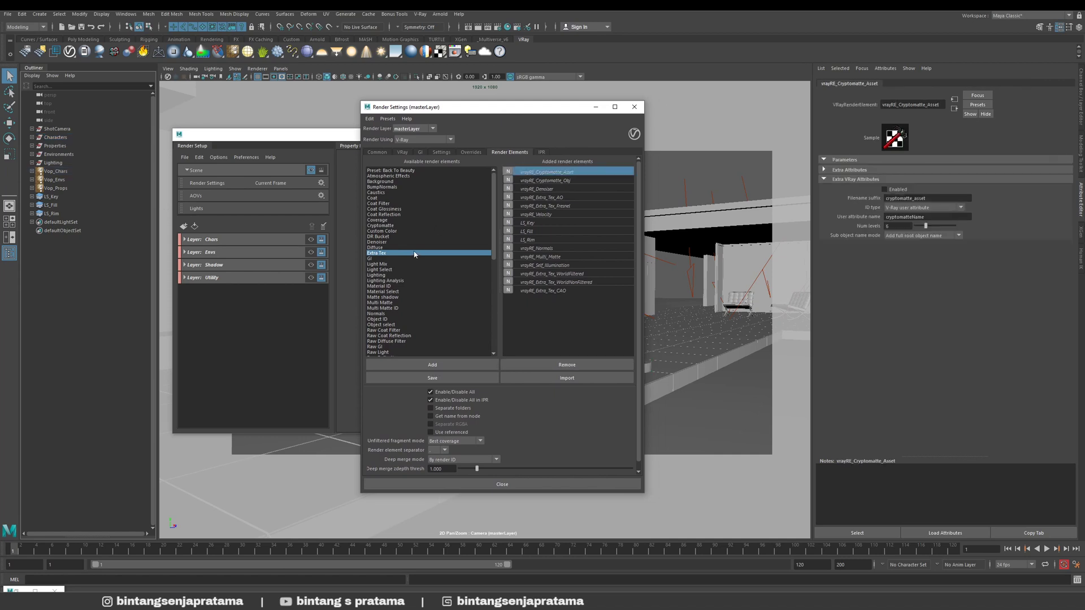
{"action": "double_click", "coordinate": [390, 227]}
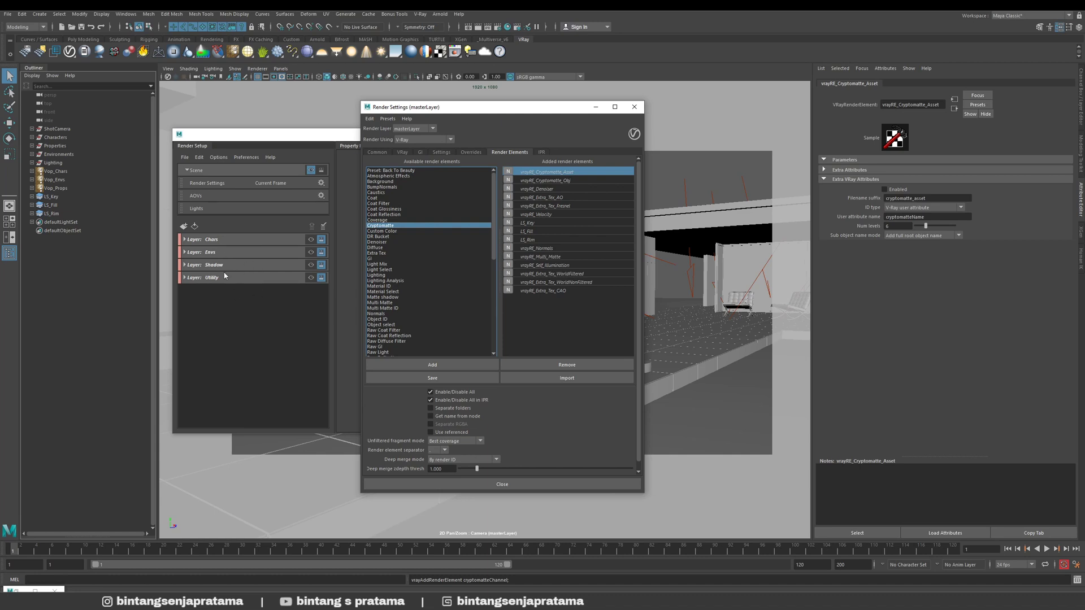
{"action": "left_click", "coordinate": [537, 181]}
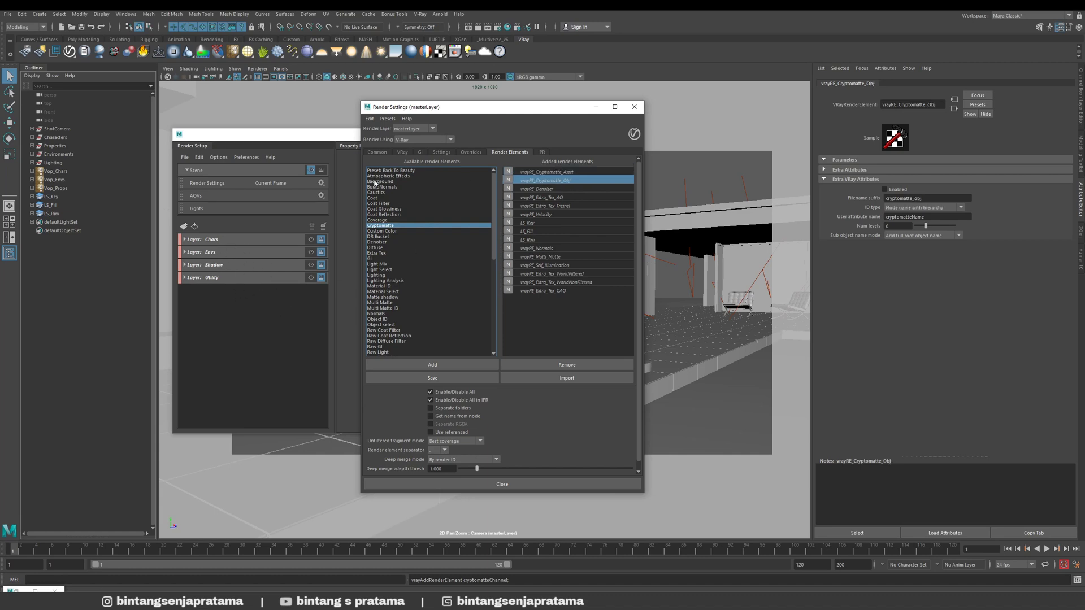
- Arrange the Render Setup and Render Settings windows side by side so that neither covers the other
{"action": "left_click", "coordinate": [241, 183]}
{"action": "left_click_drag", "start_coordinate": [458, 136], "coordinate": [363, 127]}
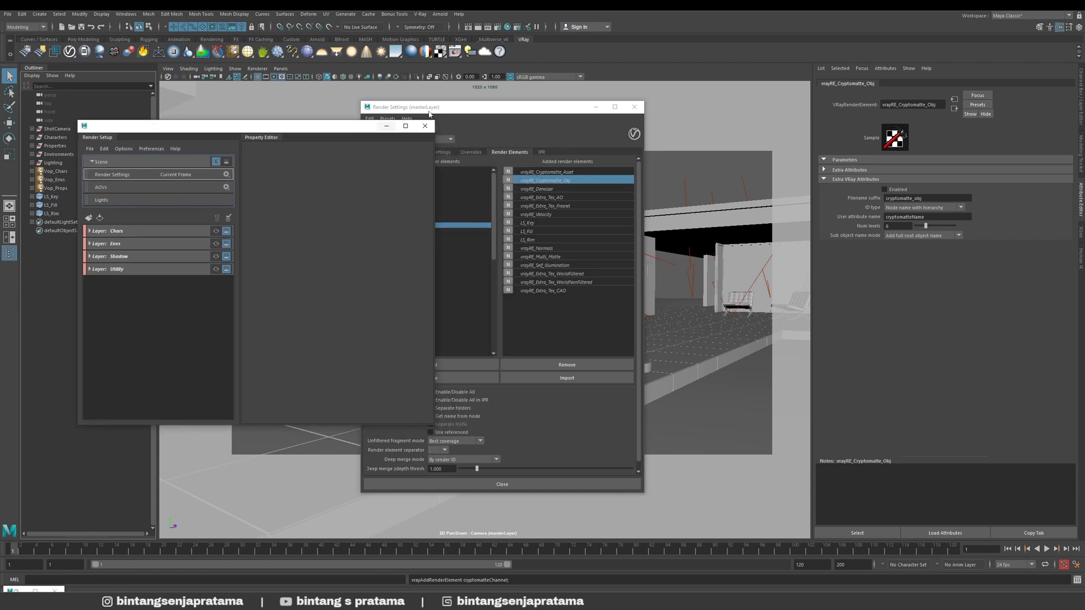
{"action": "left_click_drag", "start_coordinate": [442, 111], "coordinate": [523, 127]}
{"action": "left_click", "coordinate": [190, 174]}
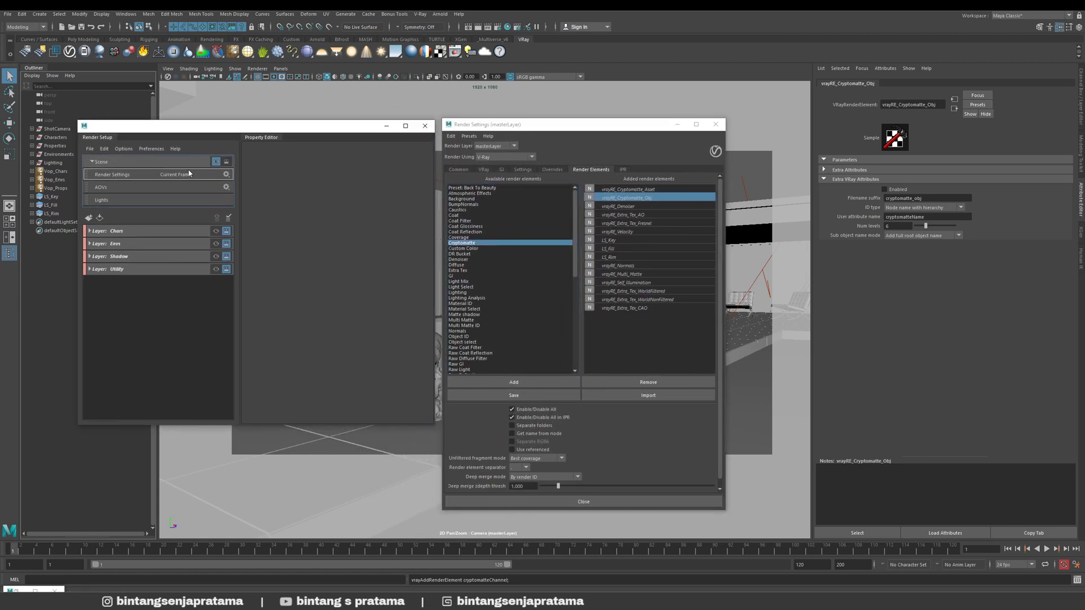
- Compare the attributes of the two Cryptomatte render elements and inspect vrayRE_Extra_Tex_CAO
{"action": "left_click", "coordinate": [621, 191]}
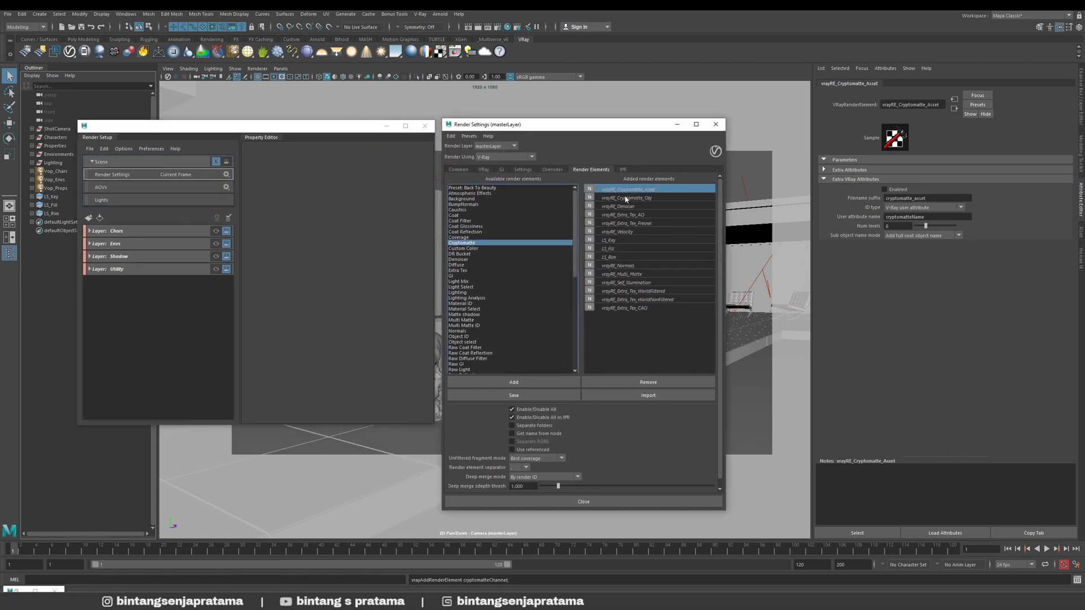
{"action": "left_click", "coordinate": [604, 199]}
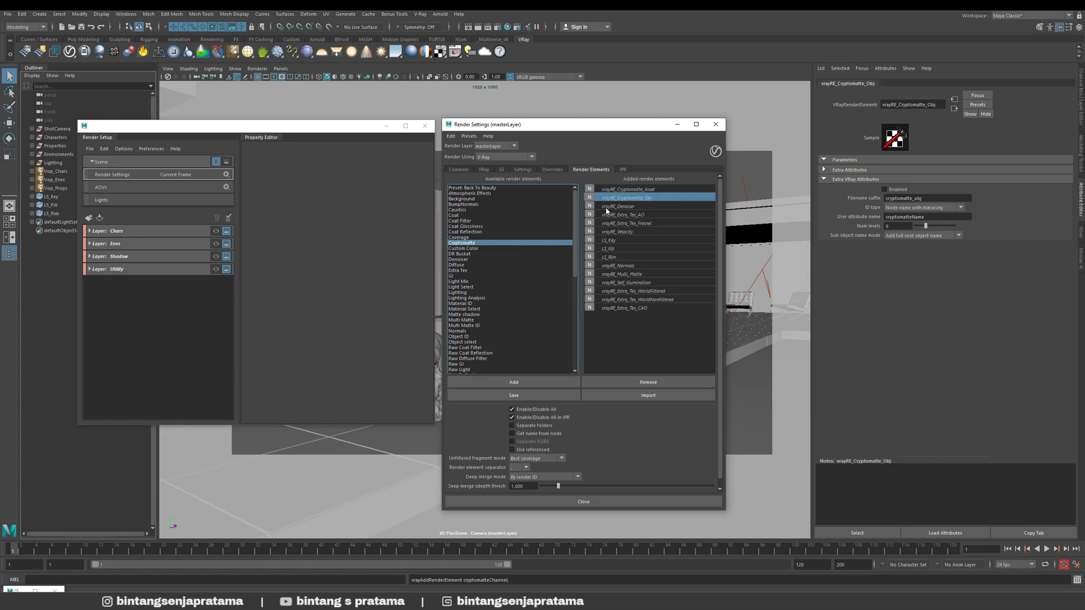
{"action": "left_click", "coordinate": [614, 309]}
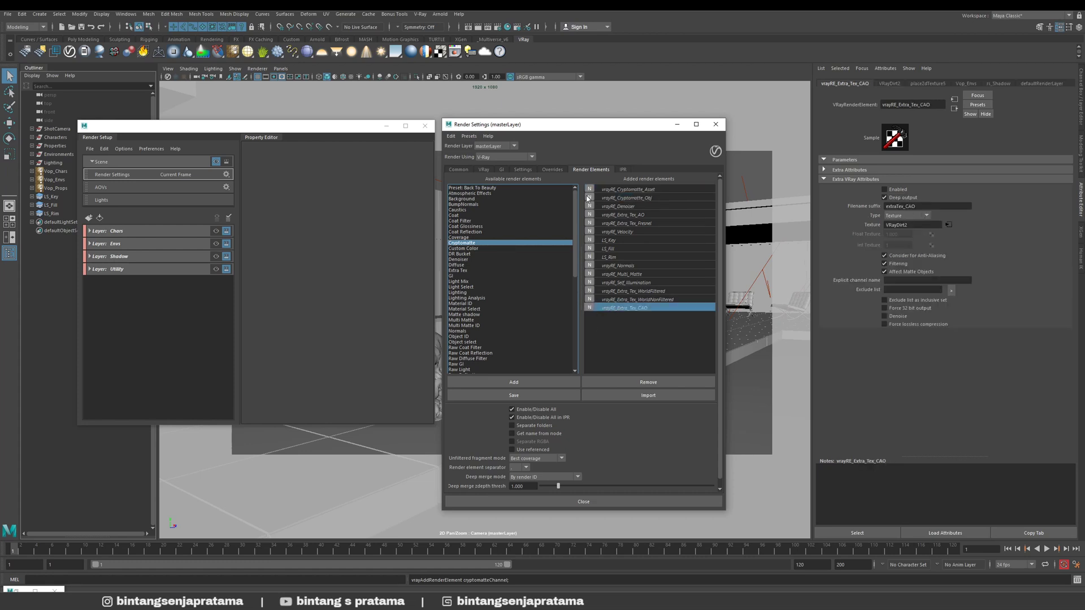
{"action": "left_click_drag", "start_coordinate": [556, 132], "coordinate": [540, 131]}
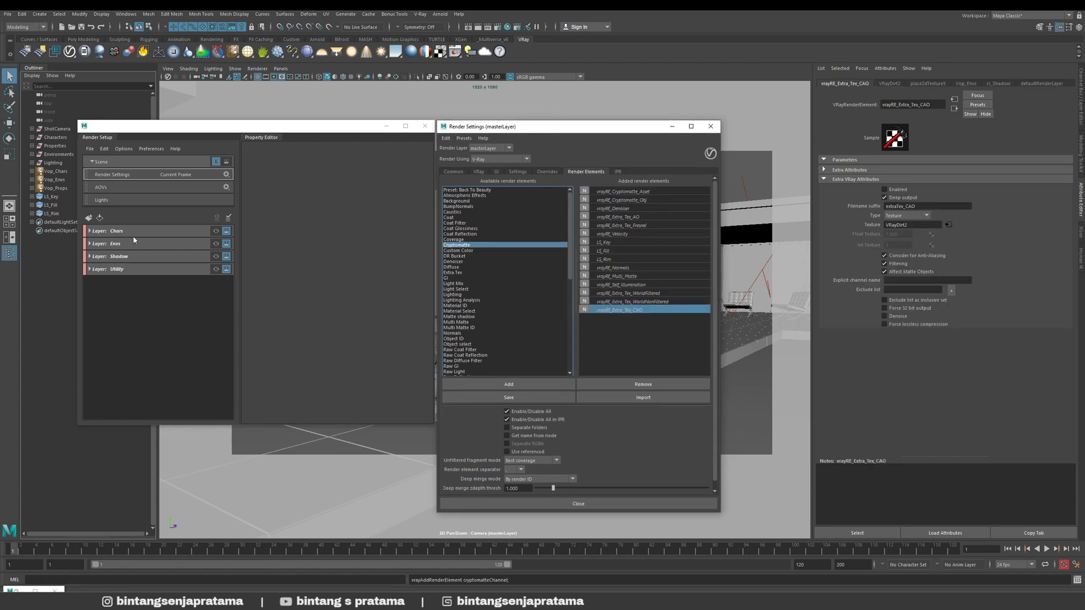
- Expand the Chars render layer to review the AOVs and collections it contains
{"action": "left_click", "coordinate": [90, 231]}
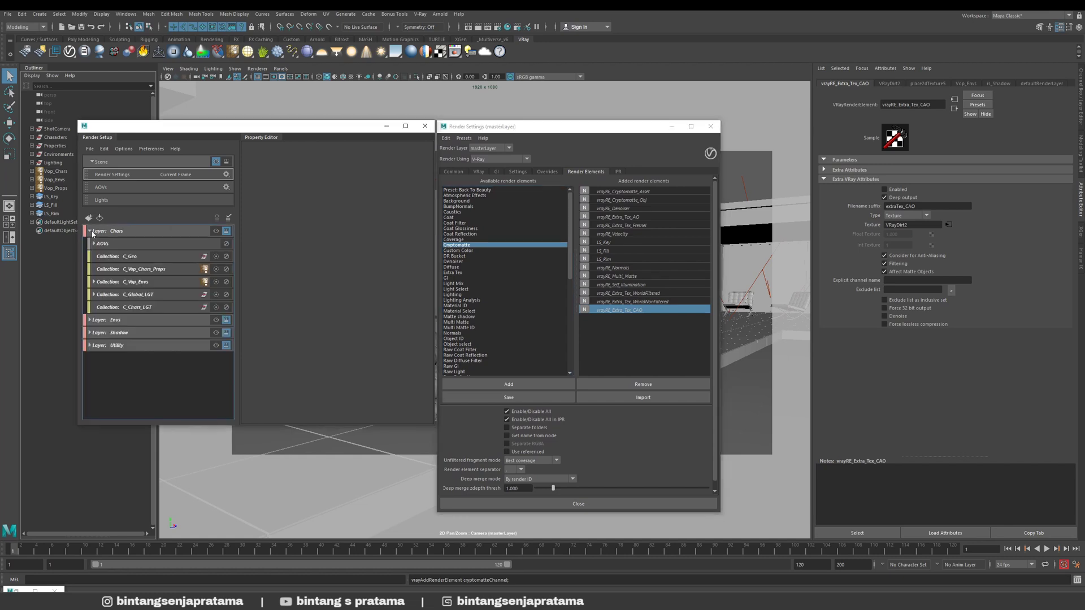
{"action": "left_click", "coordinate": [130, 233]}
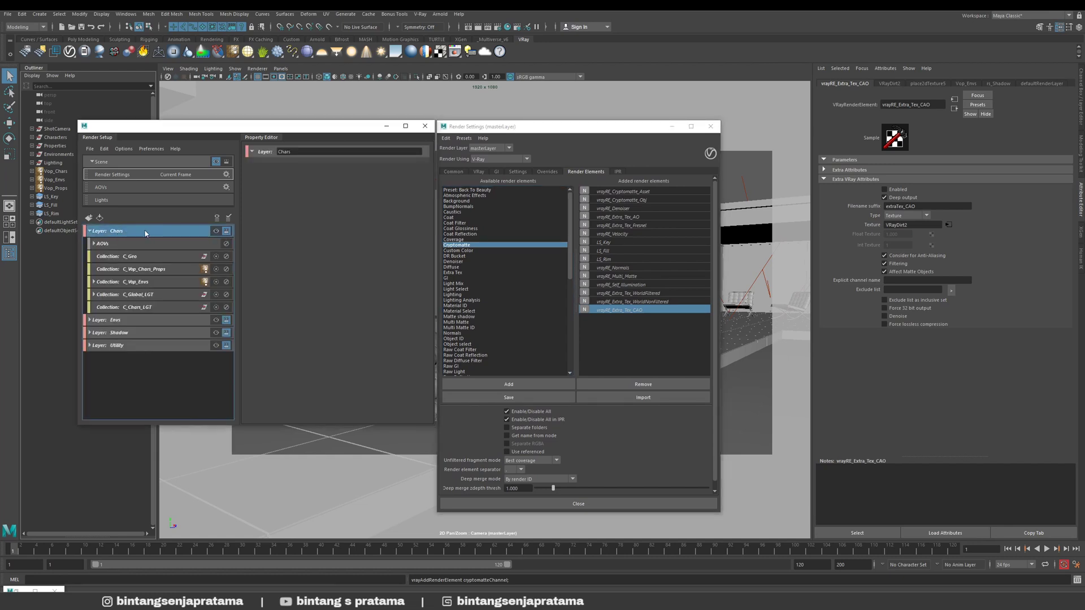
{"action": "left_click", "coordinate": [90, 231]}
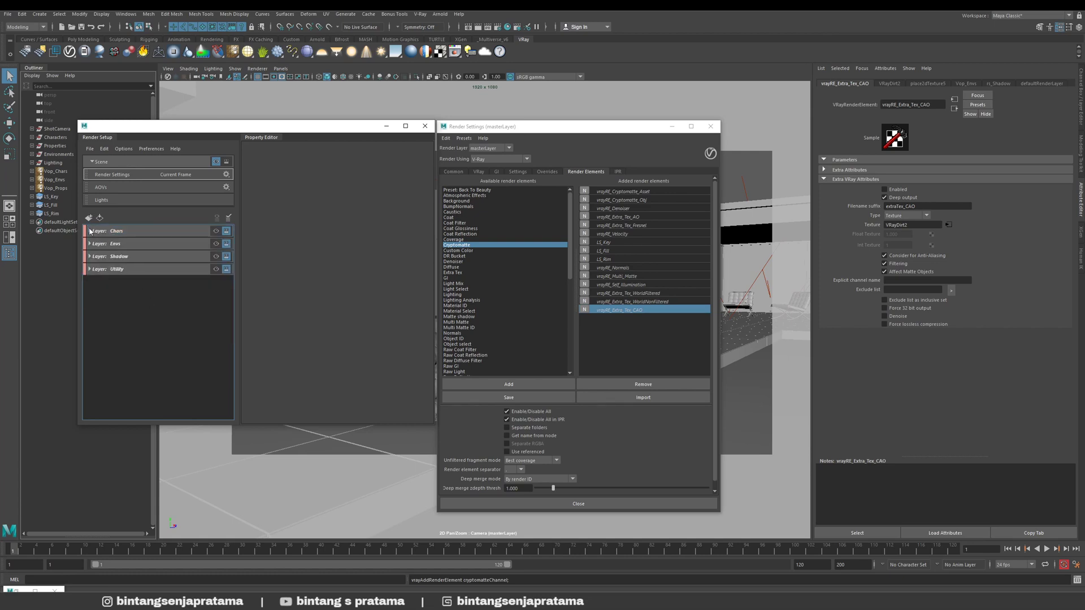
{"action": "left_click", "coordinate": [90, 231]}
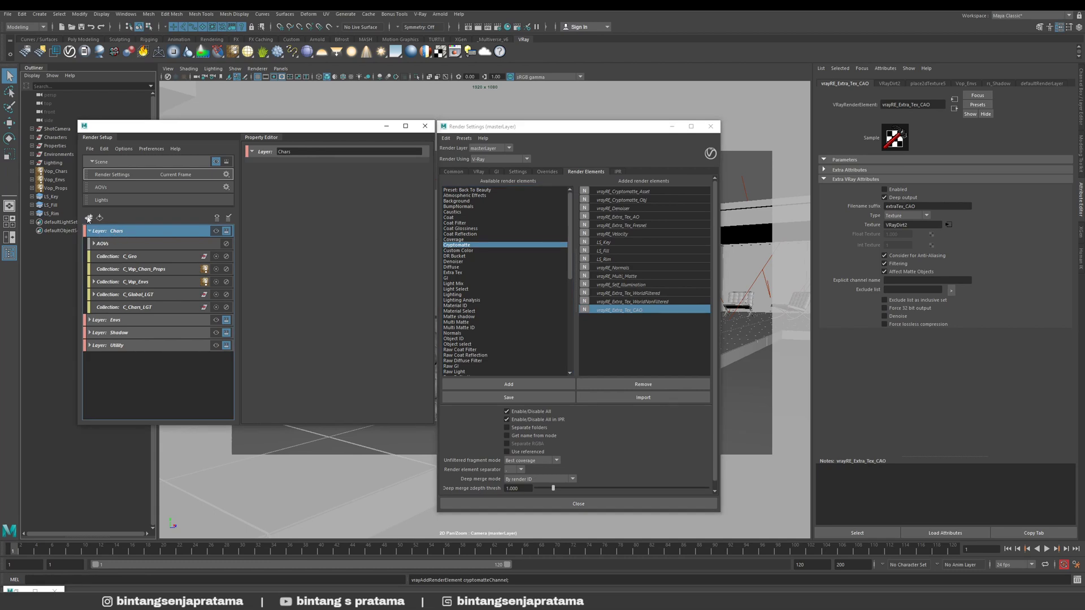
{"action": "left_click", "coordinate": [90, 231]}
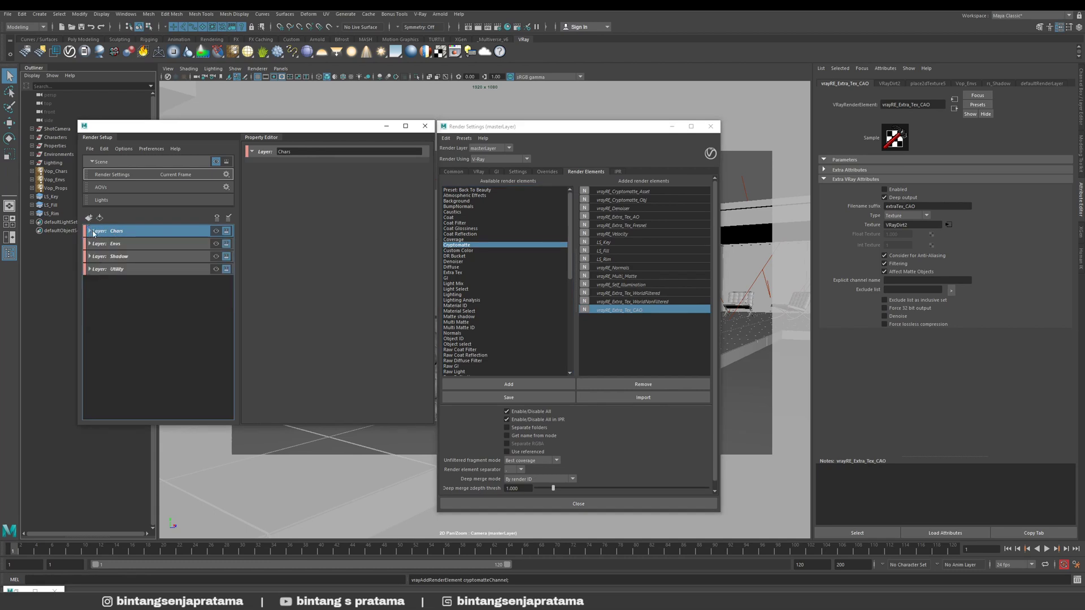
{"action": "left_click", "coordinate": [89, 231]}
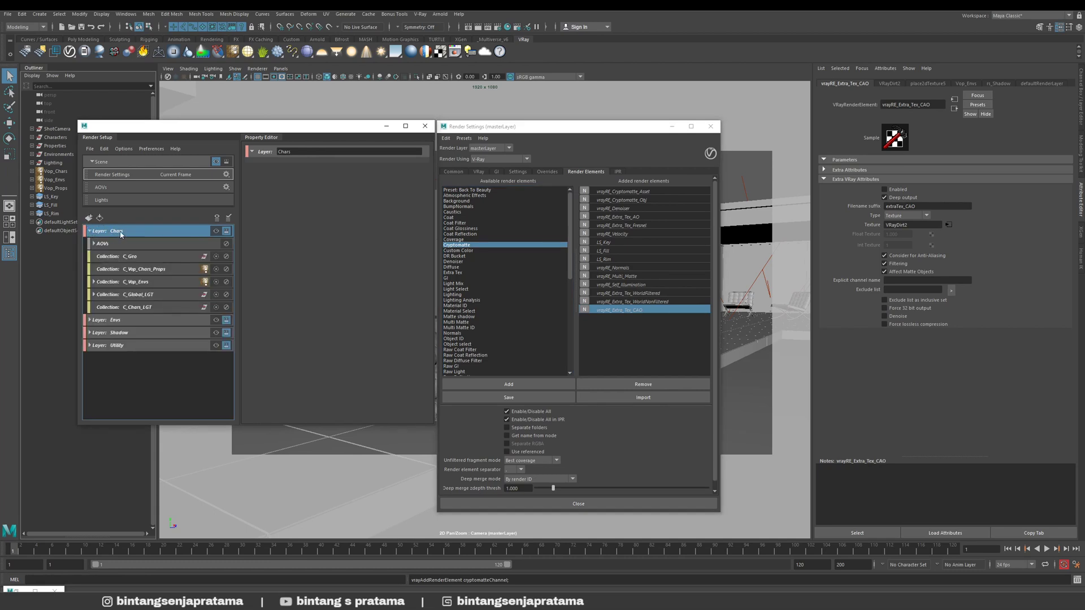
- Create a new render layer named Charaacter in Render Setup
{"action": "left_click", "coordinate": [89, 219]}
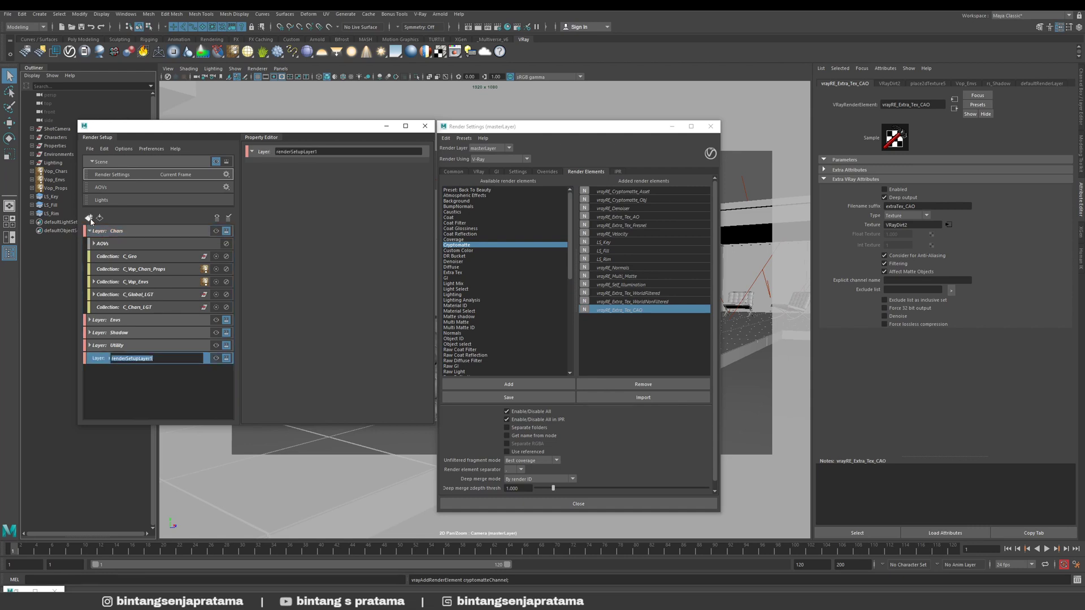
{"action": "double_click", "coordinate": [108, 359]}
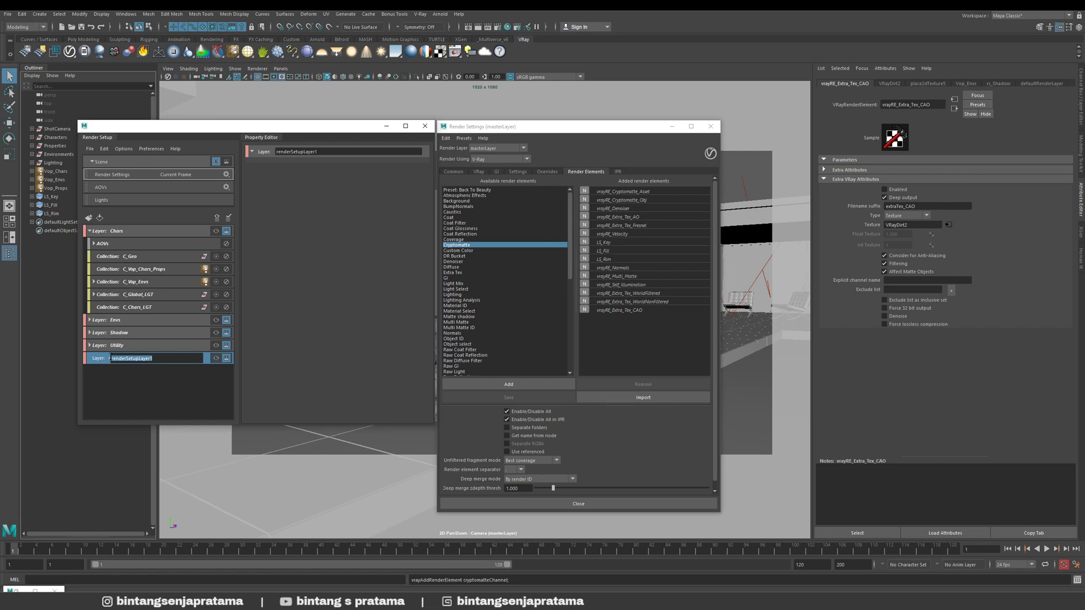
{"action": "type", "text": "Charaacter"}
{"action": "key", "text": "Return"}
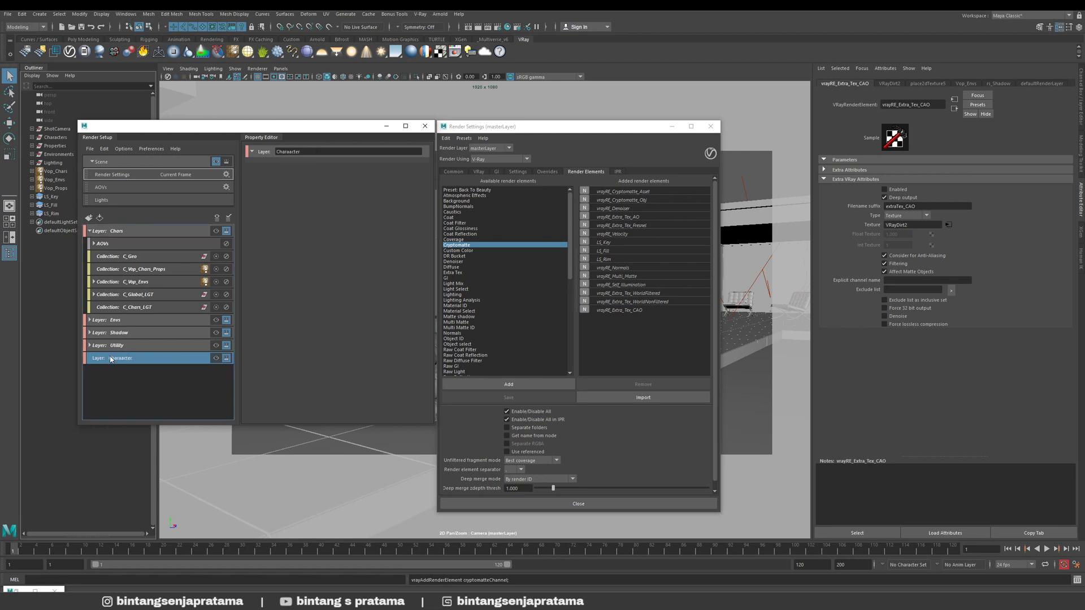
- Create a collection in the Charaacter layer, then delete the layer together with its collection
{"action": "left_click", "coordinate": [128, 243]}
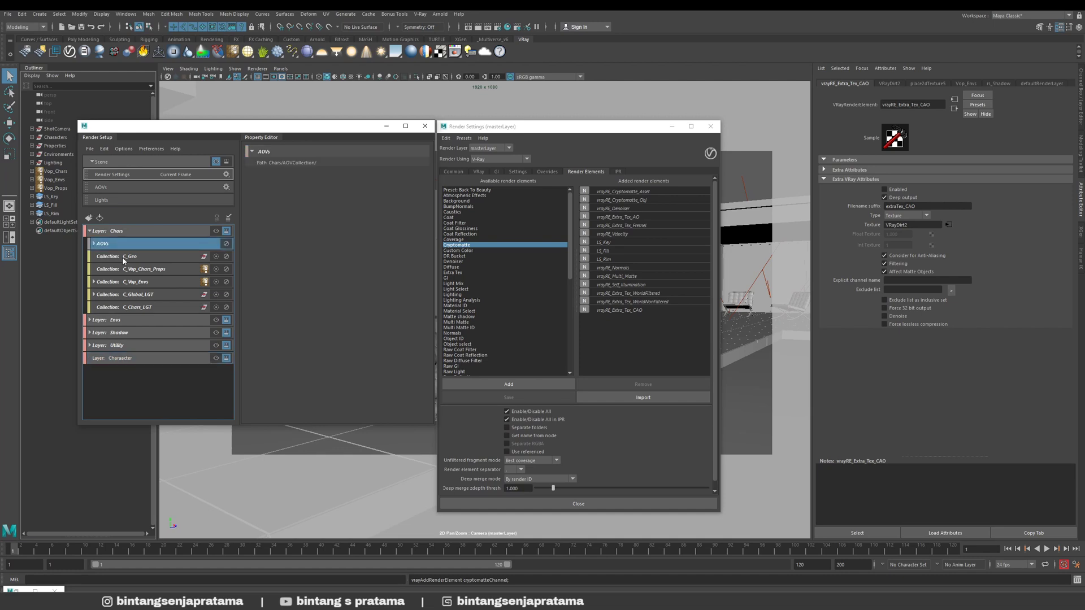
{"action": "left_click", "coordinate": [124, 259]}
{"action": "left_click", "coordinate": [122, 359]}
{"action": "right_click", "coordinate": [123, 360]}
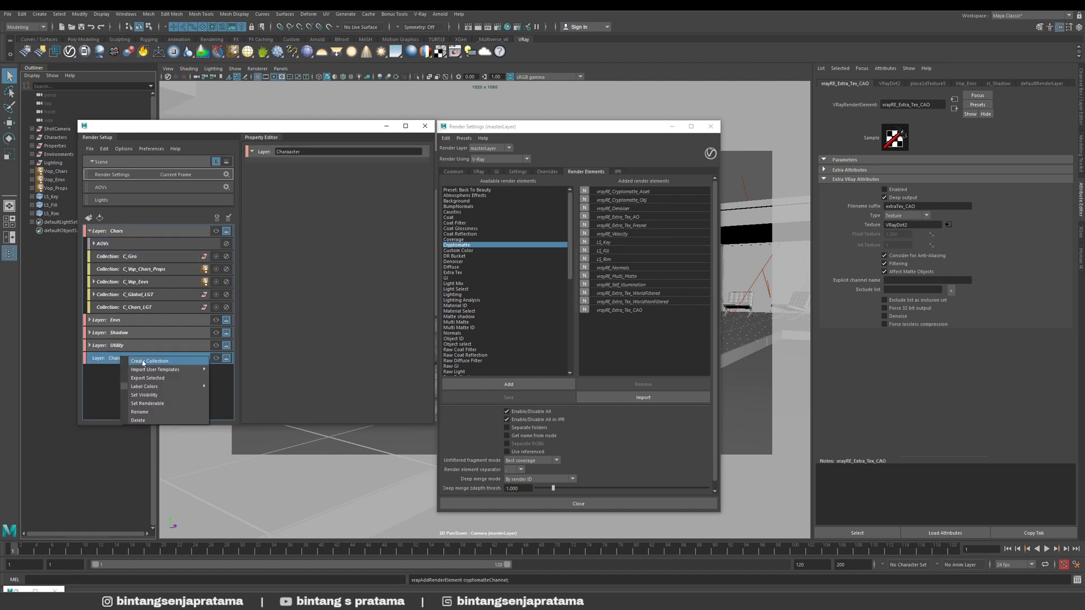
{"action": "left_click", "coordinate": [143, 362]}
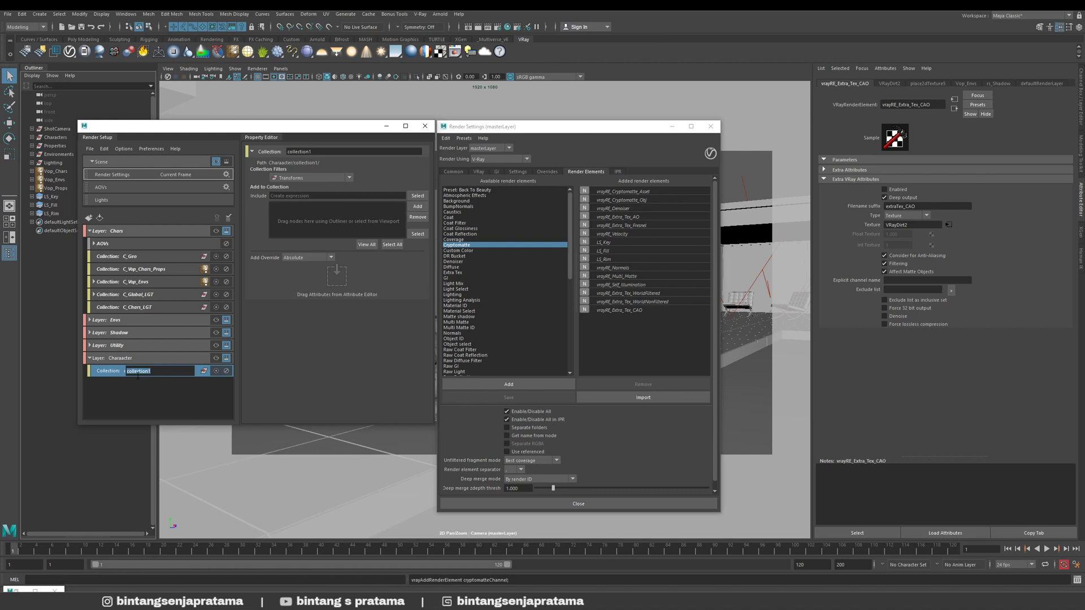
{"action": "left_click", "coordinate": [136, 373]}
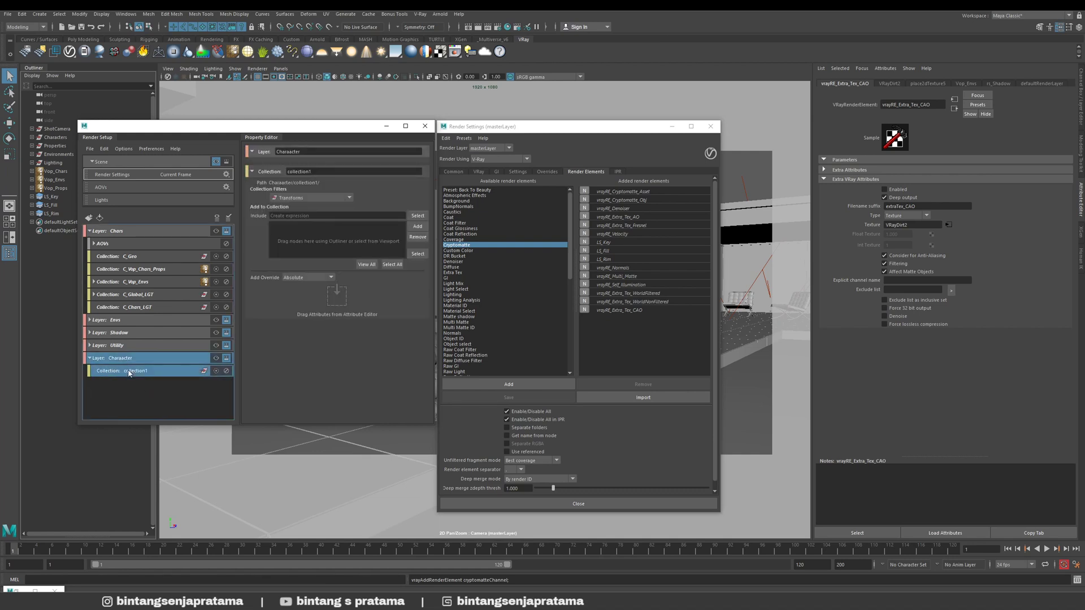
{"action": "key", "text": "Delete"}
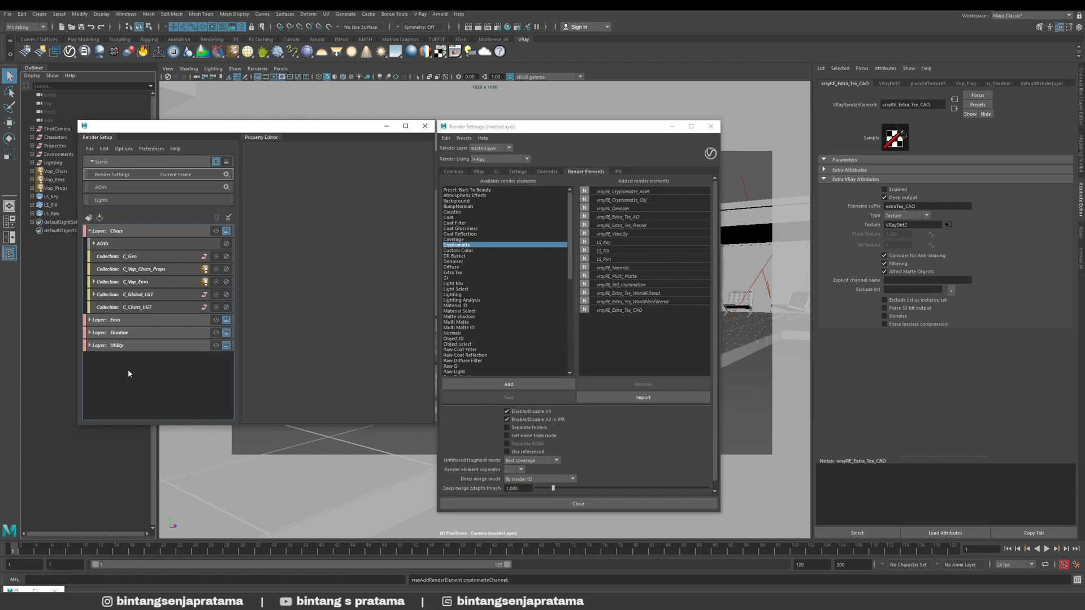
- Examine the C_Geo, C_Vop_Chars_Props and C_Vop_Envs collections of the Chars layer and the nodes they include
{"action": "left_click", "coordinate": [138, 258]}
{"action": "left_click", "coordinate": [125, 229]}
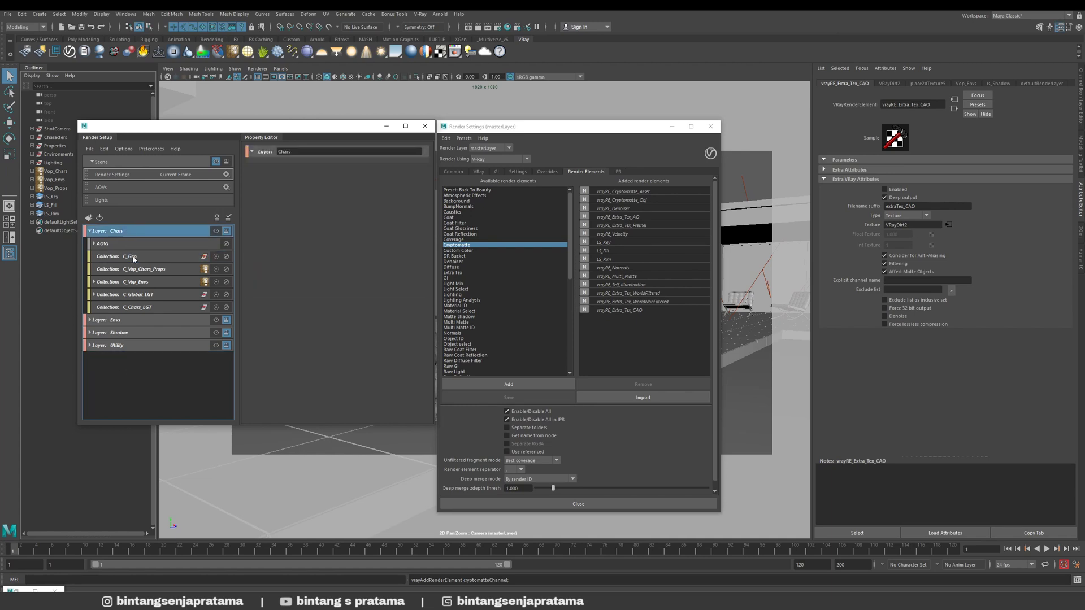
{"action": "left_click", "coordinate": [131, 257]}
{"action": "left_click", "coordinate": [138, 271]}
{"action": "left_click", "coordinate": [138, 283]}
{"action": "left_click", "coordinate": [138, 270]}
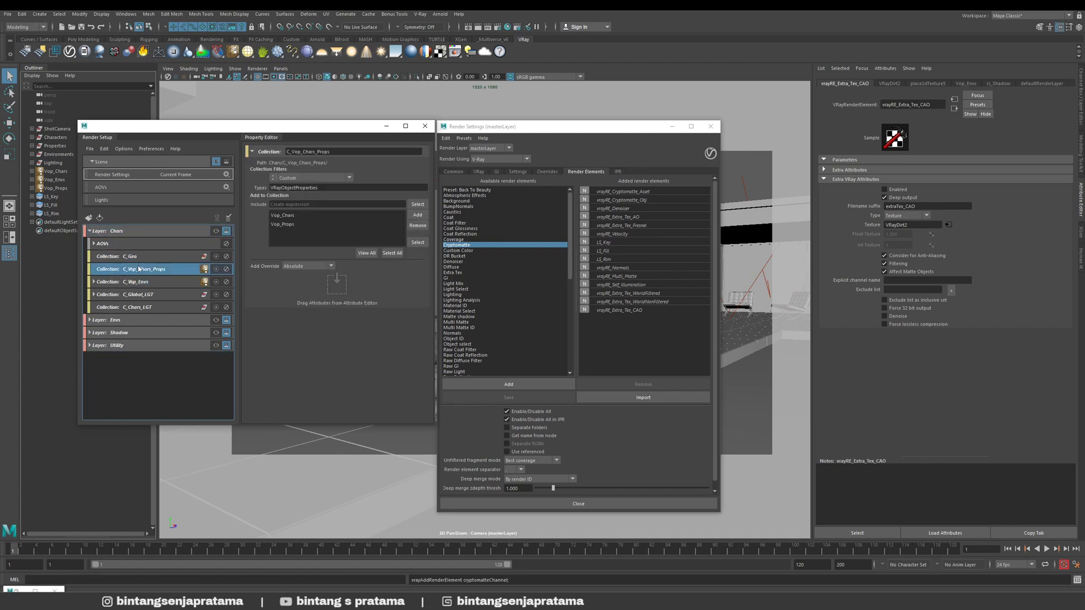
- Review the Chars layer and the groups included in its C_Geo collection
{"action": "left_click", "coordinate": [138, 259]}
{"action": "left_click_drag", "start_coordinate": [199, 130], "coordinate": [189, 131]}
{"action": "left_click_drag", "start_coordinate": [473, 126], "coordinate": [464, 127]}
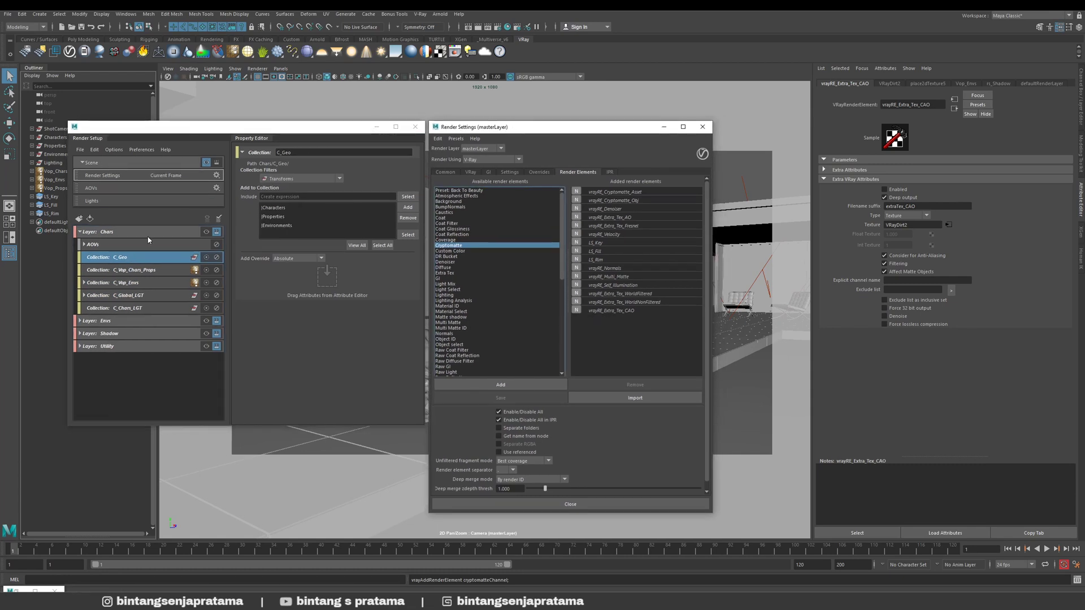
{"action": "left_click", "coordinate": [117, 232]}
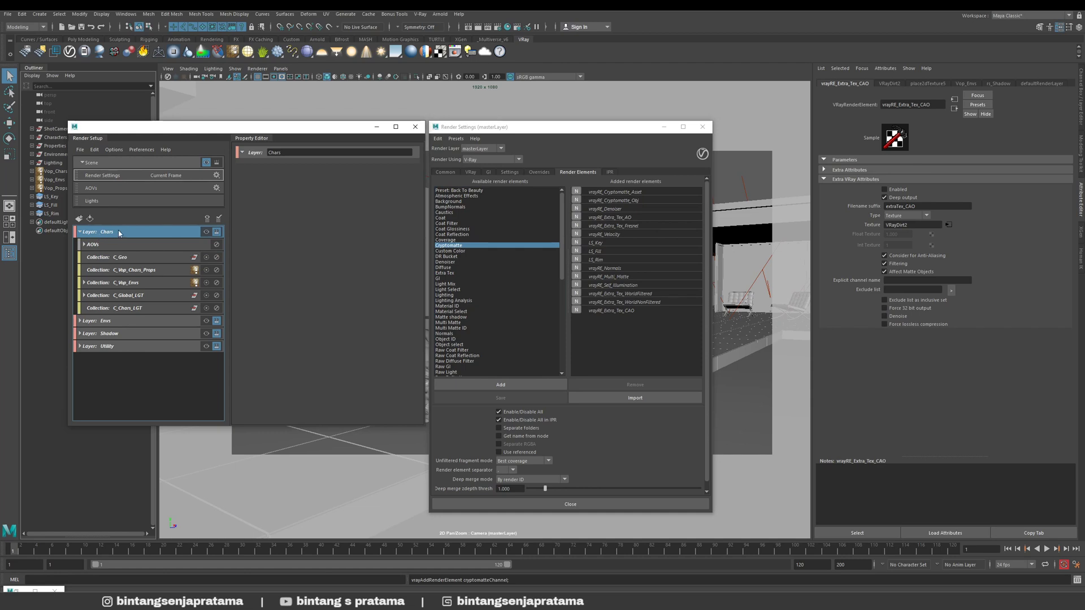
{"action": "left_click", "coordinate": [121, 259]}
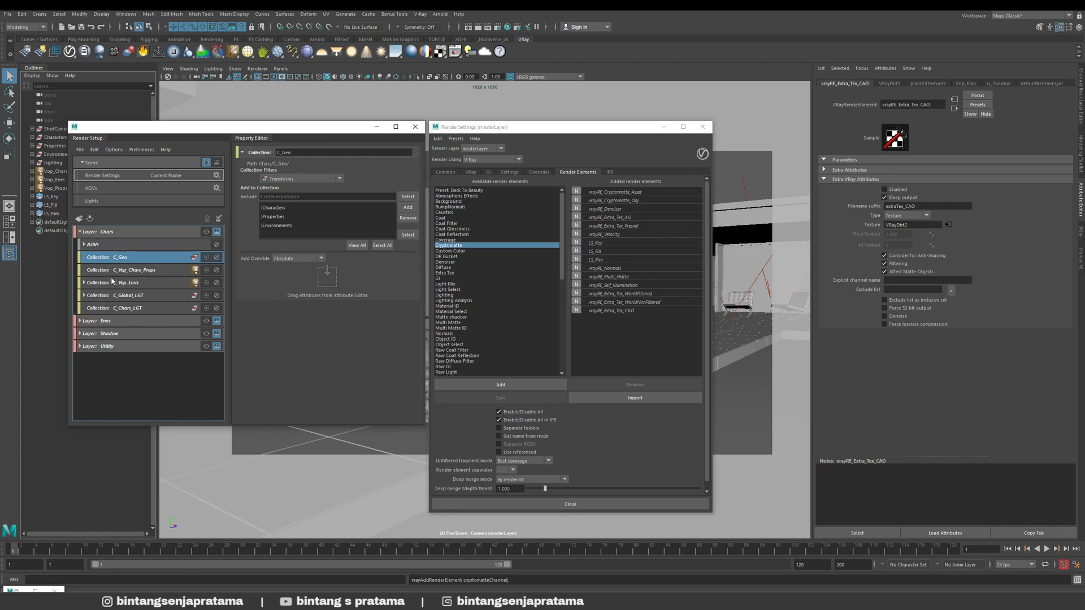
- Expand the Envs and Shadow layers and enlarge the Render Setup window to review their collections
{"action": "left_click", "coordinate": [87, 321]}
{"action": "left_click", "coordinate": [119, 347]}
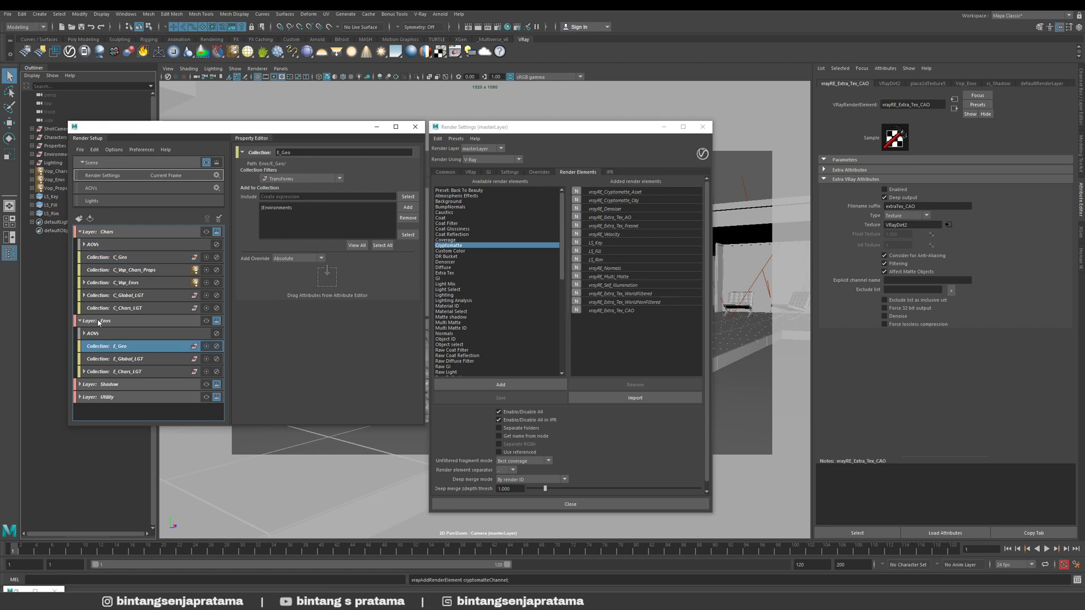
{"action": "left_click", "coordinate": [83, 386]}
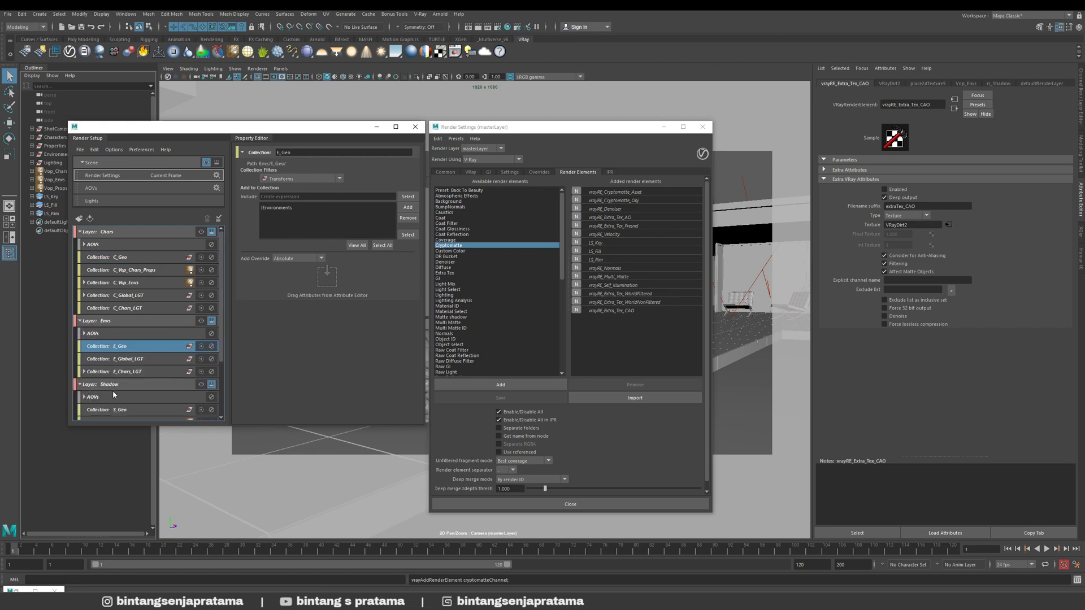
{"action": "left_click_drag", "start_coordinate": [111, 428], "coordinate": [111, 470]}
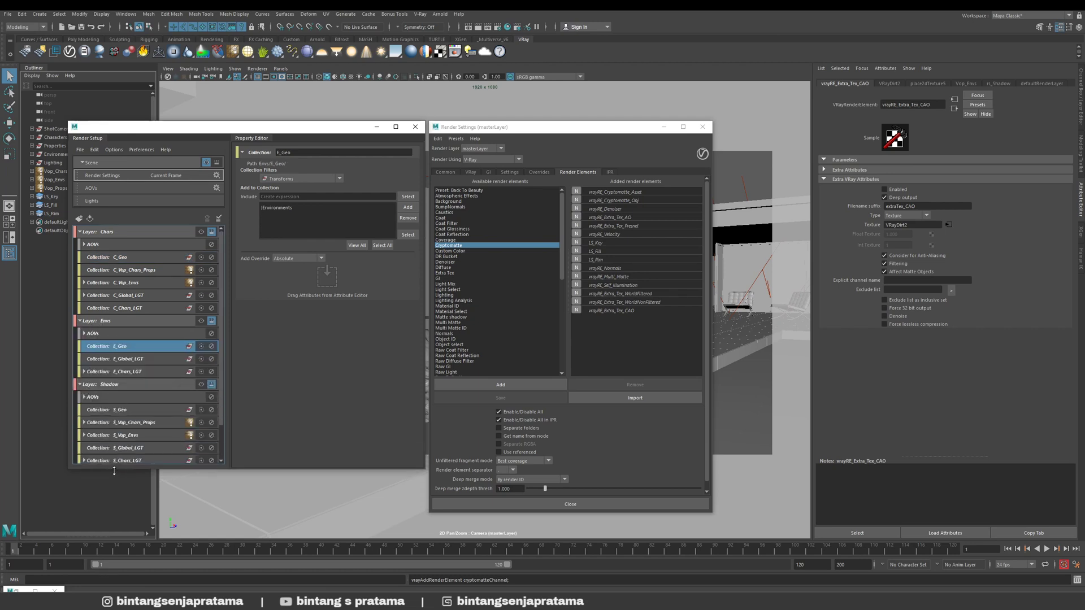
- Remove the Characters, Properties and Environments groups from the Chars layer's C_Geo collection
{"action": "left_click", "coordinate": [122, 261]}
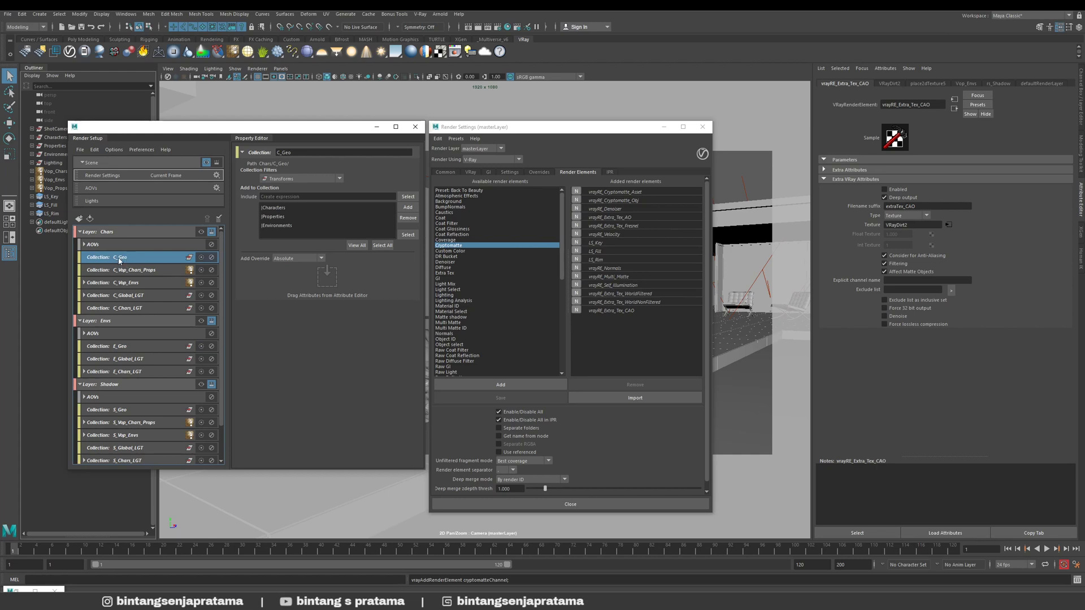
{"action": "left_click", "coordinate": [273, 209]}
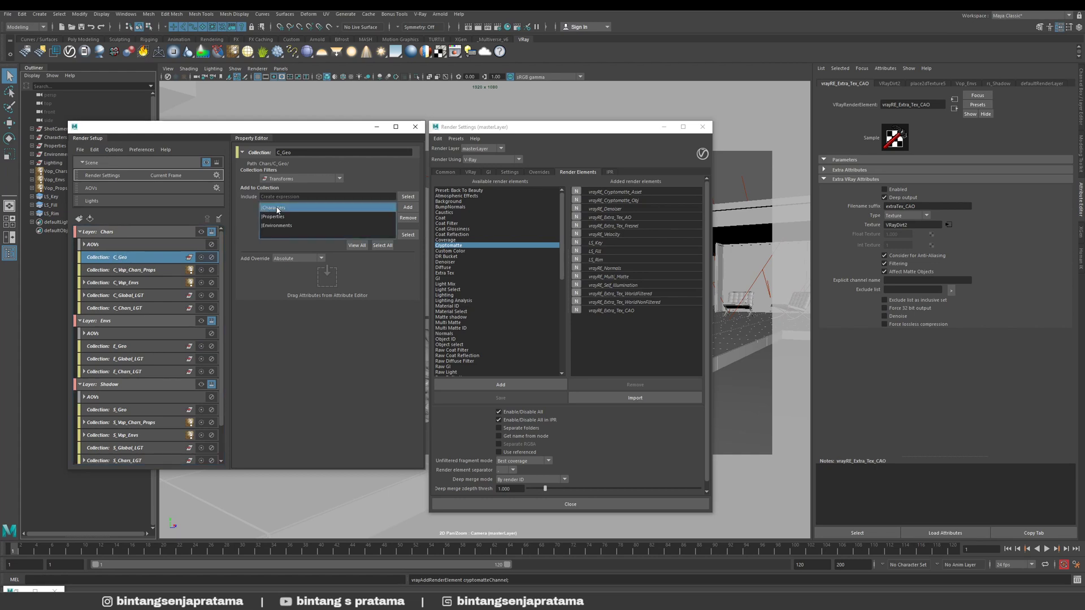
{"action": "left_click_drag", "start_coordinate": [274, 127], "coordinate": [300, 126]}
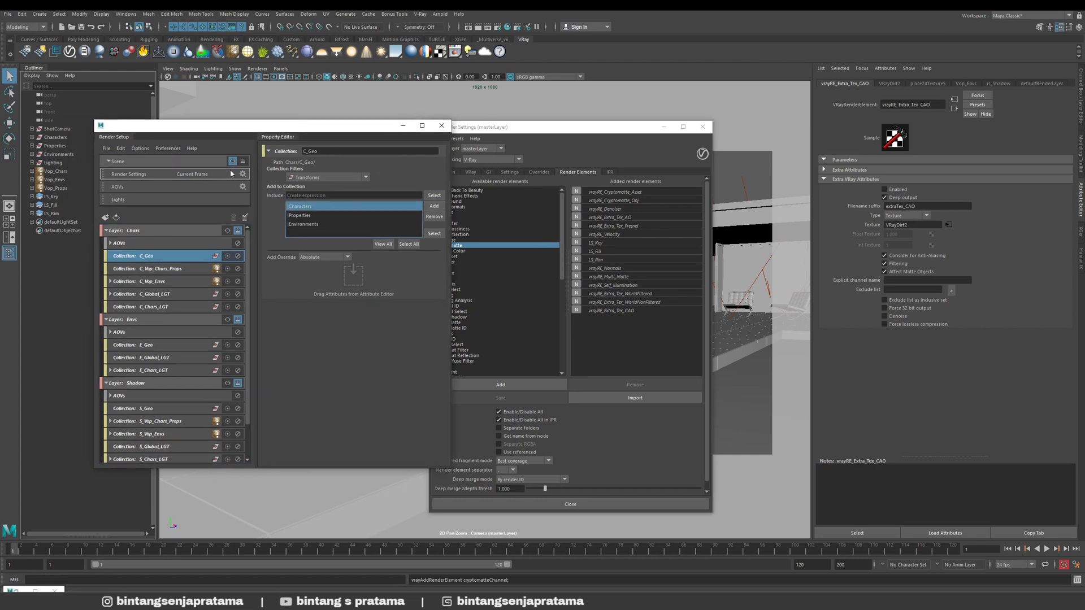
{"action": "left_click", "coordinate": [57, 137]}
{"action": "left_click_drag", "start_coordinate": [314, 213], "coordinate": [316, 224]}
{"action": "left_click", "coordinate": [435, 218]}
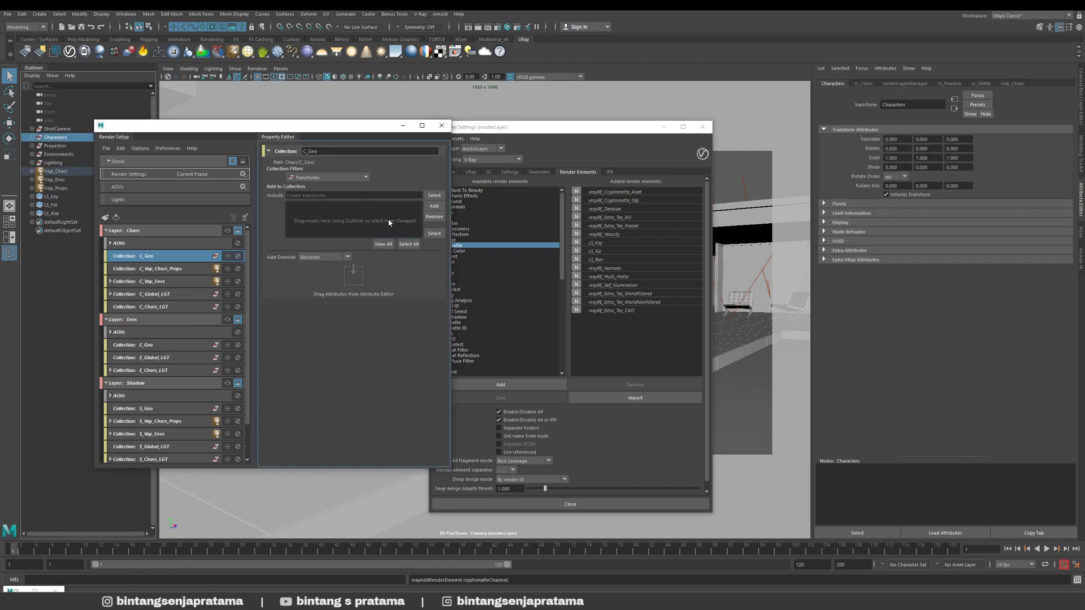
- Add the Characters, Properties and Environments groups back to the C_Geo collection
{"action": "left_click", "coordinate": [52, 153], "text": "shift"}
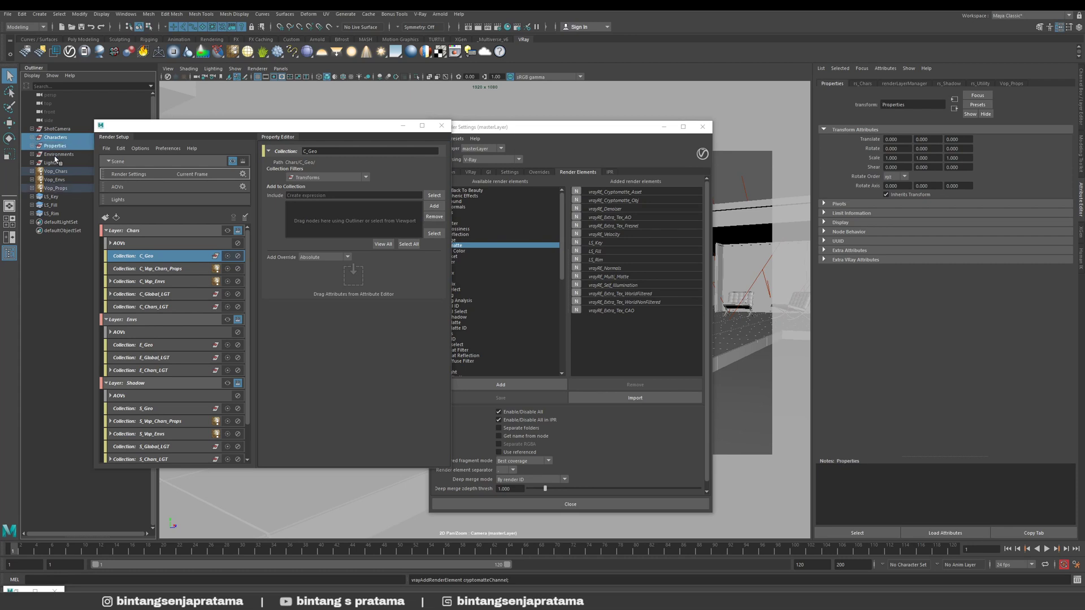
{"action": "left_click", "coordinate": [430, 205]}
{"action": "left_click_drag", "start_coordinate": [301, 208], "coordinate": [301, 226]}
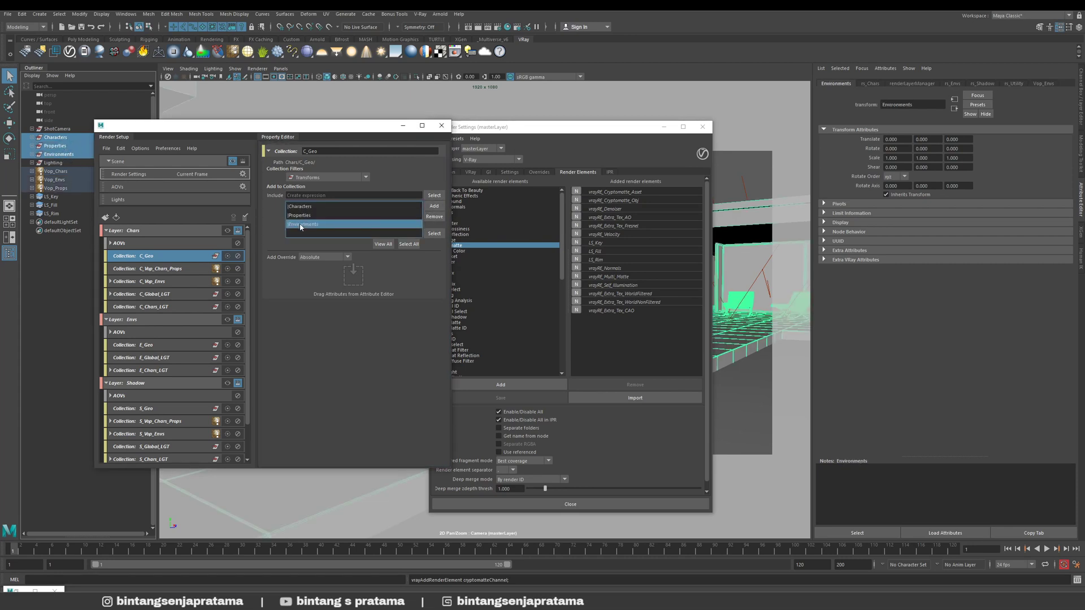
- Clear the view of the statues and make Chars the visible render layer
{"action": "left_click_drag", "start_coordinate": [221, 128], "coordinate": [202, 125]}
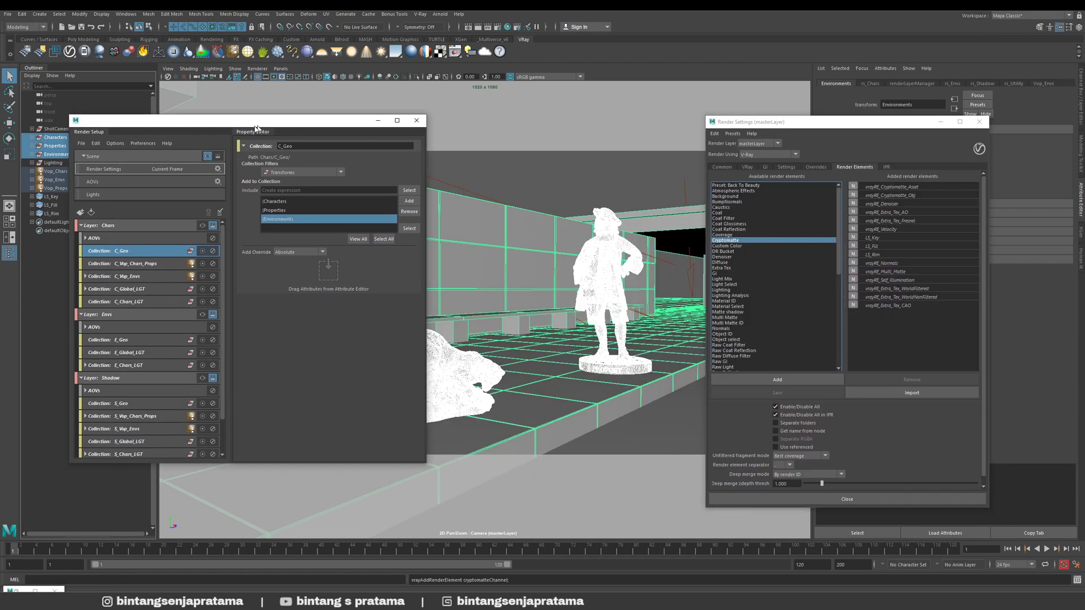
{"action": "left_click_drag", "start_coordinate": [257, 126], "coordinate": [240, 128]}
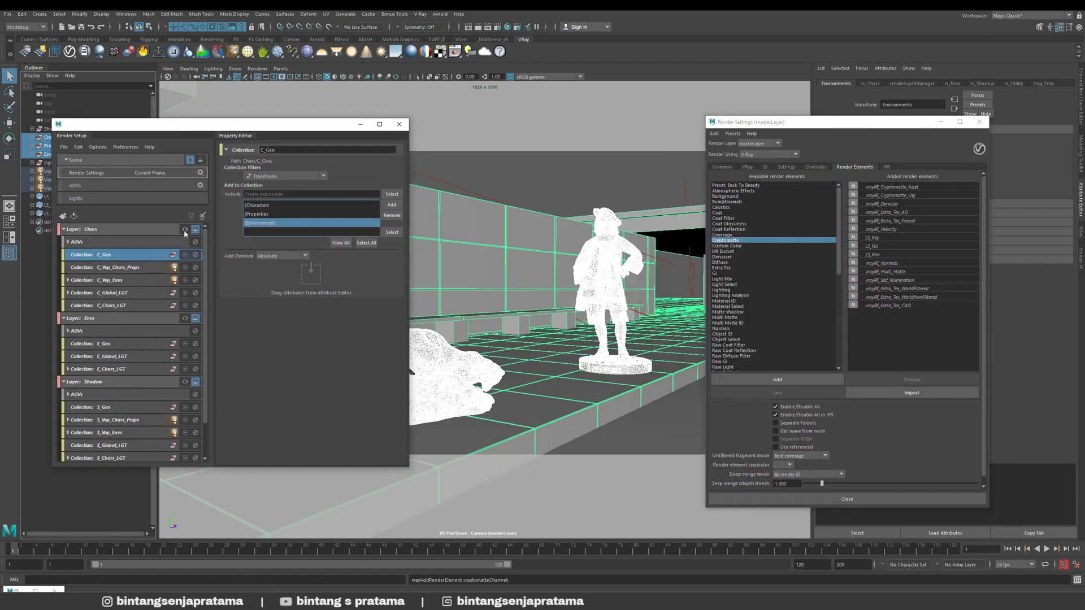
{"action": "left_click", "coordinate": [185, 230]}
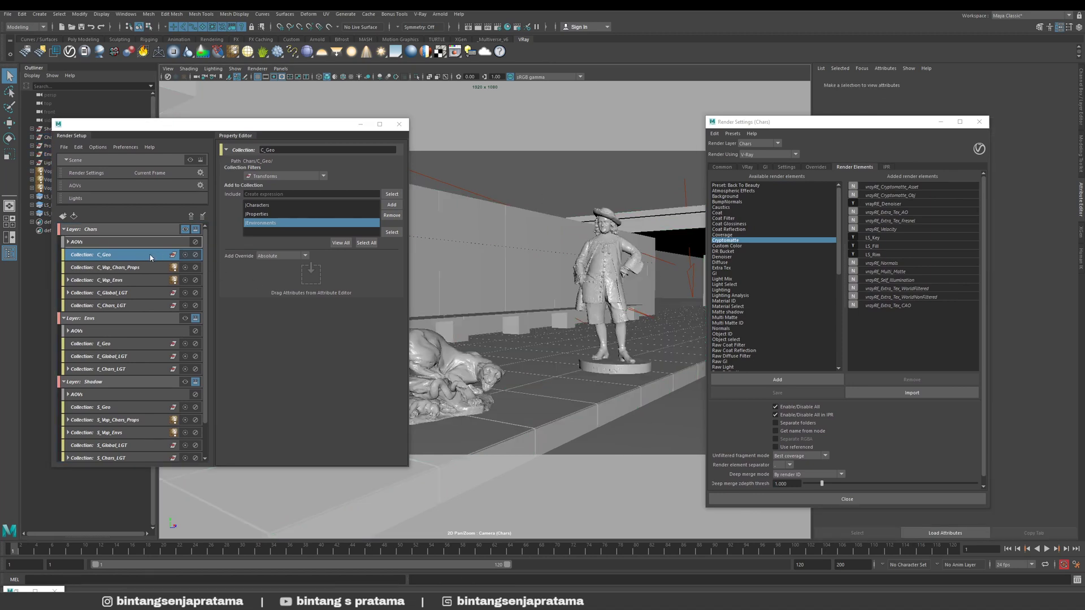
{"action": "left_click_drag", "start_coordinate": [162, 125], "coordinate": [191, 125]}
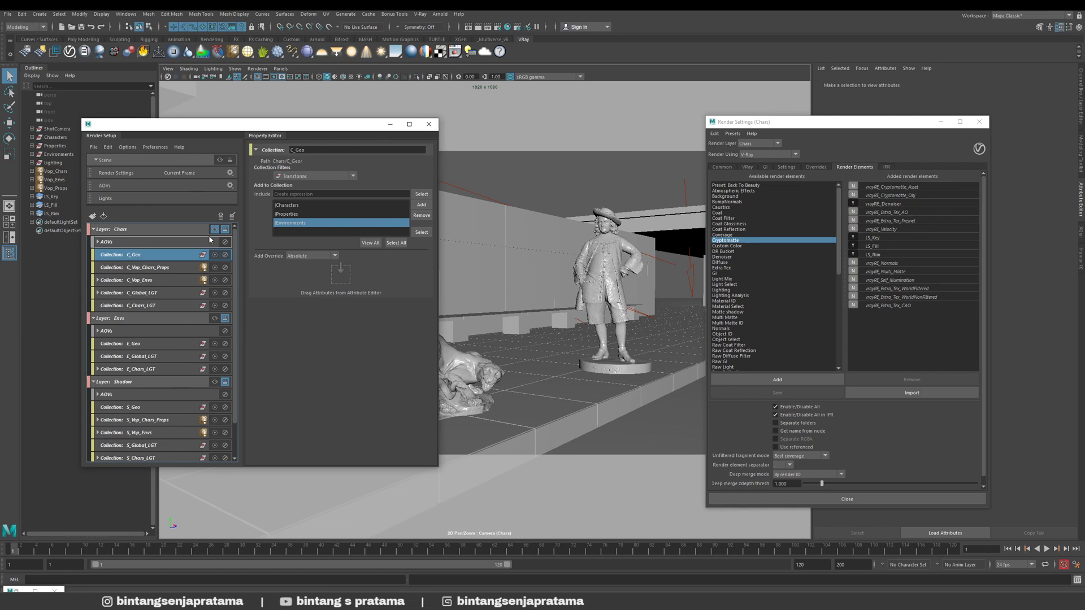
- Inspect the C_Vop_Chars_Props collection and select the Vop_Chars node it includes
{"action": "left_click", "coordinate": [169, 268]}
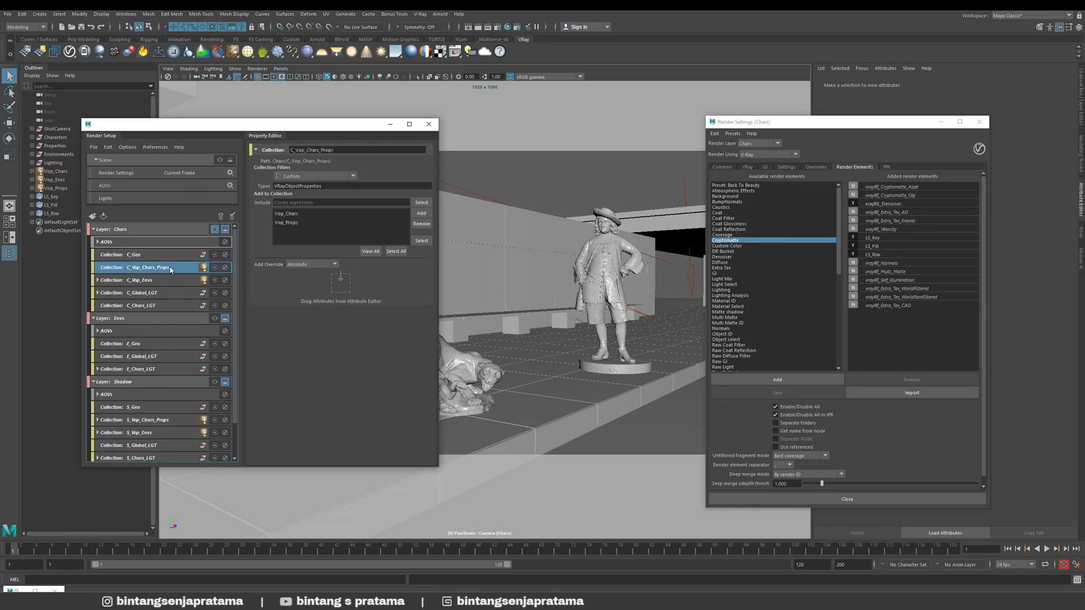
{"action": "left_click_drag", "start_coordinate": [126, 125], "coordinate": [154, 124]}
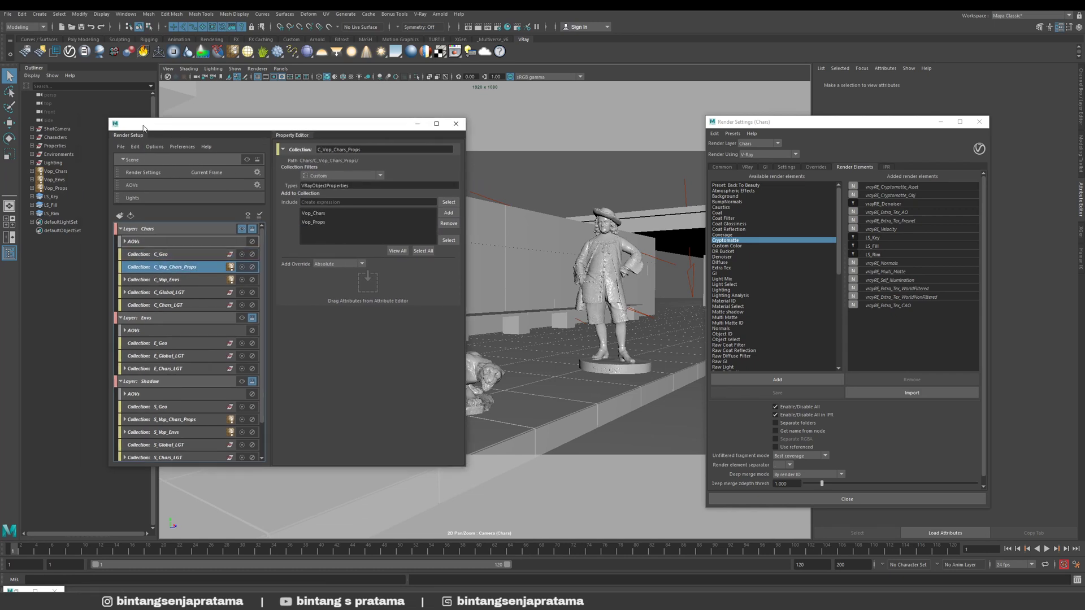
{"action": "left_click", "coordinate": [57, 172]}
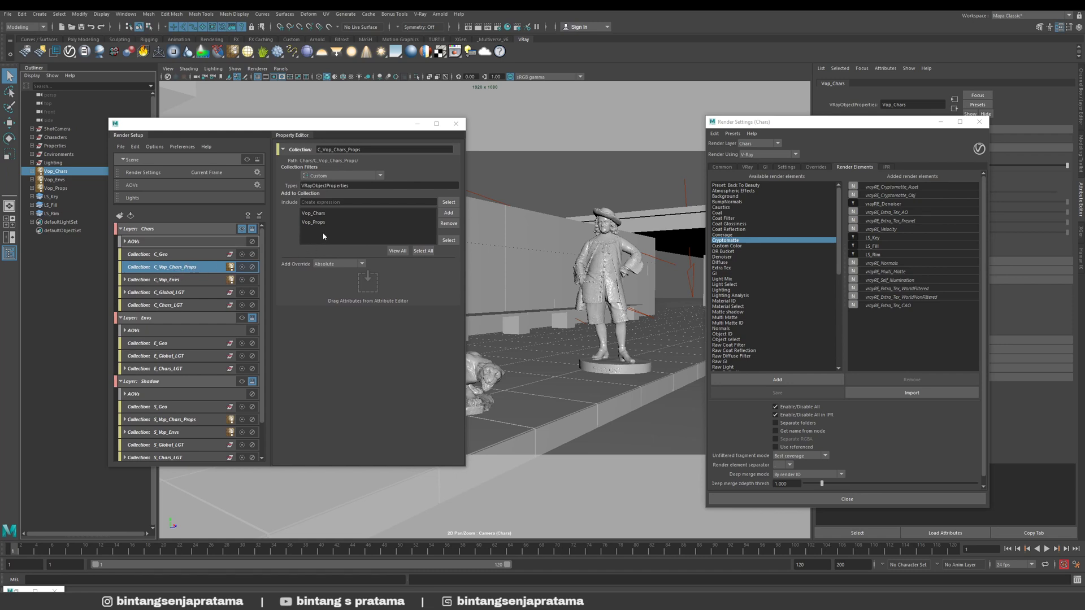
- Examine the primaryVisibility override in the C_Vop_Envs collection and the matching visibility option on the Vop_Envs node
{"action": "left_click", "coordinate": [171, 282]}
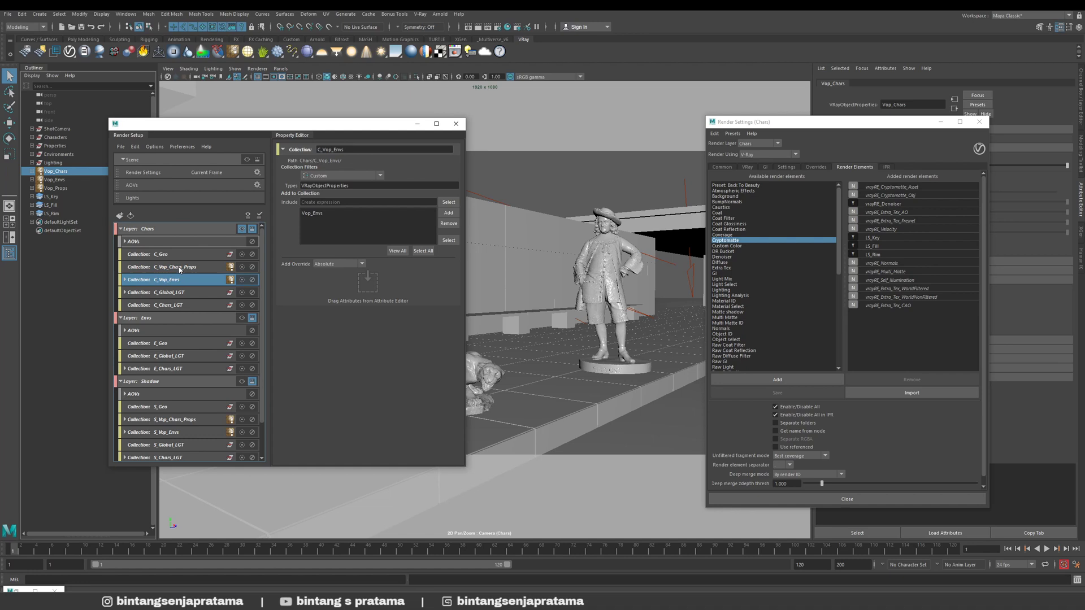
{"action": "left_click", "coordinate": [125, 280]}
{"action": "left_click", "coordinate": [190, 293]}
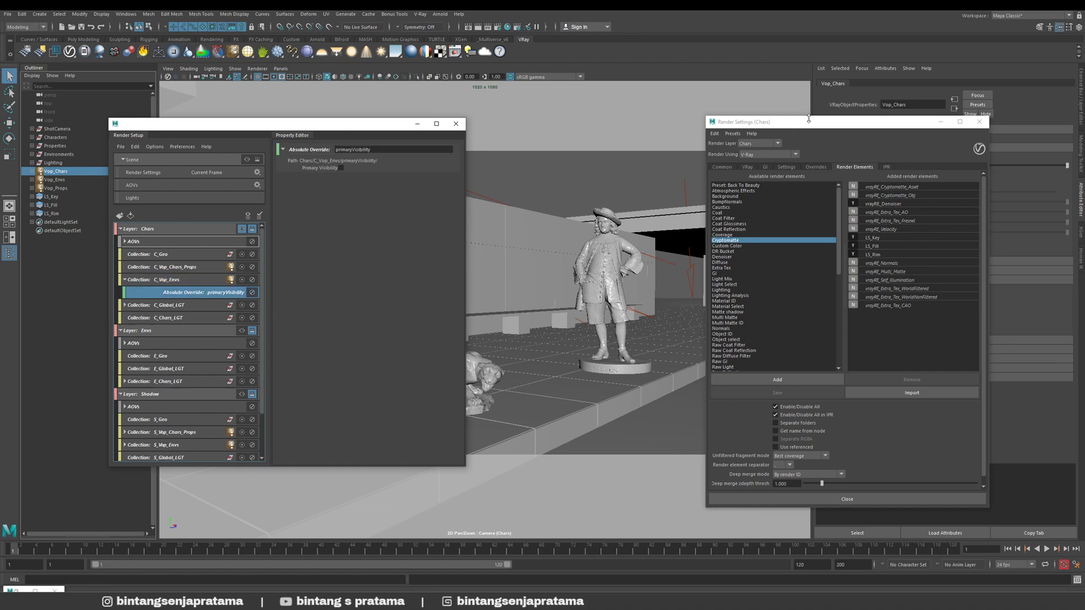
{"action": "left_click_drag", "start_coordinate": [809, 118], "coordinate": [588, 125]}
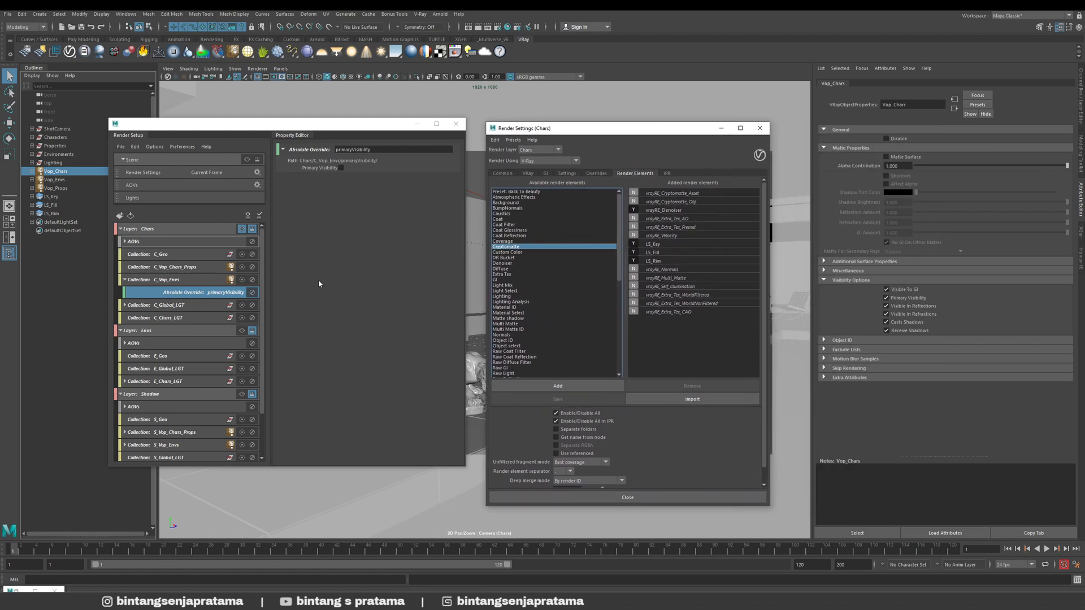
{"action": "left_click", "coordinate": [186, 279]}
{"action": "left_click", "coordinate": [63, 181]}
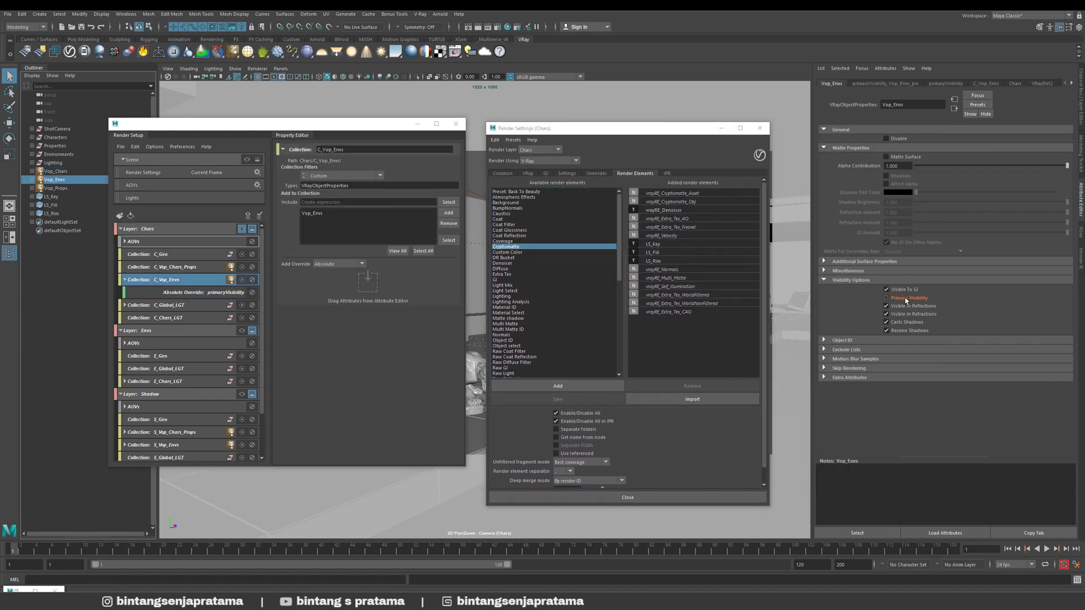
{"action": "left_click", "coordinate": [125, 280]}
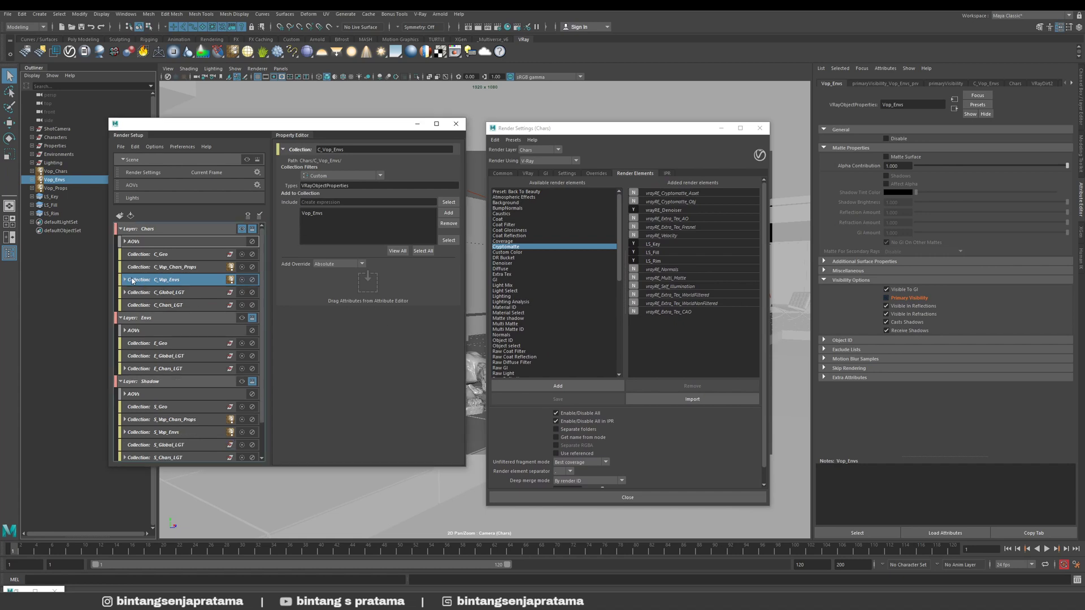
{"action": "left_click", "coordinate": [193, 267]}
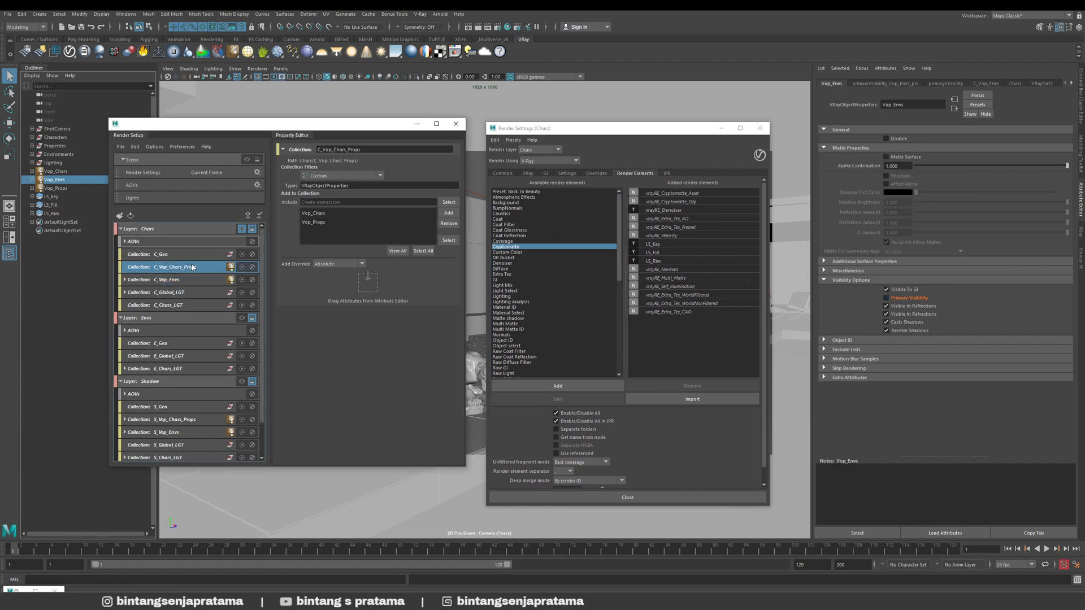
- Create a new collection named C_Vop_Props in the Chars layer
{"action": "left_click", "coordinate": [168, 229]}
{"action": "right_click", "coordinate": [168, 229]}
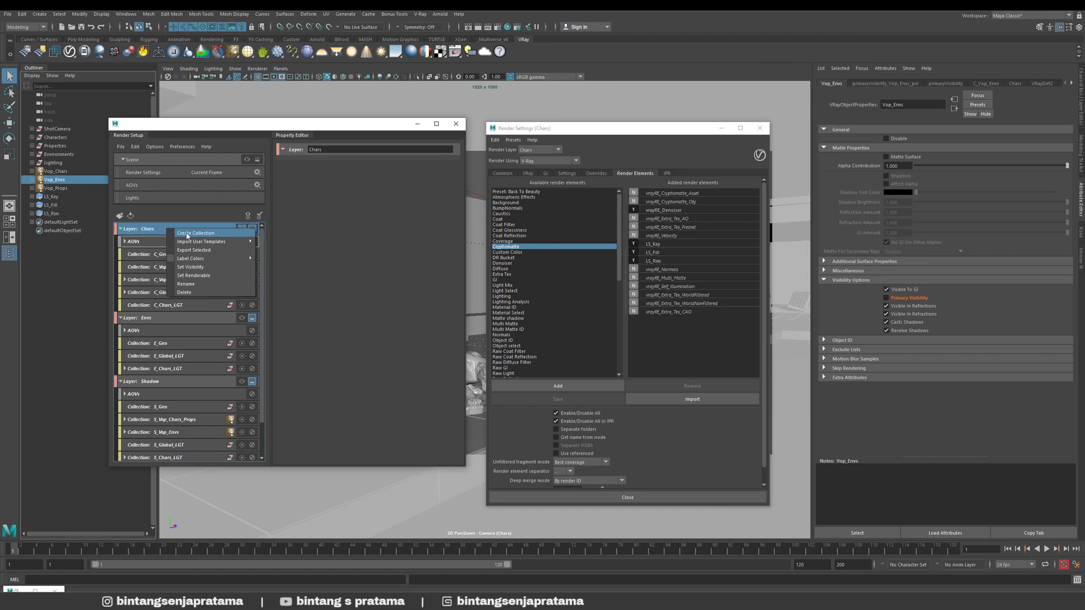
{"action": "left_click", "coordinate": [186, 233]}
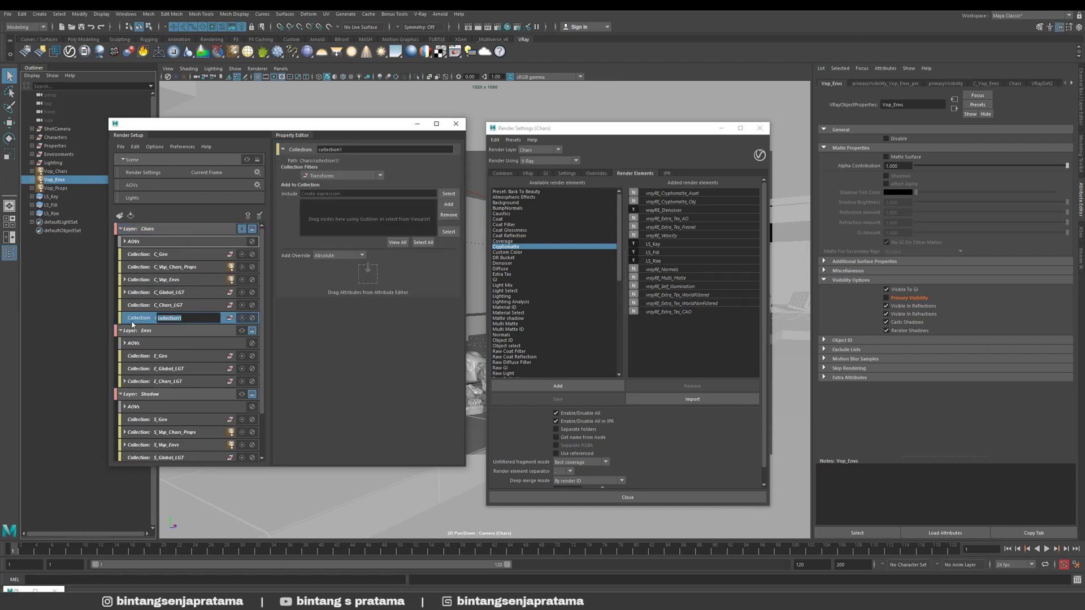
{"action": "type", "text": "C_Vop_Props"}
{"action": "key", "text": "Return"}
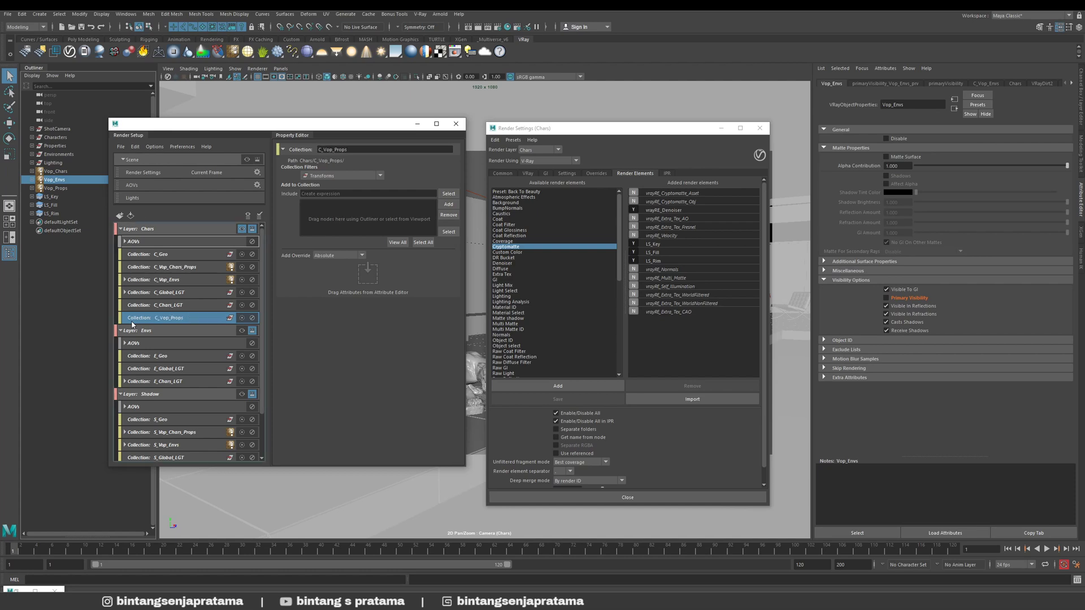
- Add the Vop_Props object properties node to the C_Vop_Props collection
{"action": "left_click", "coordinate": [62, 189]}
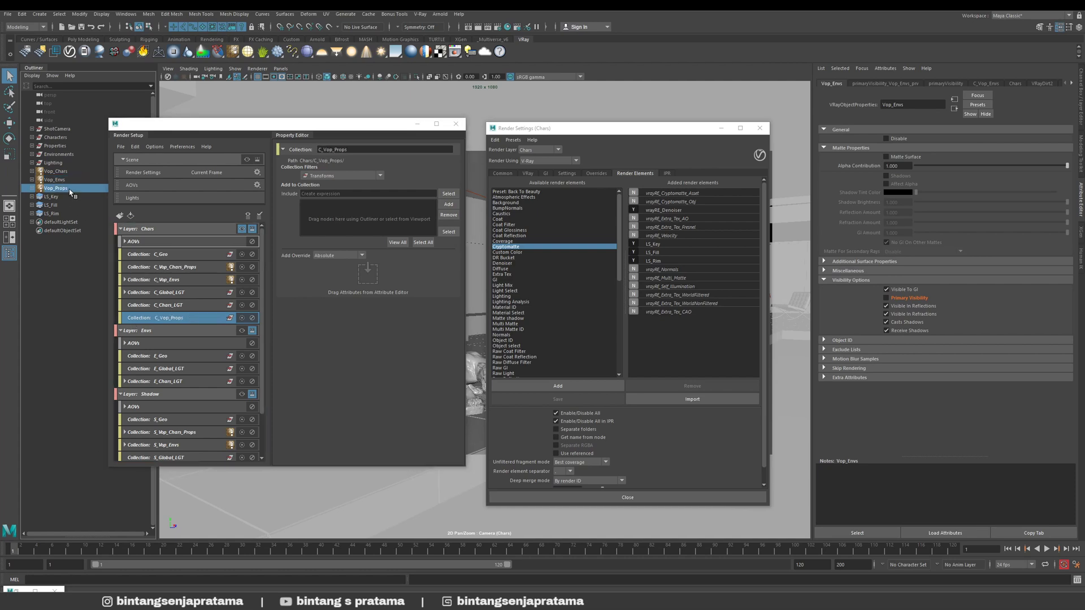
{"action": "left_click", "coordinate": [448, 204]}
{"action": "left_click", "coordinate": [304, 208]}
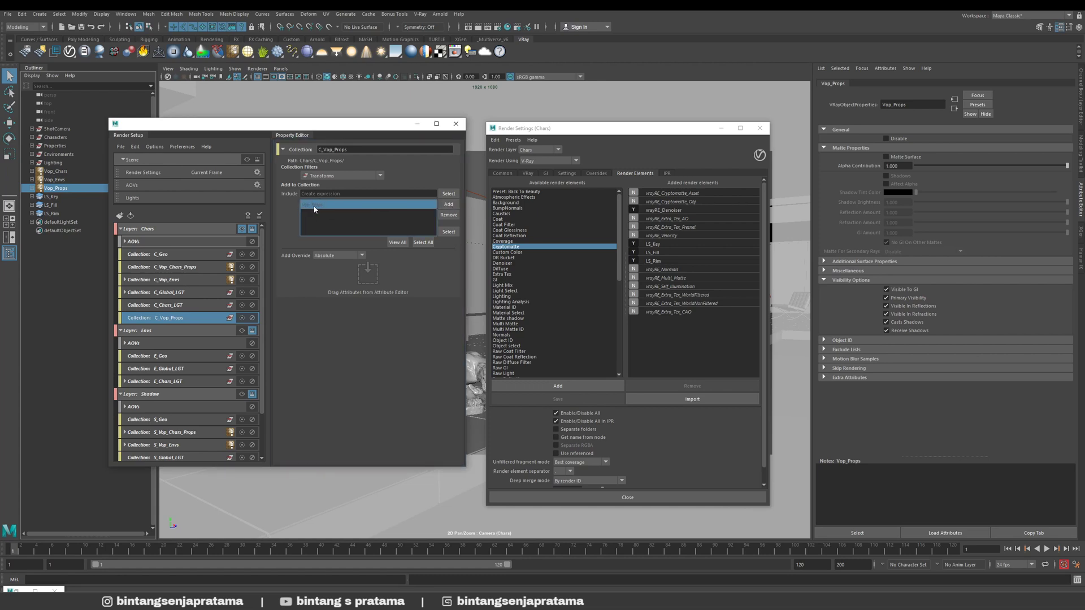
- Set the C_Vop_Props collection's filter to Custom with the type VRayObjectProperties, copied from the C_Vop_Chars_Props collection
{"action": "left_click", "coordinate": [341, 177]}
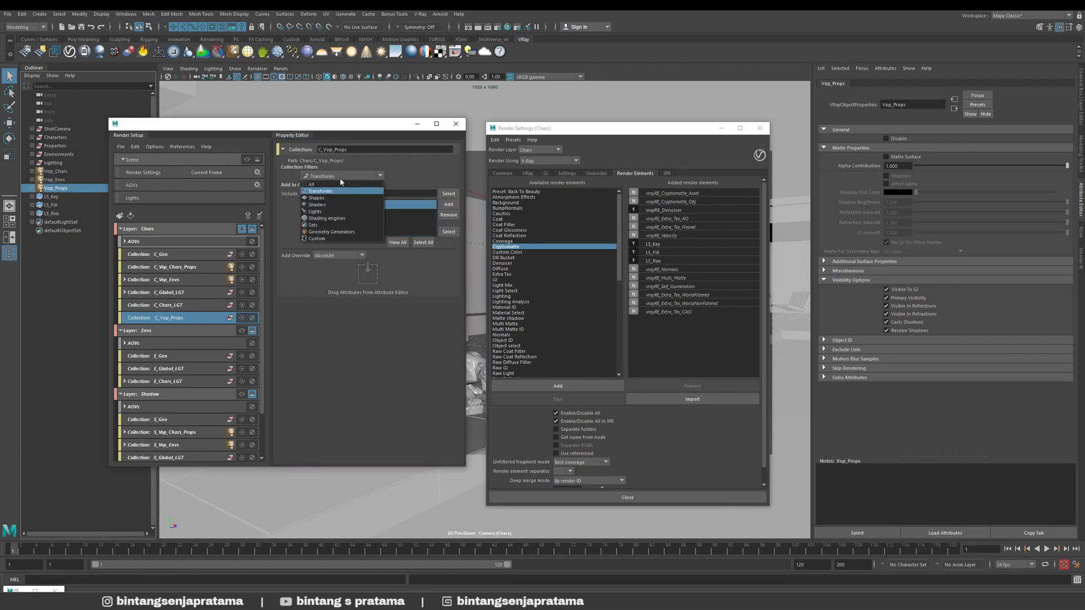
{"action": "left_click", "coordinate": [319, 236]}
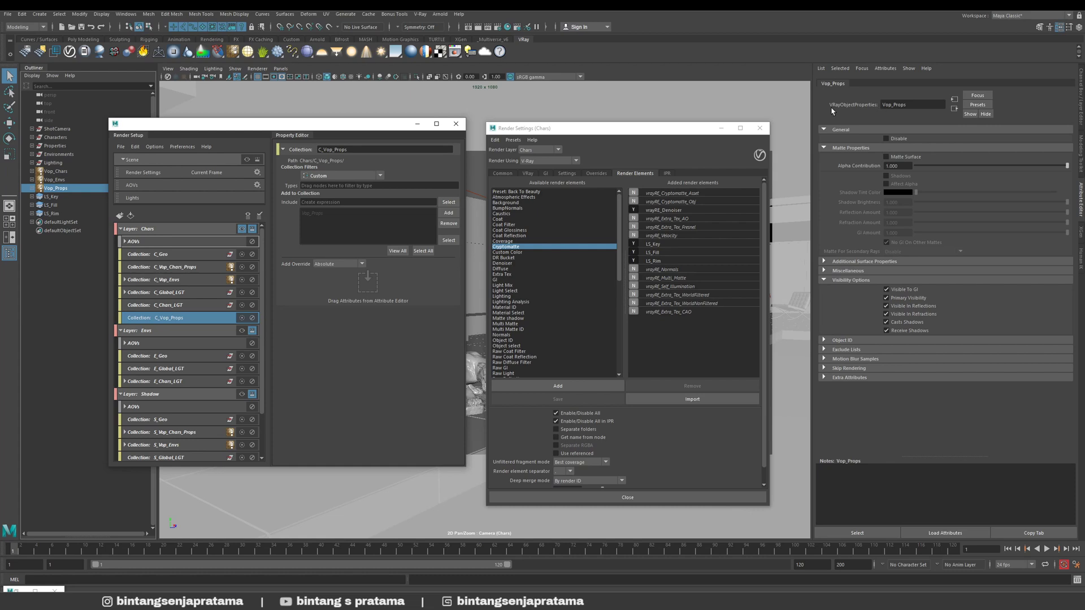
{"action": "left_click", "coordinate": [879, 108]}
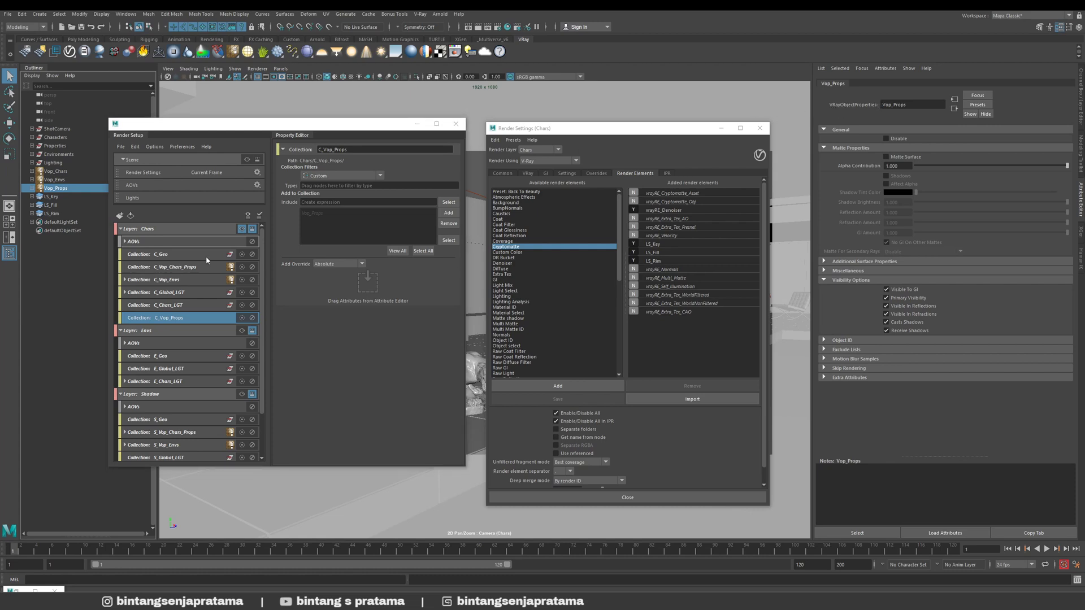
{"action": "left_click", "coordinate": [182, 267]}
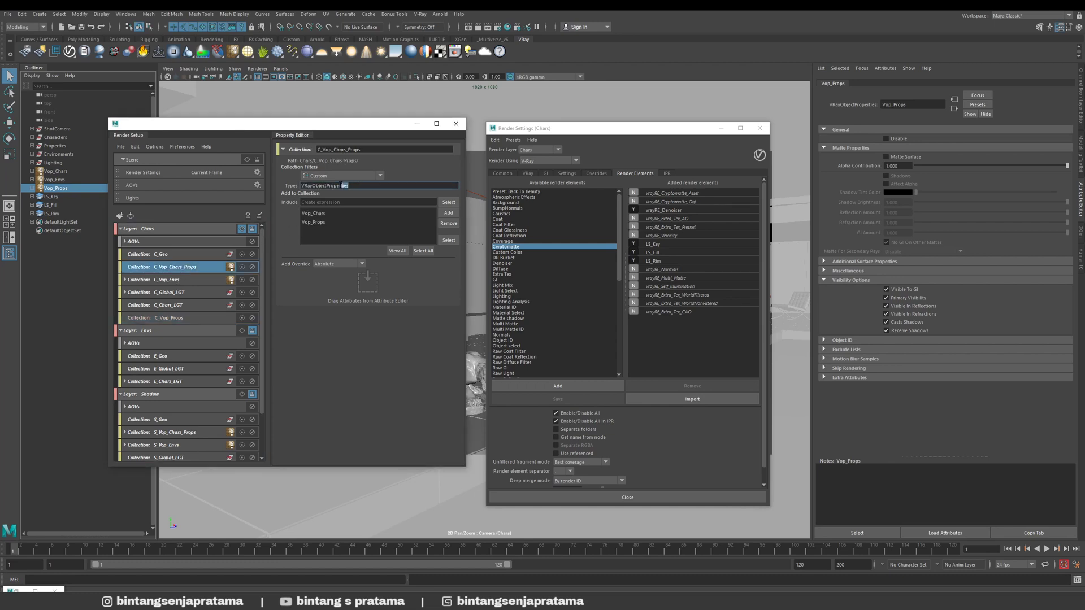
{"action": "double_click", "coordinate": [338, 186]}
{"action": "key", "text": "ctrl+c"}
{"action": "left_click", "coordinate": [206, 320]}
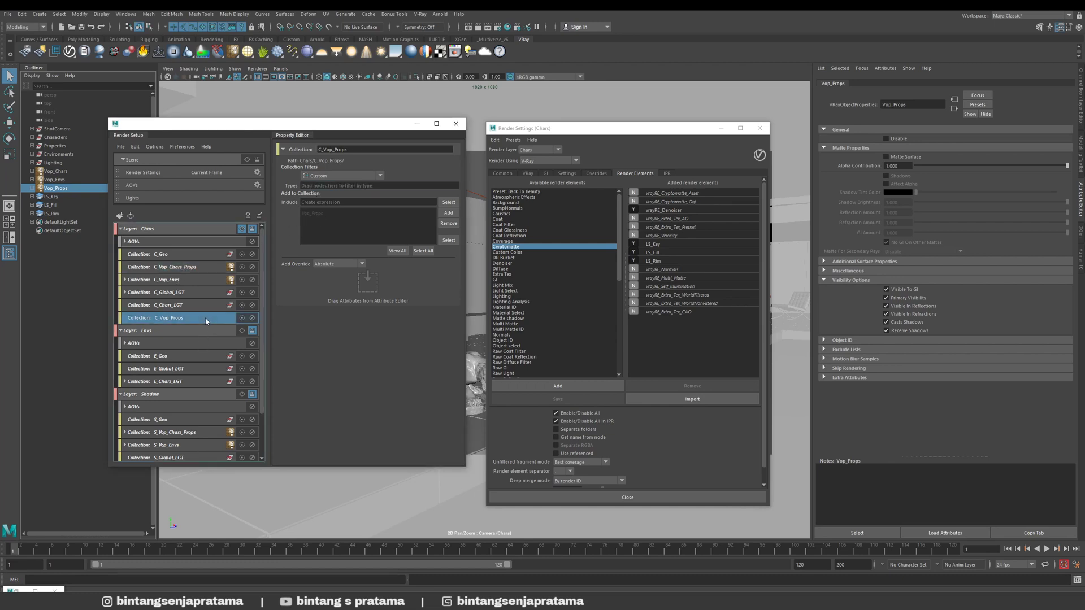
{"action": "left_click", "coordinate": [311, 186]}
{"action": "key", "text": "ctrl+v"}
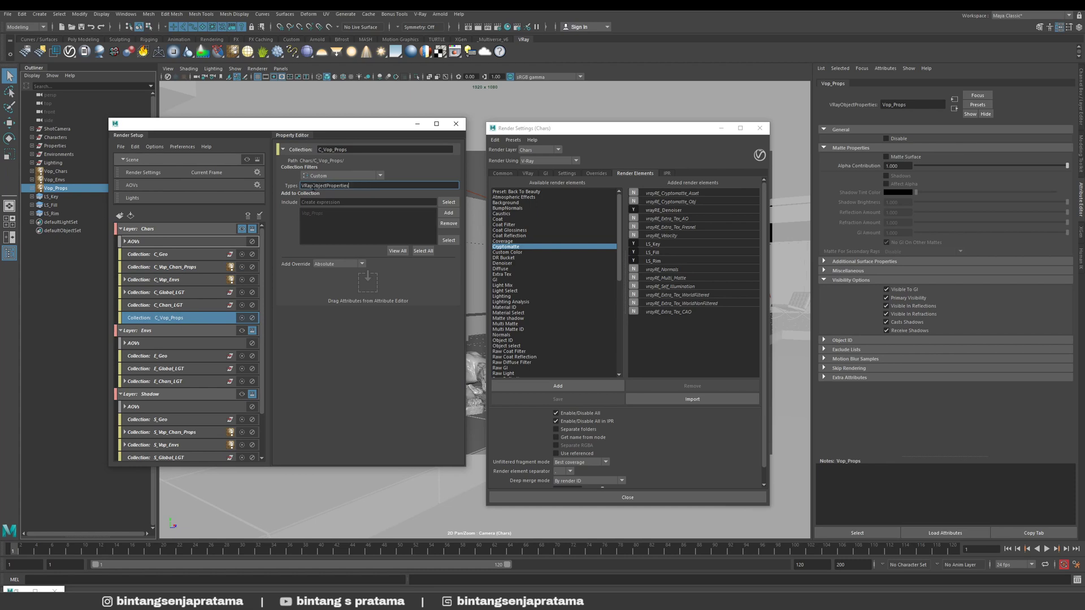
{"action": "key", "text": "Return"}
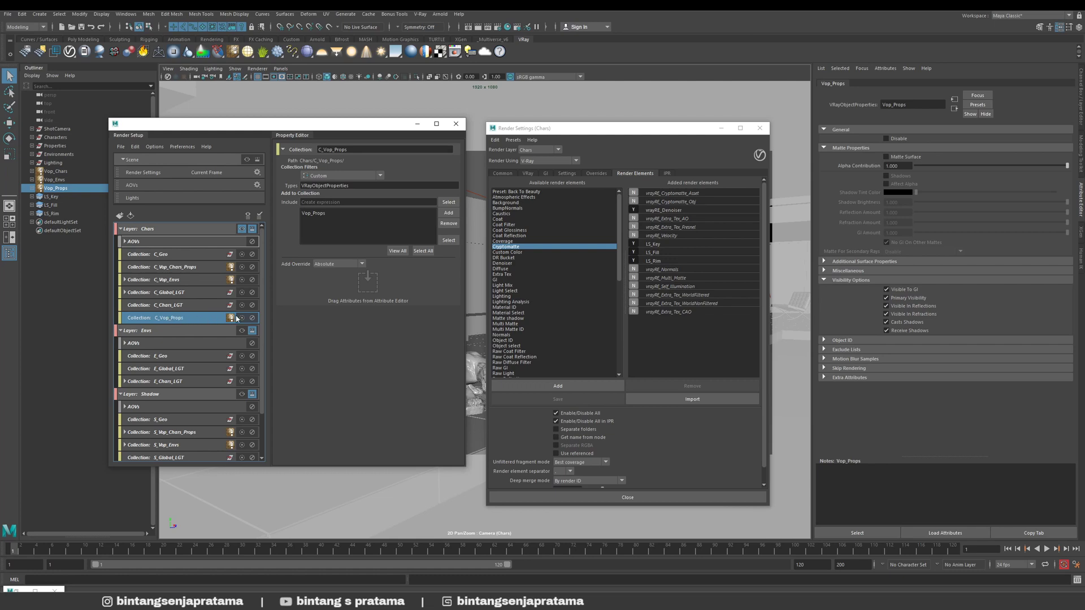
- Create an absolute override for Vop_Props' Primary Visibility in the Chars layer and turn the visibility off
{"action": "right_click", "coordinate": [898, 303]}
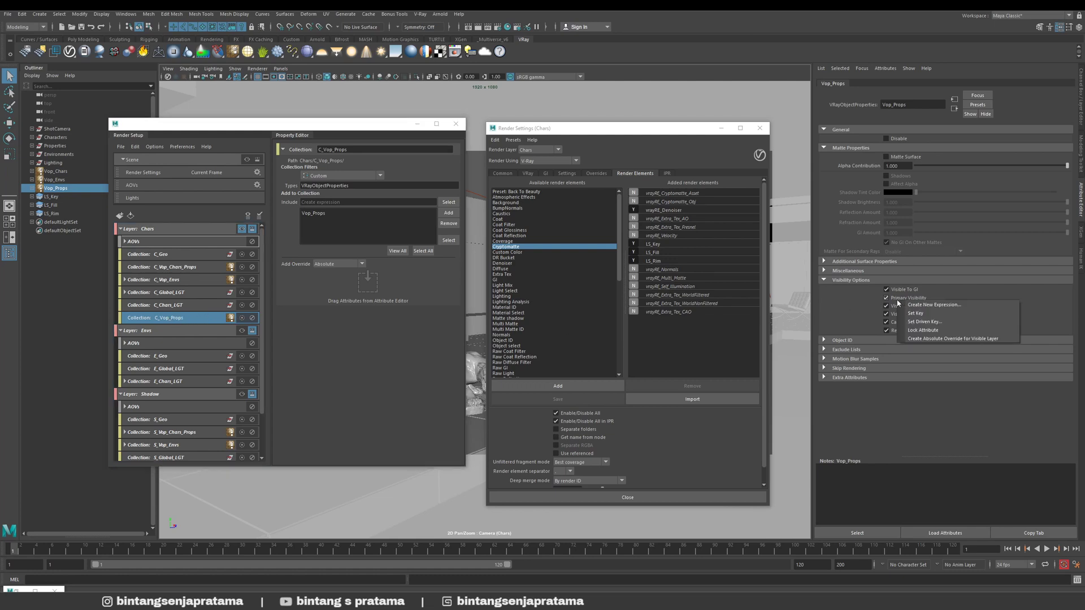
{"action": "left_click", "coordinate": [921, 338]}
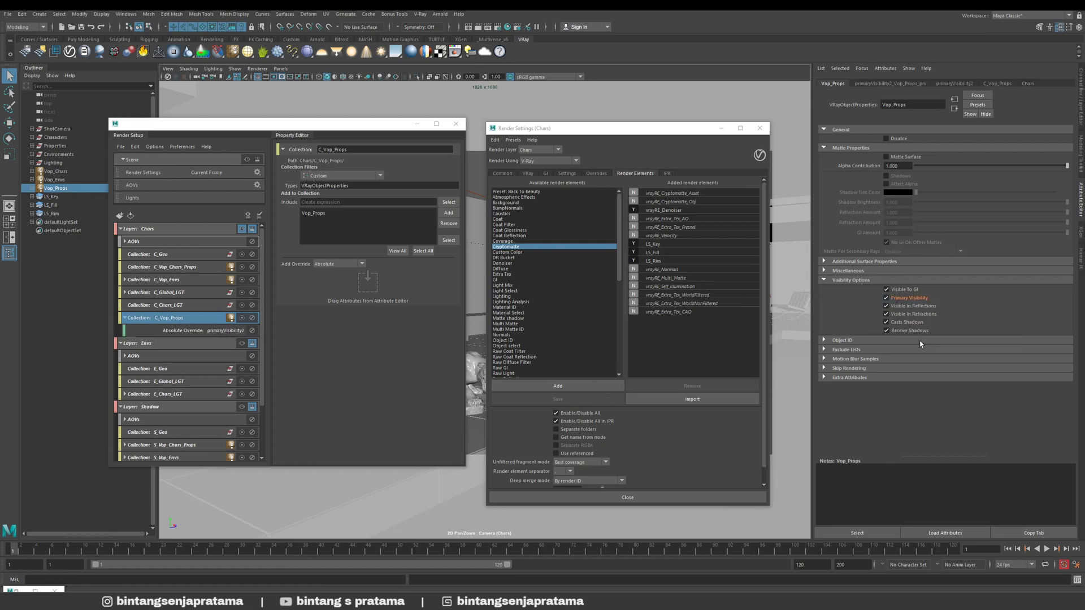
{"action": "left_click", "coordinate": [193, 331]}
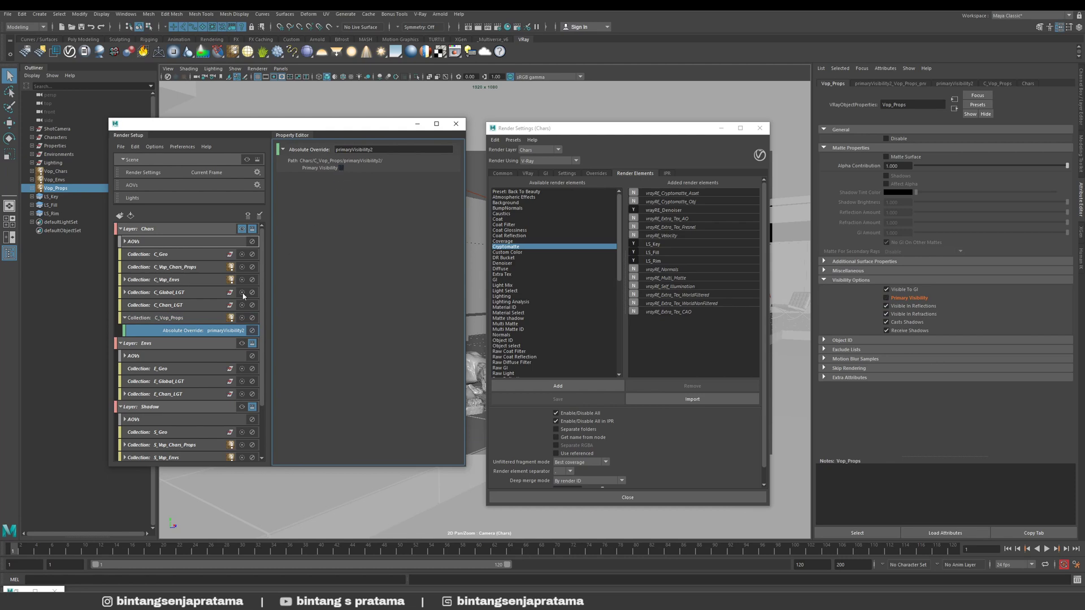
{"action": "left_click", "coordinate": [156, 229]}
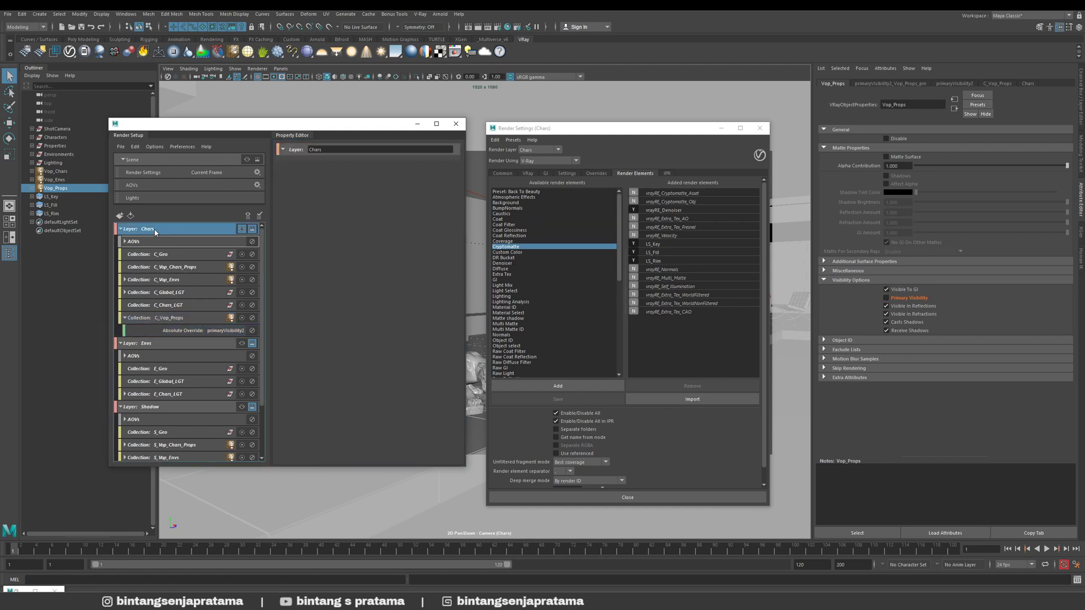
- Delete the C_Vop_Props collection from the Chars layer
{"action": "left_click", "coordinate": [196, 325]}
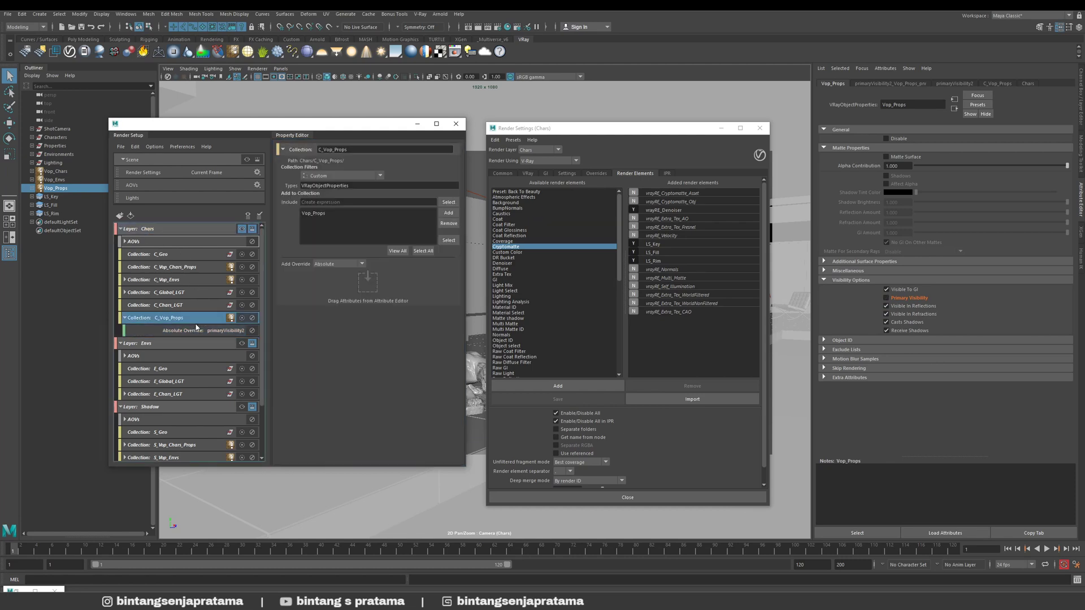
{"action": "right_click", "coordinate": [199, 318]}
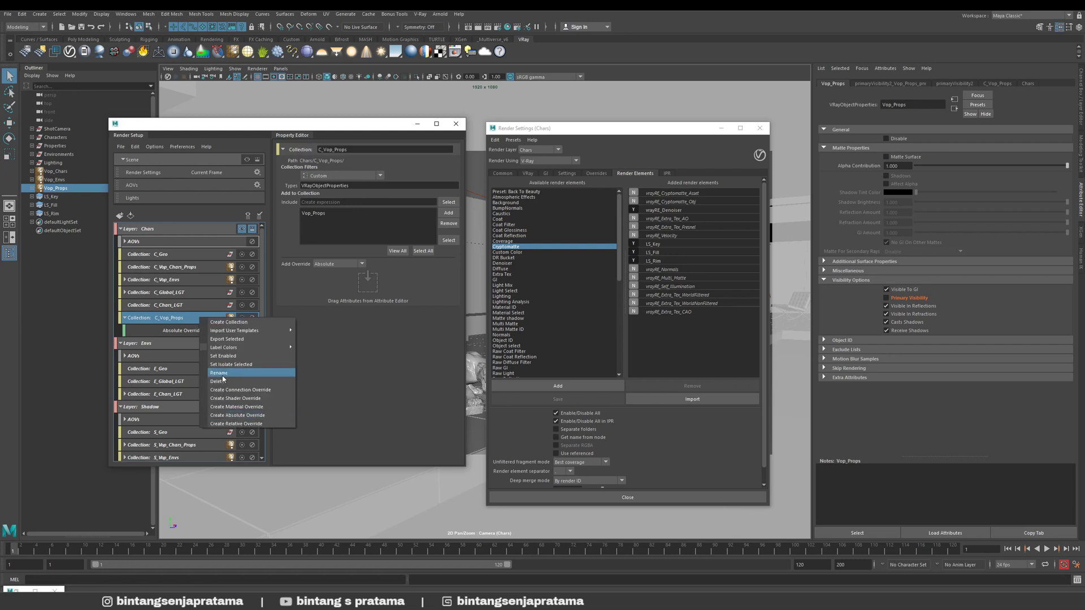
{"action": "left_click", "coordinate": [226, 382]}
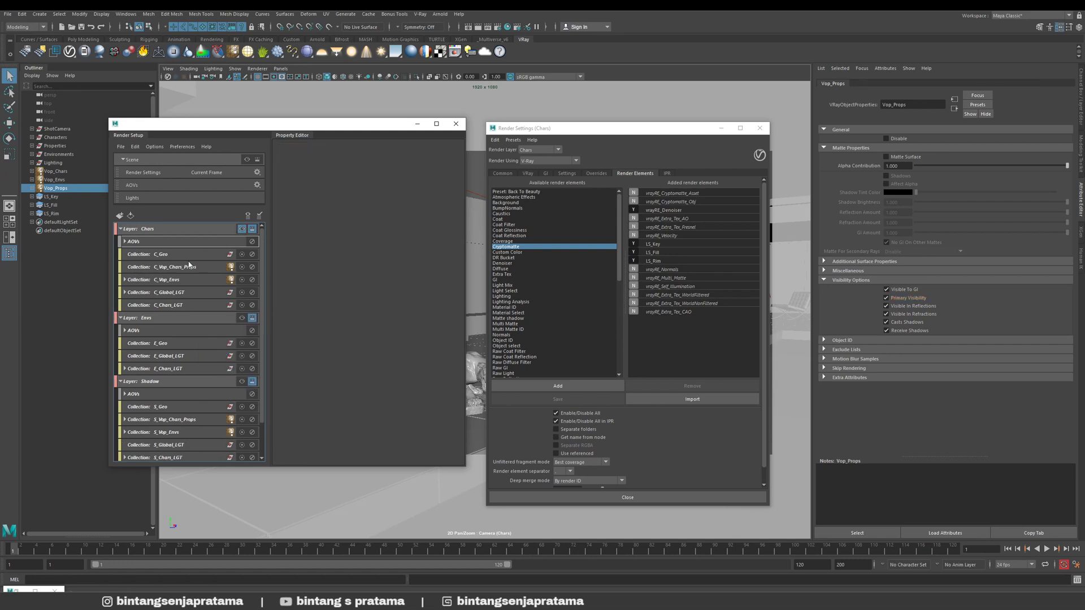
- Review the nodes included in C_Vop_Chars_Props and the primaryVisibility override under C_Vop_Envs
{"action": "left_click", "coordinate": [186, 266]}
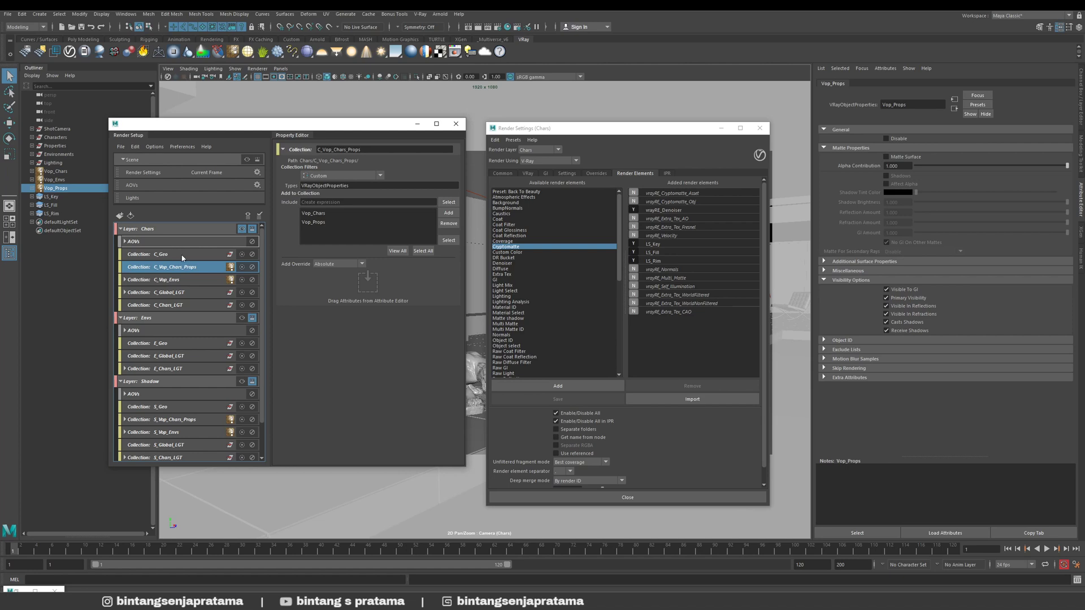
{"action": "left_click", "coordinate": [177, 271]}
{"action": "left_click", "coordinate": [323, 222]}
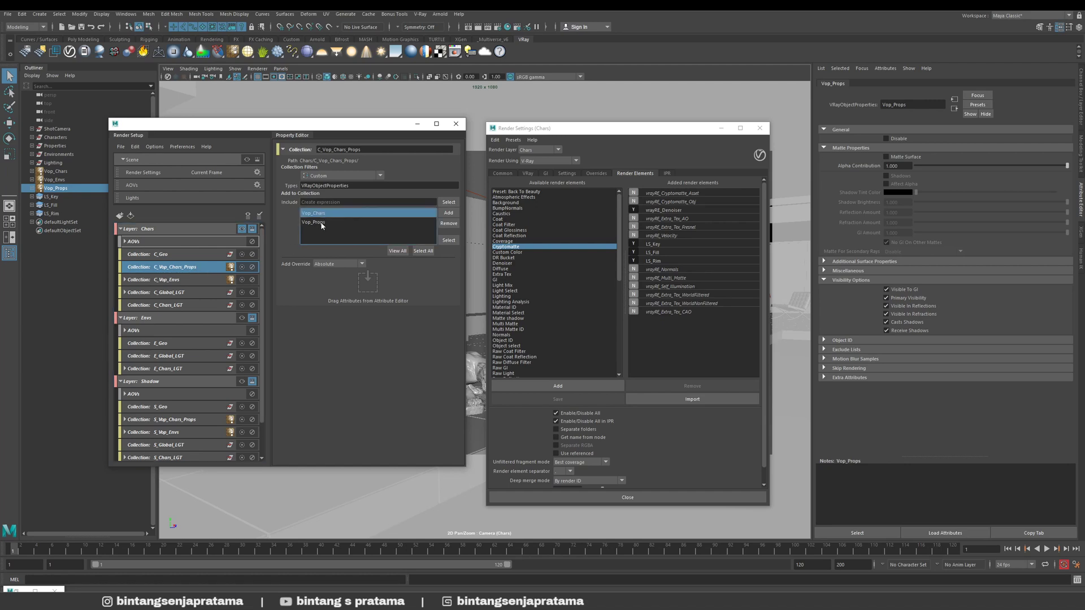
{"action": "left_click", "coordinate": [173, 281]}
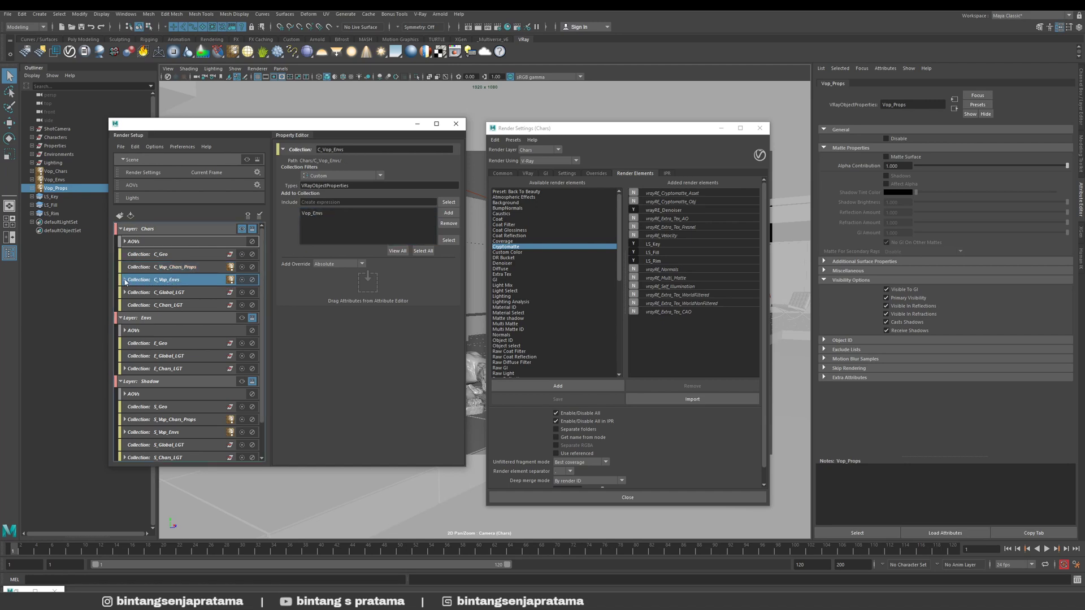
{"action": "left_click", "coordinate": [125, 281]}
{"action": "left_click", "coordinate": [196, 294]}
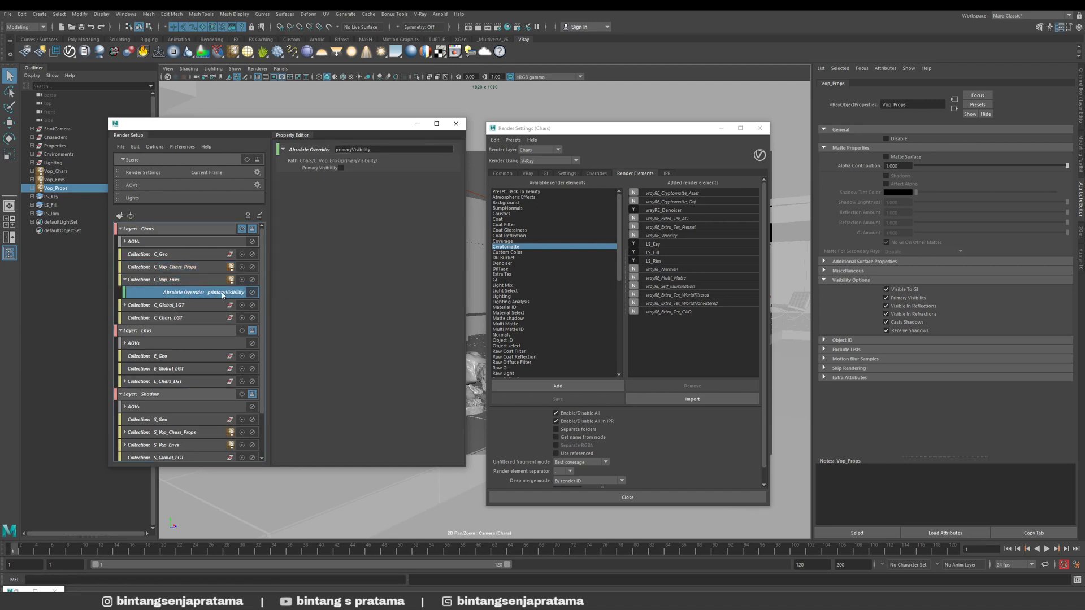
{"action": "left_click", "coordinate": [126, 280]}
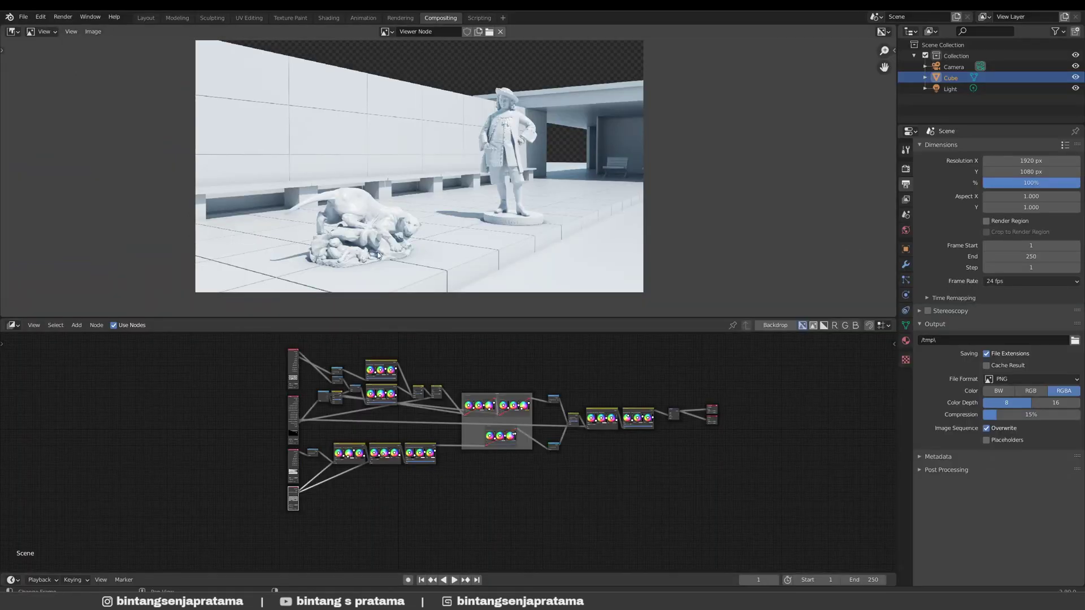
- In Blender's compositor, preview the topmost render image node's output in the viewer
{"action": "scroll", "coordinate": [249, 419], "scroll_direction": "up", "scroll_amount": 3}
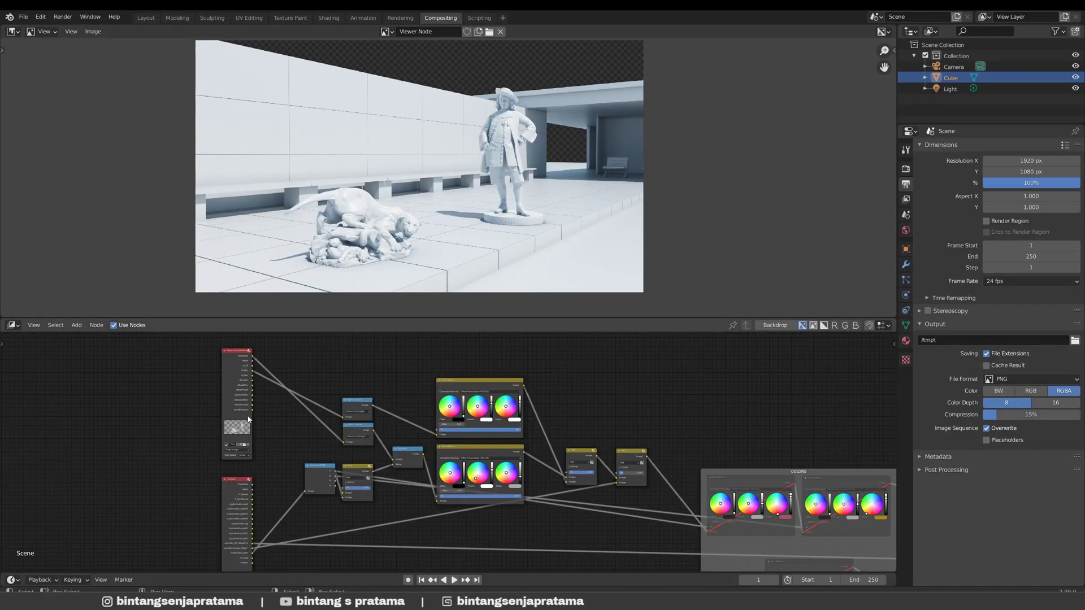
{"action": "scroll", "coordinate": [248, 420], "scroll_direction": "up", "scroll_amount": 4}
{"action": "left_click", "coordinate": [243, 419], "text": "ctrl+shift"}
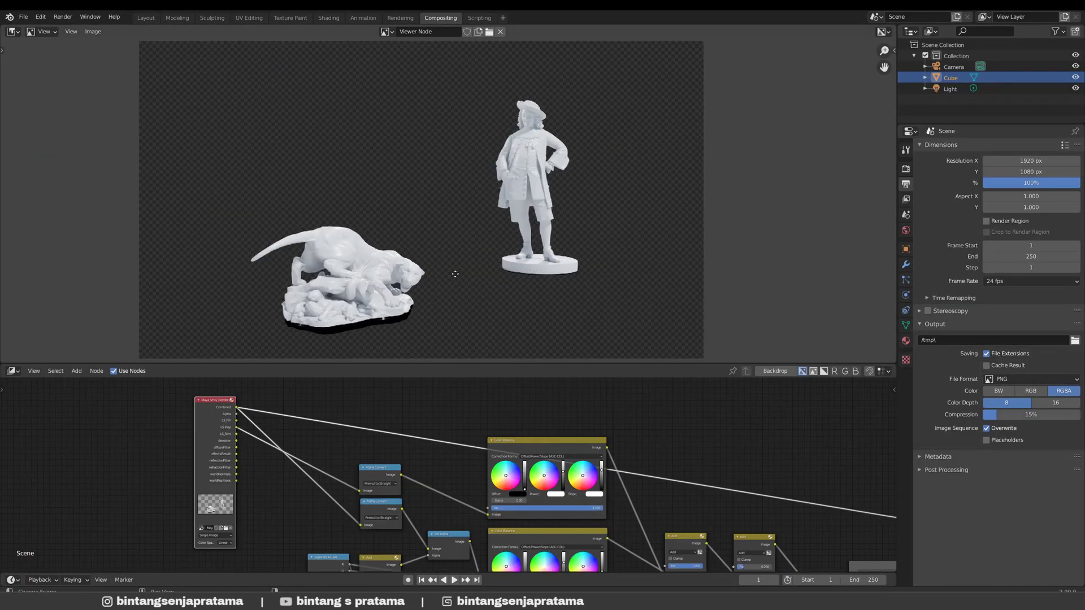
- Examine the isolated statues in the rendered image, especially the area beneath the feline statue's base
{"action": "scroll", "coordinate": [450, 266], "scroll_direction": "up", "scroll_amount": 1}
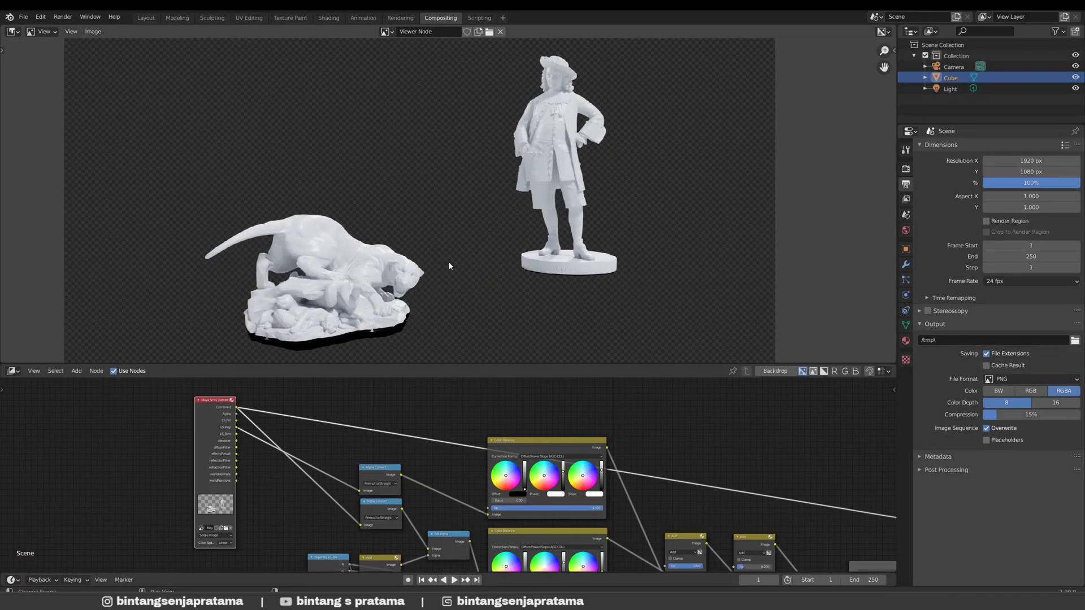
{"action": "scroll", "coordinate": [449, 264], "scroll_direction": "down", "scroll_amount": 1}
{"action": "middle_click_drag", "start_coordinate": [462, 261], "coordinate": [451, 258]}
{"action": "scroll", "coordinate": [440, 257], "scroll_direction": "up", "scroll_amount": 1}
{"action": "scroll", "coordinate": [444, 255], "scroll_direction": "down", "scroll_amount": 1}
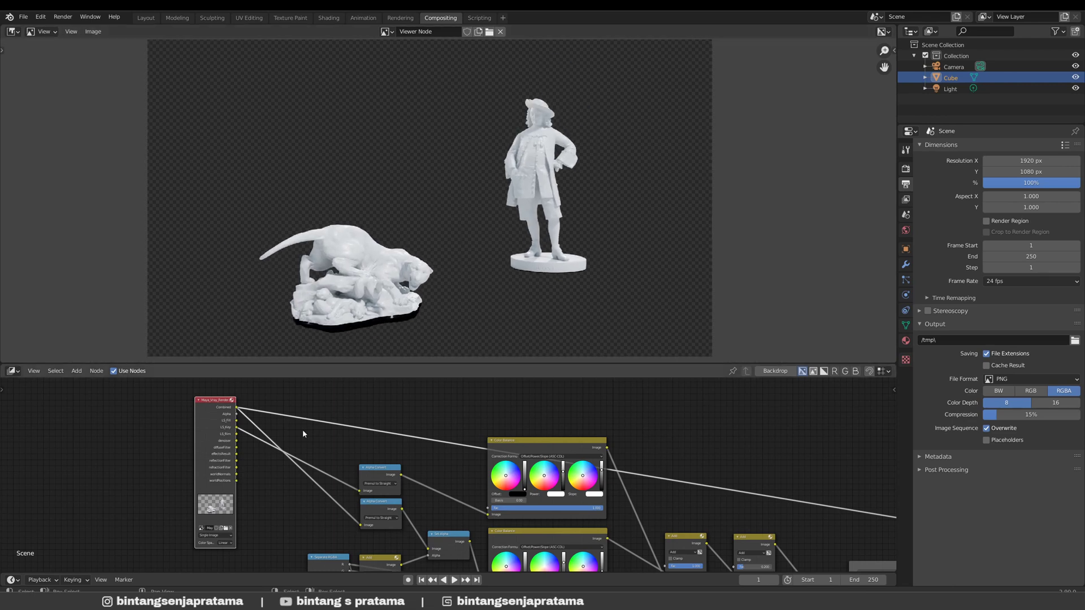
{"action": "middle_click_drag", "start_coordinate": [414, 298], "coordinate": [414, 298]}
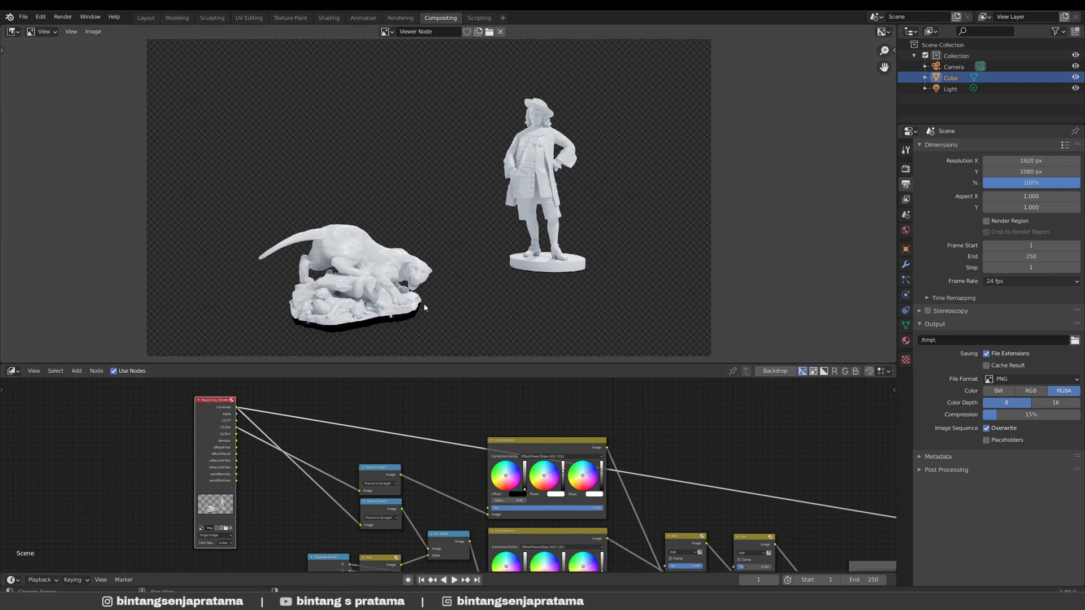
{"action": "scroll", "coordinate": [424, 307], "scroll_direction": "up", "scroll_amount": 1}
{"action": "scroll", "coordinate": [419, 284], "scroll_direction": "up", "scroll_amount": 1}
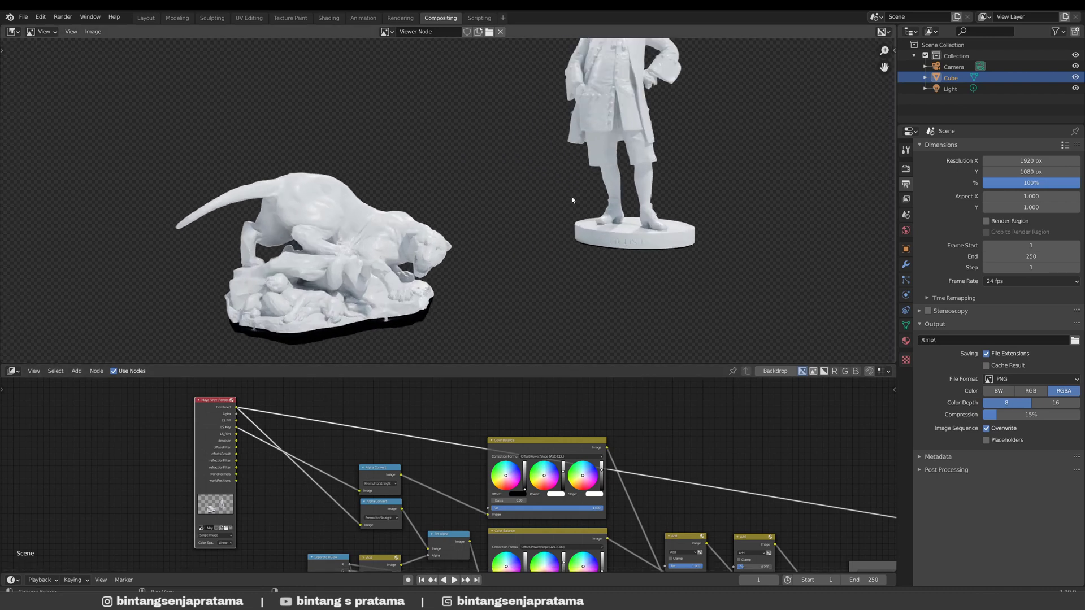
{"action": "scroll", "coordinate": [432, 229], "scroll_direction": "down", "scroll_amount": 2}
{"action": "scroll", "coordinate": [446, 246], "scroll_direction": "up", "scroll_amount": 4}
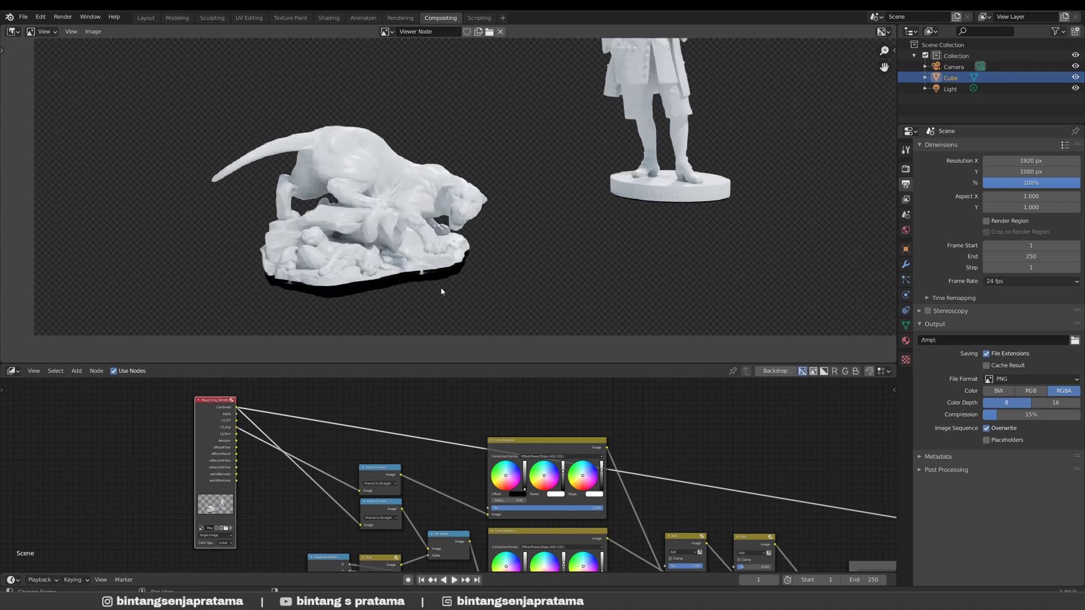
{"action": "scroll", "coordinate": [272, 309], "scroll_direction": "up", "scroll_amount": 2}
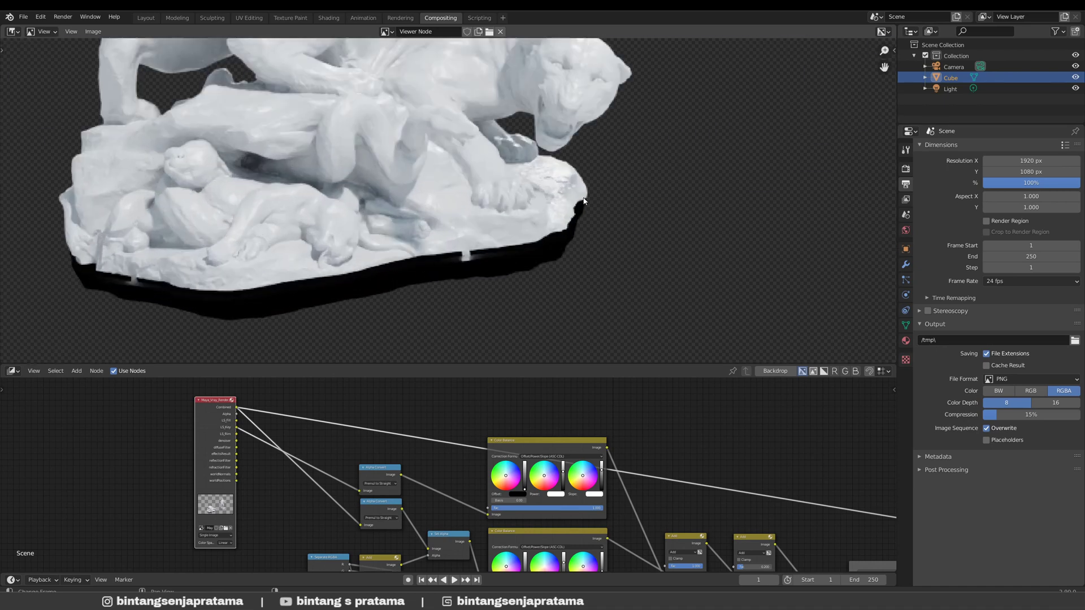
- Switch back to Maya, move the Render Setup and Render Settings windows apart, and minimize Render Setup
{"action": "mouse_move", "coordinate": [180, 601]}
{"action": "left_click", "coordinate": [224, 565]}
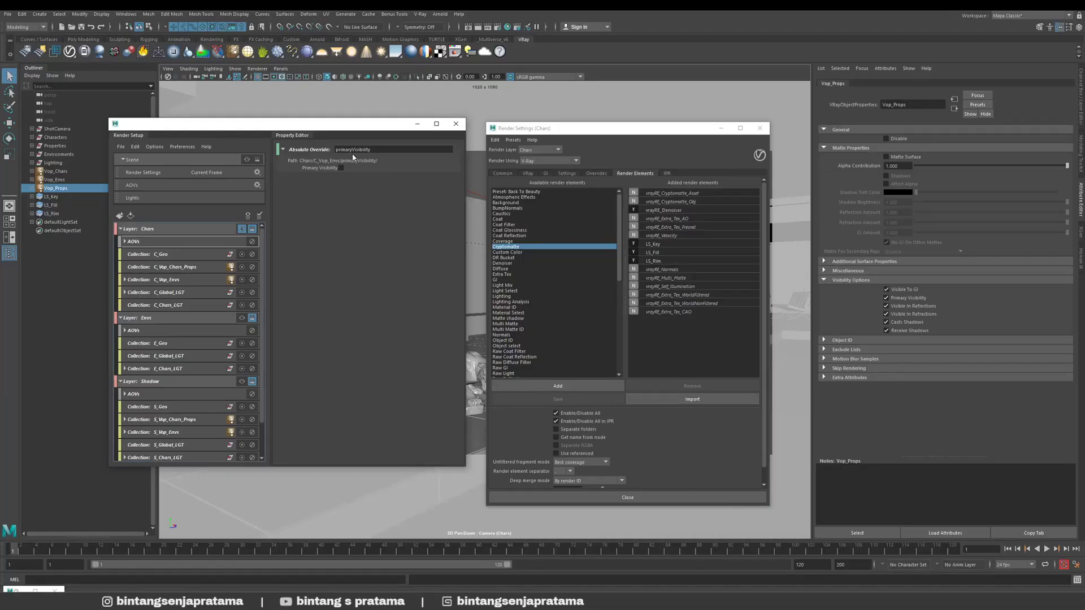
{"action": "left_click_drag", "start_coordinate": [385, 127], "coordinate": [342, 130]}
{"action": "left_click_drag", "start_coordinate": [526, 131], "coordinate": [598, 131]}
{"action": "left_click", "coordinate": [370, 128]}
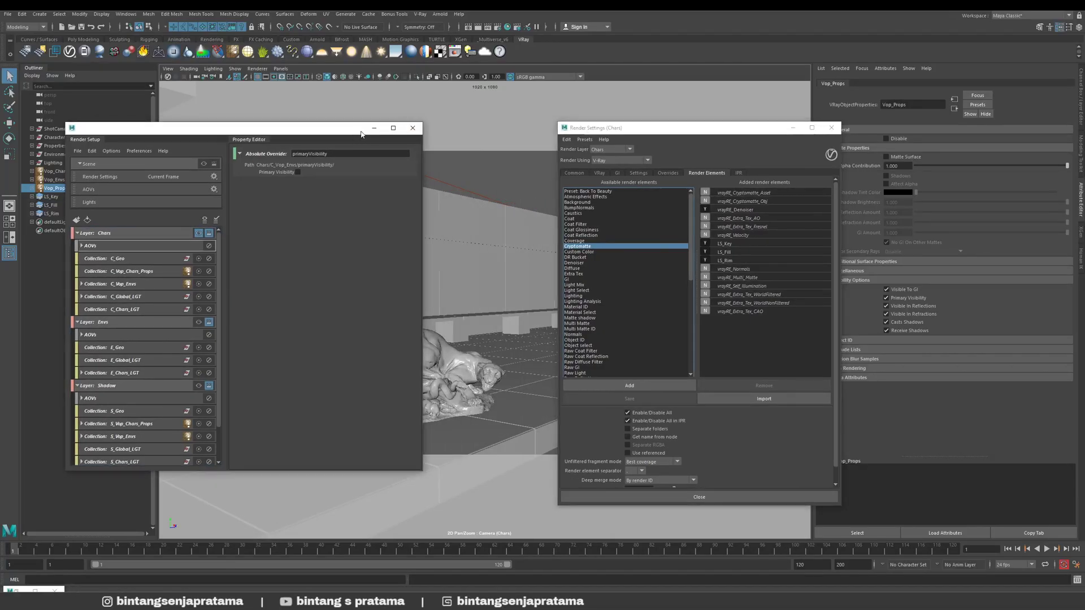
- Switch the viewport from the shot camera to the persp camera
{"action": "left_click", "coordinate": [280, 68]}
{"action": "mouse_move", "coordinate": [295, 79]}
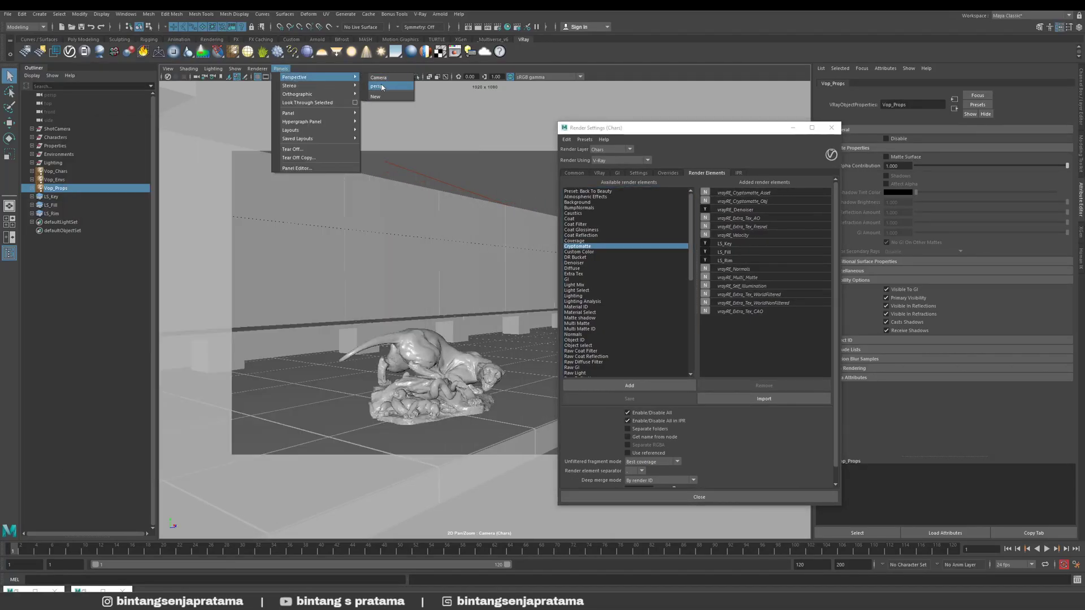
{"action": "left_click", "coordinate": [382, 88]}
- Select and frame the feline statue, and examine where its base meets the floor in wireframe and shaded display
{"action": "scroll", "coordinate": [468, 323], "scroll_direction": "up", "scroll_amount": 10}
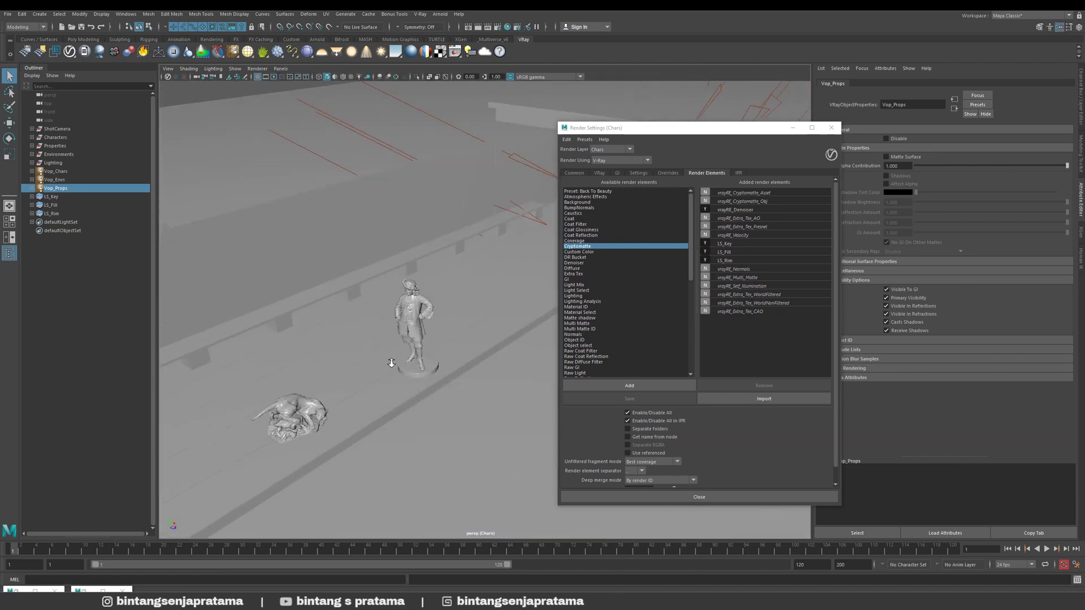
{"action": "middle_click_drag", "start_coordinate": [255, 408], "coordinate": [356, 322], "text": "alt"}
{"action": "left_click", "coordinate": [355, 322]}
{"action": "key", "text": "f"}
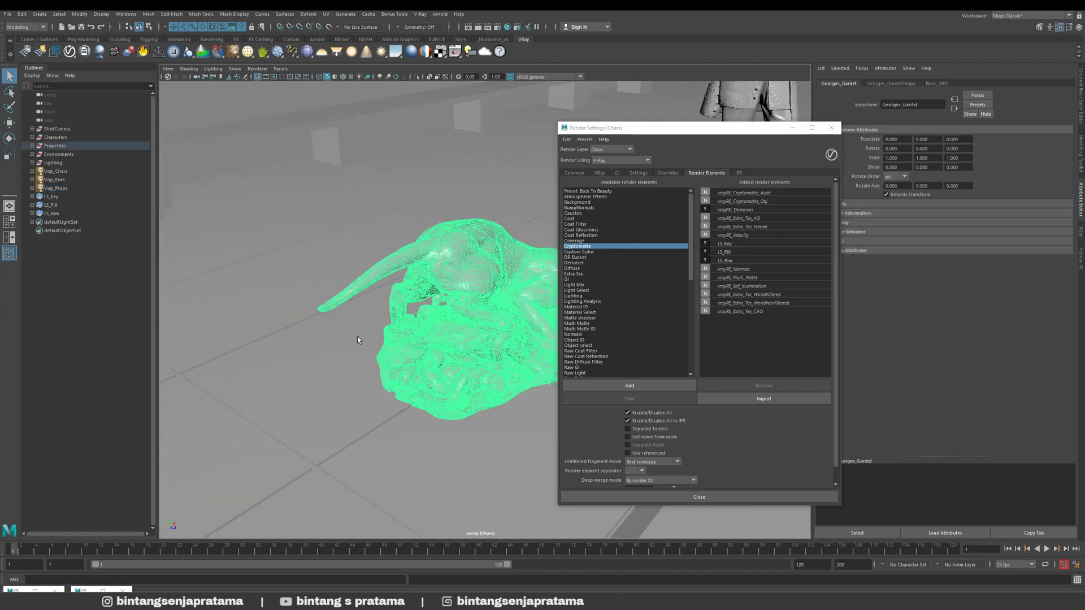
{"action": "scroll", "coordinate": [396, 344], "scroll_direction": "down", "scroll_amount": 5}
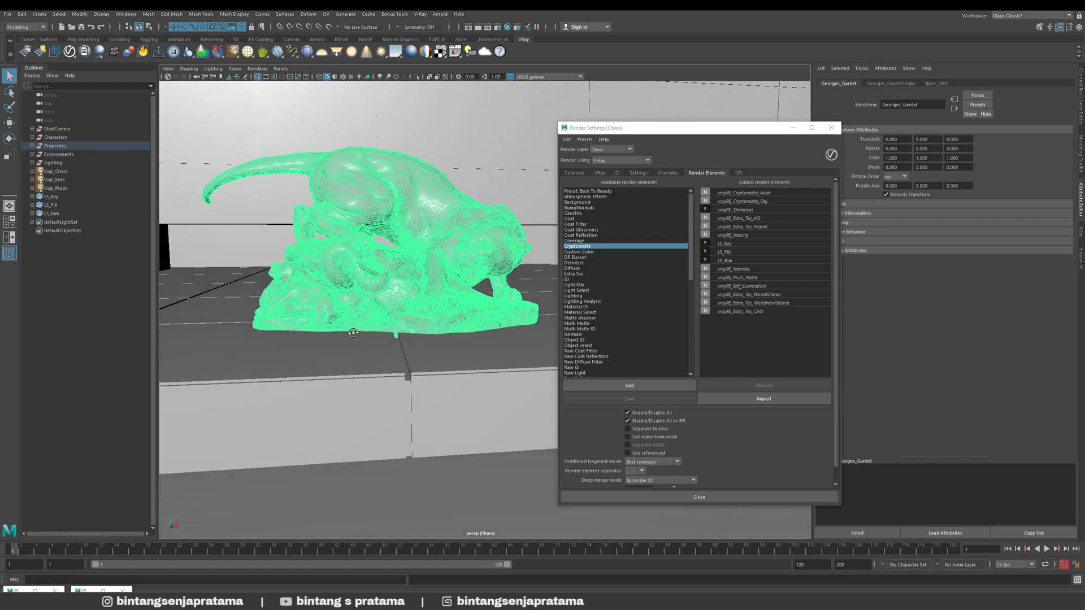
{"action": "key", "text": "4"}
{"action": "key", "text": "5"}
{"action": "key", "text": "4"}
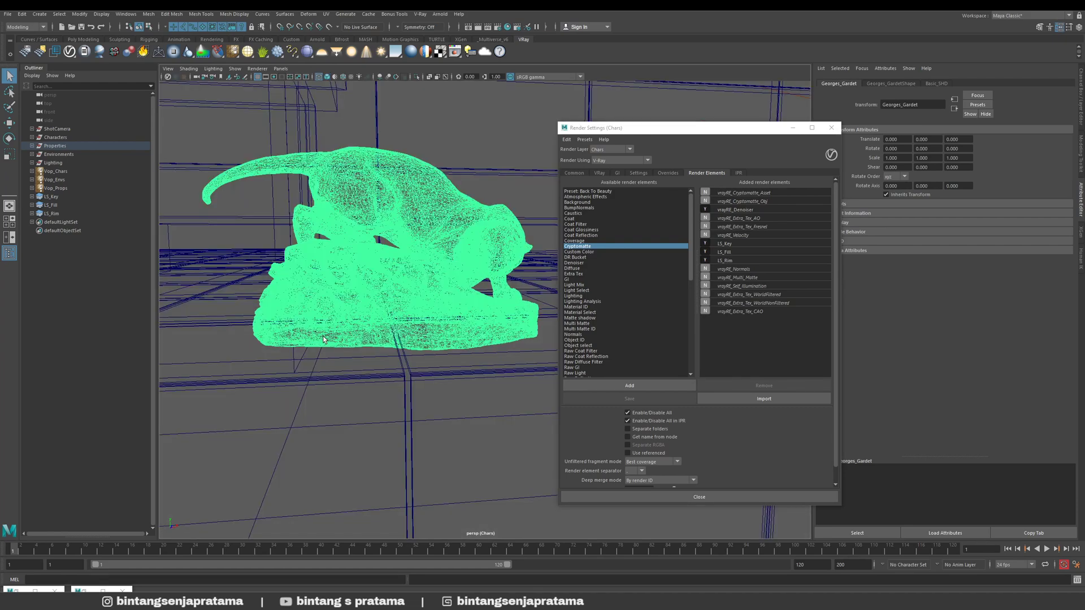
{"action": "key", "text": "5"}
{"action": "left_click_drag", "start_coordinate": [357, 344], "coordinate": [381, 362], "text": "alt"}
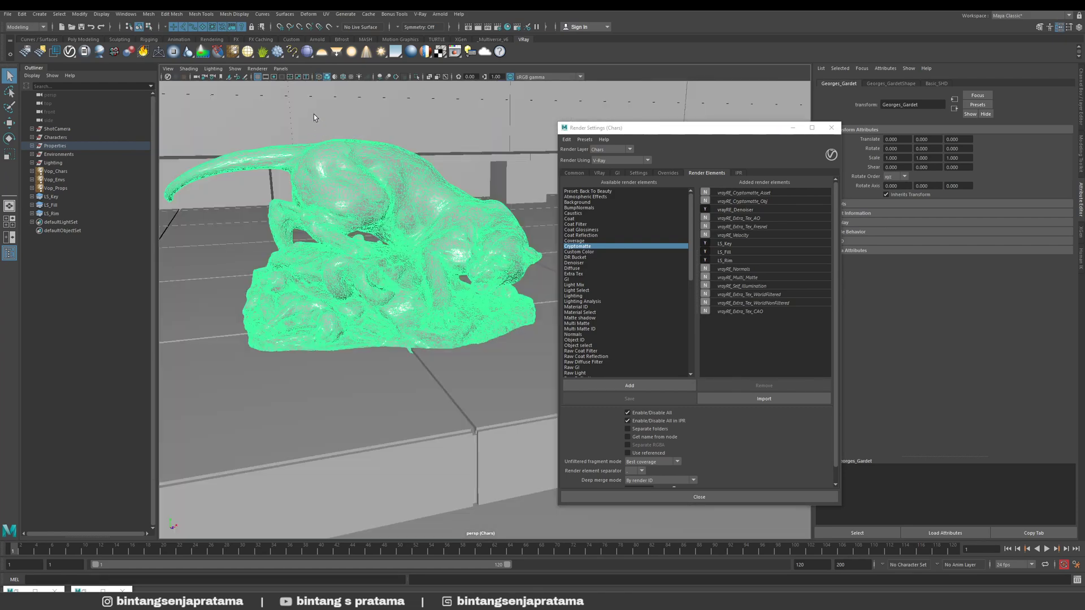
- Return the Maya viewport to the shot camera, switch to Blender, and examine the black area beneath the feline statue's base
{"action": "left_click", "coordinate": [285, 70]}
{"action": "left_click", "coordinate": [390, 79]}
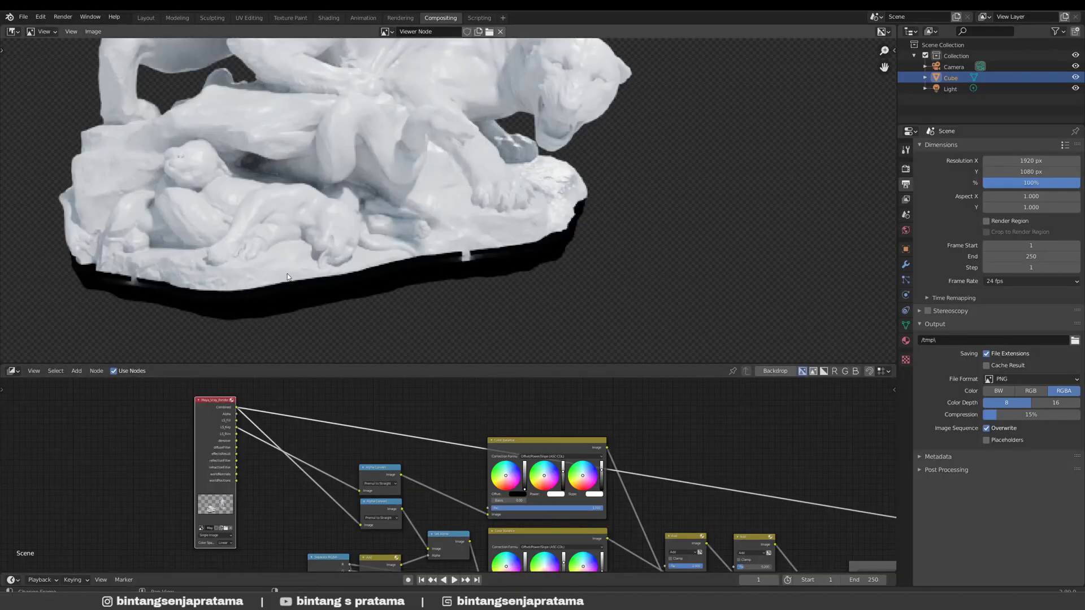
{"action": "middle_click_drag", "start_coordinate": [363, 242], "coordinate": [311, 236]}
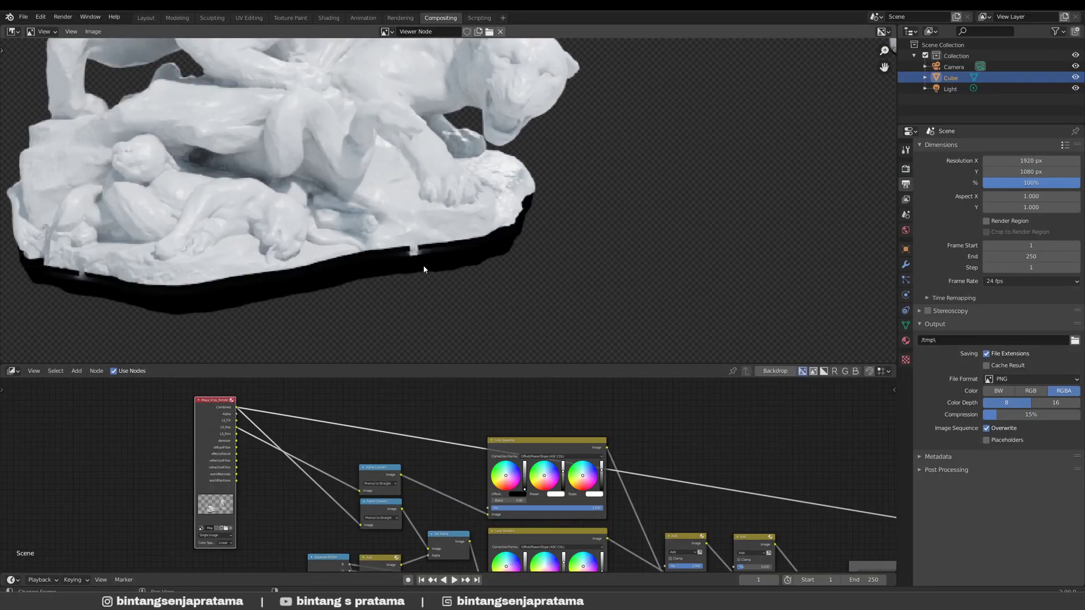
{"action": "scroll", "coordinate": [326, 280], "scroll_direction": "down", "scroll_amount": 4}
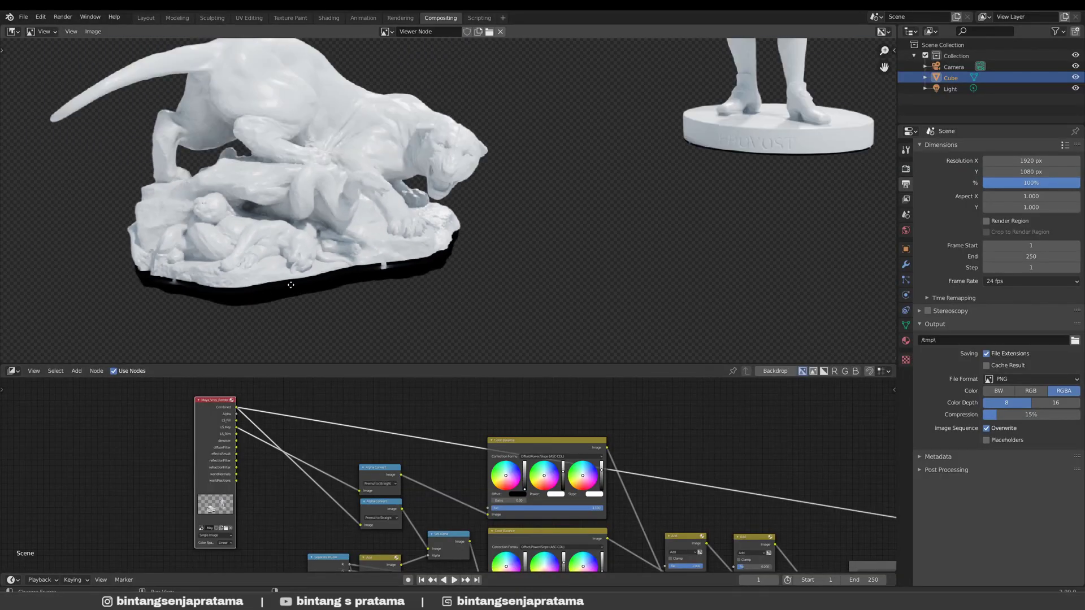
{"action": "scroll", "coordinate": [326, 295], "scroll_direction": "up", "scroll_amount": 3}
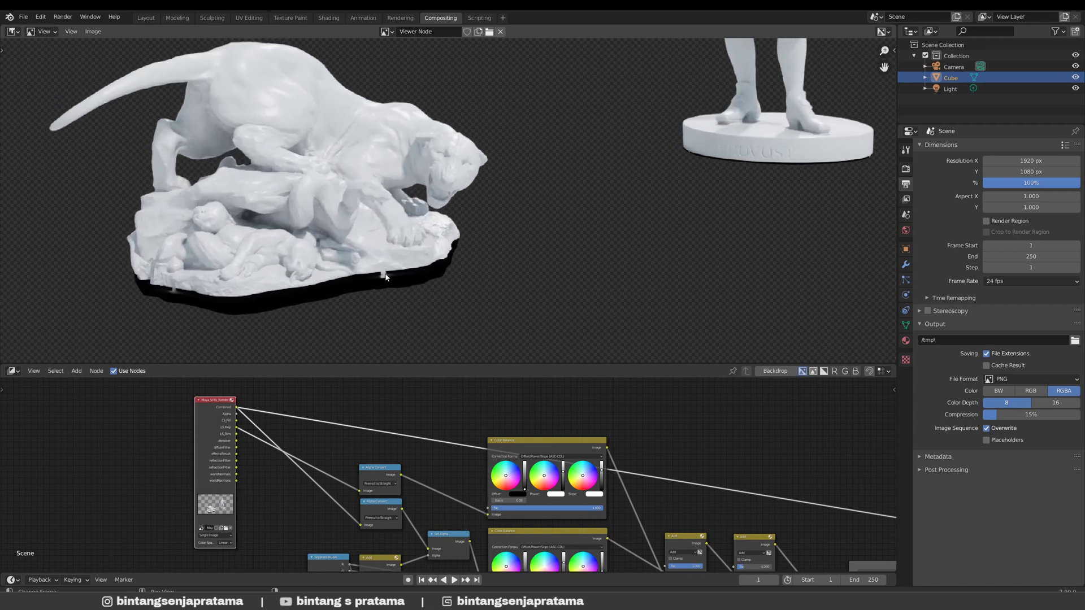
{"action": "scroll", "coordinate": [451, 250], "scroll_direction": "down", "scroll_amount": 2}
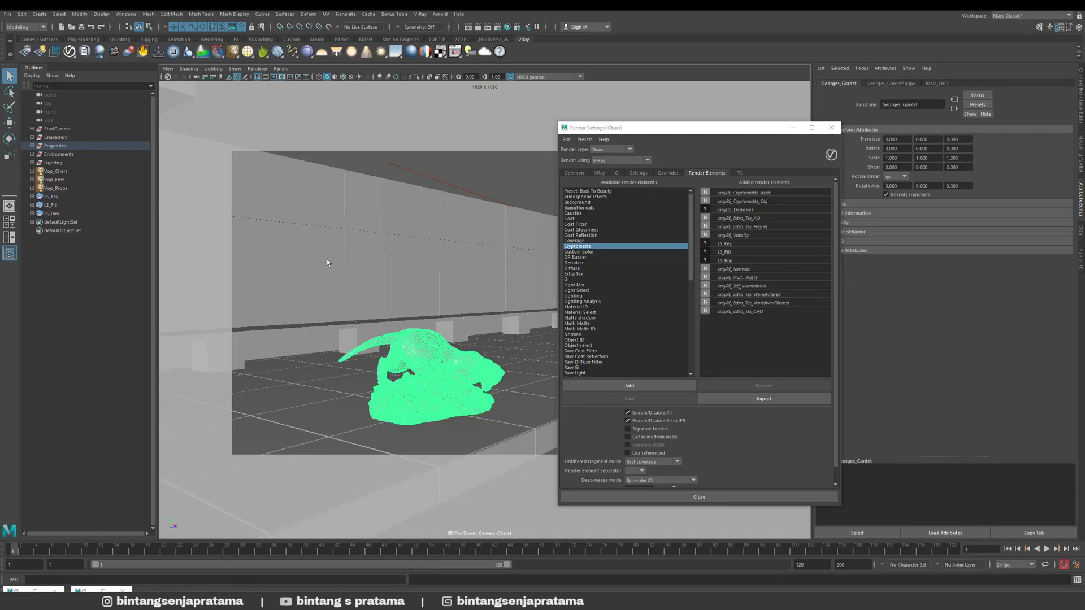
- Switch back to Maya, restore Render Setup, and review the Chars layer's C_Geo, C_Vop_Chars_Props and C_Vop_Envs collections
{"action": "left_click", "coordinate": [103, 591]}
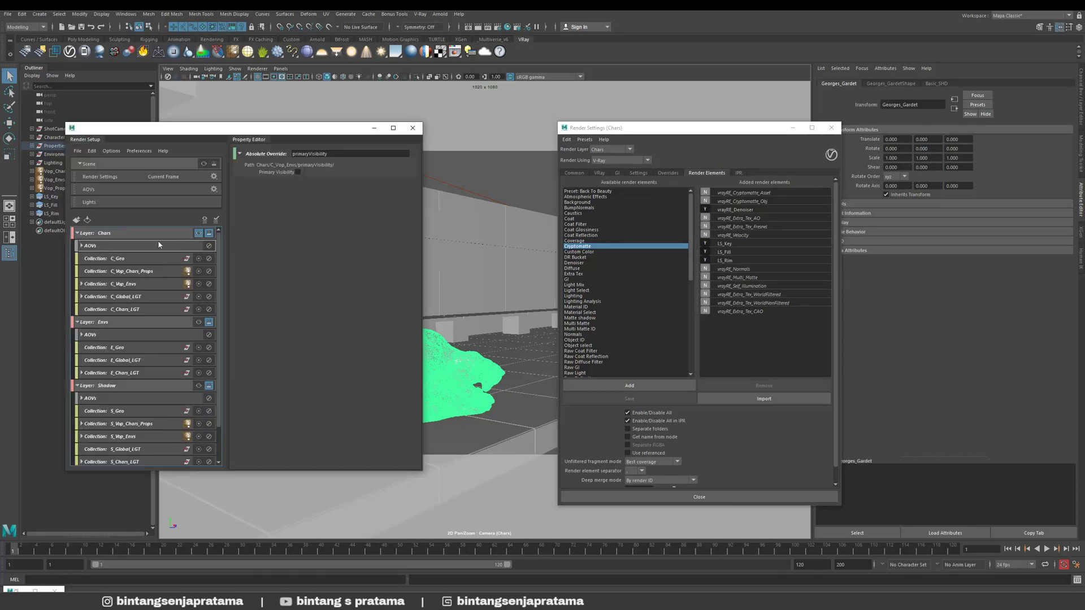
{"action": "left_click_drag", "start_coordinate": [224, 126], "coordinate": [313, 121]}
{"action": "left_click", "coordinate": [223, 254]}
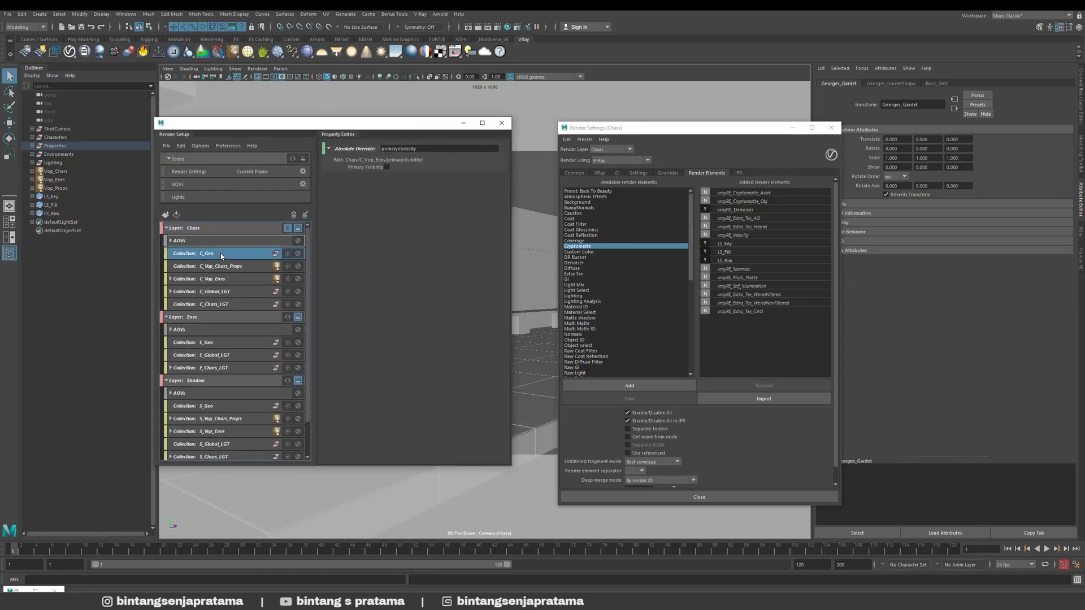
{"action": "left_click", "coordinate": [227, 268]}
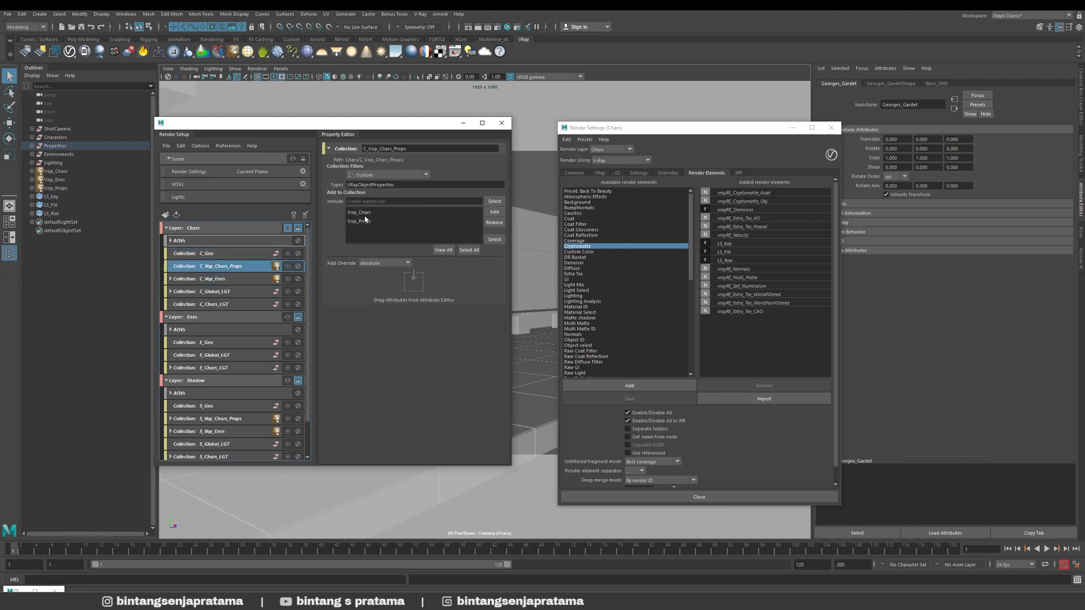
{"action": "left_click", "coordinate": [217, 279]}
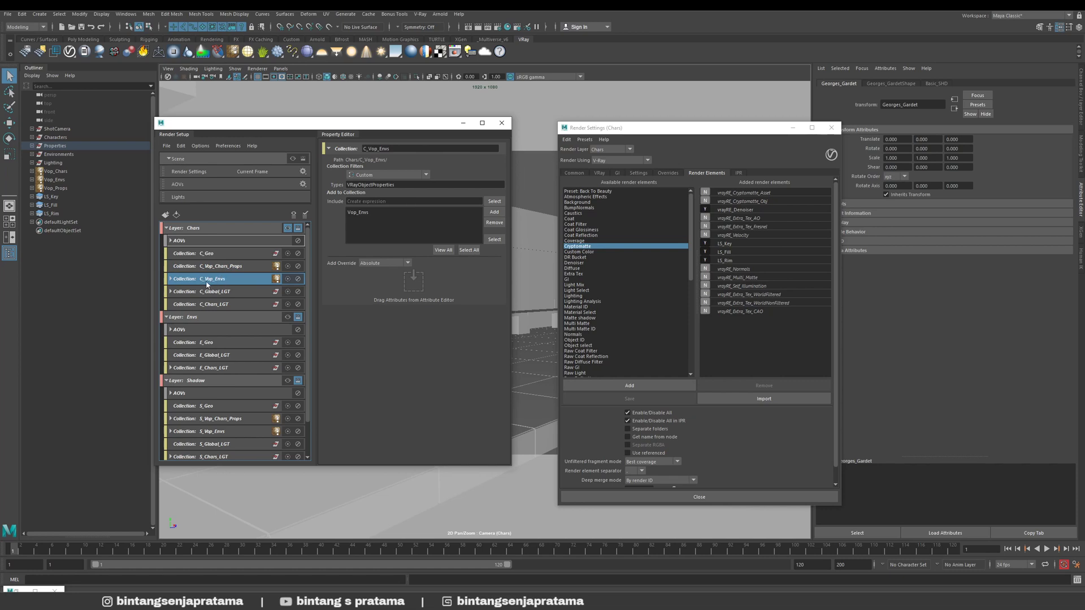
- Show the C_Global_LGT collection with its override, expand the Lighting group down to Day in the Outliner, and select VRayLightDome1
{"action": "left_click", "coordinate": [220, 292]}
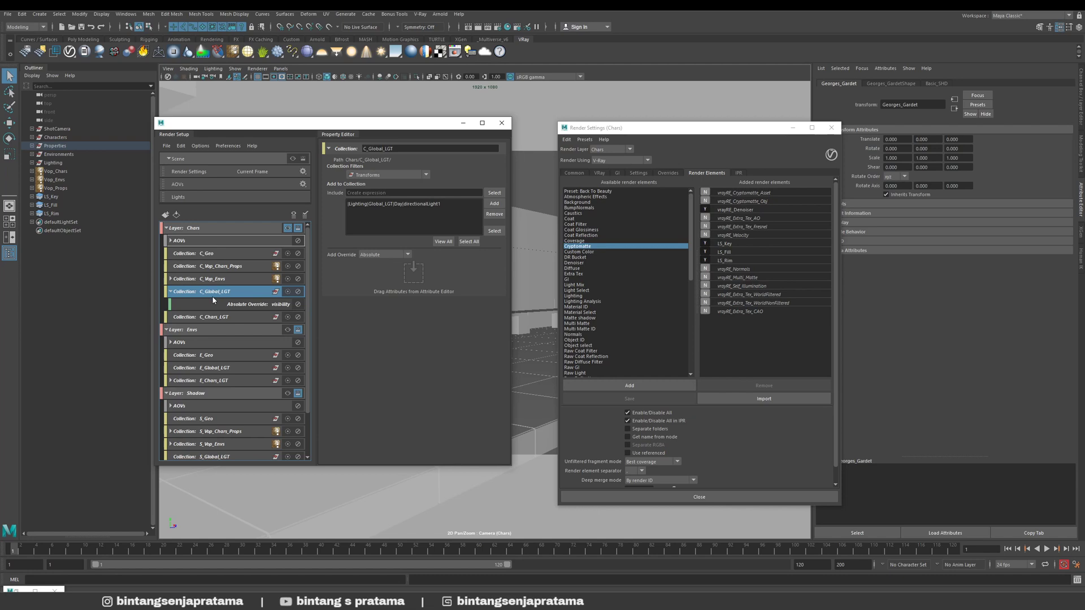
{"action": "mouse_move", "coordinate": [608, 129]}
{"action": "left_mouse_down"}
{"action": "mouse_move", "coordinate": [598, 124]}
{"action": "mouse_move", "coordinate": [612, 125]}
{"action": "left_mouse_up"}
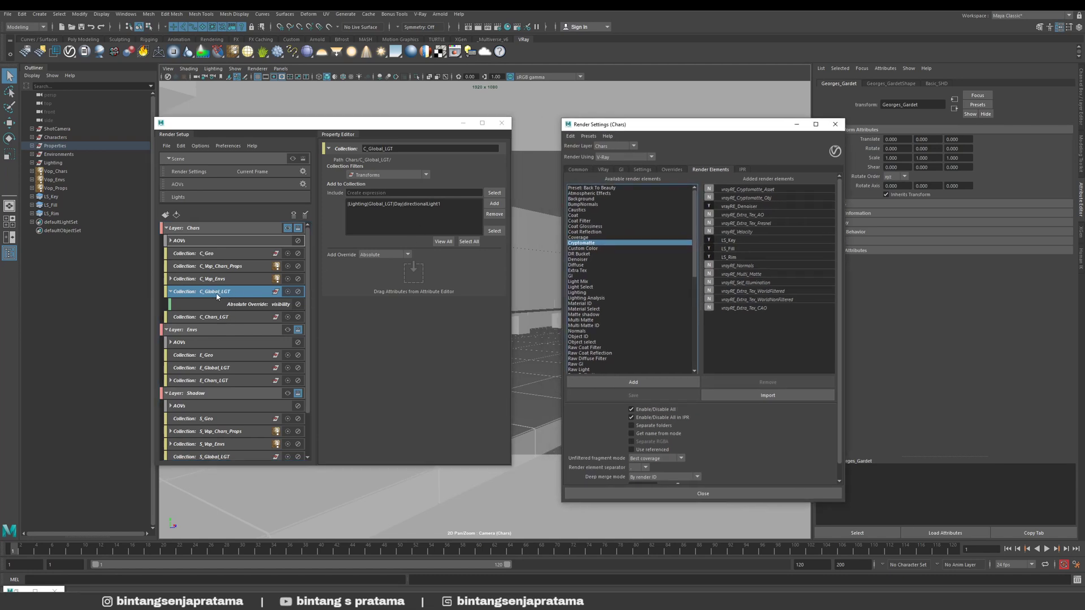
{"action": "left_click", "coordinate": [33, 163]}
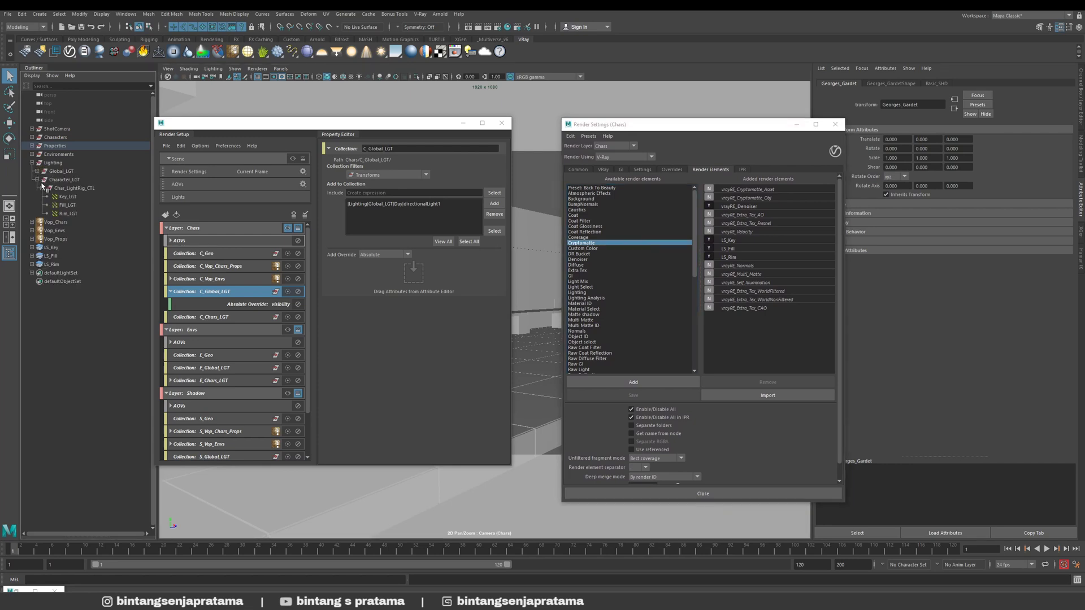
{"action": "left_click", "coordinate": [37, 171]}
{"action": "left_click_drag", "start_coordinate": [252, 123], "coordinate": [630, 123]}
{"action": "left_click", "coordinate": [42, 180]}
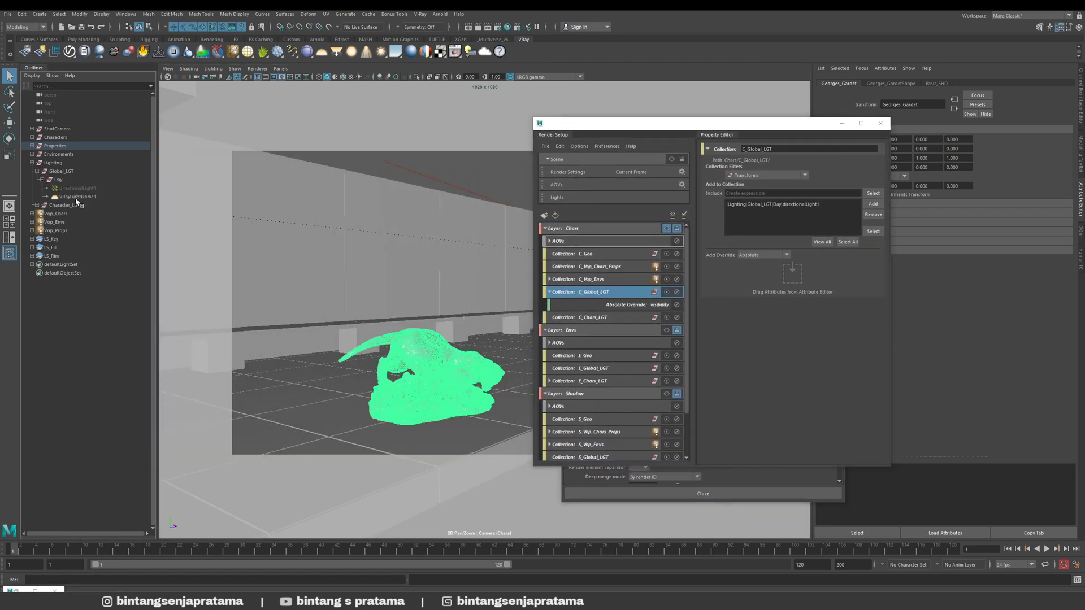
{"action": "left_click", "coordinate": [78, 196]}
- Close Render Settings, expand the Character_LGT group in the Outliner, and reposition the Render Setup window
{"action": "left_click_drag", "start_coordinate": [787, 123], "coordinate": [882, 136]}
{"action": "left_click", "coordinate": [836, 125]}
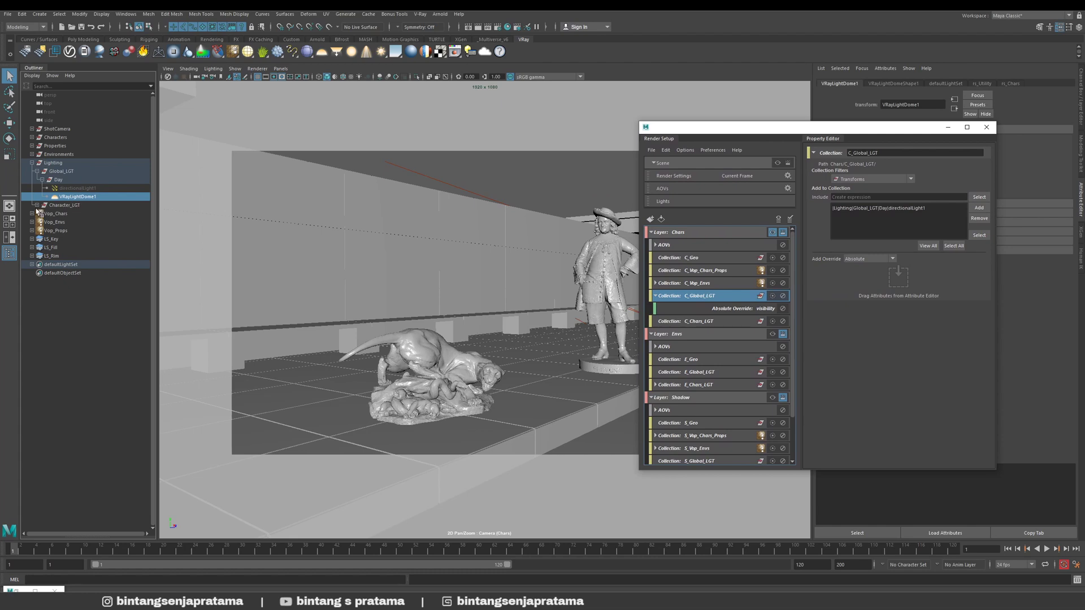
{"action": "left_click", "coordinate": [37, 205]}
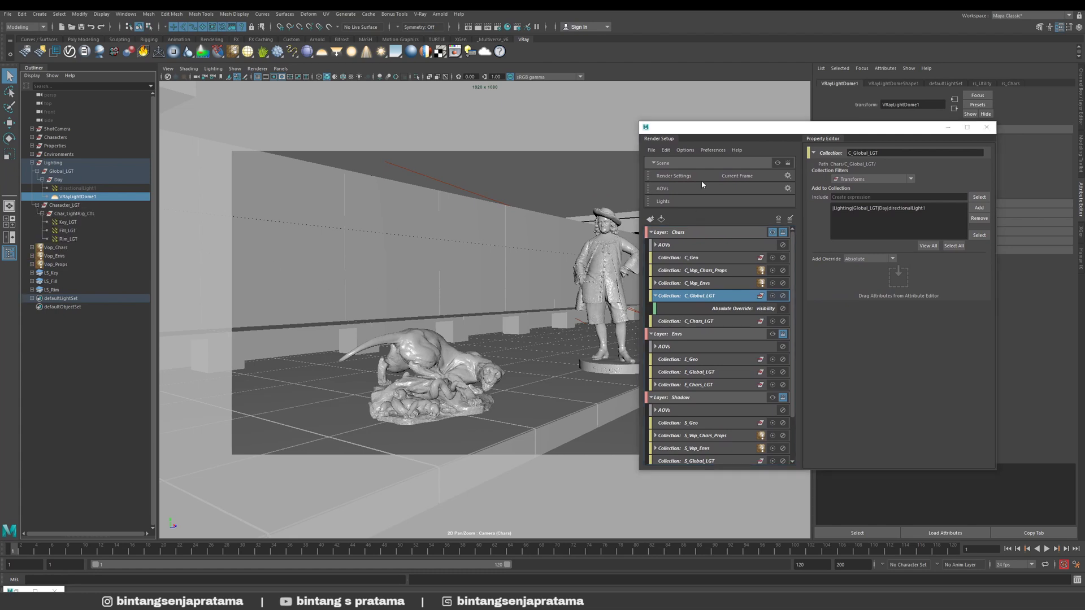
{"action": "left_click_drag", "start_coordinate": [689, 140], "coordinate": [638, 144]}
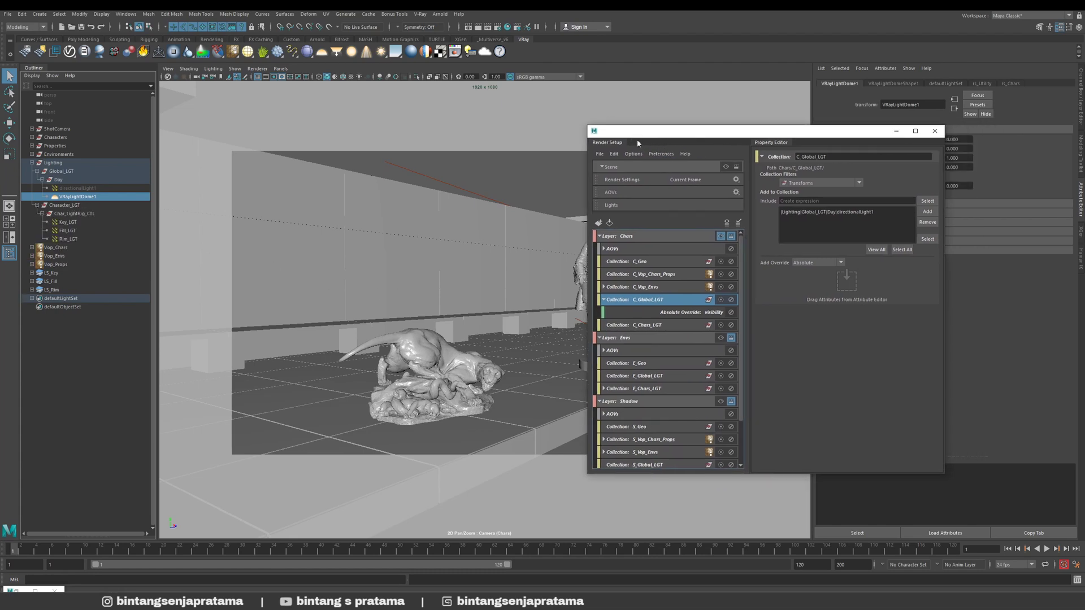
- Select directionalLight1 in the Outliner and expand its Display attributes beside the C_Global_LGT collection to inspect its Visibility
{"action": "left_click", "coordinate": [683, 313]}
{"action": "left_click", "coordinate": [683, 301]}
{"action": "left_click_drag", "start_coordinate": [784, 133], "coordinate": [608, 140]}
{"action": "left_click", "coordinate": [76, 189]}
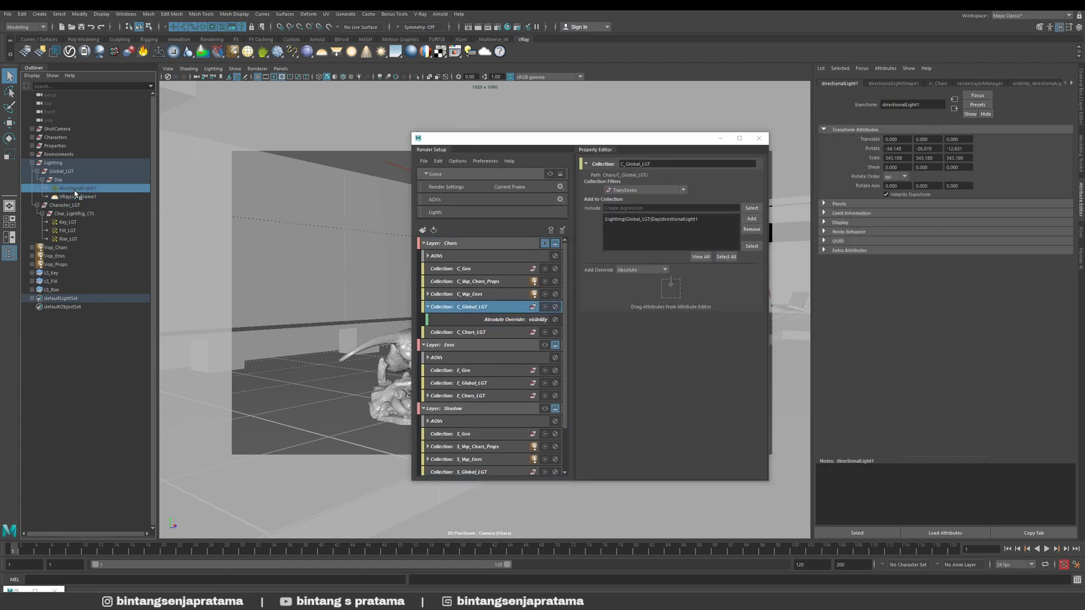
{"action": "left_click", "coordinate": [838, 223]}
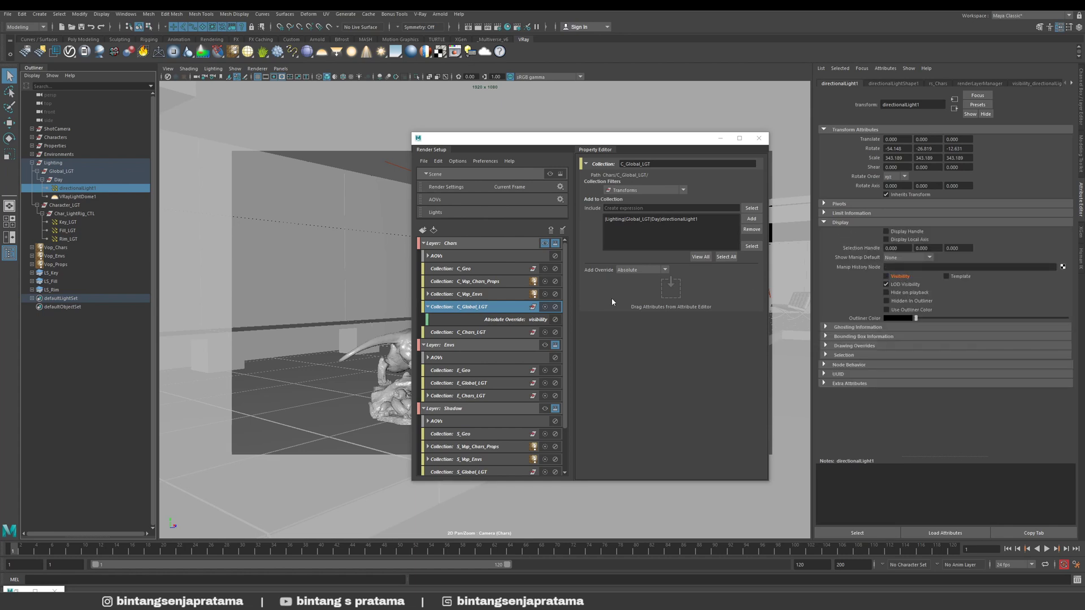
- Review the directionalLight1 member of C_Global_LGT and the collection's absolute visibility override
{"action": "left_click", "coordinate": [507, 322]}
{"action": "left_click", "coordinate": [639, 220]}
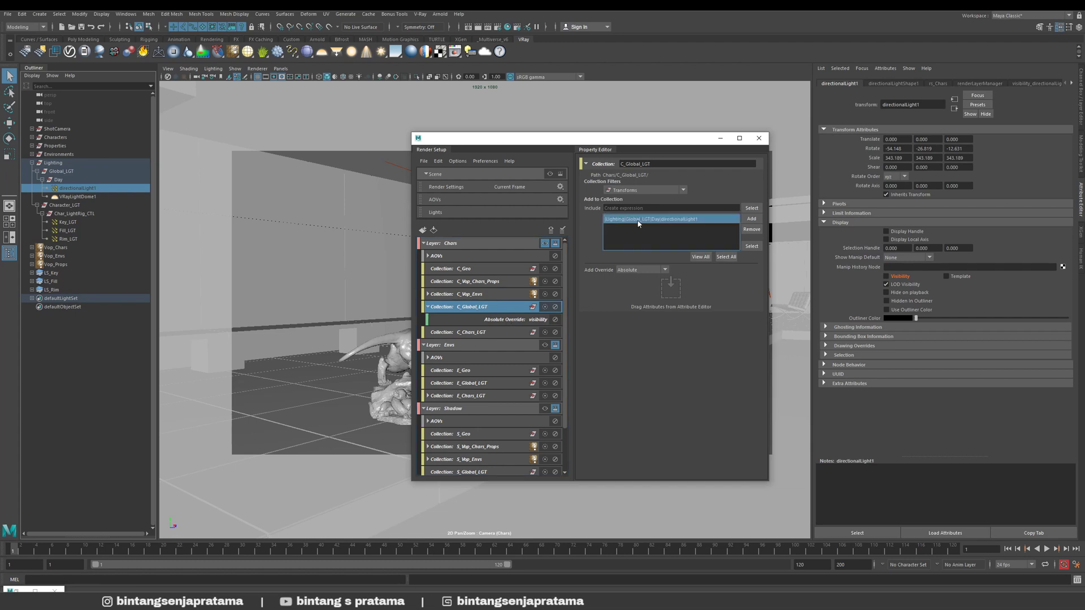
{"action": "left_click", "coordinate": [526, 321]}
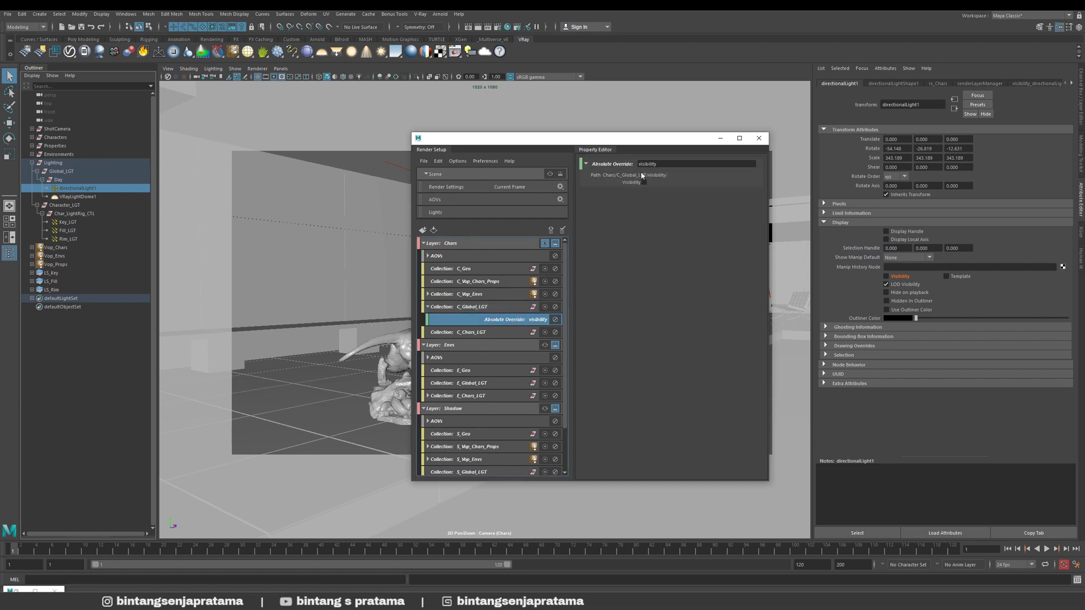
{"action": "left_click", "coordinate": [501, 309]}
{"action": "mouse_move", "coordinate": [490, 139]}
{"action": "left_mouse_down"}
{"action": "mouse_move", "coordinate": [566, 130]}
{"action": "mouse_move", "coordinate": [675, 152]}
{"action": "mouse_move", "coordinate": [481, 145]}
{"action": "left_mouse_up"}
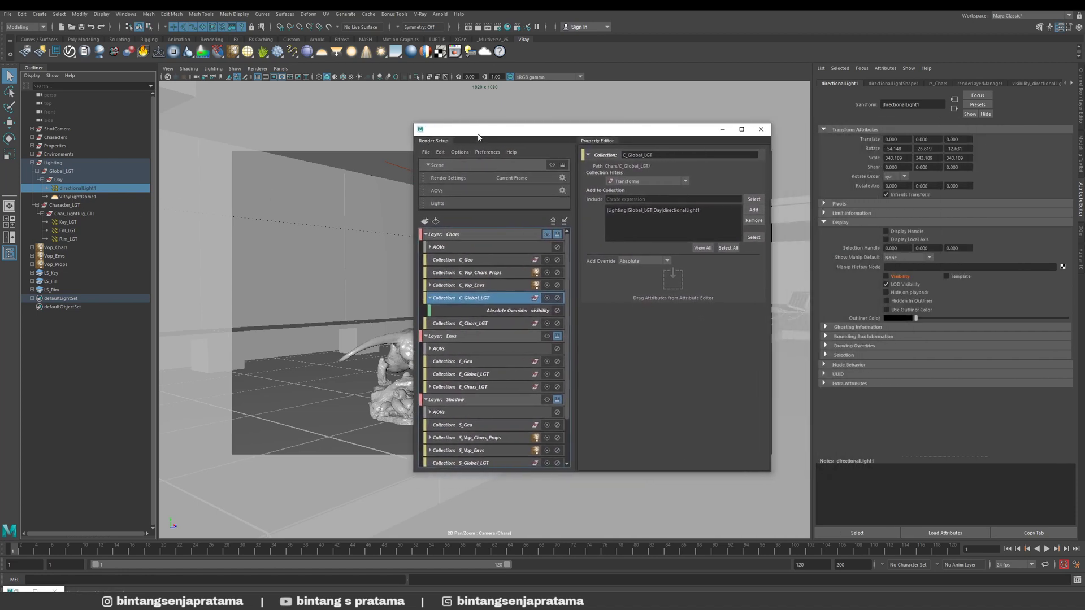
- Collapse C_Global_LGT, show the C_Chars_LGT collection's member, and select the matching Character_LGT group in the Outliner
{"action": "left_click", "coordinate": [430, 298]}
{"action": "left_click", "coordinate": [463, 312]}
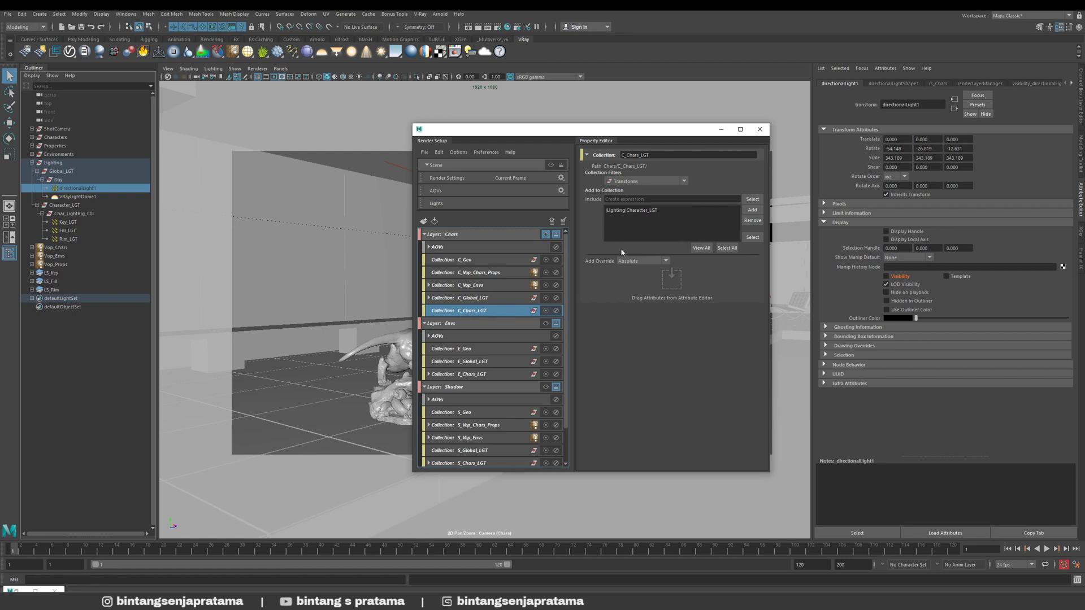
{"action": "left_click", "coordinate": [640, 214]}
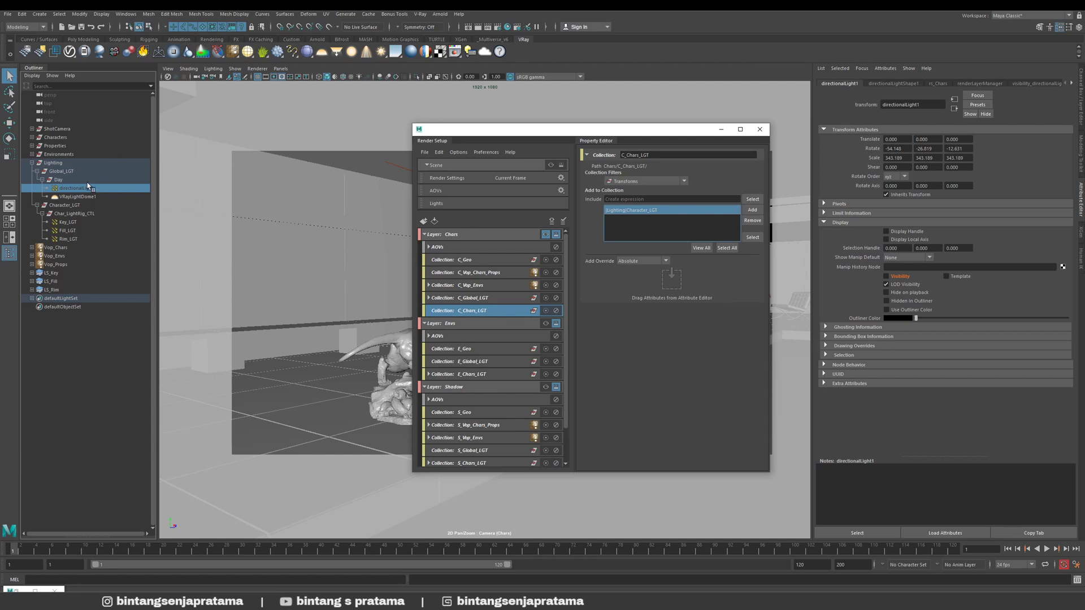
{"action": "left_click", "coordinate": [43, 180]}
{"action": "left_click", "coordinate": [37, 172]}
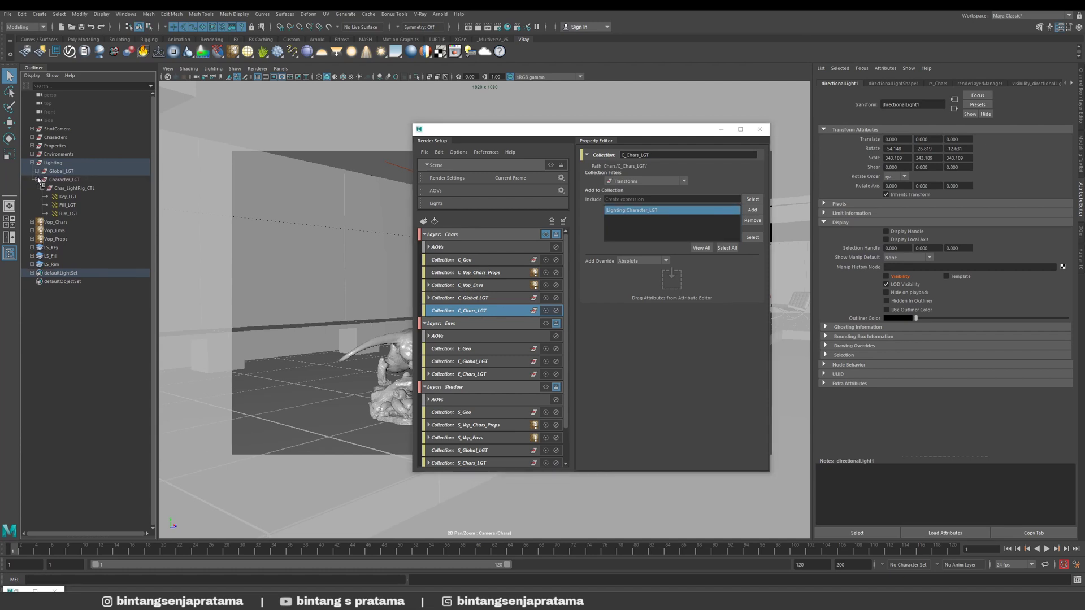
{"action": "left_click", "coordinate": [38, 180]}
{"action": "left_click", "coordinate": [69, 180]}
- Check the contents of Global_LGT in the Outliner, and collapse both the Global_LGT and Character_LGT groups
{"action": "left_click", "coordinate": [37, 180]}
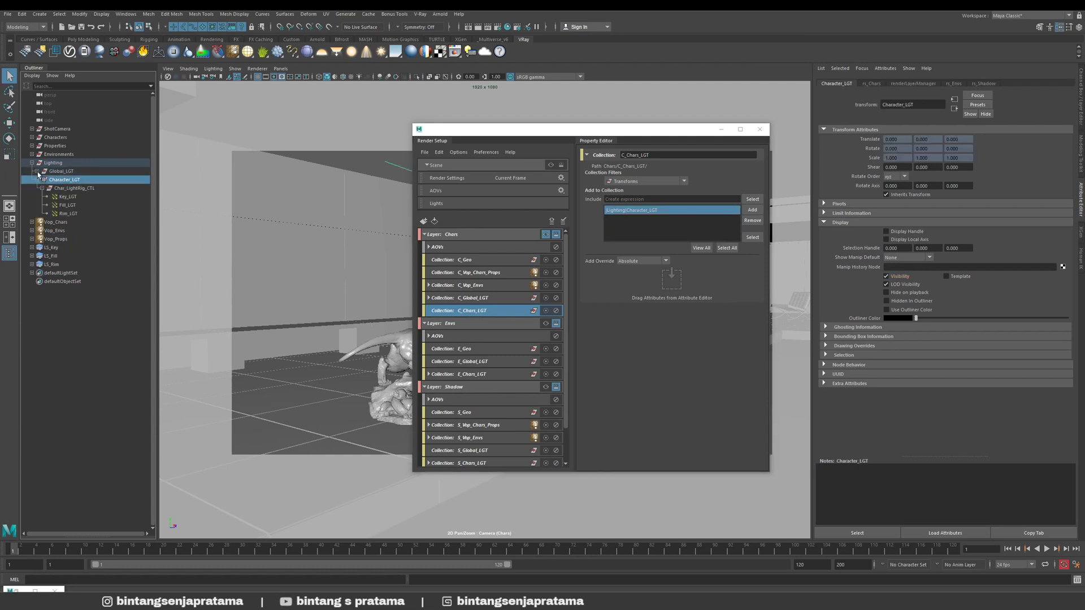
{"action": "left_click", "coordinate": [37, 171]}
{"action": "left_click", "coordinate": [43, 179]}
{"action": "left_click", "coordinate": [37, 171]}
{"action": "left_click", "coordinate": [37, 180]}
- Open the Chars layer's AOVs in Render Settings, place both windows side by side, and list the AOV collections in Render Setup
{"action": "left_click_drag", "start_coordinate": [497, 132], "coordinate": [456, 144]}
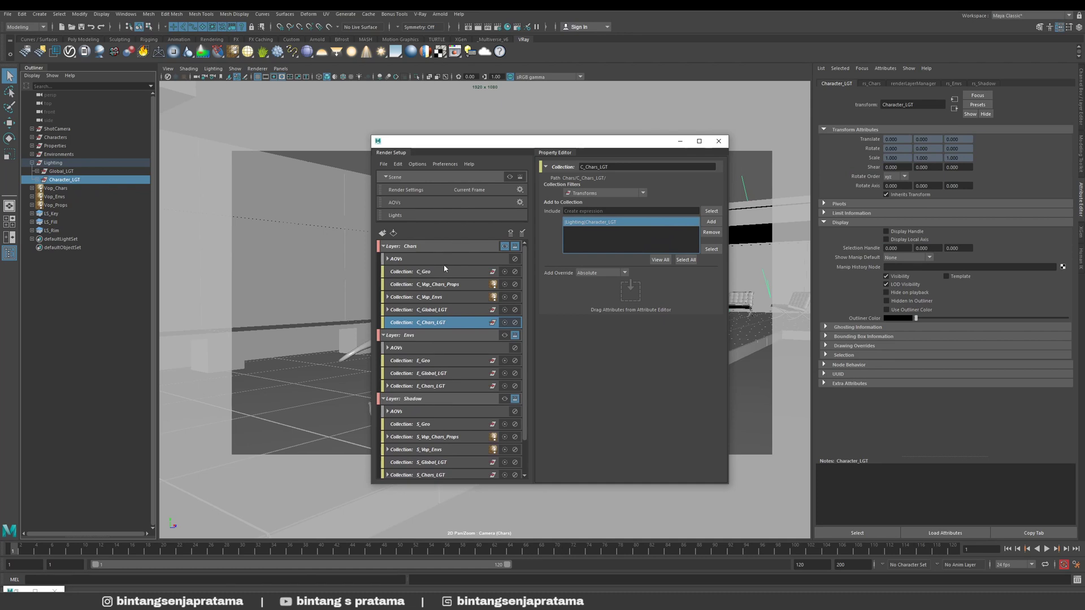
{"action": "double_click", "coordinate": [394, 259]}
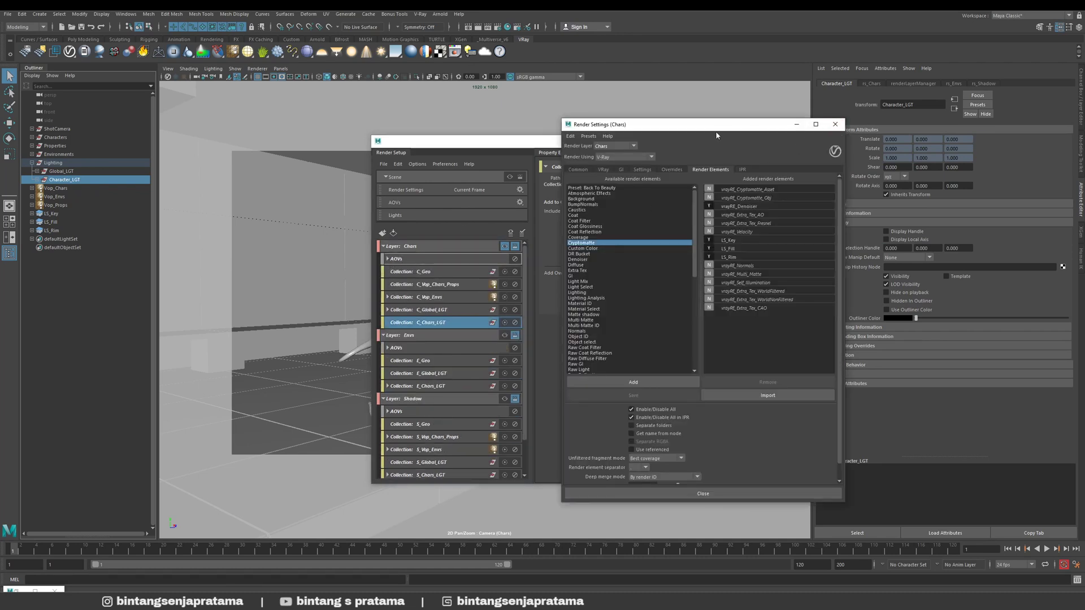
{"action": "left_click_drag", "start_coordinate": [716, 128], "coordinate": [794, 124]}
{"action": "left_click_drag", "start_coordinate": [509, 145], "coordinate": [329, 143]}
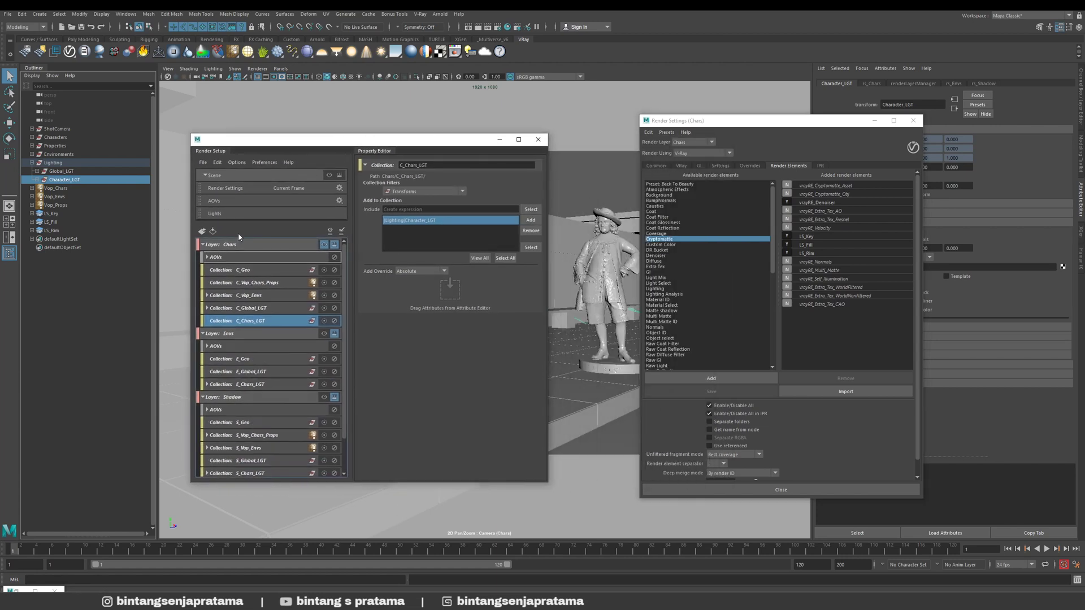
{"action": "left_click", "coordinate": [208, 258]}
{"action": "left_click", "coordinate": [249, 271]}
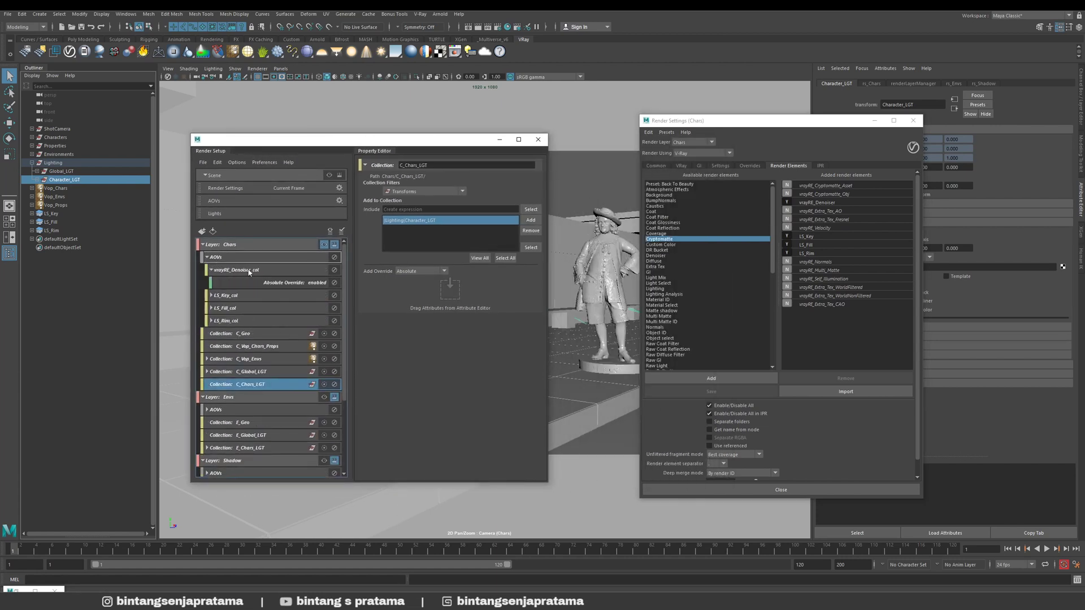
{"action": "left_click", "coordinate": [211, 270]}
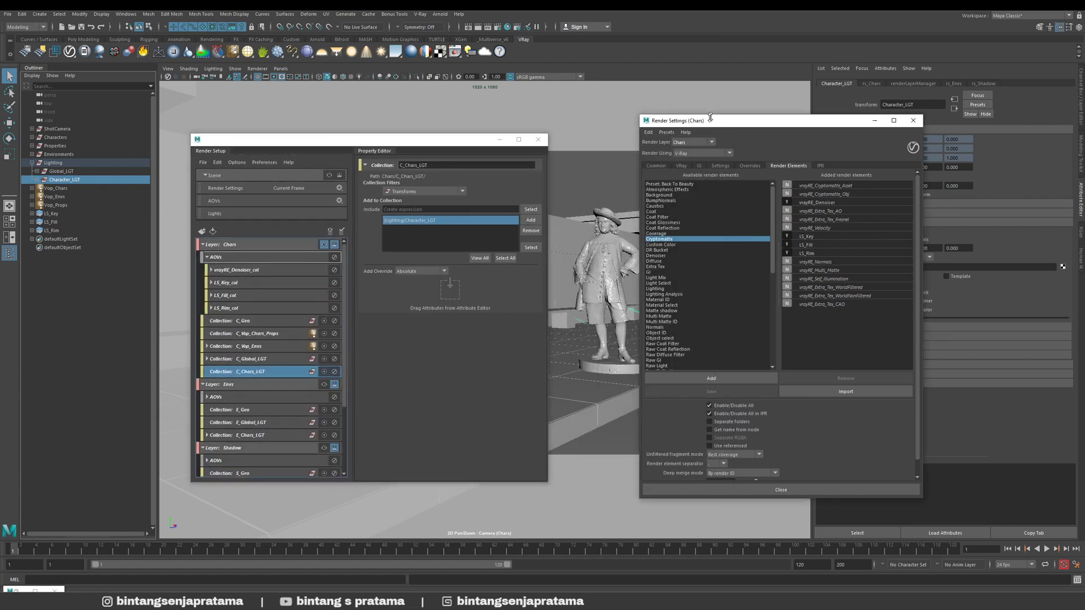
- Inspect the attributes of the vrayRE_Denoiser render element and the light select elements LS_Key, LS_Fill and LS_Rim
{"action": "left_click_drag", "start_coordinate": [691, 124], "coordinate": [563, 130]}
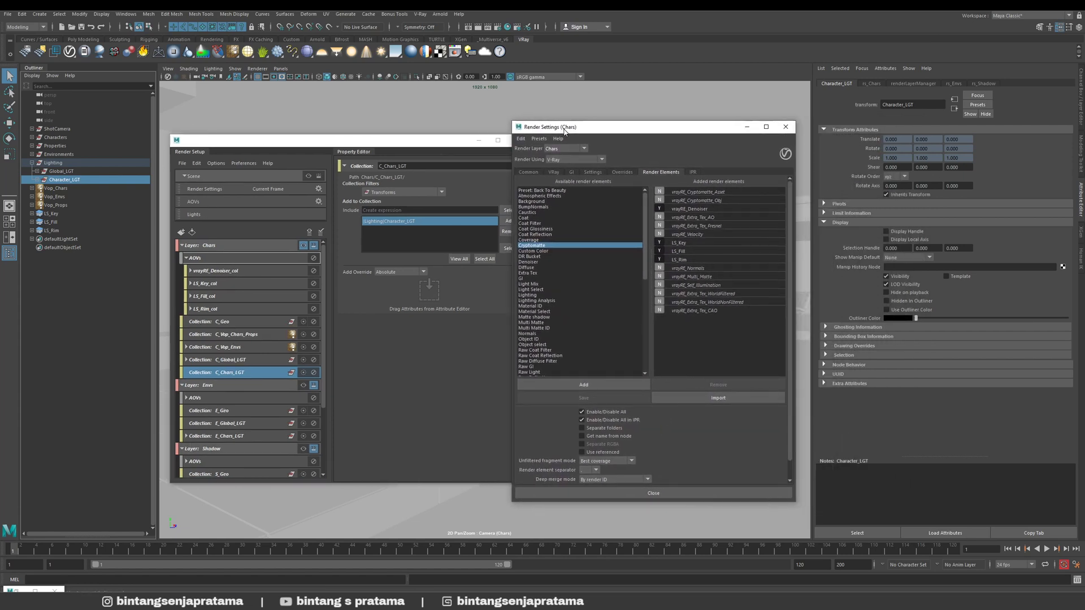
{"action": "left_click", "coordinate": [689, 209]}
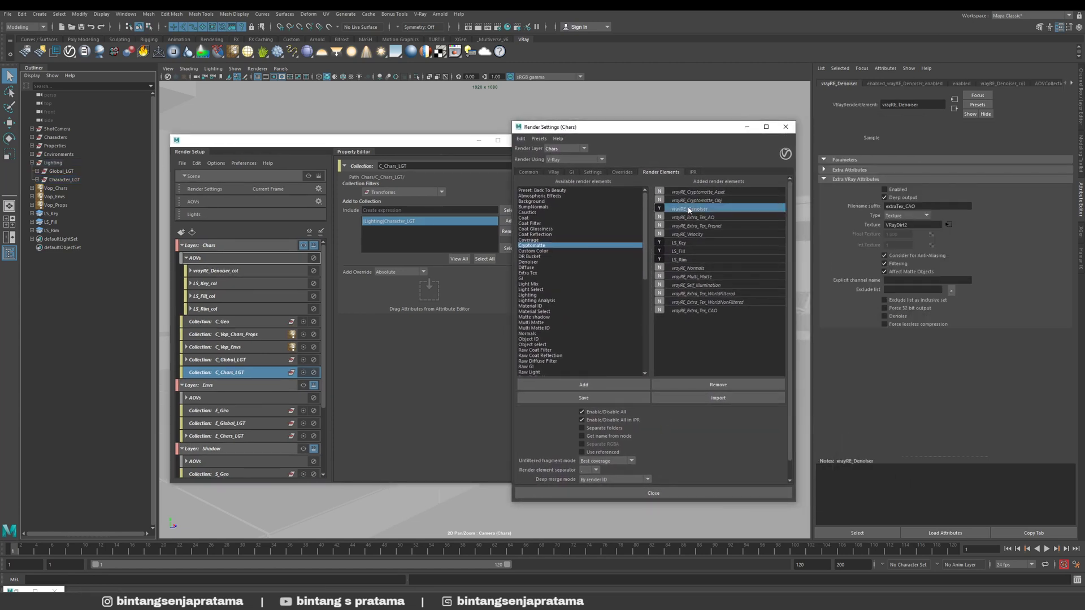
{"action": "left_click", "coordinate": [680, 243]}
{"action": "double_click", "coordinate": [537, 290]}
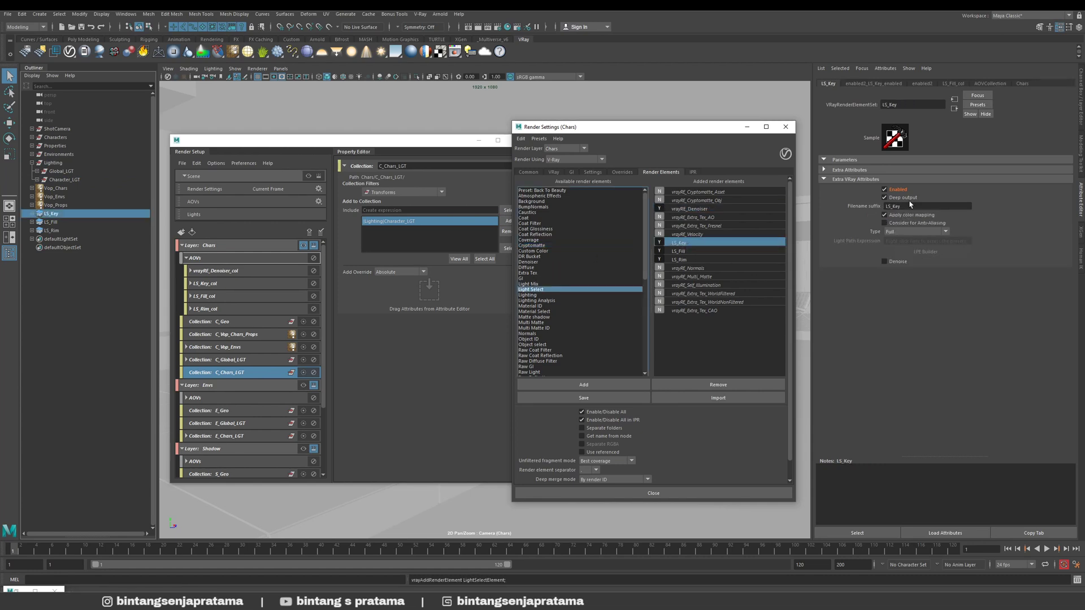
{"action": "left_click", "coordinate": [680, 251]}
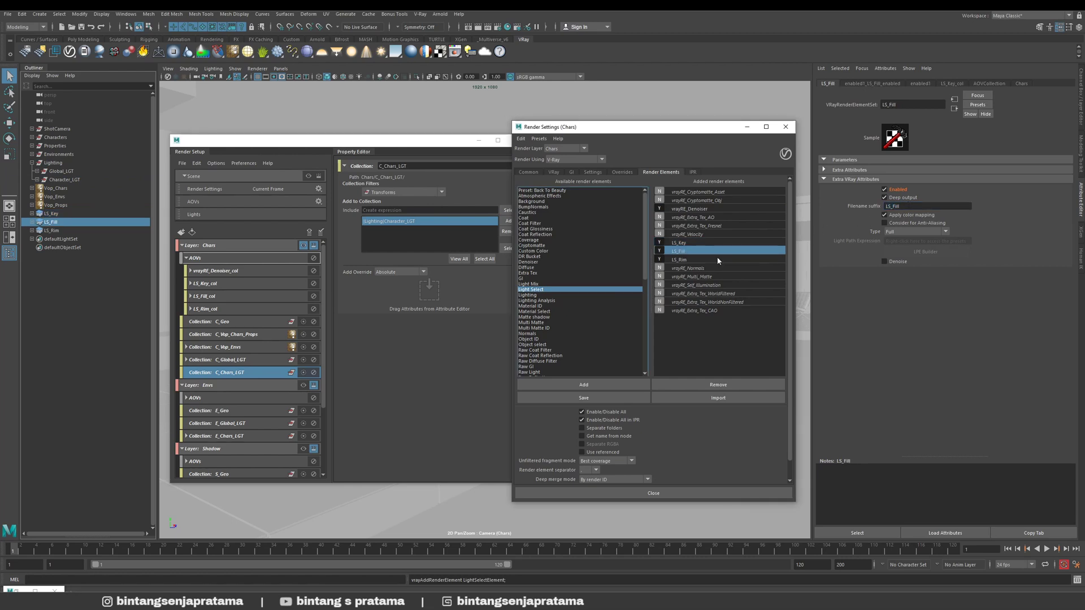
{"action": "left_click", "coordinate": [687, 260]}
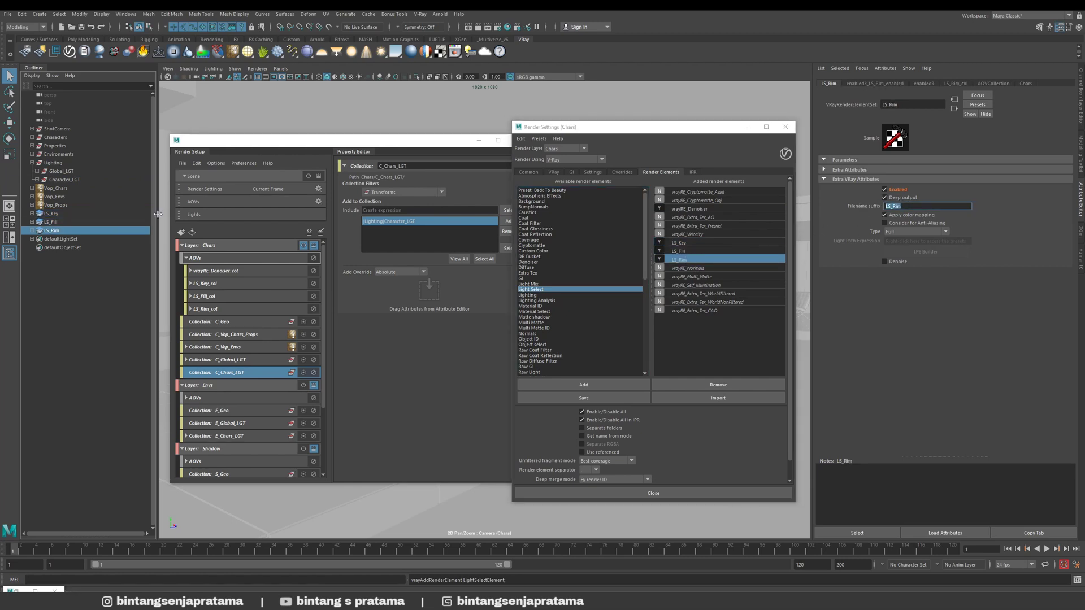
- Check which lights the LS_Key, LS_Fill and LS_Rim sets contain in the Outliner, and collapse the sets again
{"action": "left_click", "coordinate": [32, 214]}
{"action": "left_click", "coordinate": [32, 230]}
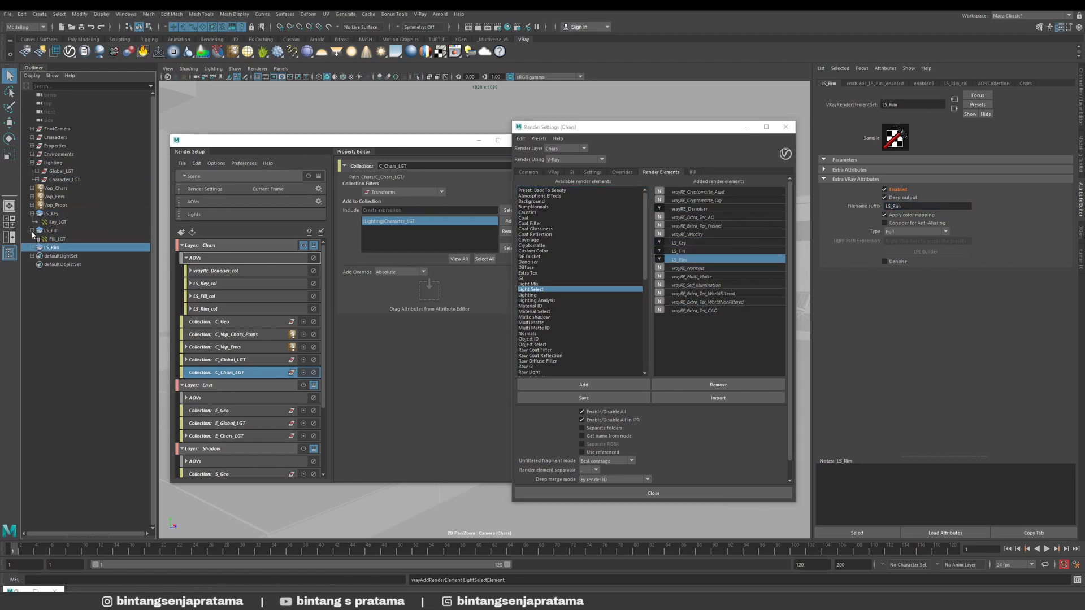
{"action": "left_click", "coordinate": [32, 248]}
{"action": "left_click", "coordinate": [57, 239]}
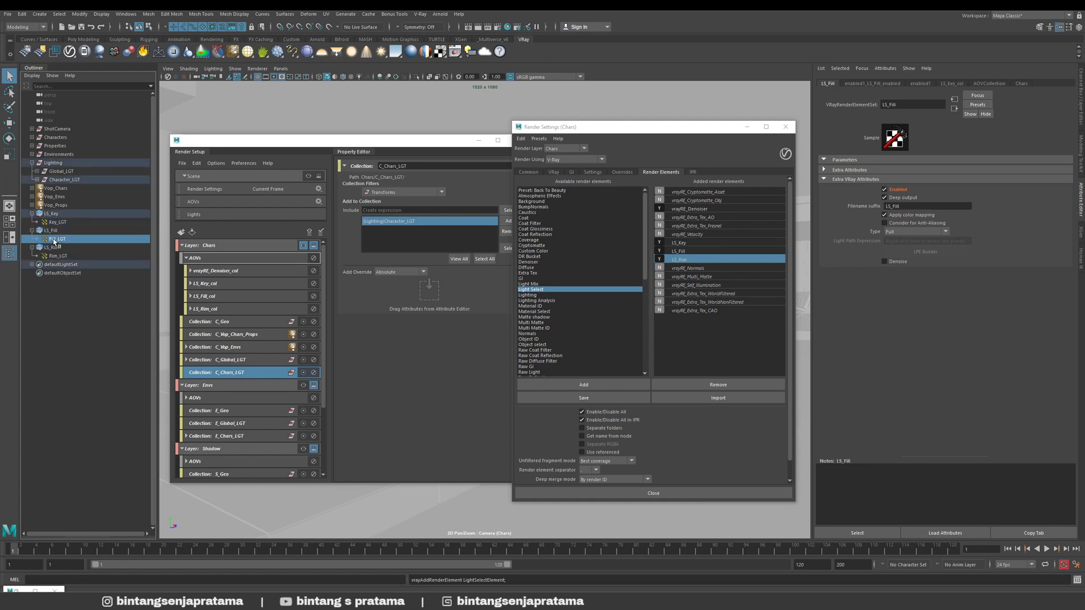
{"action": "left_click", "coordinate": [57, 256]}
{"action": "left_click", "coordinate": [33, 213]}
{"action": "left_click", "coordinate": [32, 222]}
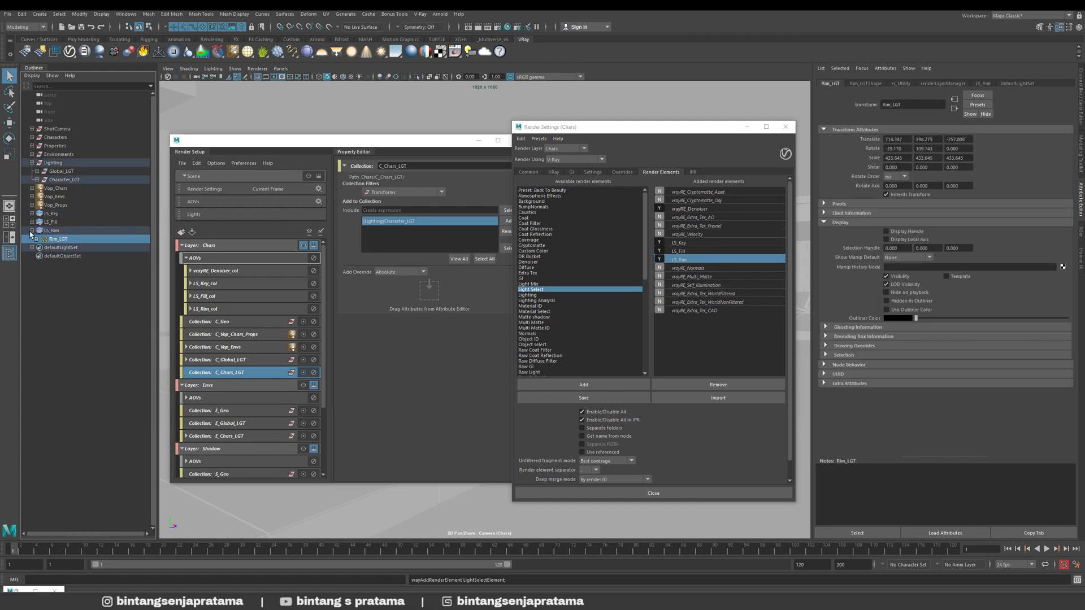
{"action": "left_click", "coordinate": [32, 230]}
- Check the filename suffix of vrayRE_Denoiser, rearrange the two windows, and collapse the Chars layer's AOVs in Render Setup
{"action": "left_click", "coordinate": [684, 209]}
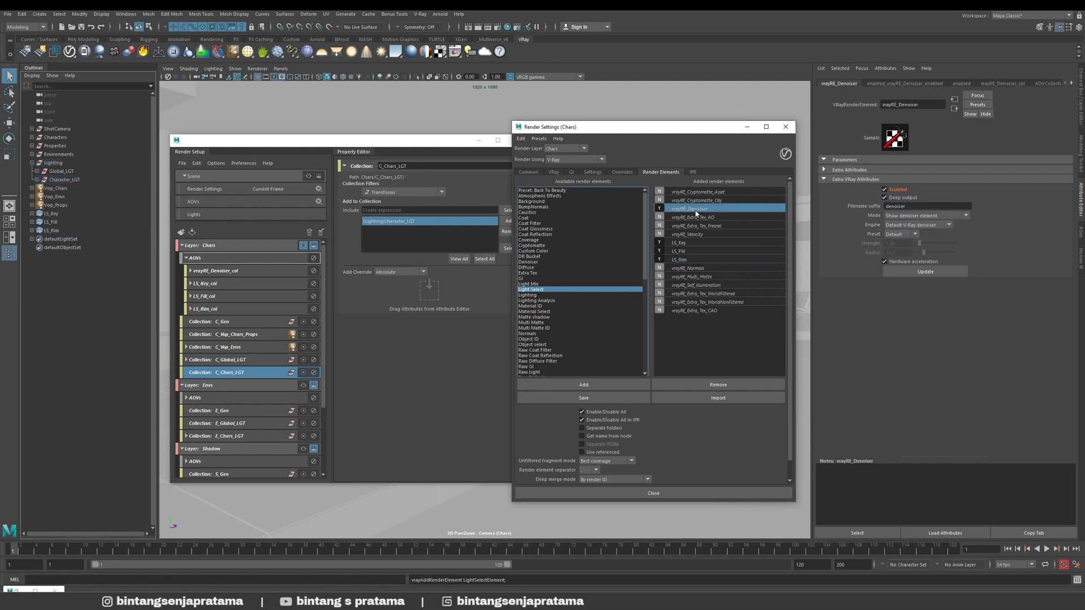
{"action": "double_click", "coordinate": [898, 206]}
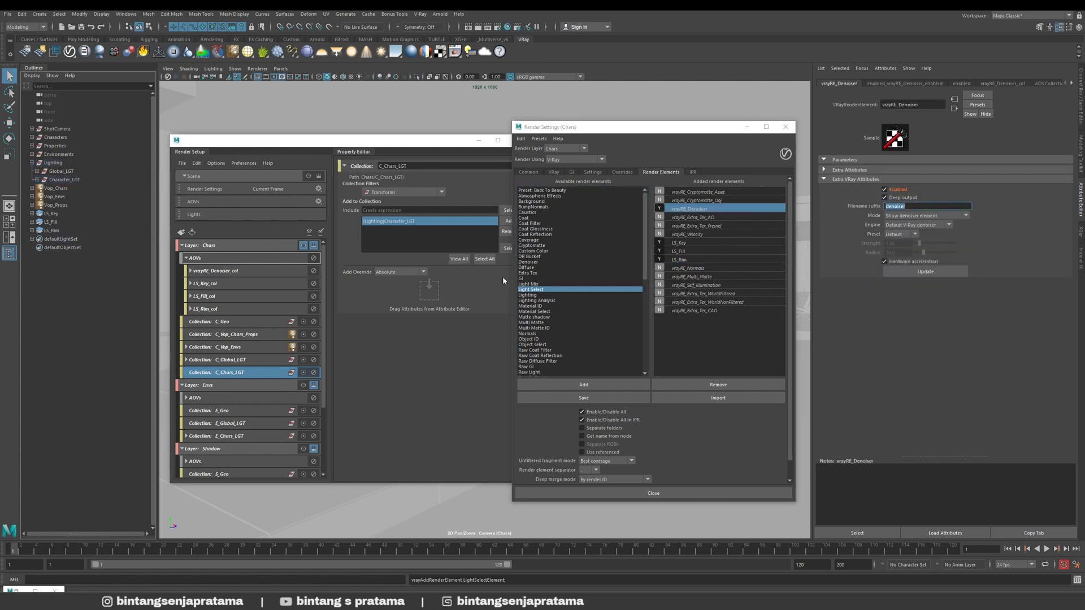
{"action": "left_click_drag", "start_coordinate": [422, 146], "coordinate": [403, 134]}
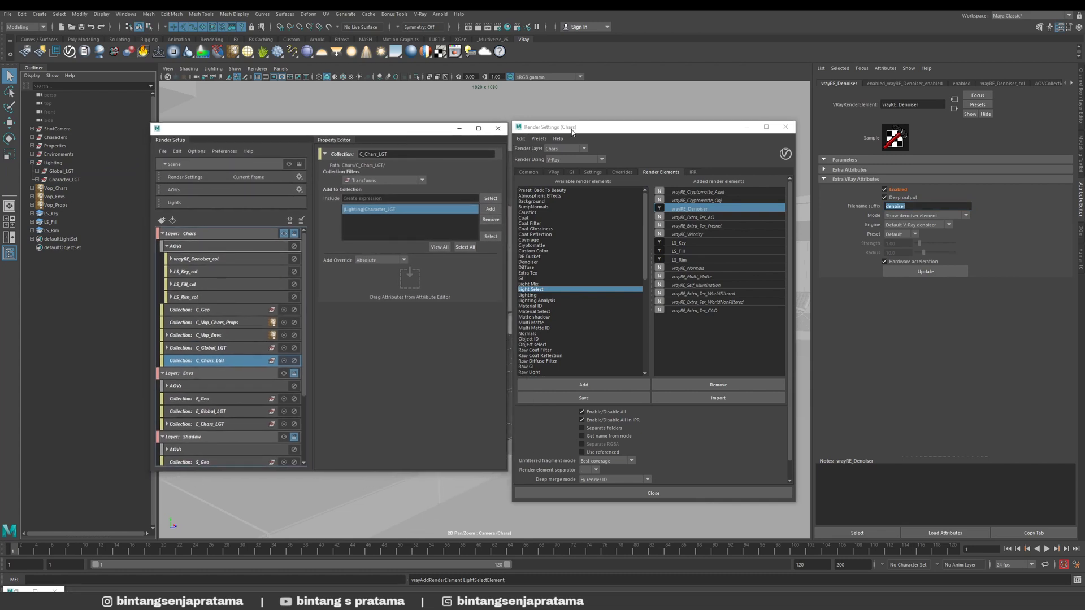
{"action": "left_click_drag", "start_coordinate": [573, 132], "coordinate": [573, 134]}
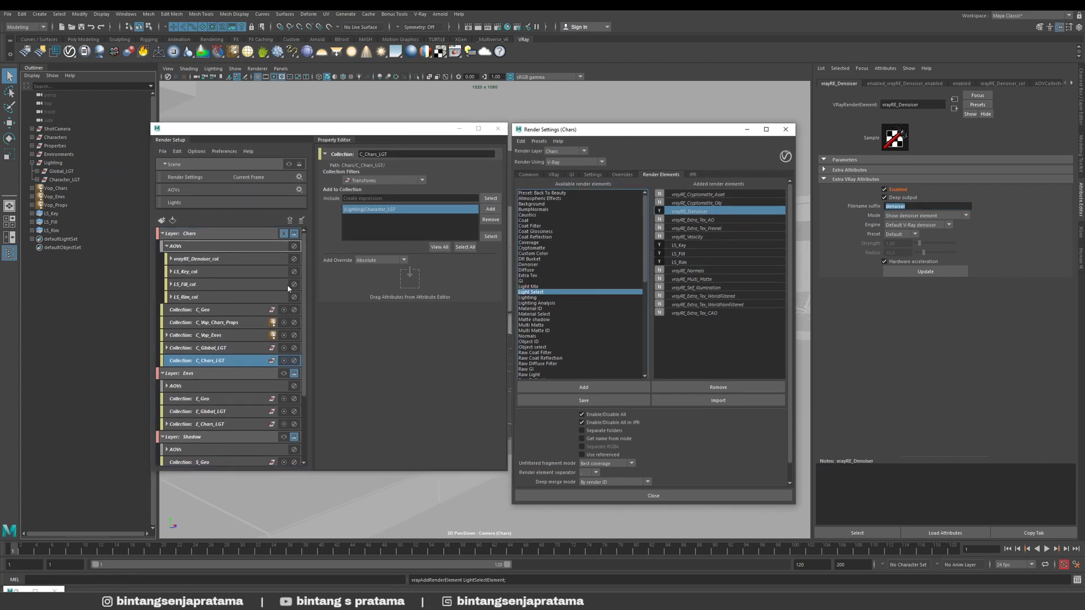
{"action": "left_click", "coordinate": [166, 247]}
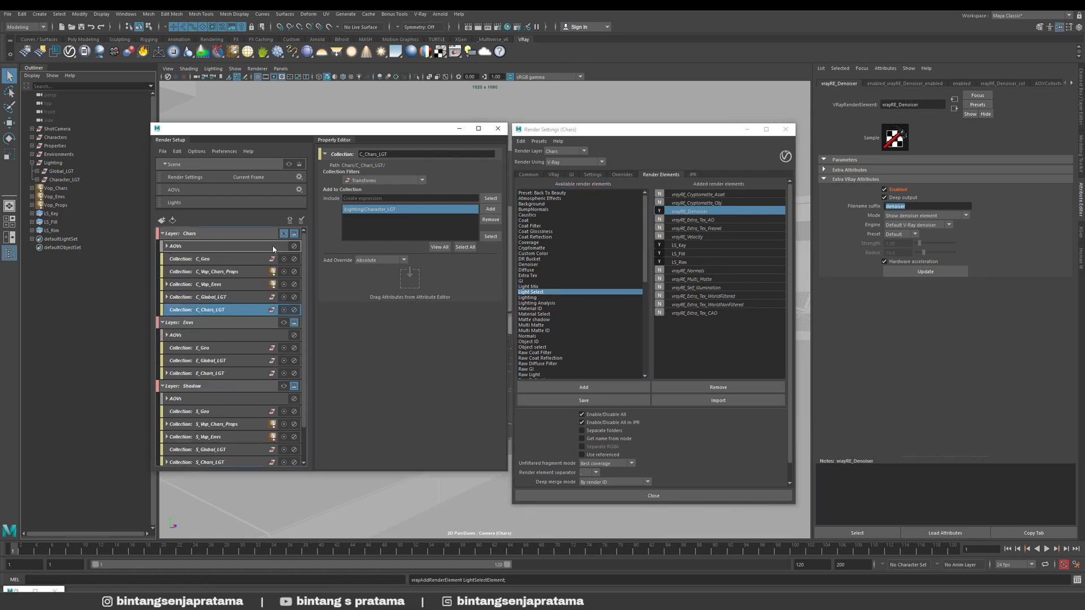
- Review the Chars layer's V-Ray sampler, GI and system settings, ending at the render elements list
{"action": "left_click", "coordinate": [558, 175]}
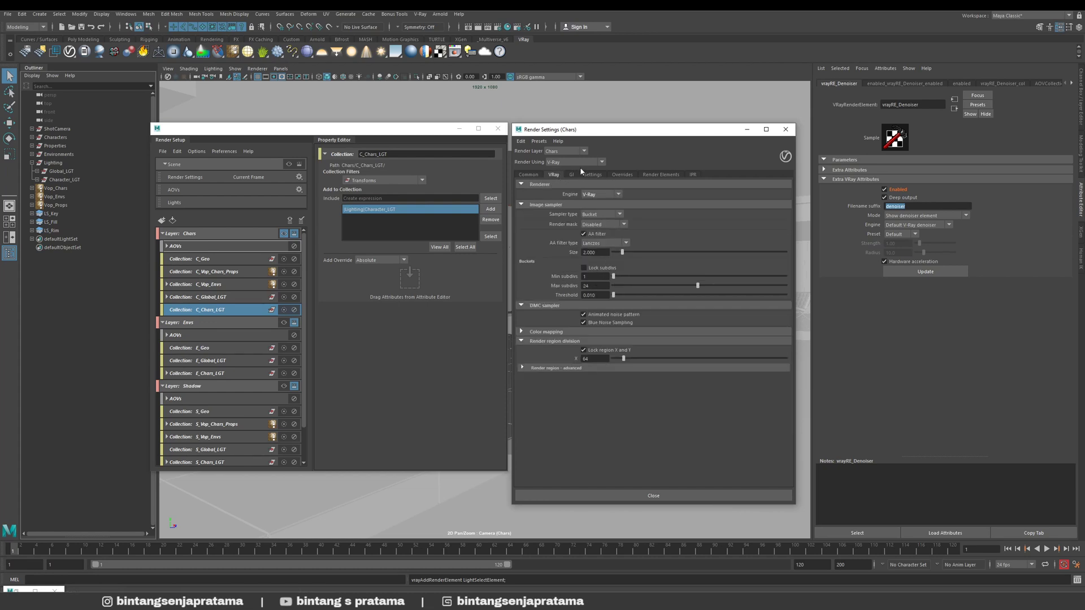
{"action": "left_click", "coordinate": [572, 176]}
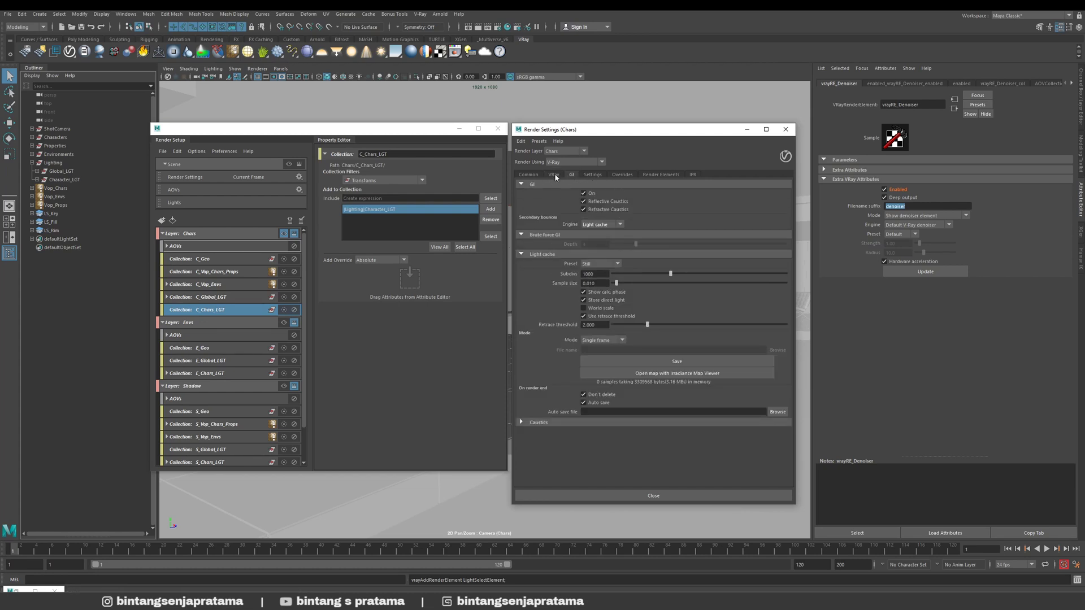
{"action": "left_click", "coordinate": [555, 176]}
{"action": "left_click", "coordinate": [571, 175]}
{"action": "left_click", "coordinate": [594, 175]}
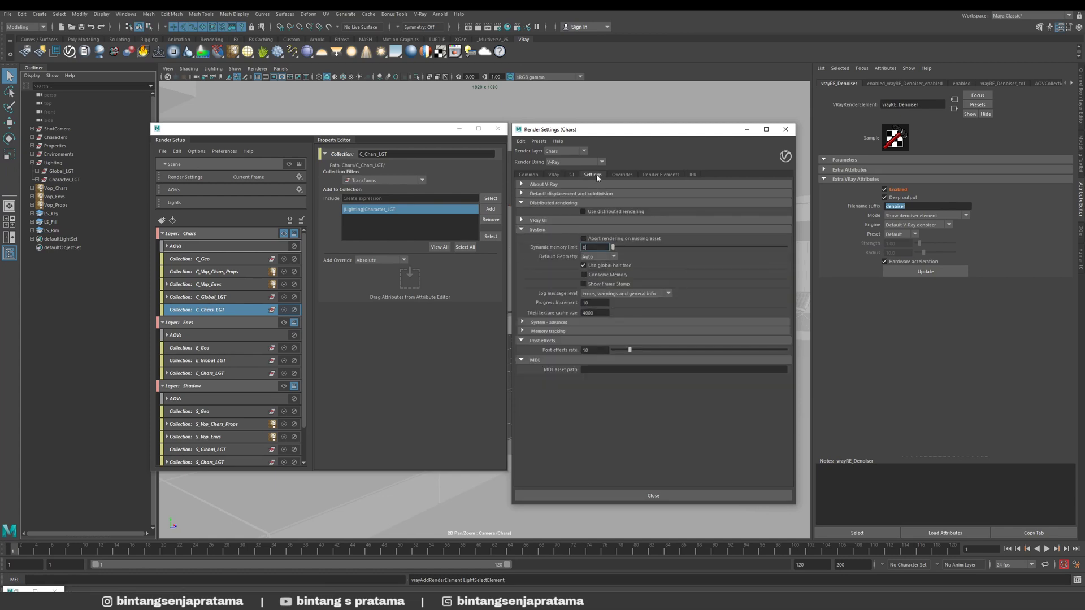
{"action": "left_click", "coordinate": [661, 175]}
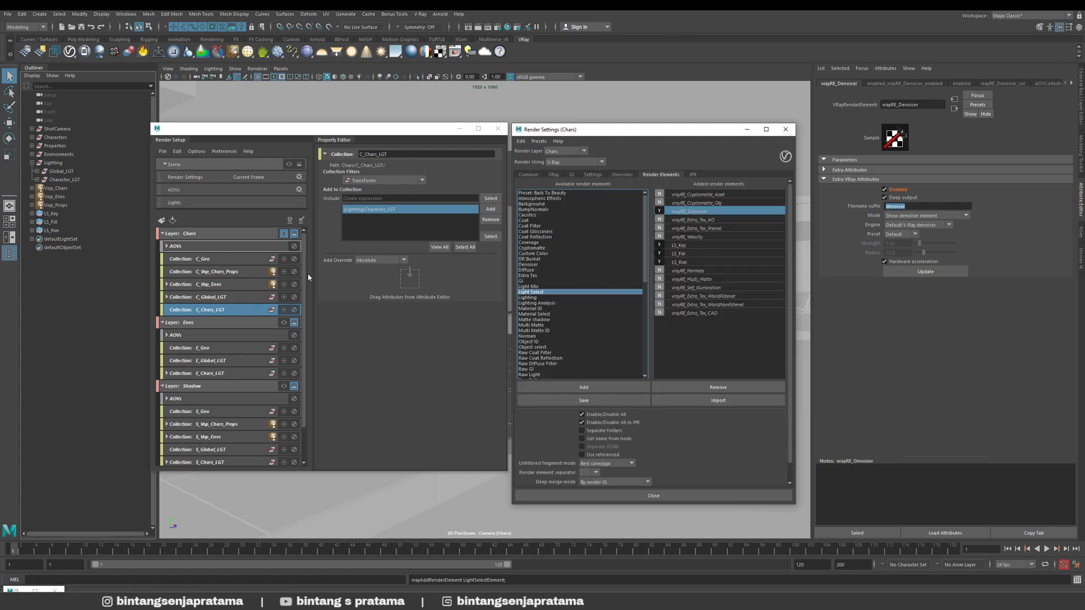
- Review the Chars layer's common output settings and image format options, and expand the V-Ray color mapping settings
{"action": "left_click", "coordinate": [528, 175]}
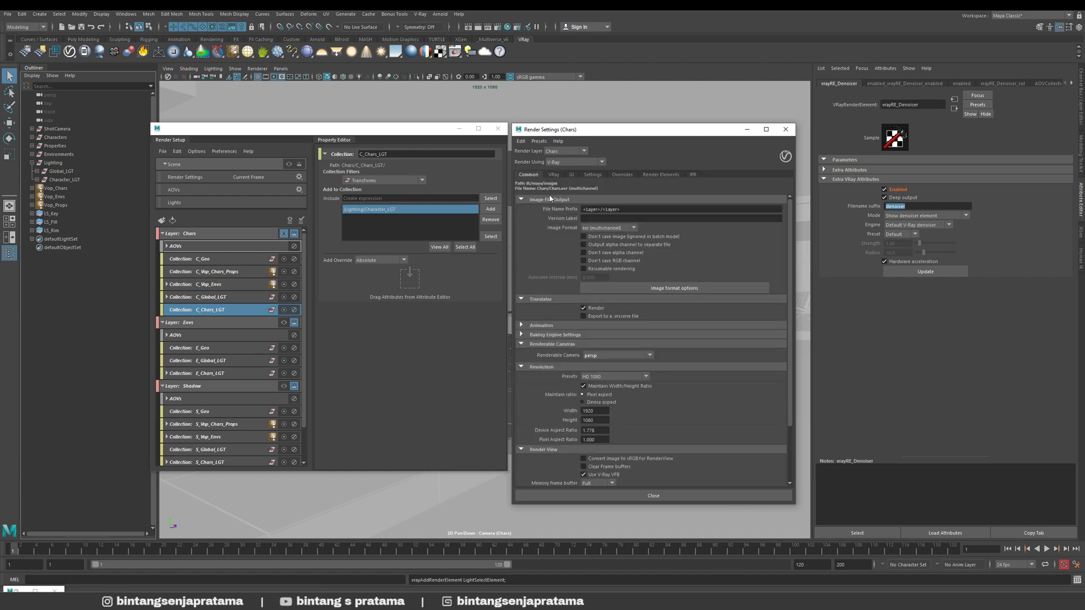
{"action": "left_click", "coordinate": [649, 290]}
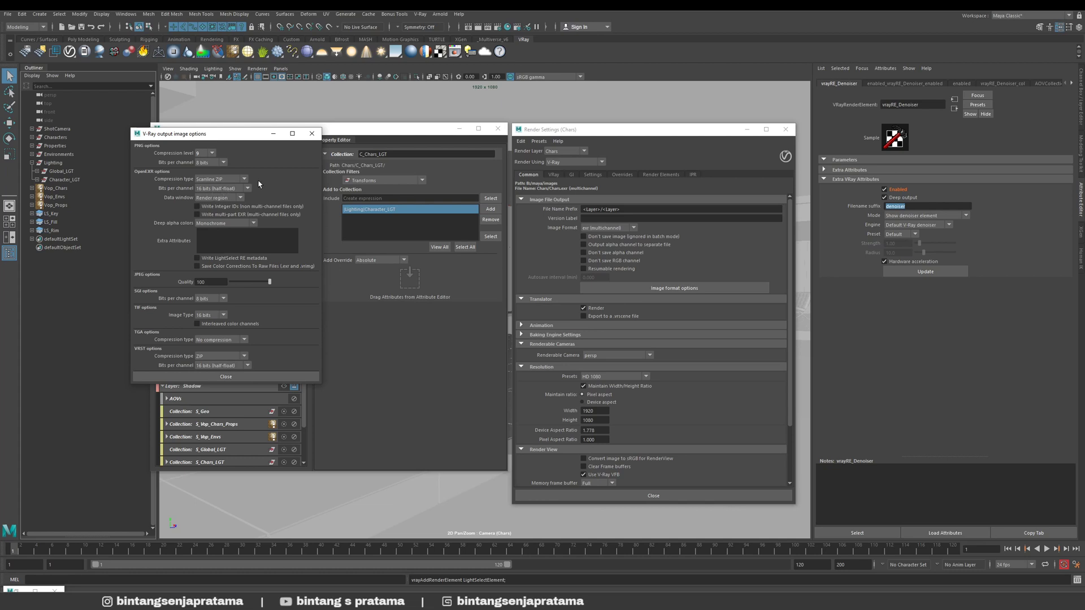
{"action": "left_click", "coordinate": [311, 134]}
{"action": "scroll", "coordinate": [633, 311], "scroll_direction": "down", "scroll_amount": 3}
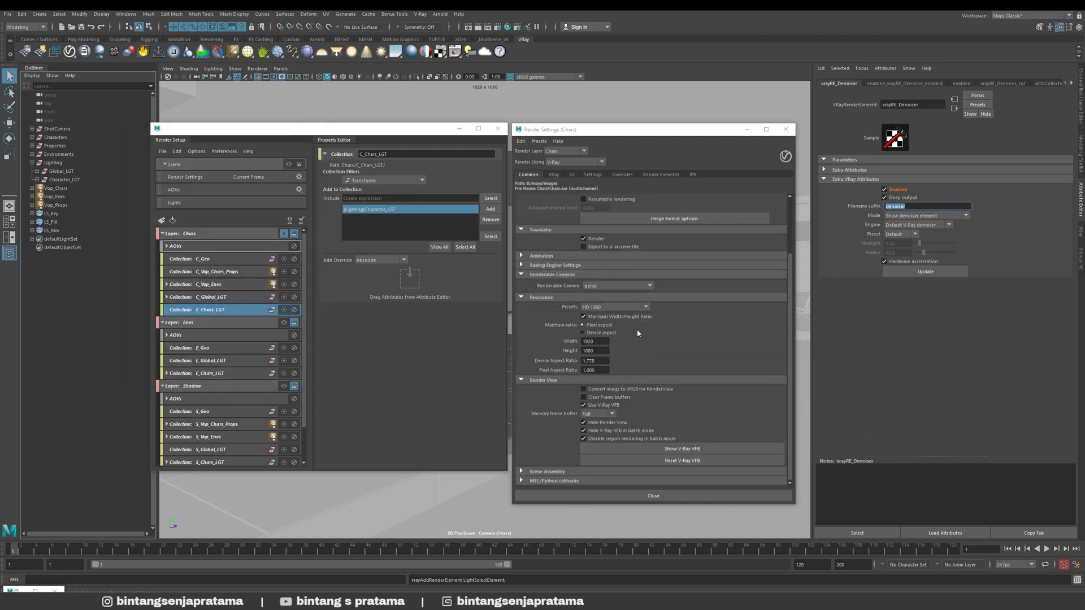
{"action": "scroll", "coordinate": [673, 330], "scroll_direction": "up", "scroll_amount": 3}
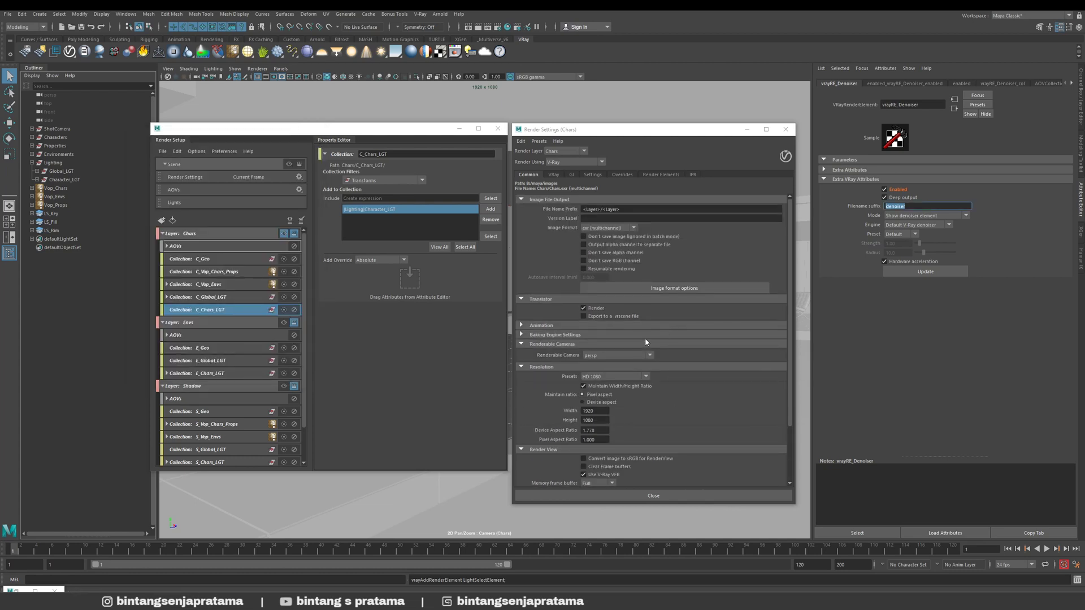
{"action": "left_click", "coordinate": [554, 175]}
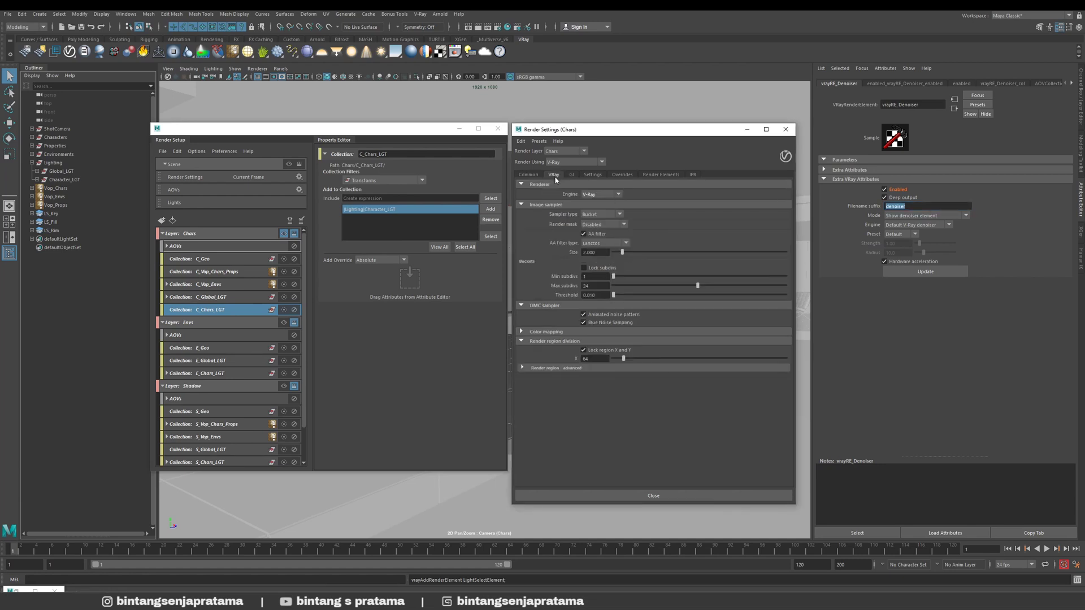
{"action": "left_click", "coordinate": [529, 333]}
- Collapse the Chars layer, spread the windows to uncover the viewport, and make Envs the visible render layer
{"action": "left_click", "coordinate": [163, 234]}
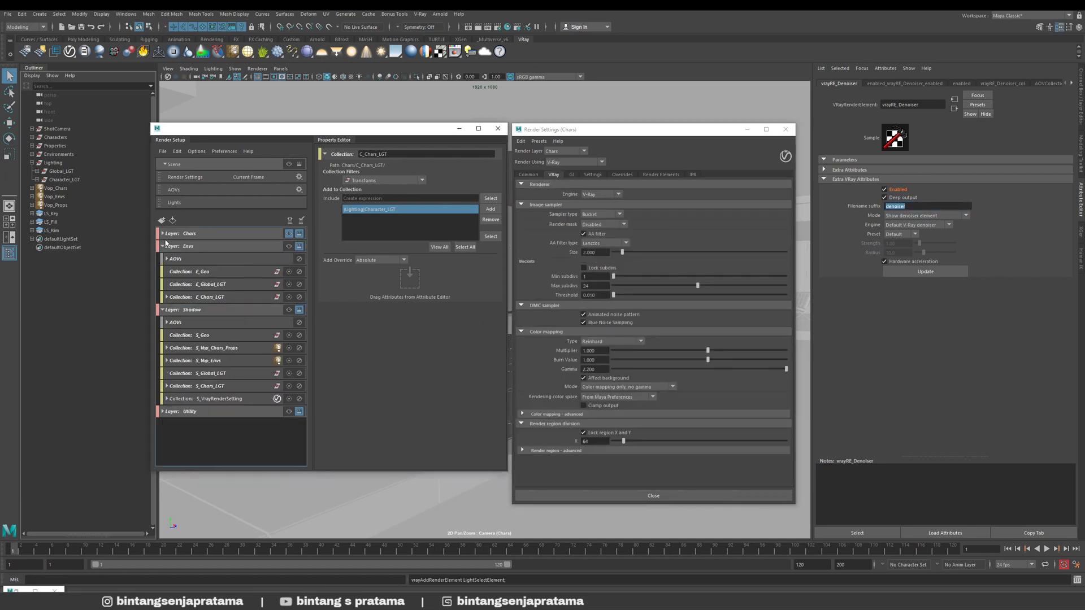
{"action": "left_click", "coordinate": [176, 247]}
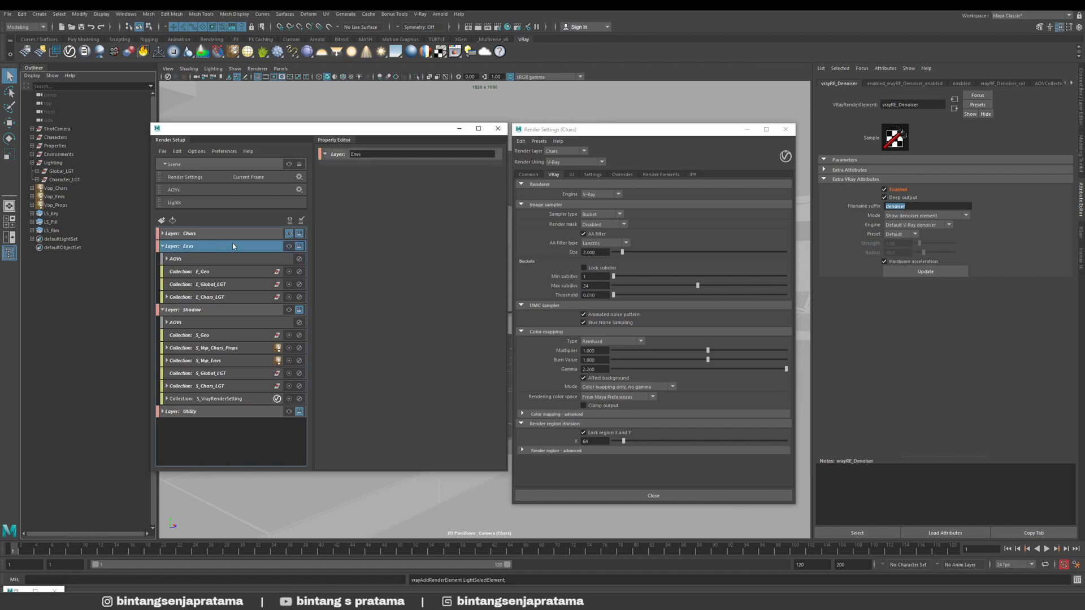
{"action": "left_click_drag", "start_coordinate": [411, 135], "coordinate": [339, 136]}
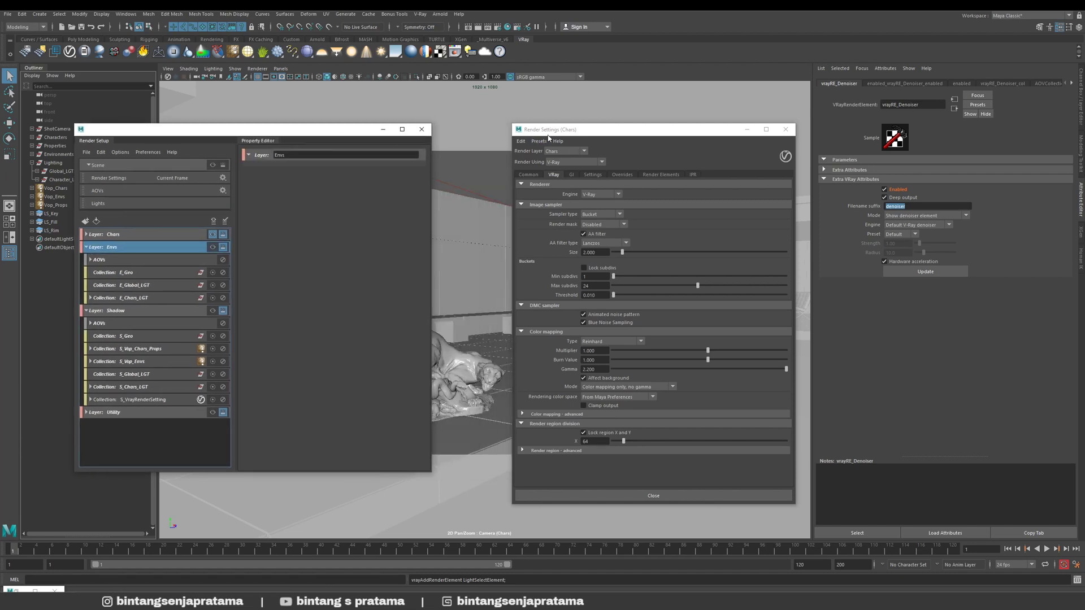
{"action": "left_click_drag", "start_coordinate": [621, 130], "coordinate": [837, 120]}
{"action": "left_click_drag", "start_coordinate": [339, 135], "coordinate": [289, 134]}
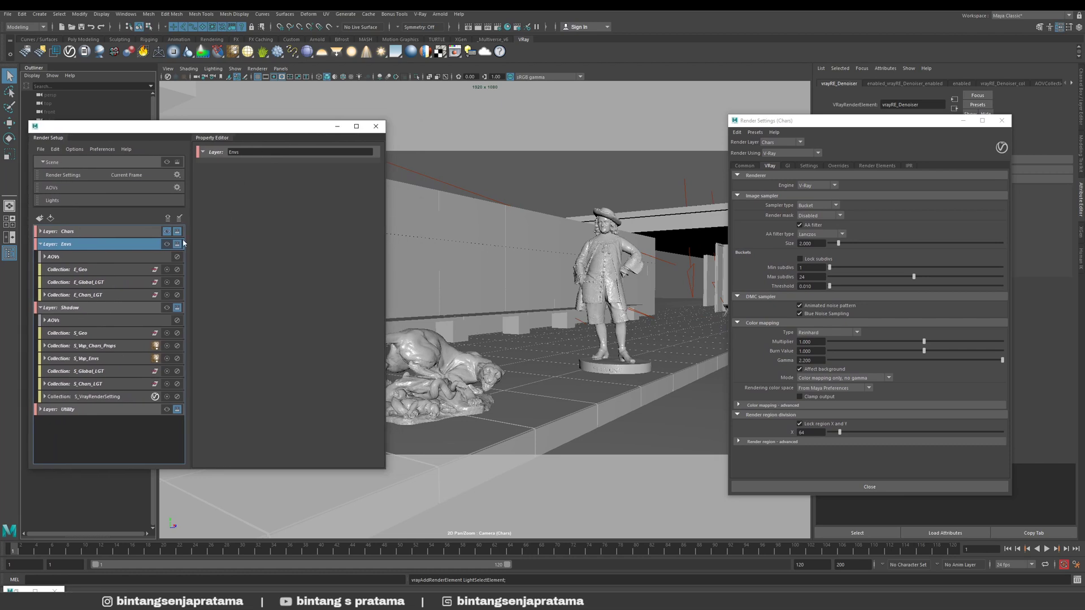
{"action": "left_click", "coordinate": [166, 244]}
{"action": "left_click_drag", "start_coordinate": [199, 130], "coordinate": [338, 143]}
- Show the E_Geo collection's Environments member, and select the Characters and Properties groups in the Outliner for comparison
{"action": "left_click", "coordinate": [208, 282]}
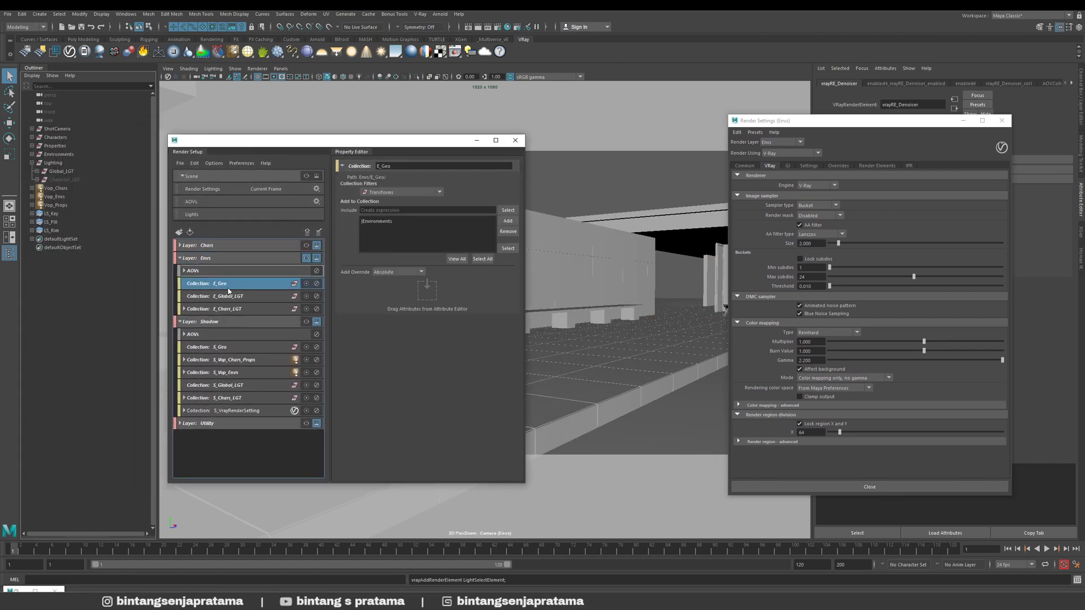
{"action": "left_click", "coordinate": [389, 224]}
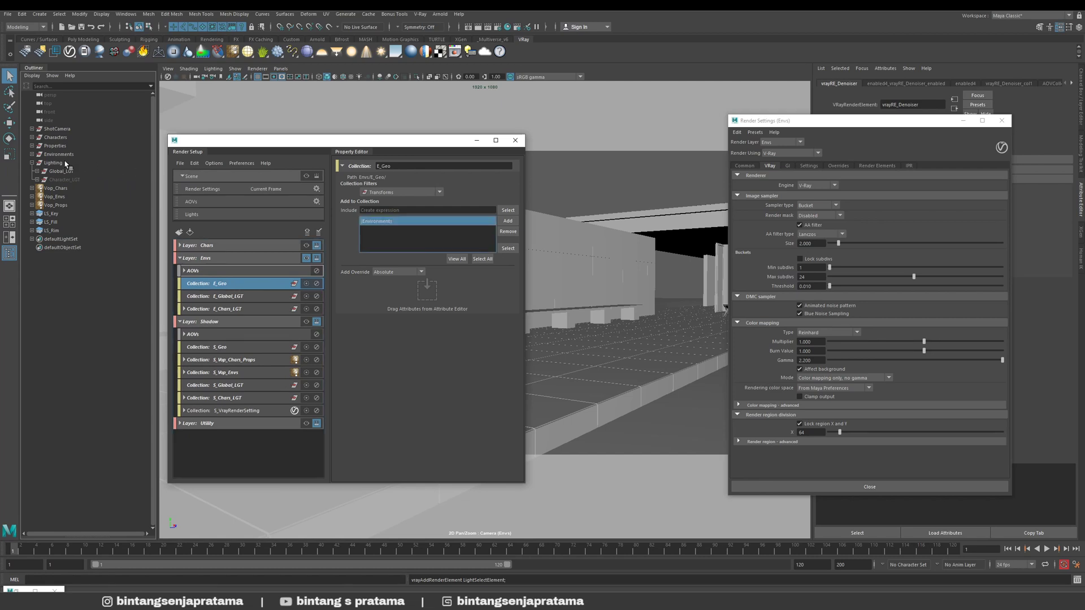
{"action": "left_click", "coordinate": [56, 137]}
{"action": "left_click", "coordinate": [61, 145]}
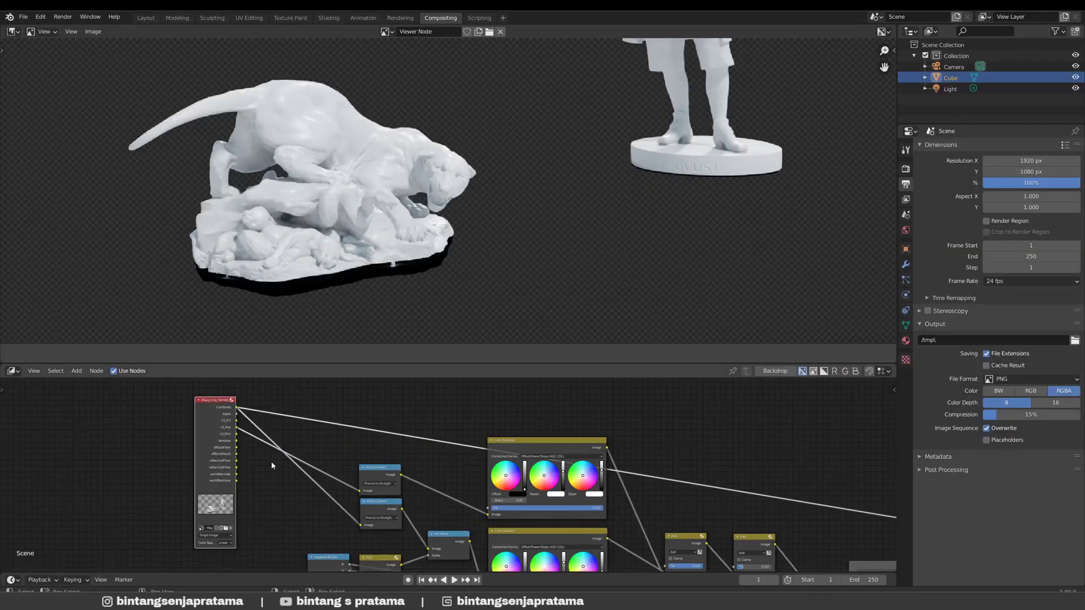
- In Blender's compositor, show the environment render's image node in the Viewer and examine the full frame
{"action": "scroll", "coordinate": [321, 434], "scroll_direction": "down", "scroll_amount": 3}
{"action": "scroll", "coordinate": [305, 497], "scroll_direction": "up", "scroll_amount": 3}
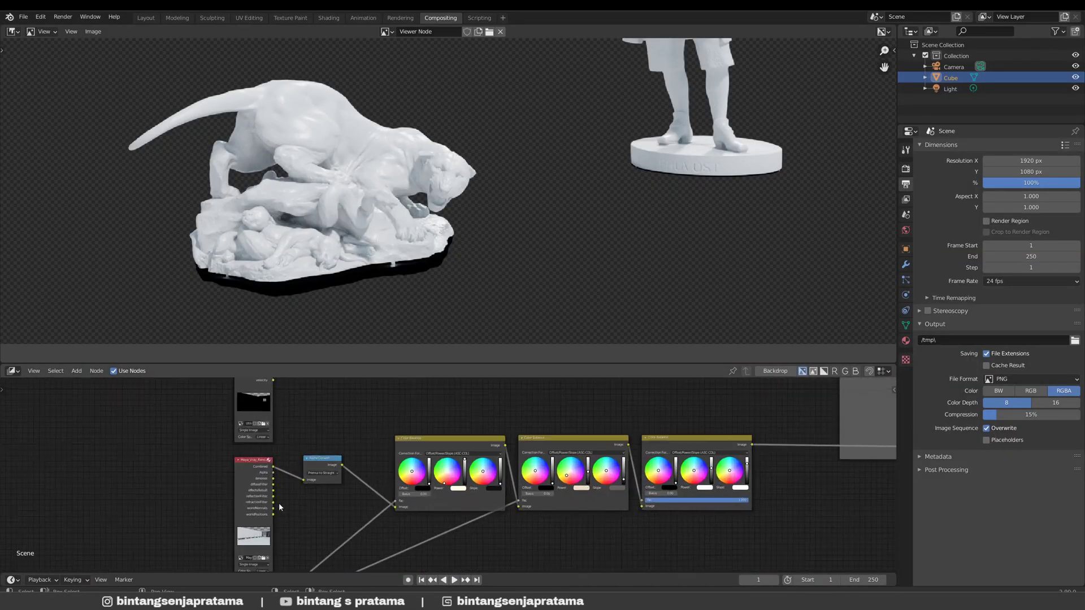
{"action": "scroll", "coordinate": [279, 503], "scroll_direction": "up", "scroll_amount": 2}
{"action": "left_click", "coordinate": [250, 465], "text": "ctrl+shift"}
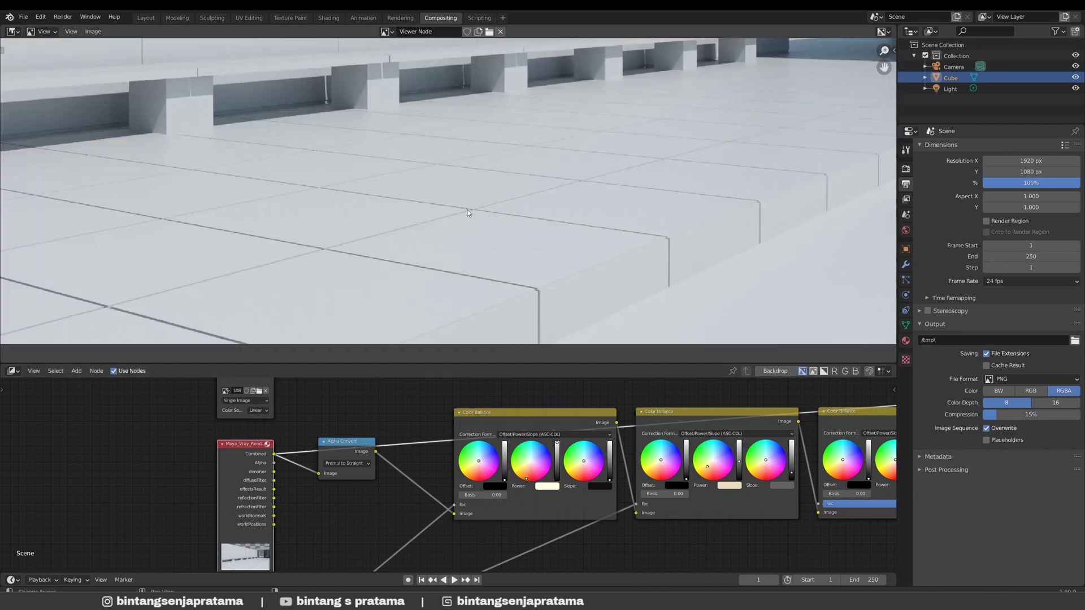
{"action": "scroll", "coordinate": [480, 218], "scroll_direction": "down", "scroll_amount": 7}
{"action": "scroll", "coordinate": [444, 227], "scroll_direction": "up", "scroll_amount": 4}
{"action": "mouse_move", "coordinate": [490, 217]}
{"action": "middle_mouse_down"}
{"action": "mouse_move", "coordinate": [441, 258]}
{"action": "mouse_move", "coordinate": [473, 221]}
{"action": "mouse_move", "coordinate": [496, 245]}
{"action": "mouse_move", "coordinate": [494, 235]}
{"action": "middle_mouse_up"}
{"action": "scroll", "coordinate": [463, 228], "scroll_direction": "down", "scroll_amount": 1}
{"action": "scroll", "coordinate": [481, 251], "scroll_direction": "up", "scroll_amount": 1}
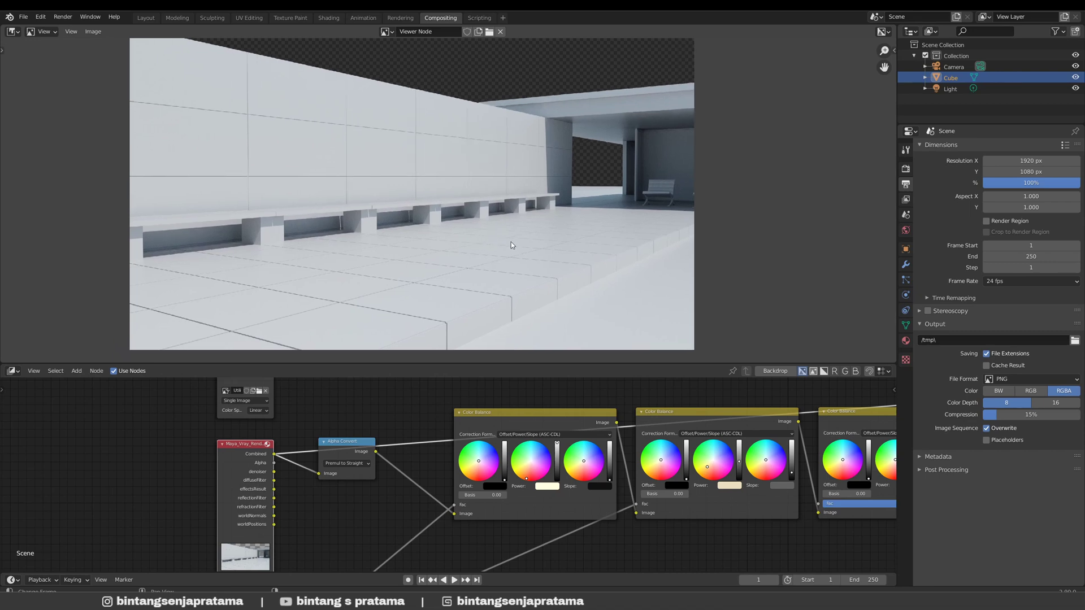
{"action": "middle_click_drag", "start_coordinate": [508, 241], "coordinate": [511, 245]}
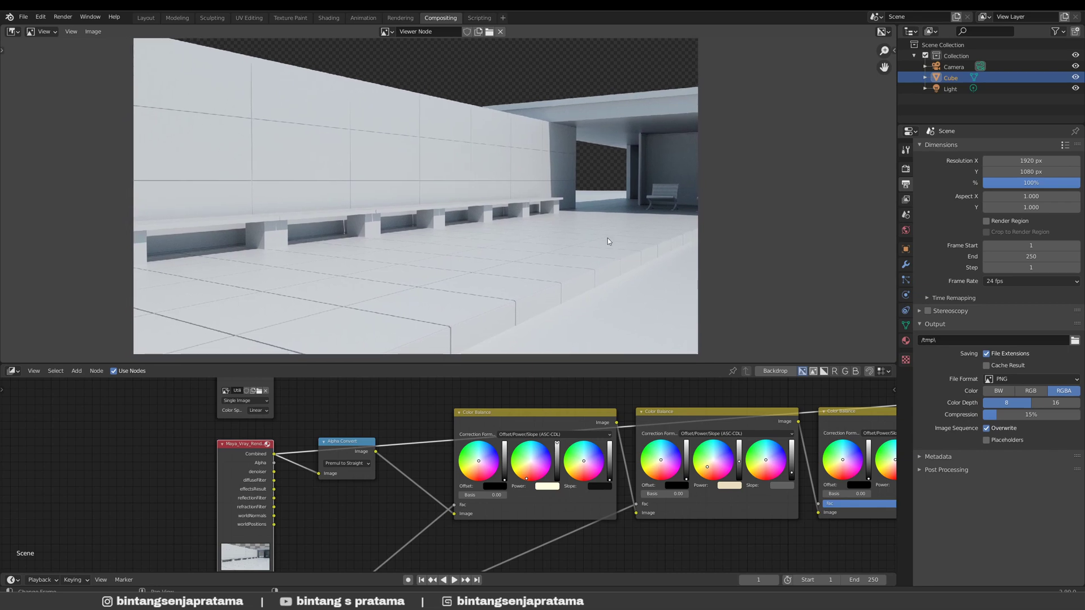
{"action": "mouse_move", "coordinate": [327, 501]}
{"action": "middle_mouse_down"}
{"action": "mouse_move", "coordinate": [326, 481]}
{"action": "mouse_move", "coordinate": [315, 486]}
{"action": "middle_mouse_up"}
{"action": "scroll", "coordinate": [328, 484], "scroll_direction": "down", "scroll_amount": 2}
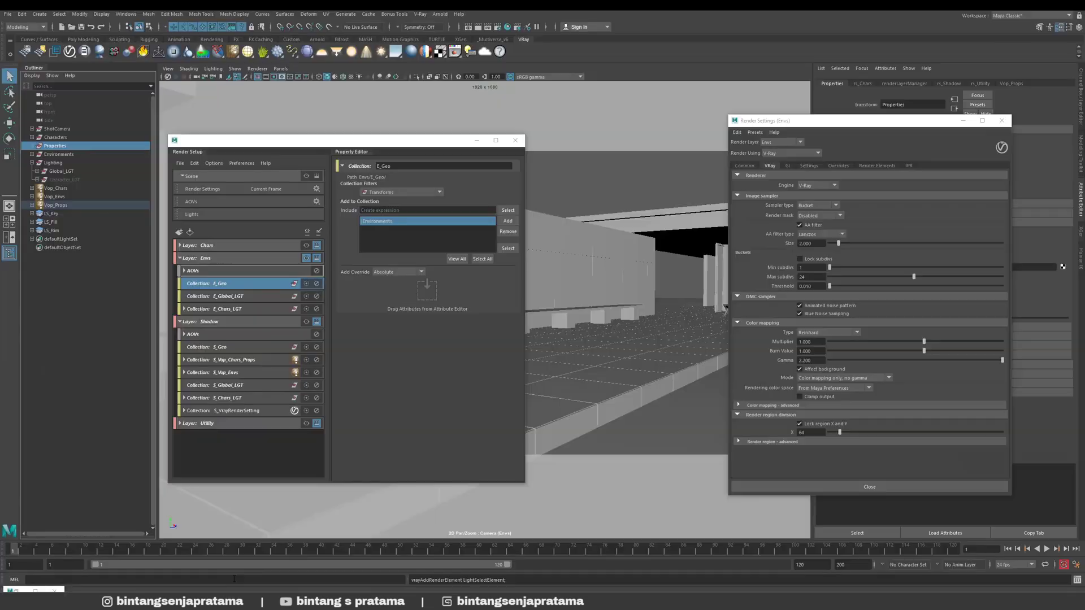
- Back in Maya, show the E_Global_LGT collection's member and select the matching Global_LGT group in the Outliner
{"action": "left_click_drag", "start_coordinate": [350, 145], "coordinate": [356, 144]}
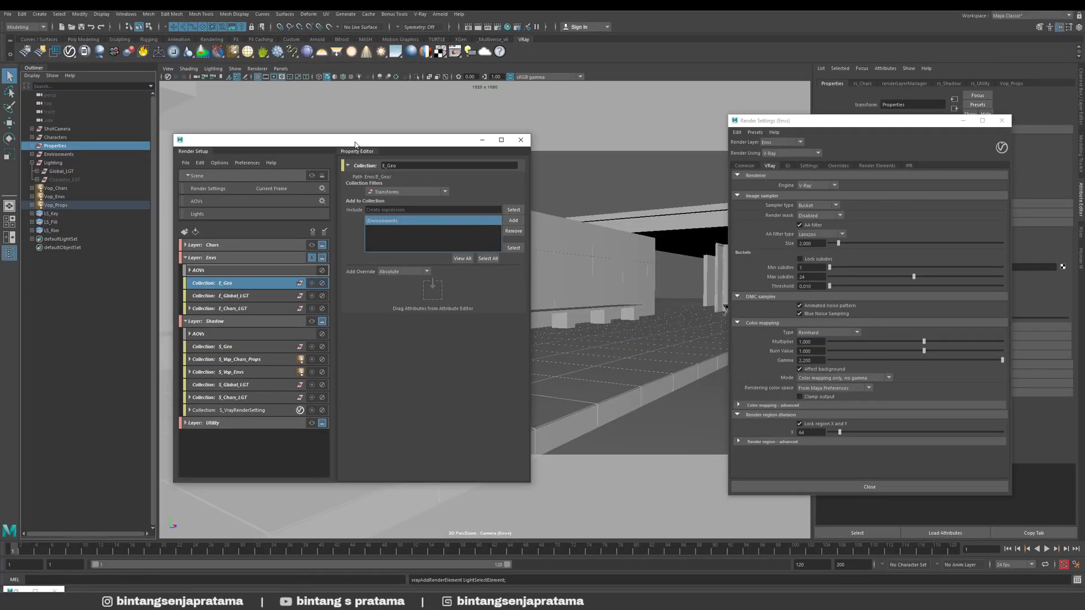
{"action": "left_click", "coordinate": [233, 286]}
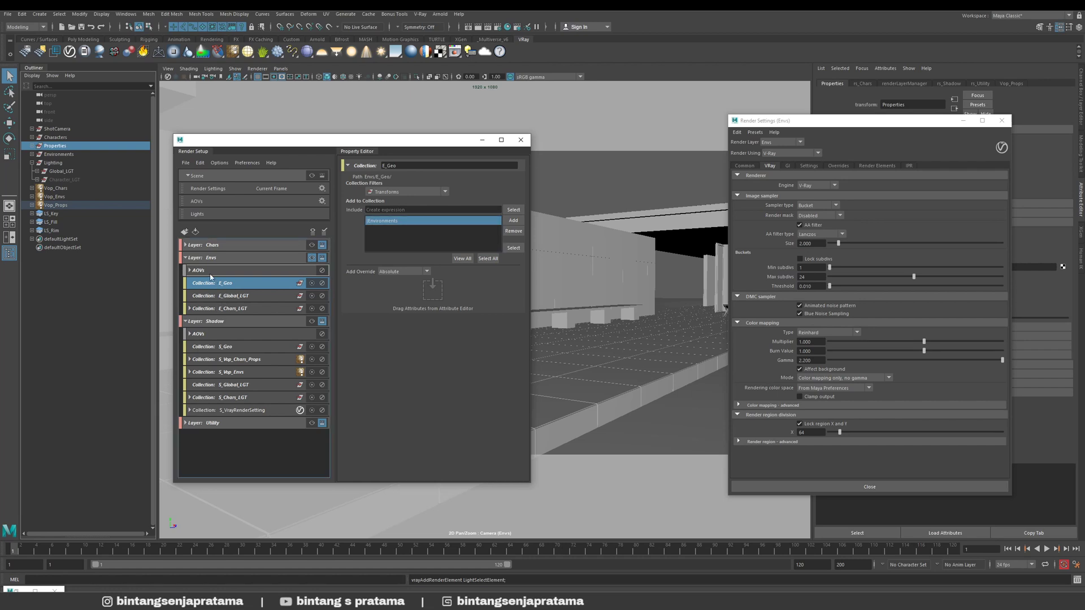
{"action": "left_click", "coordinate": [237, 296]}
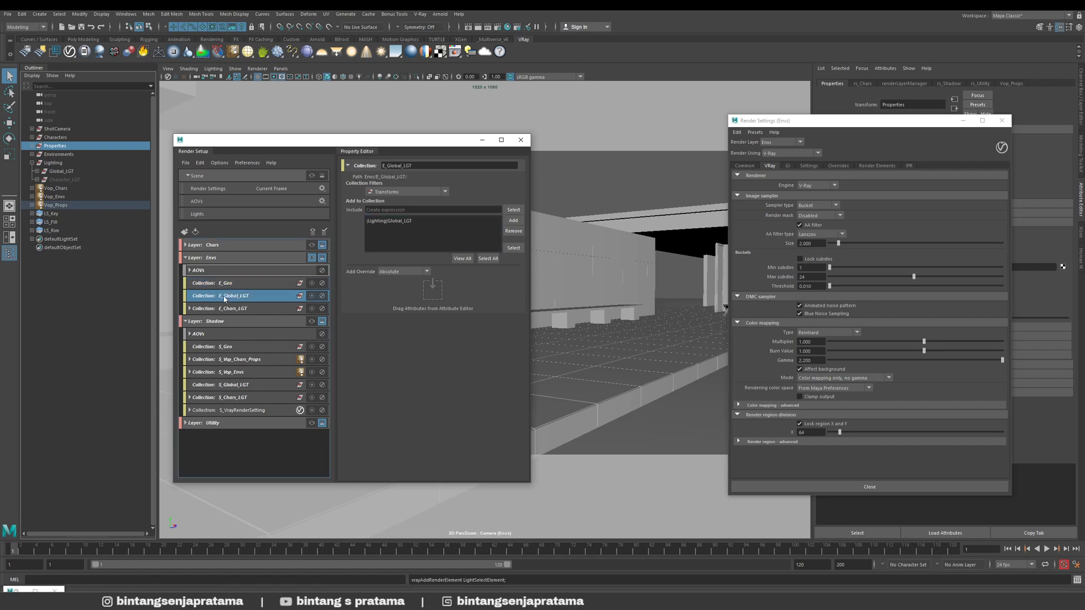
{"action": "left_click", "coordinate": [393, 221]}
{"action": "left_click", "coordinate": [70, 172]}
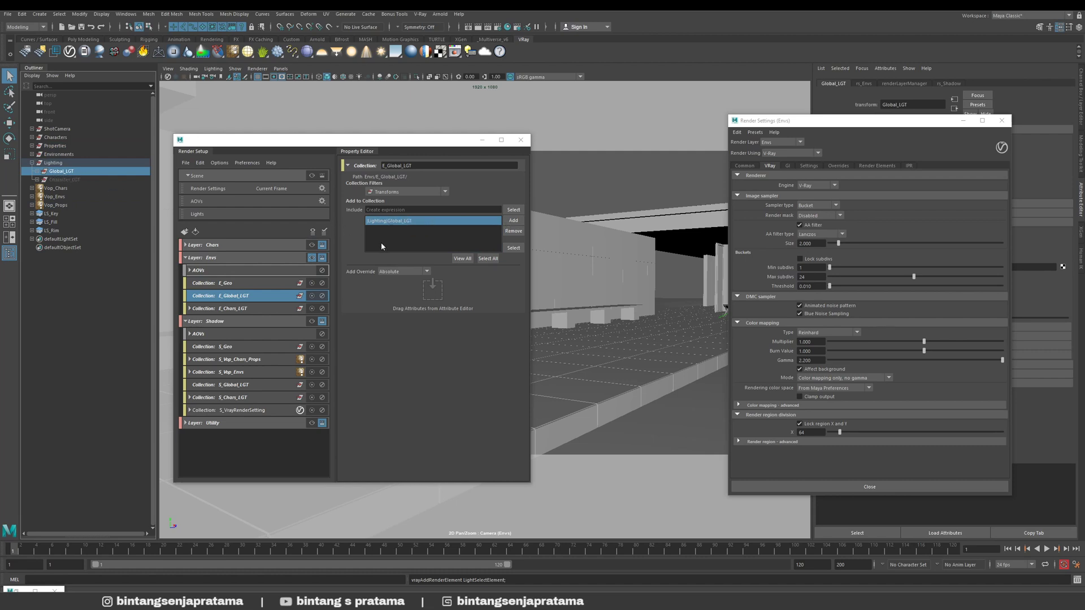
- Show the E_Chars_LGT collection's visibility override and select the matching Character_LGT group in the Outliner
{"action": "left_click", "coordinate": [226, 310]}
{"action": "left_click", "coordinate": [190, 308]}
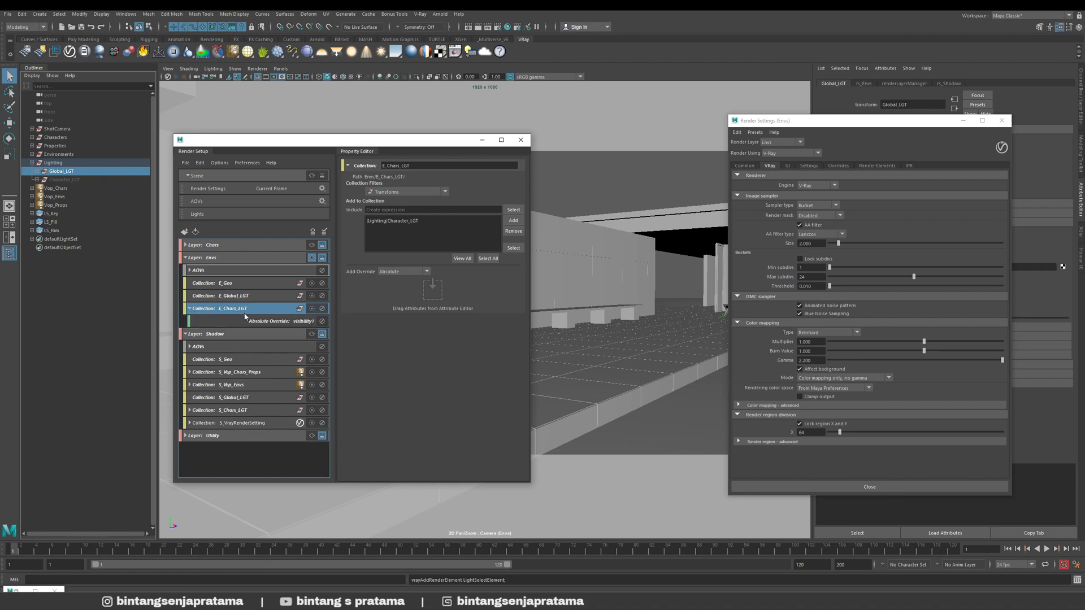
{"action": "left_click", "coordinate": [82, 181]}
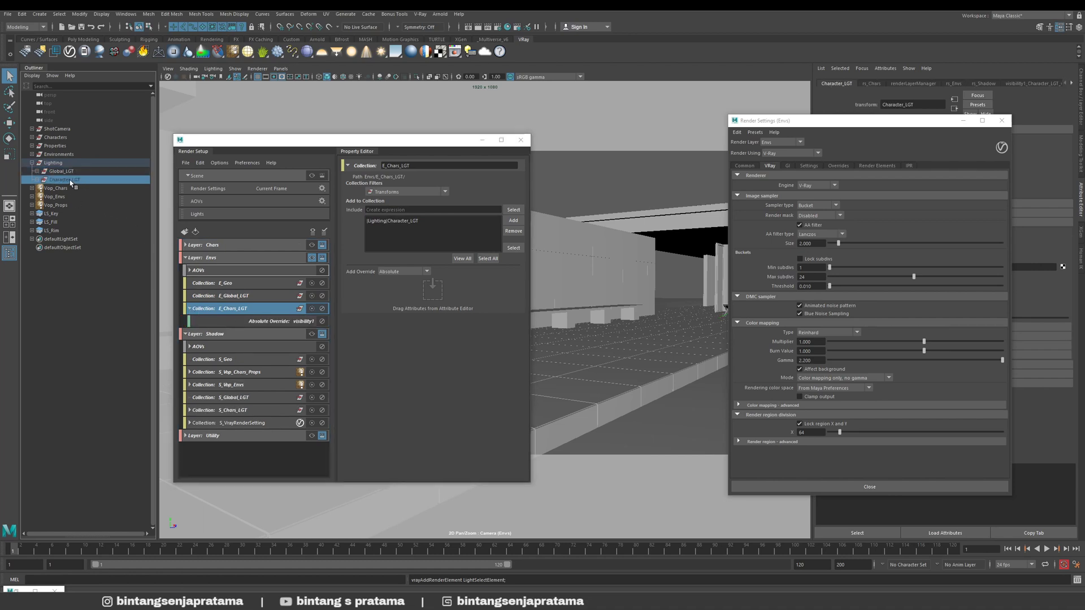
- Show the E_Chars_LGT collection's visibility override beside the Character_LGT attributes, and collapse the collection
{"action": "left_click", "coordinate": [73, 174]}
{"action": "left_click_drag", "start_coordinate": [77, 181], "coordinate": [178, 255]}
{"action": "left_click", "coordinate": [272, 322]}
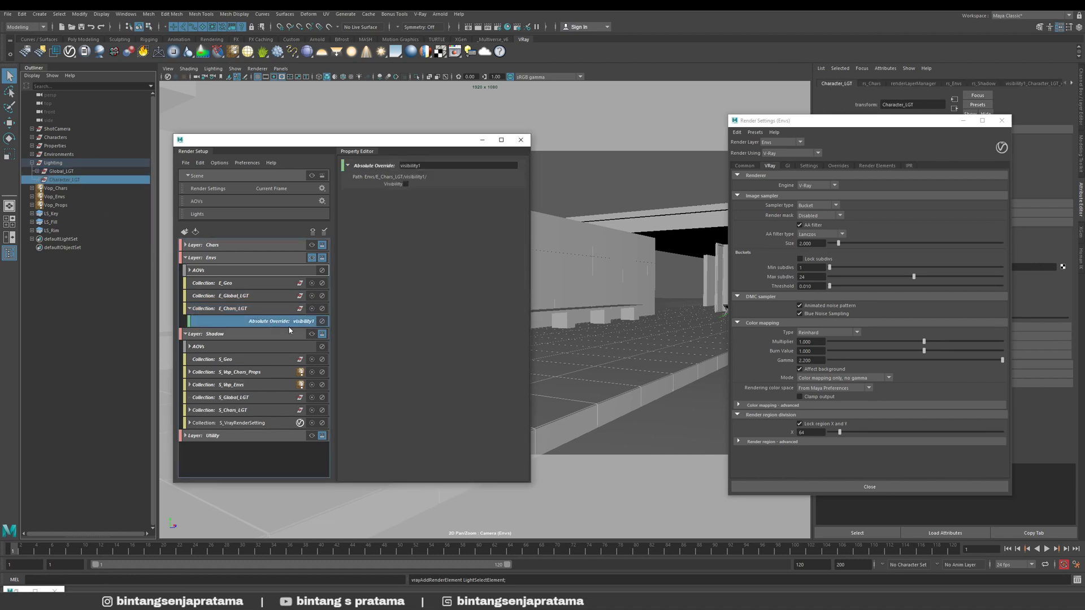
{"action": "left_click_drag", "start_coordinate": [843, 122], "coordinate": [645, 134]}
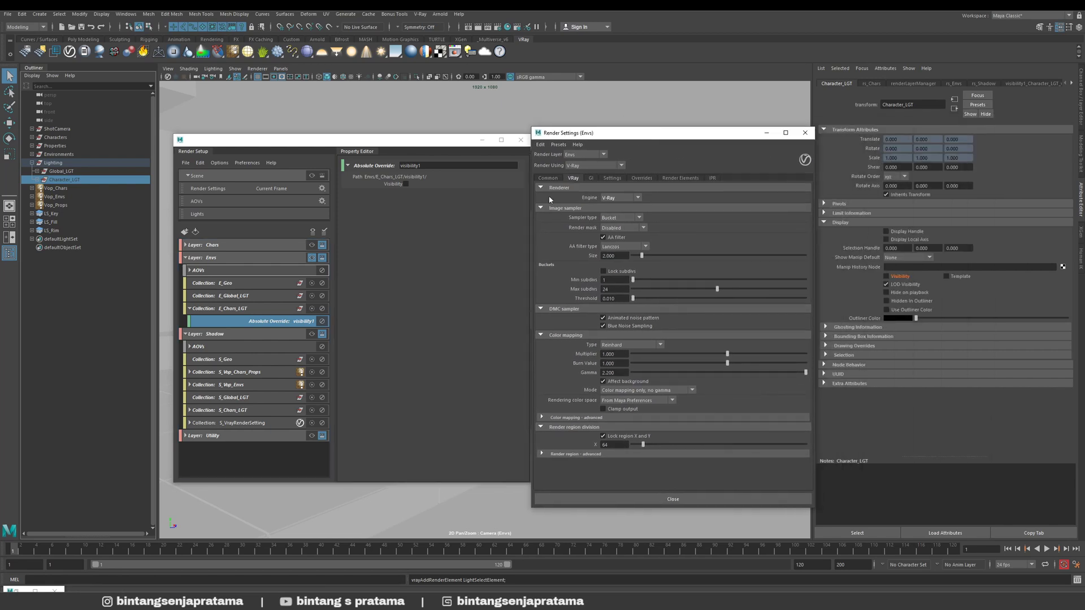
{"action": "left_click", "coordinate": [275, 309]}
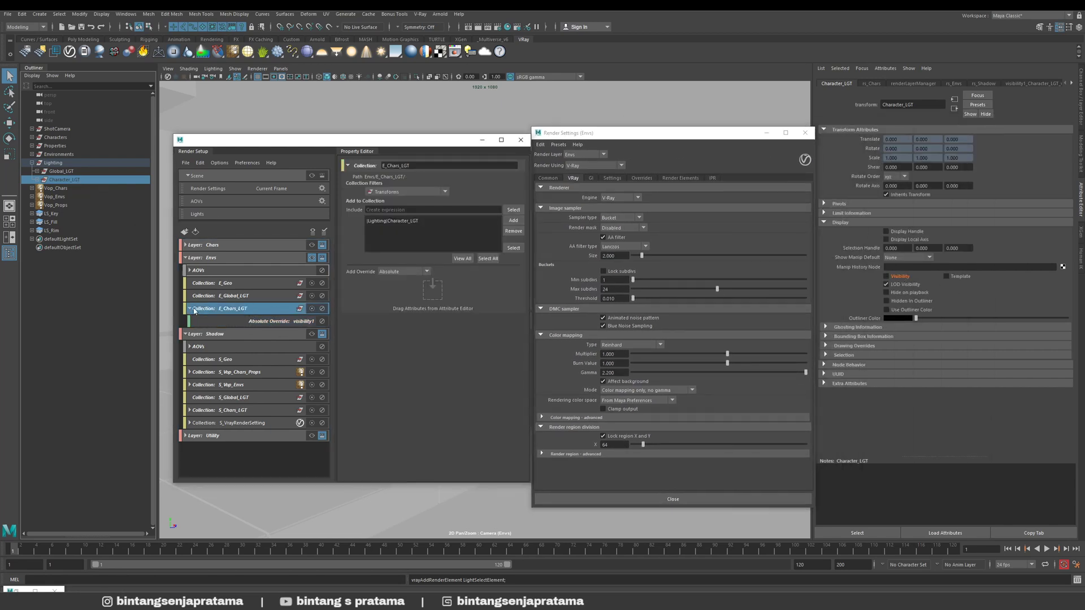
{"action": "left_click", "coordinate": [189, 309]}
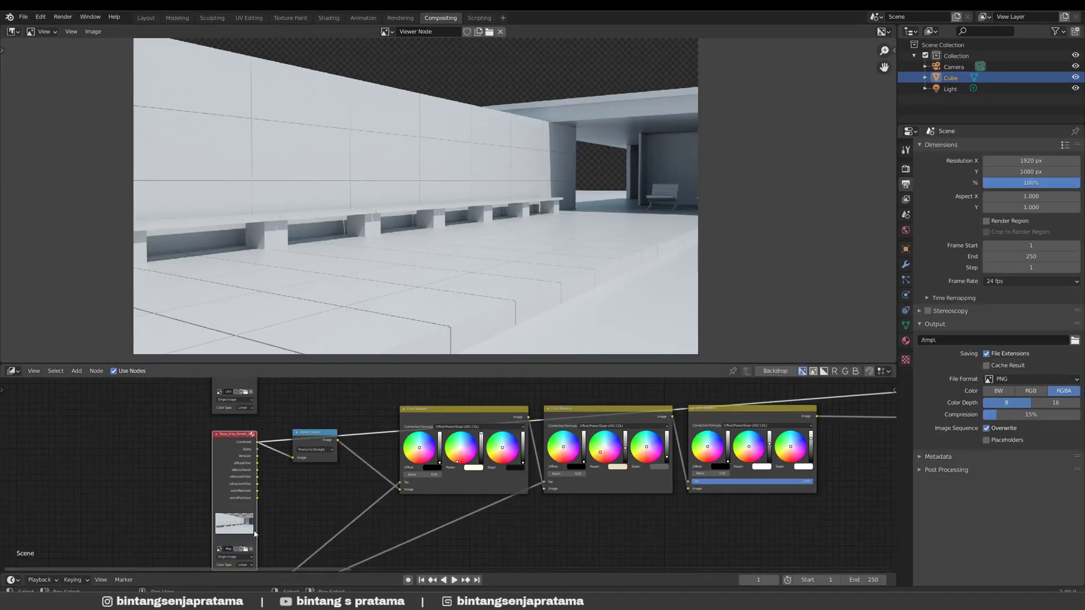
- Switch to Blender's compositor and show the environment render's image node in the Viewer
{"action": "middle_click_drag", "start_coordinate": [344, 487], "coordinate": [345, 460]}
{"action": "left_click", "coordinate": [270, 429], "text": "ctrl+shift"}
{"action": "left_click", "coordinate": [269, 429], "text": "ctrl+shift"}
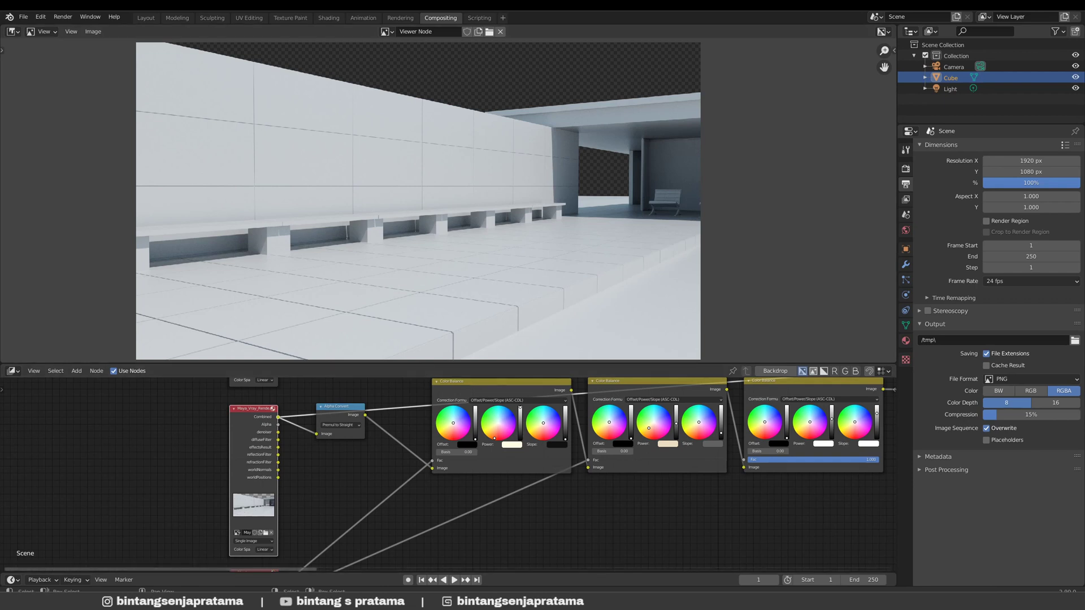
- Back in Maya, collapse the Envs layer and make the Shadow layer the visible render layer
{"action": "mouse_move", "coordinate": [182, 602]}
{"action": "left_click", "coordinate": [237, 555]}
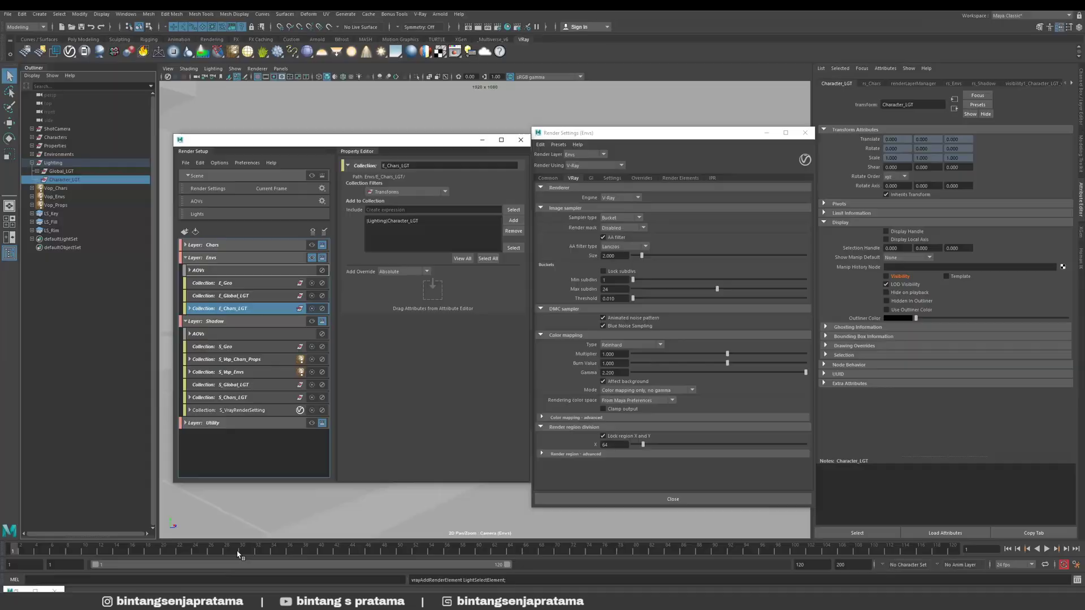
{"action": "left_click", "coordinate": [187, 258]}
{"action": "left_click", "coordinate": [309, 272]}
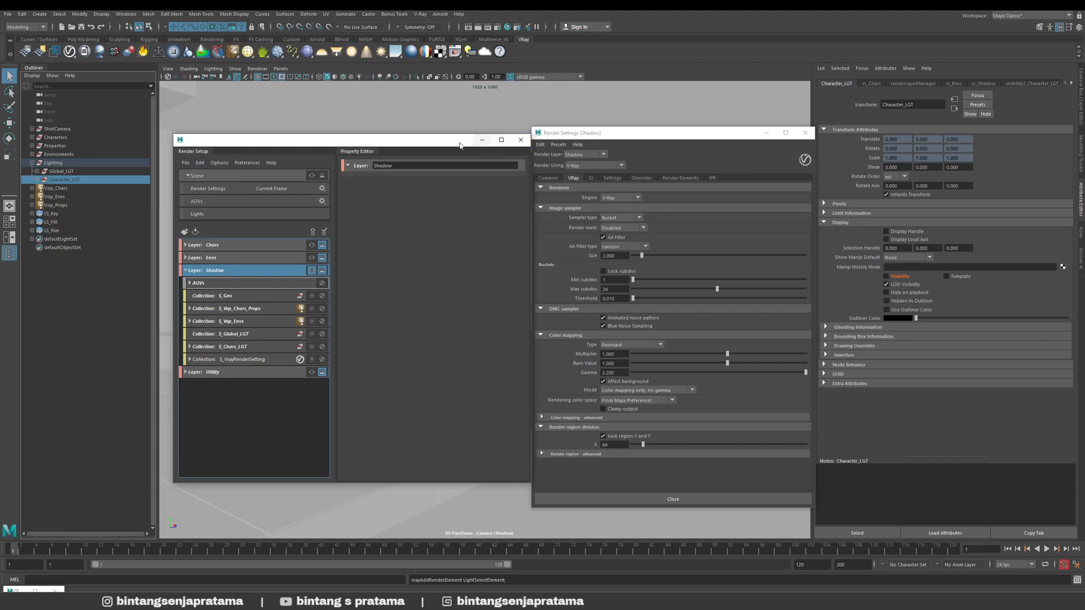
{"action": "left_click_drag", "start_coordinate": [455, 143], "coordinate": [413, 138]}
{"action": "left_click_drag", "start_coordinate": [573, 134], "coordinate": [549, 138]}
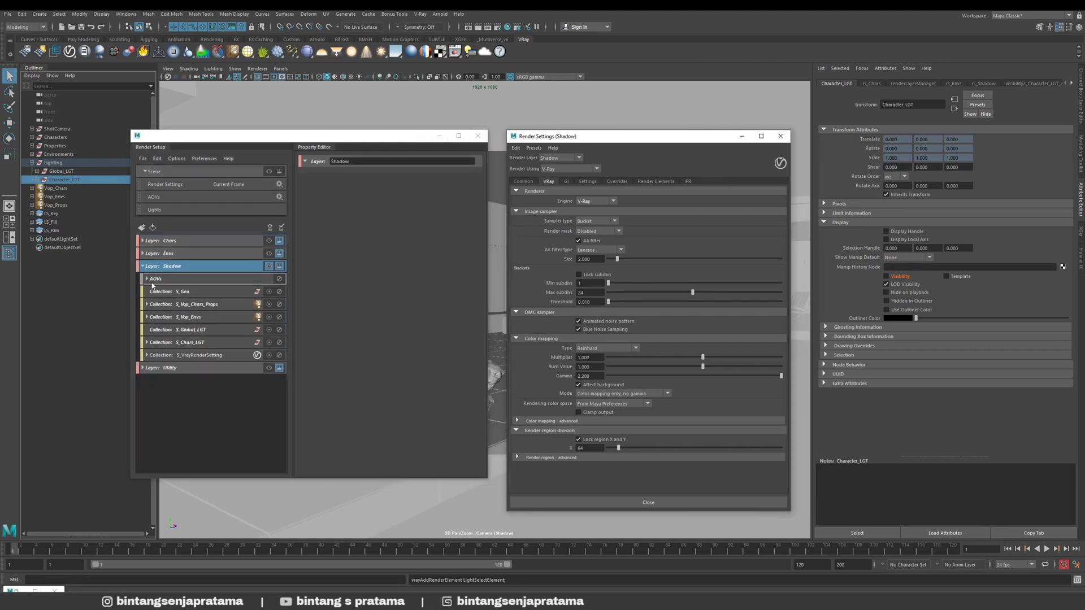
- Show the S_Geo collection's Characters, Properties and Environments members, with the dialogs moved aside to uncover the viewport
{"action": "left_click", "coordinate": [192, 292]}
{"action": "left_click", "coordinate": [198, 317]}
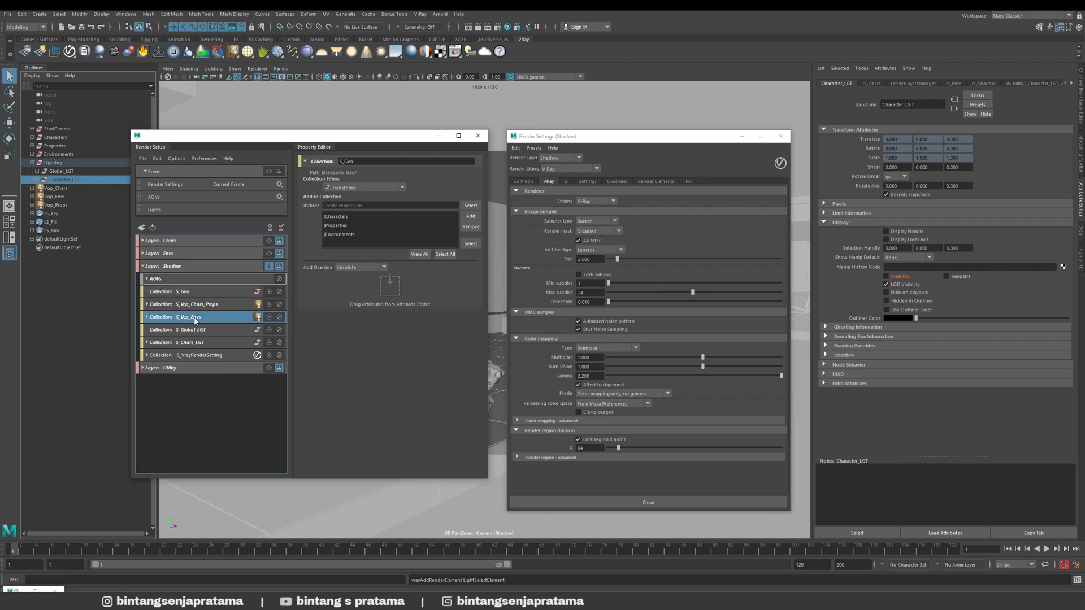
{"action": "left_click", "coordinate": [210, 294]}
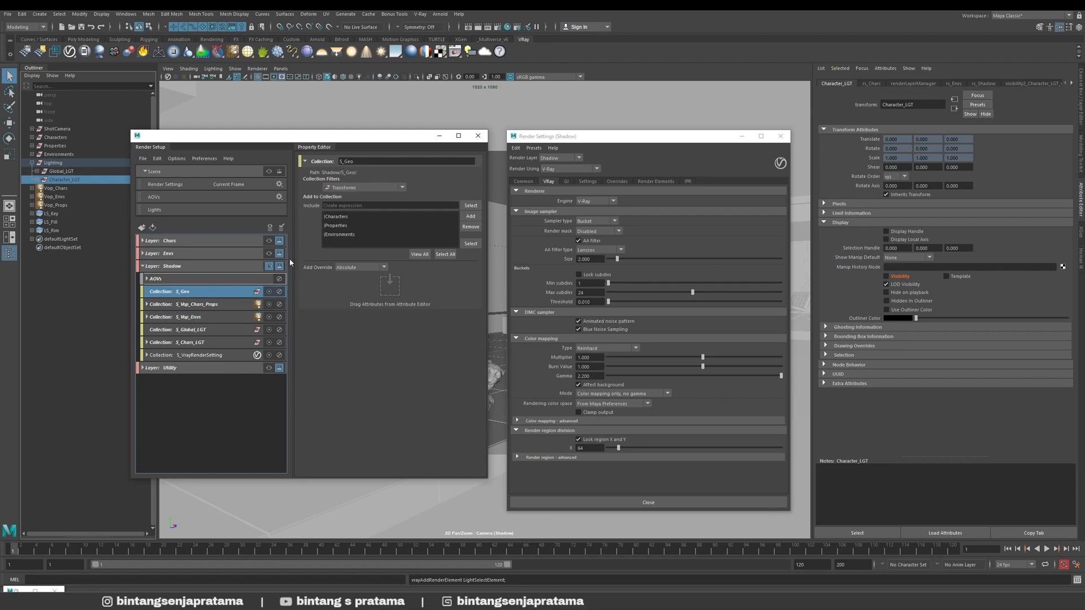
{"action": "left_click_drag", "start_coordinate": [577, 140], "coordinate": [661, 141]}
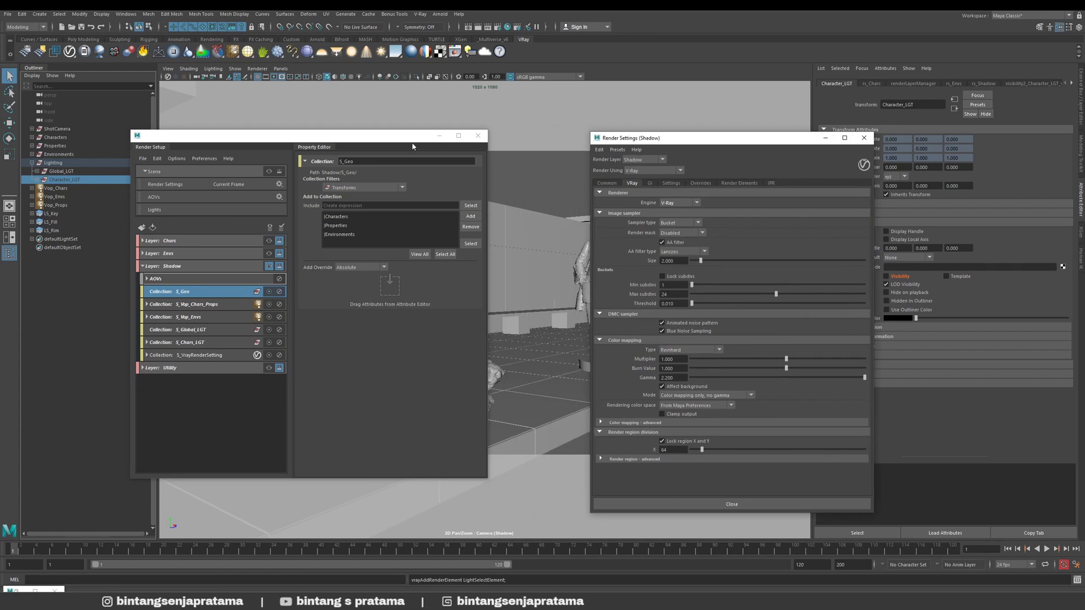
{"action": "left_click_drag", "start_coordinate": [411, 140], "coordinate": [304, 140]}
{"action": "left_click_drag", "start_coordinate": [652, 140], "coordinate": [746, 143]}
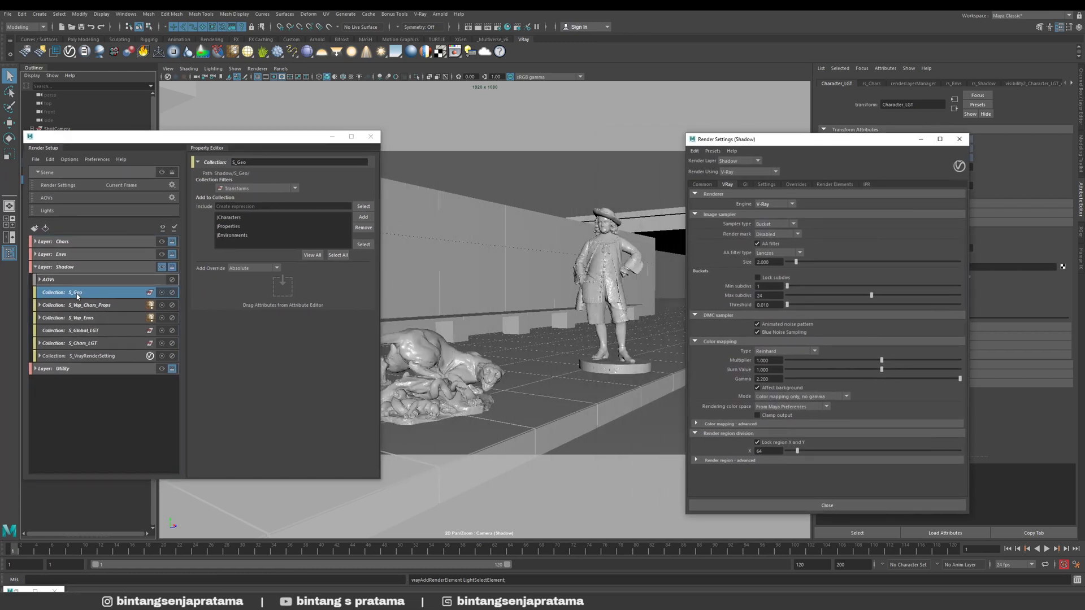
{"action": "mouse_move", "coordinate": [237, 218]}
{"action": "left_mouse_down"}
{"action": "mouse_move", "coordinate": [237, 237]}
{"action": "mouse_move", "coordinate": [236, 219]}
{"action": "mouse_move", "coordinate": [236, 229]}
{"action": "left_mouse_up"}
{"action": "left_click", "coordinate": [237, 235]}
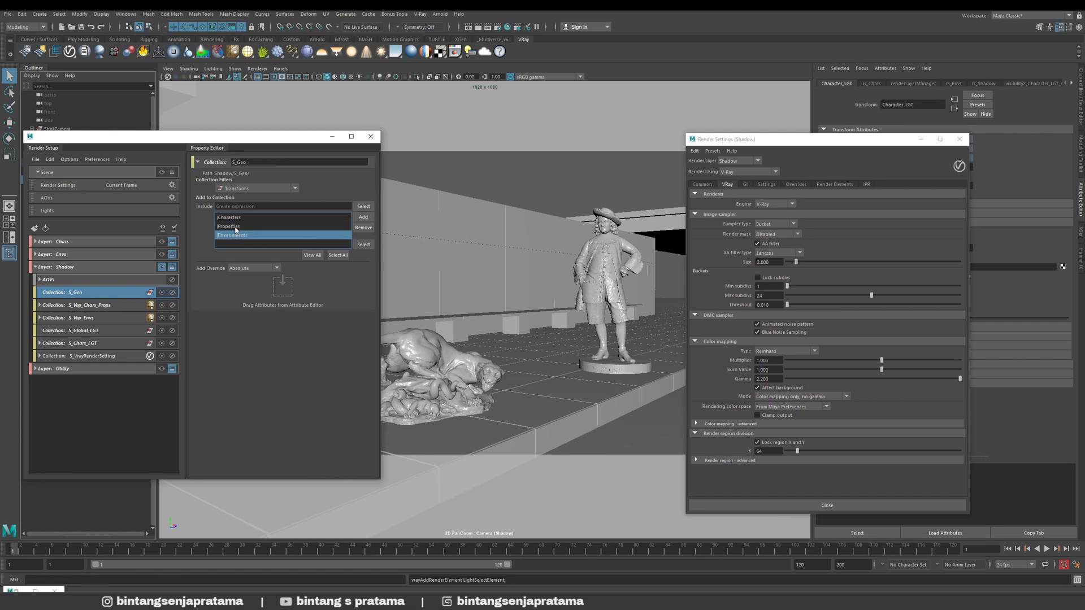
- Show the S_Vop_Chars_Props collection's members and its primaryVisibility override, with the Attribute Editor uncovered
{"action": "left_click", "coordinate": [97, 306]}
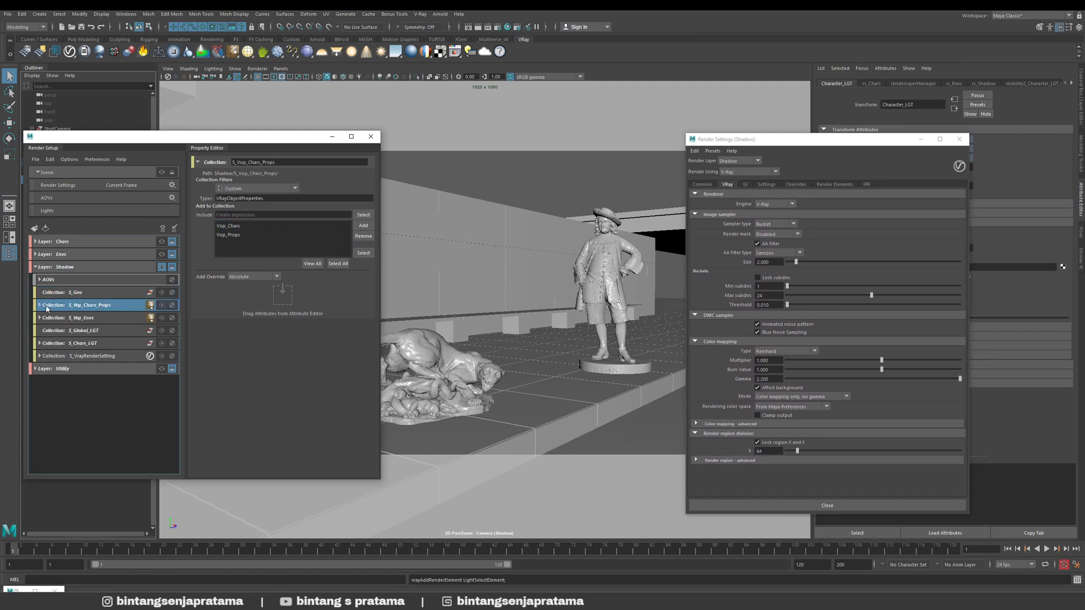
{"action": "left_click", "coordinate": [39, 305]}
{"action": "left_click_drag", "start_coordinate": [197, 140], "coordinate": [255, 141]}
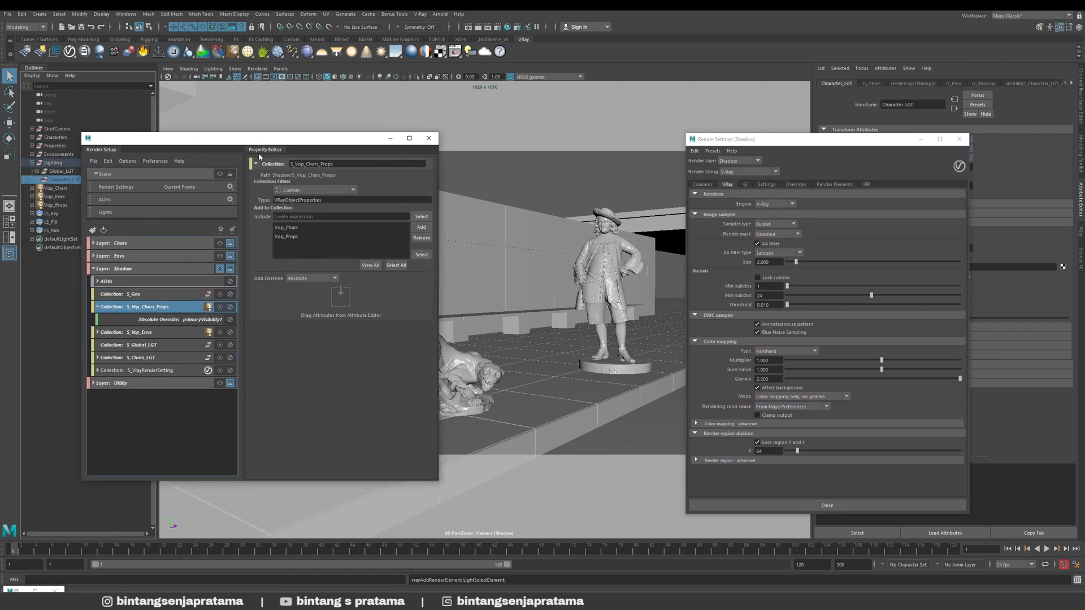
{"action": "left_click", "coordinate": [182, 320]}
{"action": "left_click", "coordinate": [176, 308]}
{"action": "left_click", "coordinate": [178, 320]}
{"action": "left_click_drag", "start_coordinate": [716, 142], "coordinate": [501, 143]}
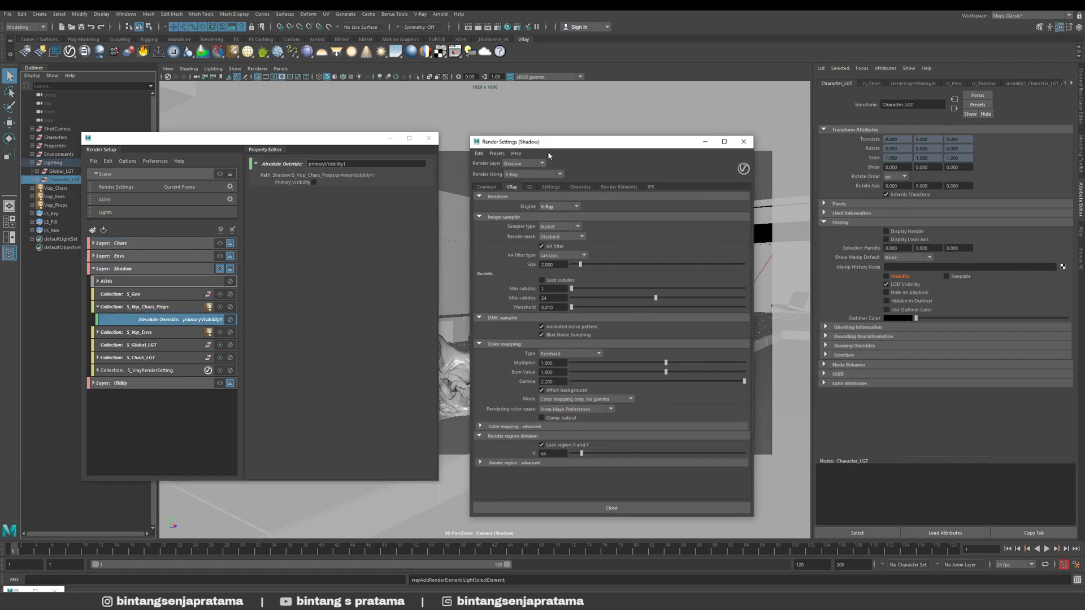
- Compare the Vop_Props and Vop_Chars attributes from the Outliner, and collapse the S_Vop_Chars_Props collection
{"action": "left_click", "coordinate": [61, 206]}
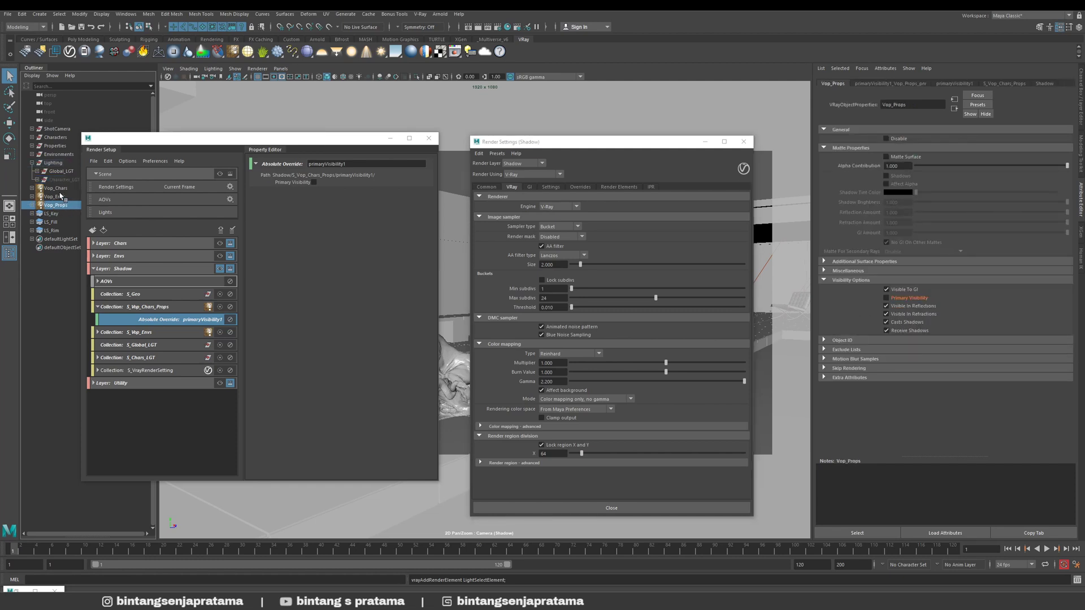
{"action": "left_click", "coordinate": [61, 188]}
{"action": "left_click", "coordinate": [169, 309]}
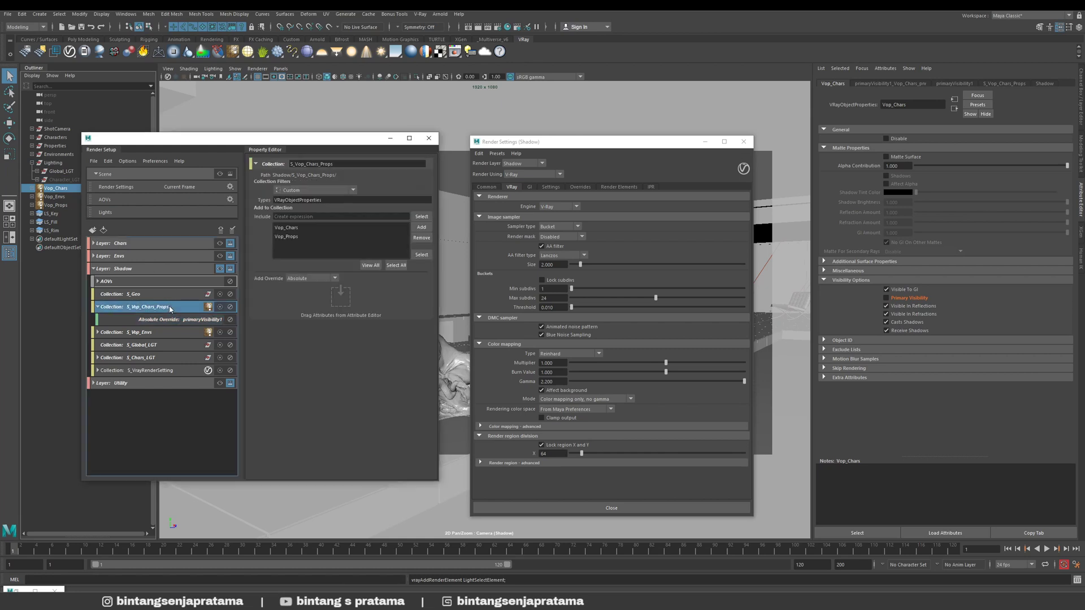
{"action": "left_click", "coordinate": [55, 204]}
{"action": "left_click", "coordinate": [60, 189]}
{"action": "left_click", "coordinate": [57, 205]}
{"action": "left_click", "coordinate": [60, 189]}
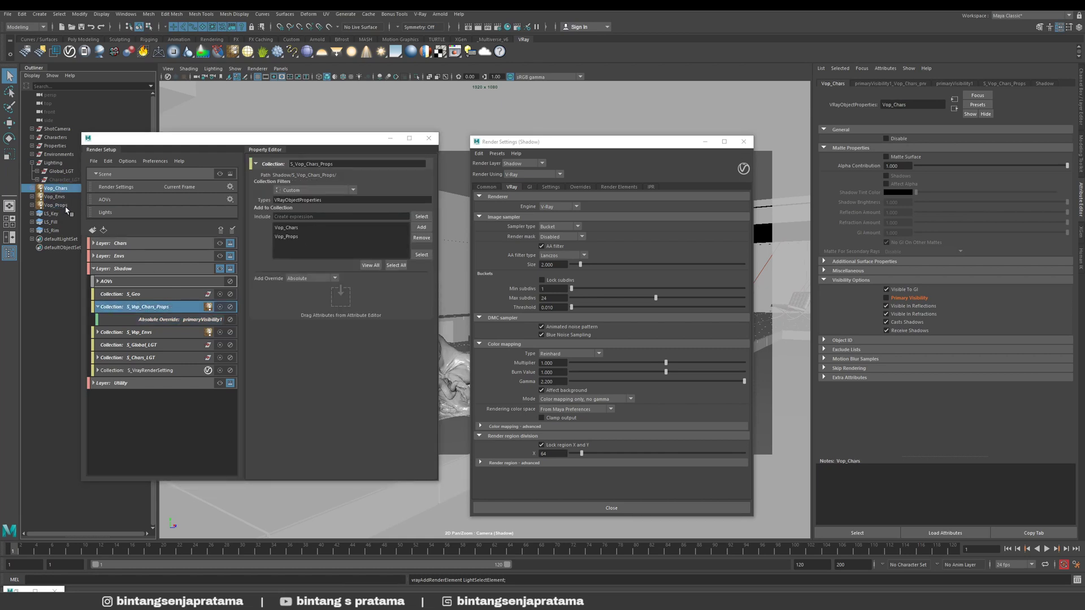
{"action": "left_click", "coordinate": [97, 308]}
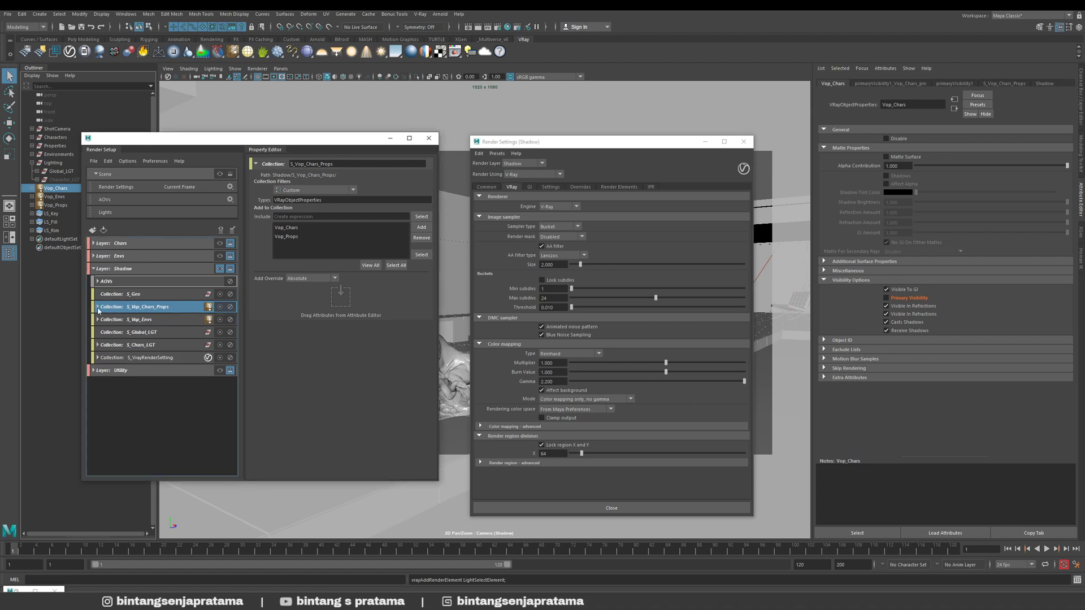
{"action": "left_click_drag", "start_coordinate": [524, 142], "coordinate": [743, 139]}
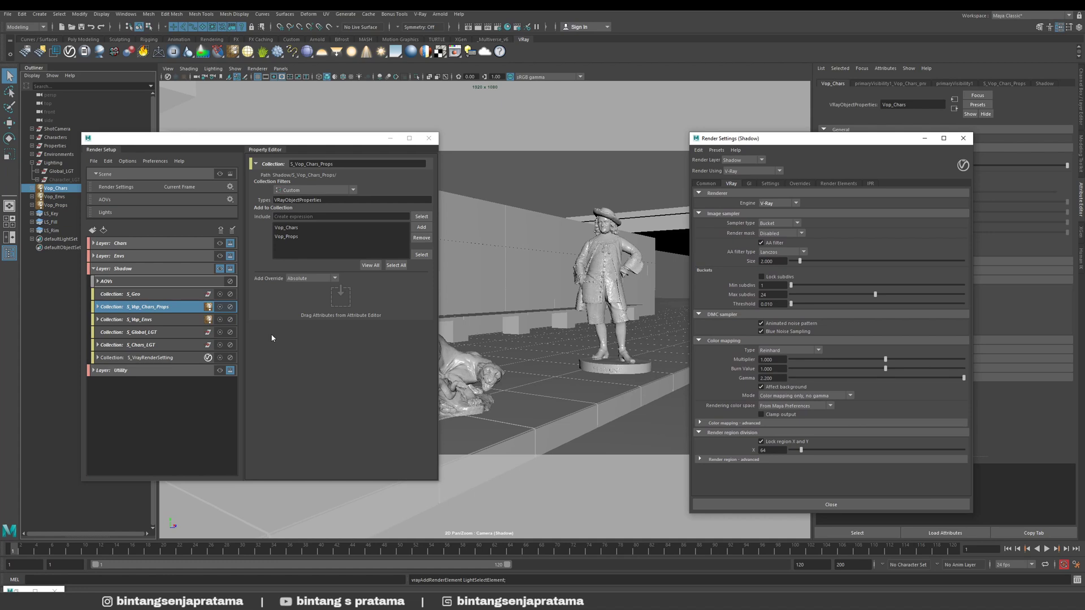
- Expand the S_Vop_Envs collection's overrides and examine the Vop_Envs matte properties, including Alpha Contribution, in the Attribute Editor
{"action": "left_click", "coordinate": [146, 322]}
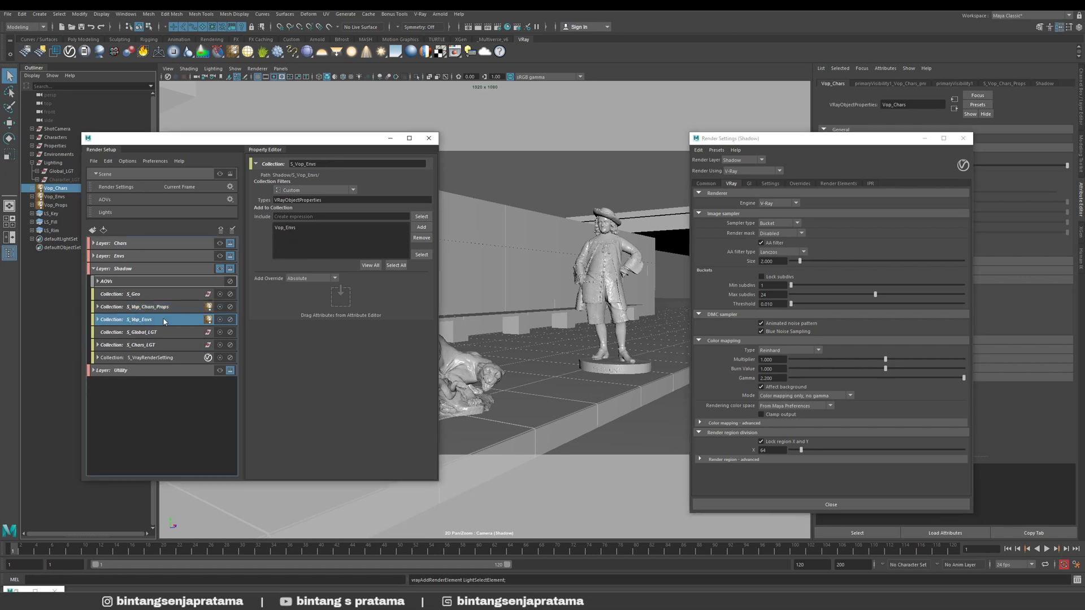
{"action": "double_click", "coordinate": [117, 321]}
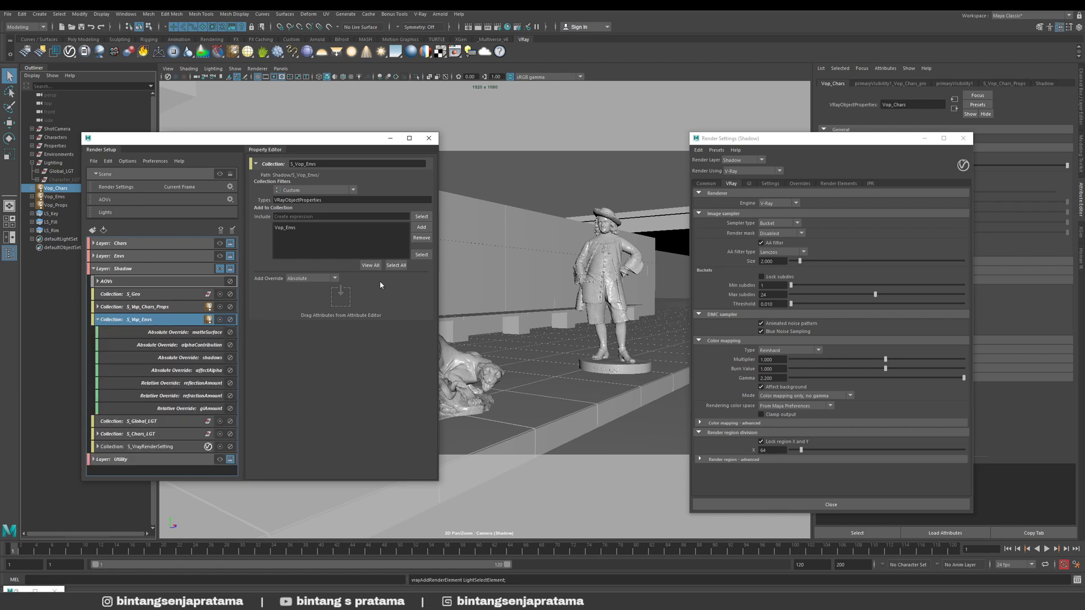
{"action": "left_click_drag", "start_coordinate": [748, 132], "coordinate": [615, 134]}
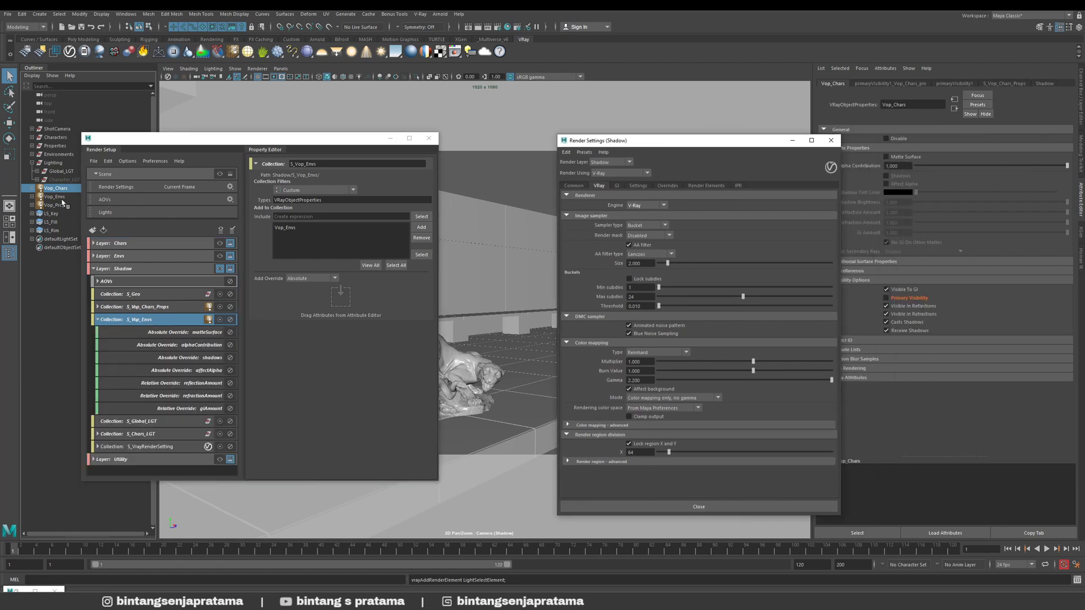
{"action": "left_click_drag", "start_coordinate": [175, 151], "coordinate": [261, 104]}
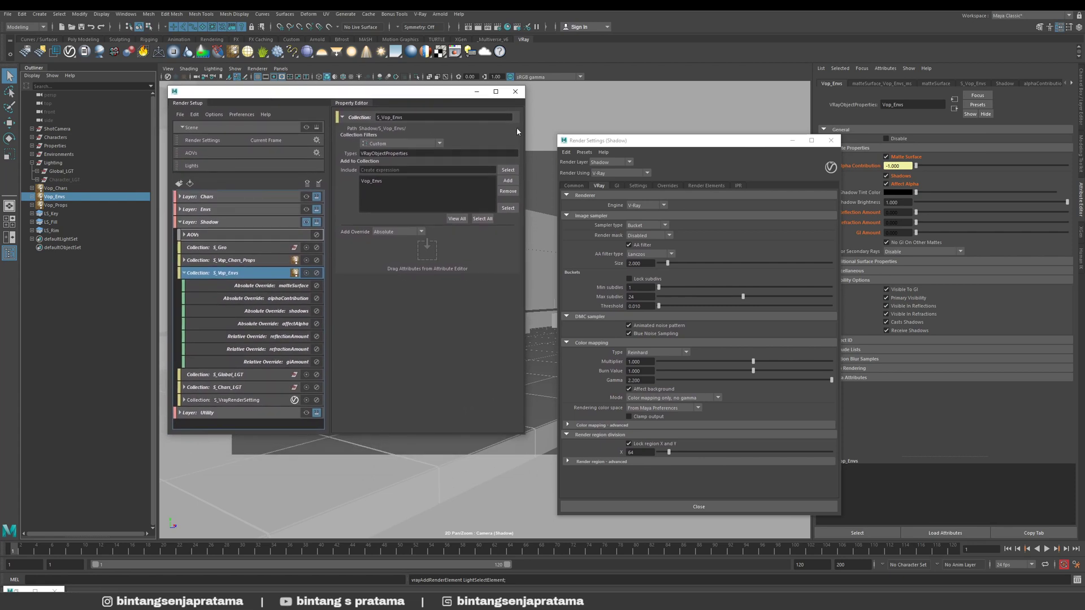
{"action": "left_click_drag", "start_coordinate": [590, 135], "coordinate": [574, 92]}
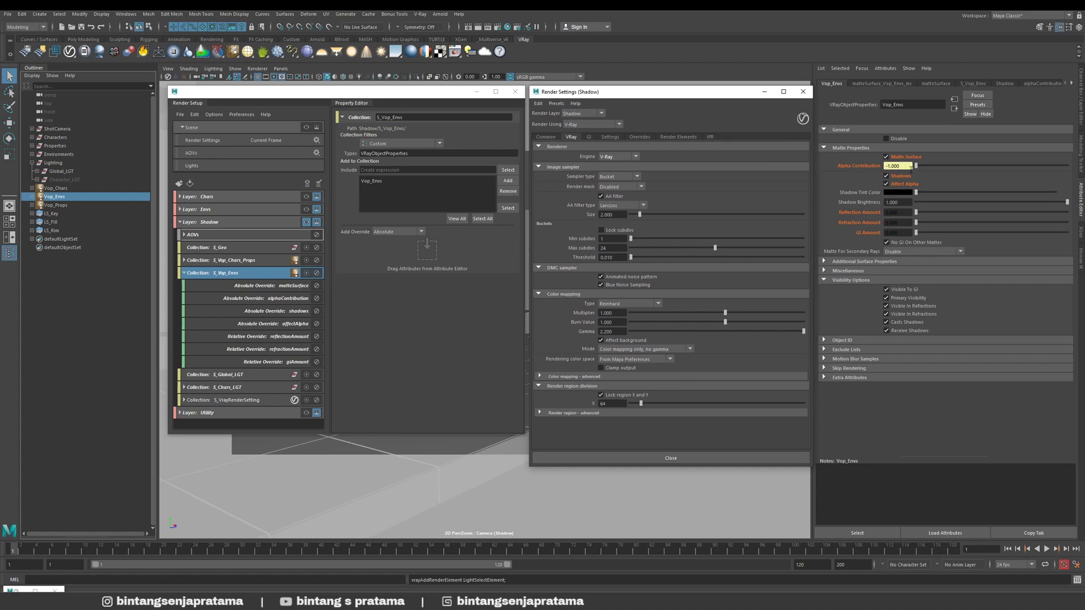
{"action": "left_click", "coordinate": [904, 168]}
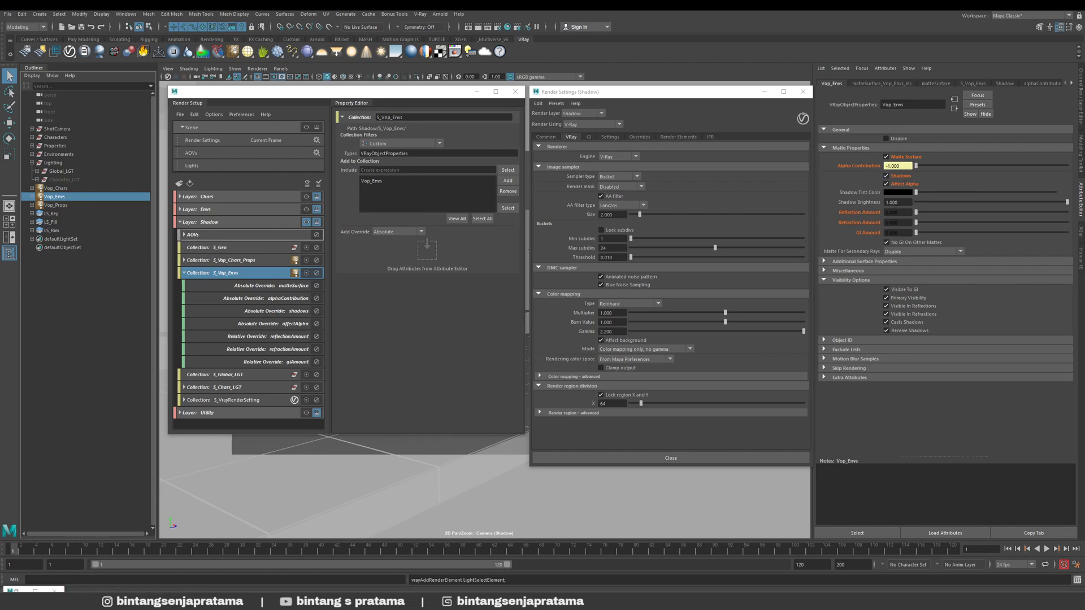
- Inspect the alpha channel of the second render in the V-Ray Frame Buffer history
{"action": "left_click", "coordinate": [16, 592]}
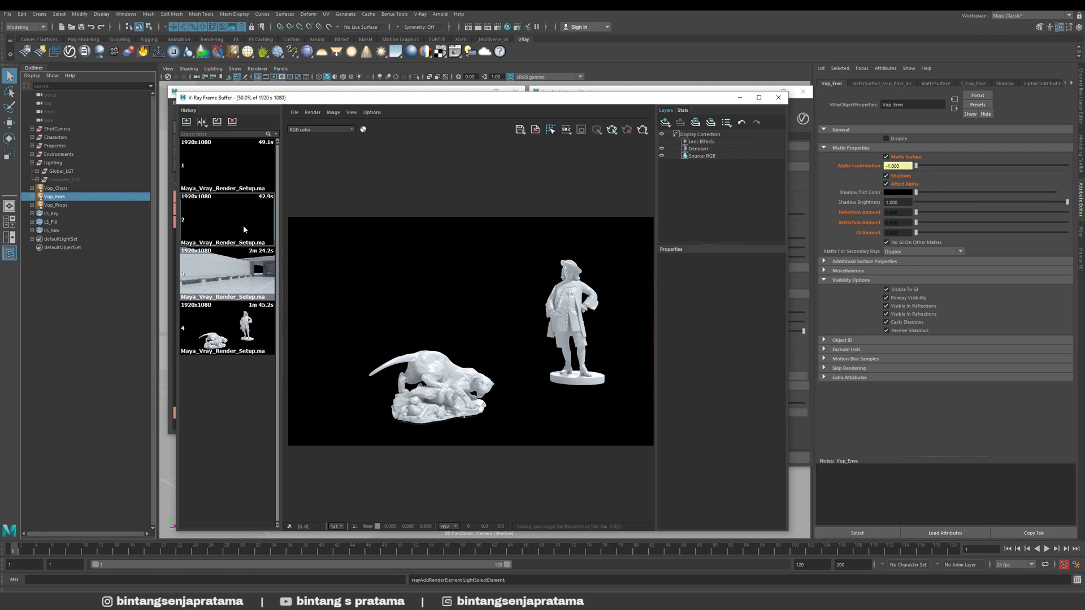
{"action": "left_click", "coordinate": [243, 229]}
{"action": "left_click", "coordinate": [328, 130]}
{"action": "left_click", "coordinate": [324, 141]}
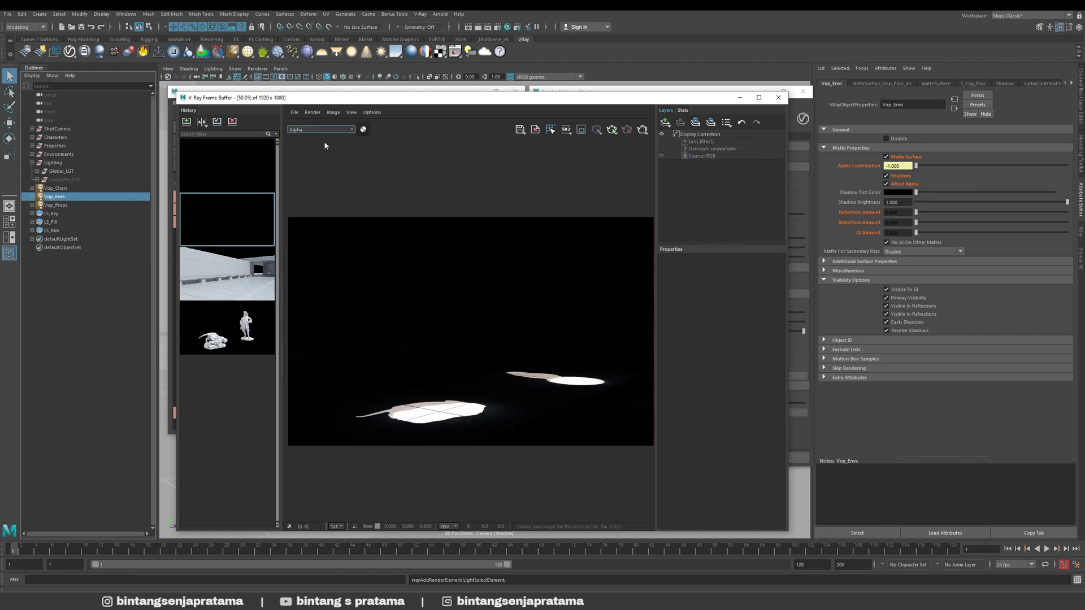
{"action": "left_click", "coordinate": [363, 130]}
{"action": "left_click", "coordinate": [363, 130]}
{"action": "left_click", "coordinate": [348, 130]}
- Review the Shadow layer's S_Global_LGT collection and the lights inside the Global_LGT group, rearranging the windows to reveal the viewport
{"action": "left_click", "coordinate": [213, 92]}
{"action": "left_click", "coordinate": [185, 273]}
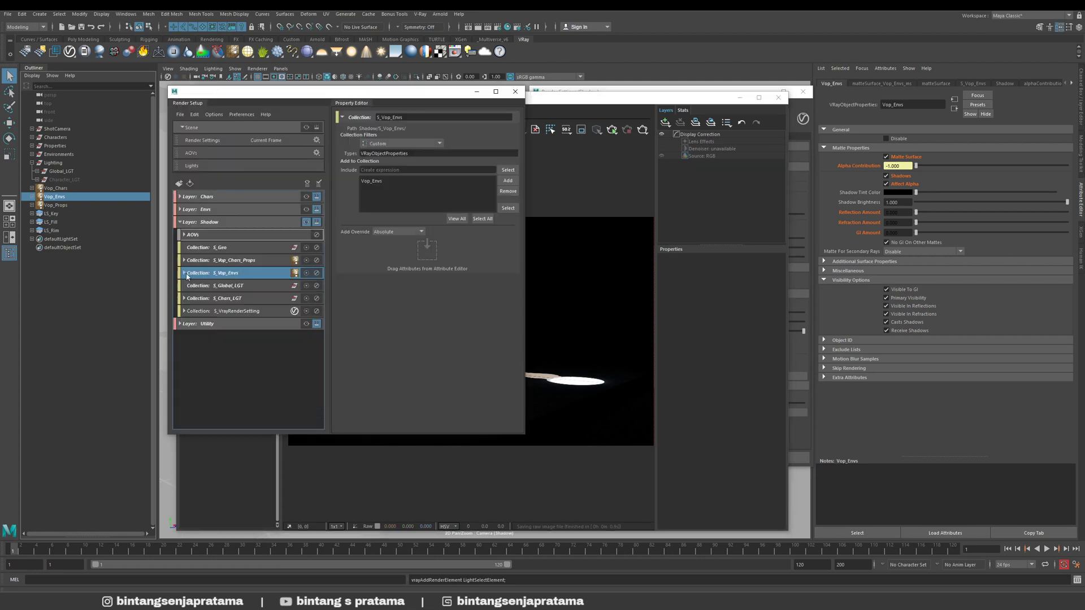
{"action": "left_click", "coordinate": [254, 285]}
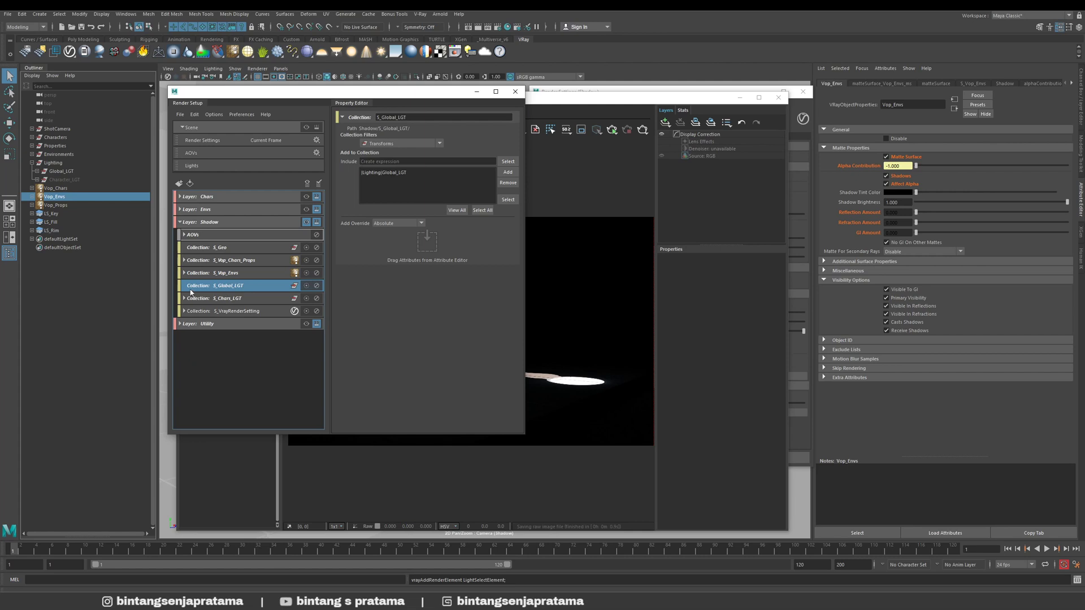
{"action": "left_click", "coordinate": [247, 277]}
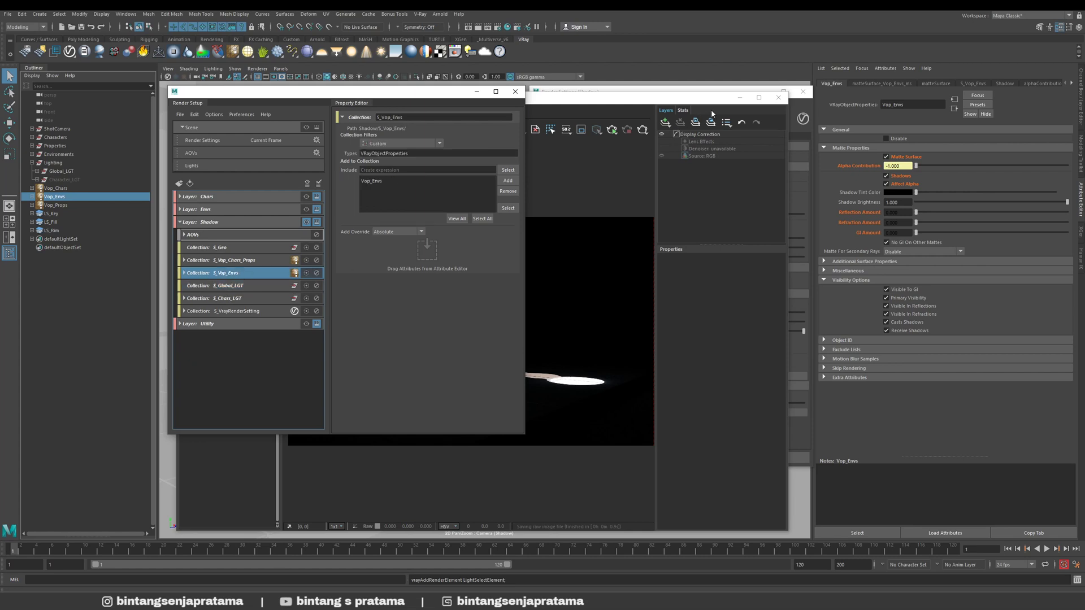
{"action": "left_click", "coordinate": [739, 98]}
{"action": "left_click", "coordinate": [243, 288]}
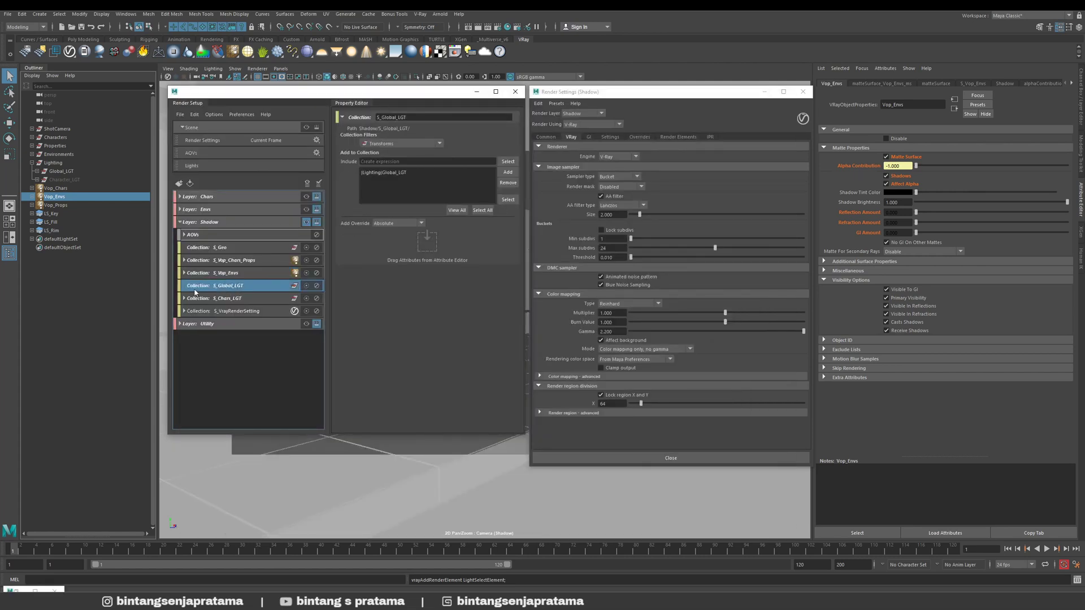
{"action": "left_click", "coordinate": [60, 171]}
{"action": "left_click", "coordinate": [37, 171]}
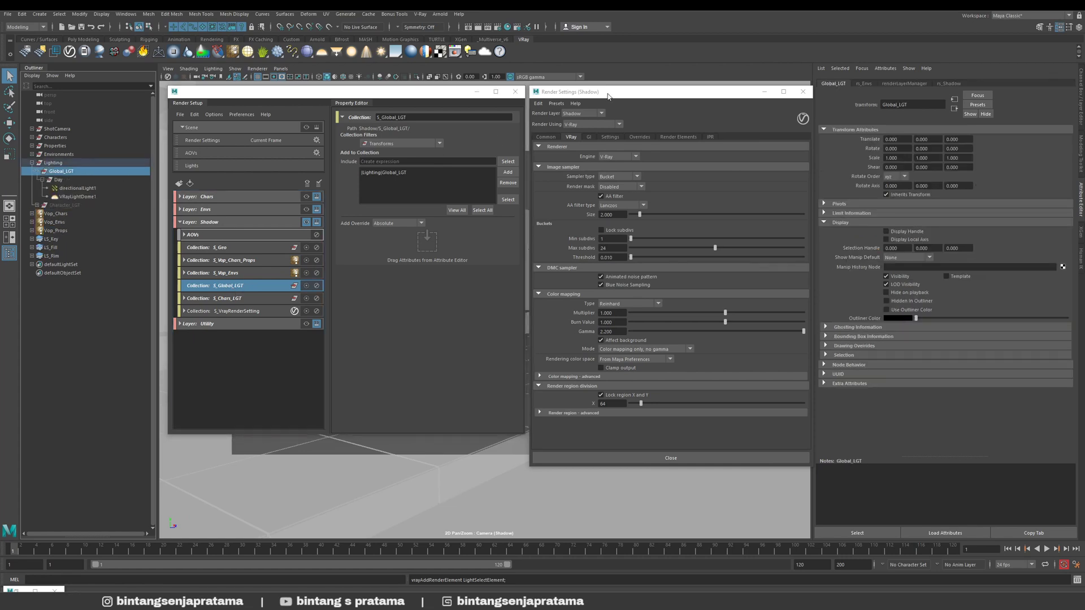
{"action": "left_click_drag", "start_coordinate": [588, 91], "coordinate": [614, 107]}
{"action": "left_click_drag", "start_coordinate": [454, 106], "coordinate": [428, 123]}
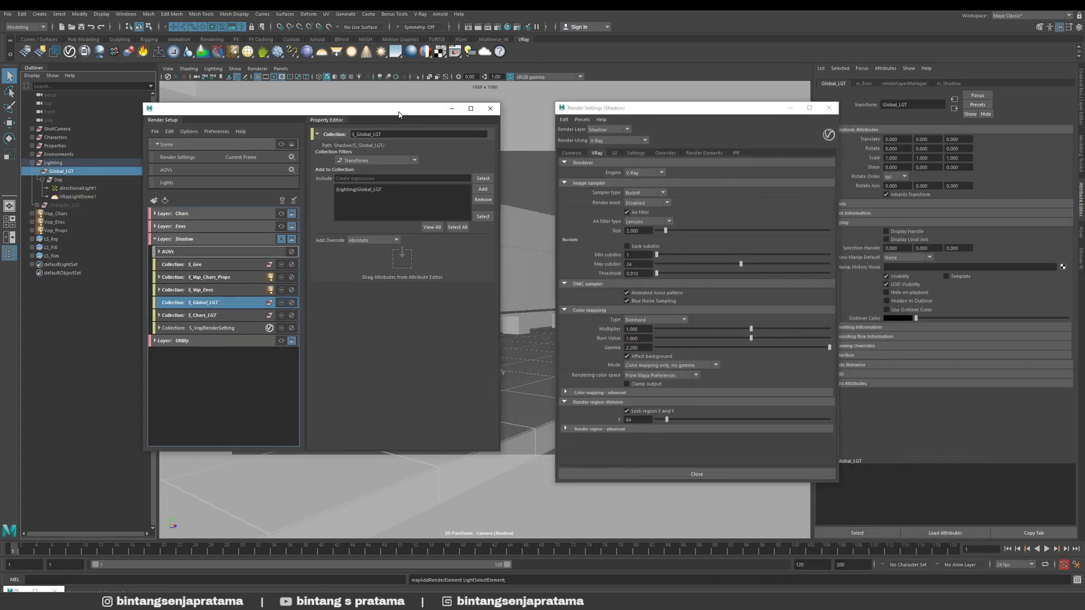
{"action": "left_click_drag", "start_coordinate": [635, 109], "coordinate": [734, 117]}
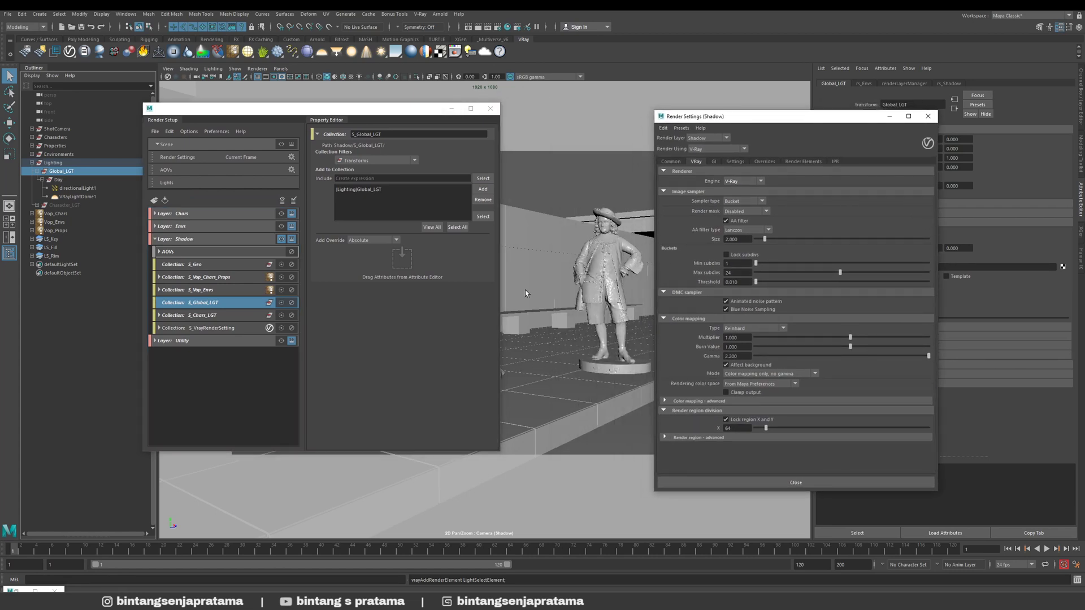
- Examine the visibility override in the S_Chars_LGT collection and the matching attributes of the Character_LGT group
{"action": "left_click", "coordinate": [209, 319]}
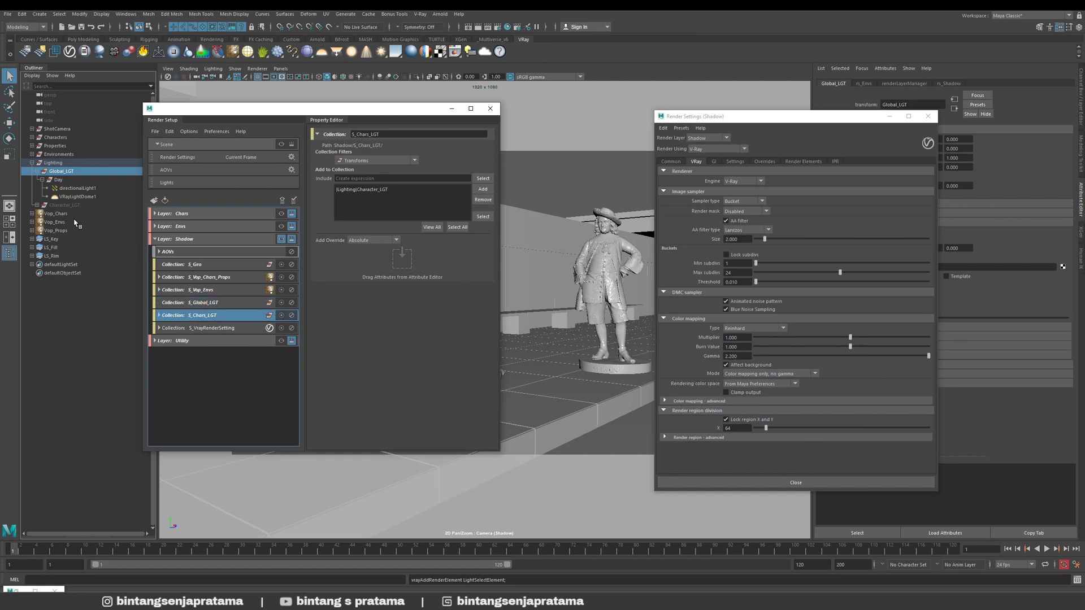
{"action": "left_click", "coordinate": [160, 316]}
{"action": "left_click", "coordinate": [235, 329]}
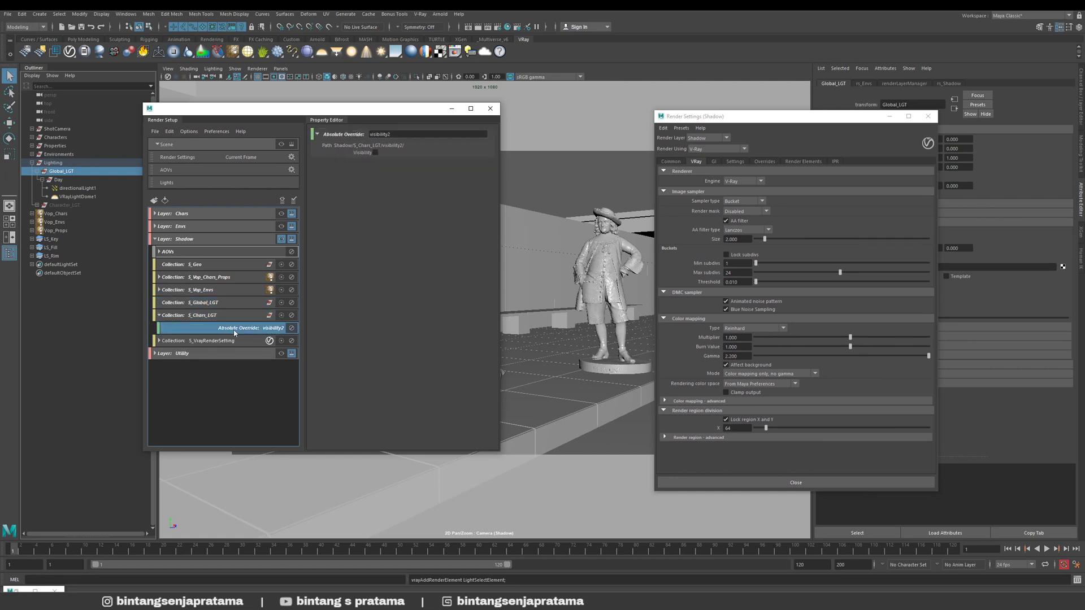
{"action": "left_click_drag", "start_coordinate": [726, 116], "coordinate": [583, 107]}
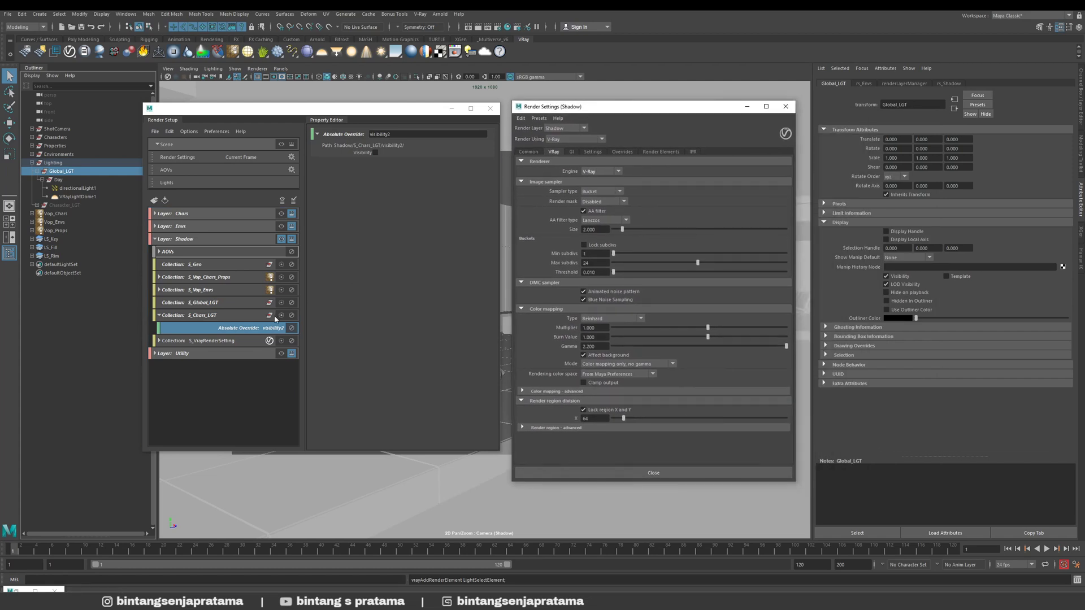
{"action": "left_click", "coordinate": [64, 205]}
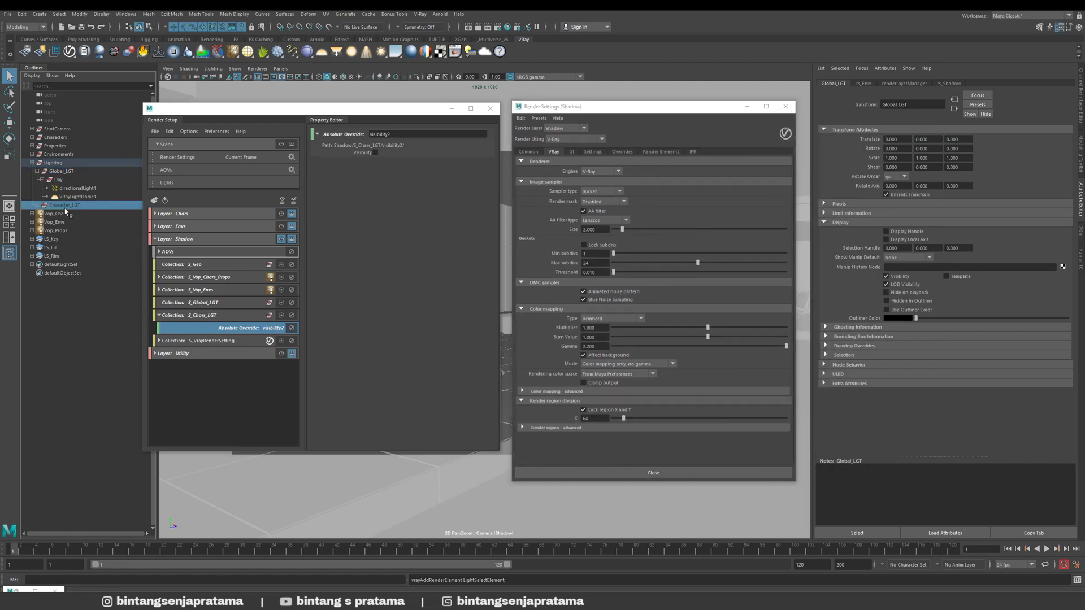
{"action": "left_click", "coordinate": [226, 317]}
{"action": "left_click", "coordinate": [160, 316]}
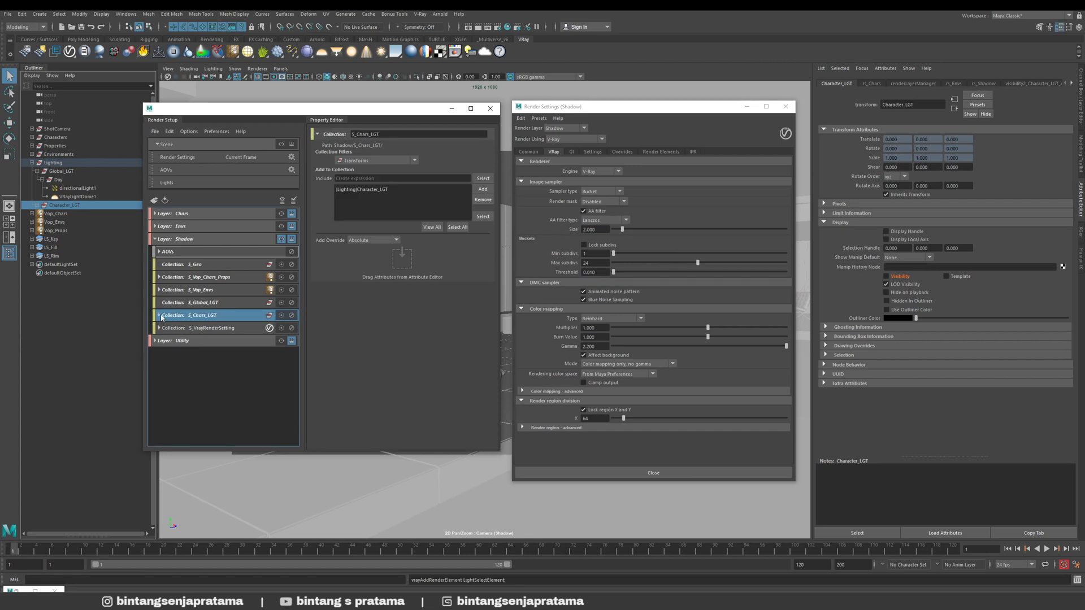
- Review the S_VrayRenderSetting collection's overrides alongside the Shadow layer's material override and GI render settings
{"action": "left_click", "coordinate": [160, 329]}
{"action": "left_click", "coordinate": [159, 328]}
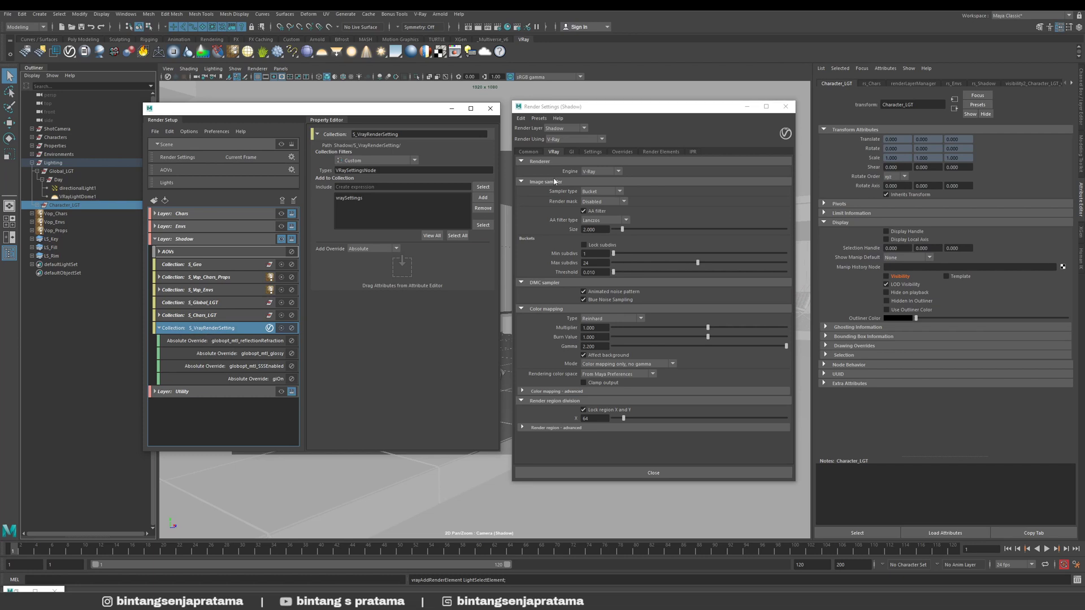
{"action": "left_click", "coordinate": [622, 152]}
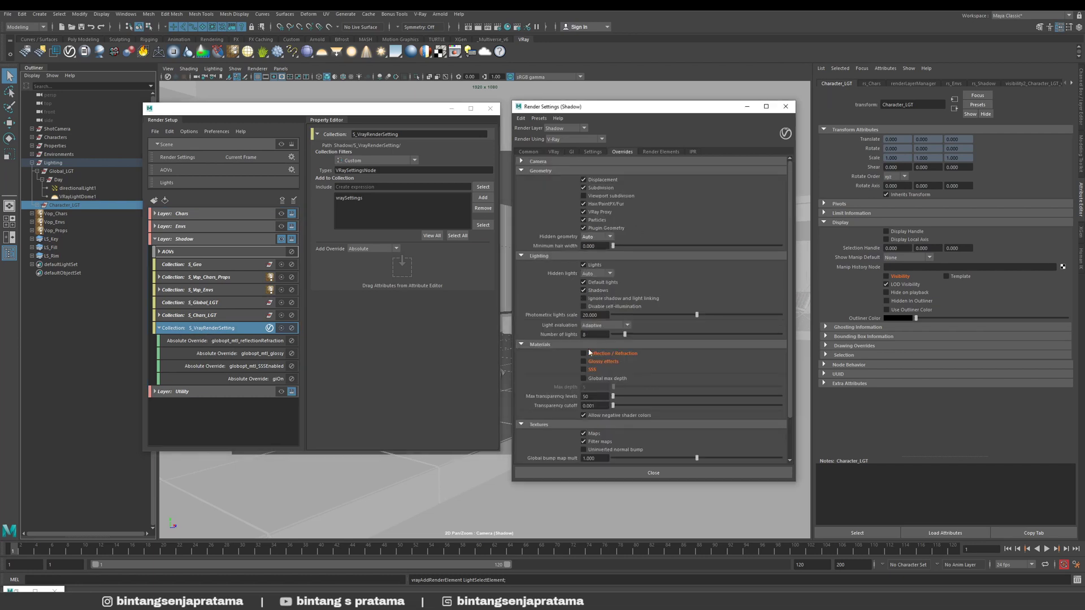
{"action": "scroll", "coordinate": [582, 363], "scroll_direction": "down", "scroll_amount": 3}
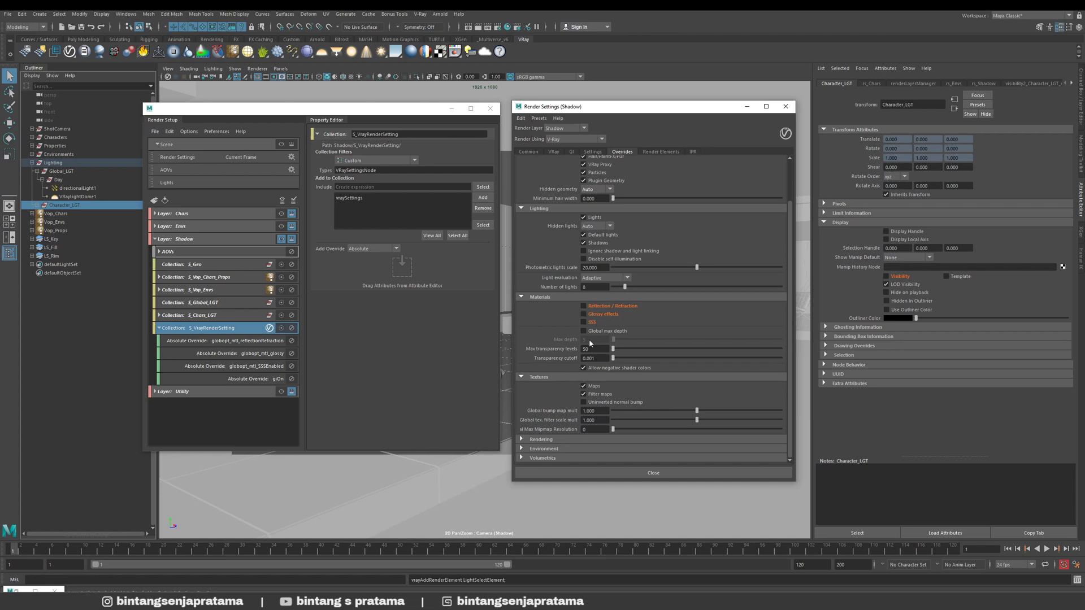
{"action": "left_click", "coordinate": [572, 152]}
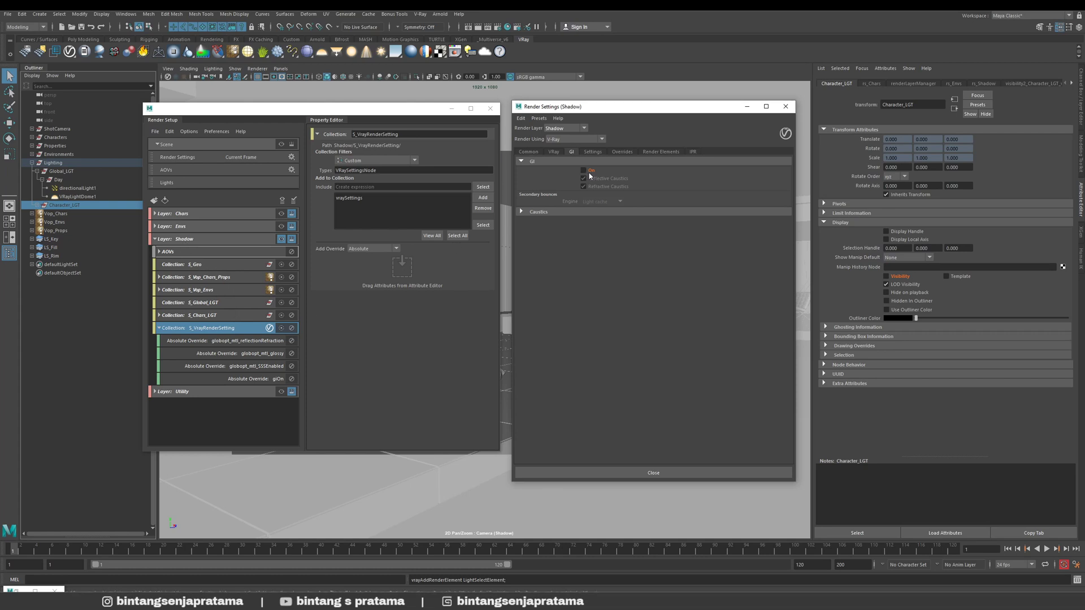
- Inspect the attributes of the vrayRE_Extra_Tex_CAO render element in the Shadow layer's render settings
{"action": "left_click", "coordinate": [660, 152]}
{"action": "left_click", "coordinate": [622, 151]}
{"action": "left_click", "coordinate": [653, 152]}
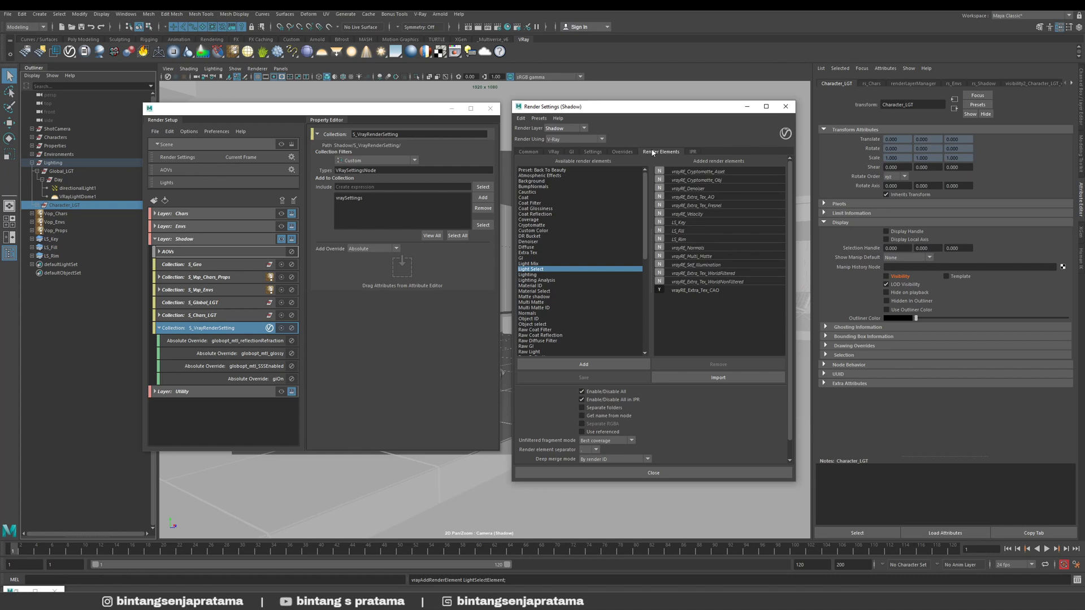
{"action": "left_click", "coordinate": [702, 290]}
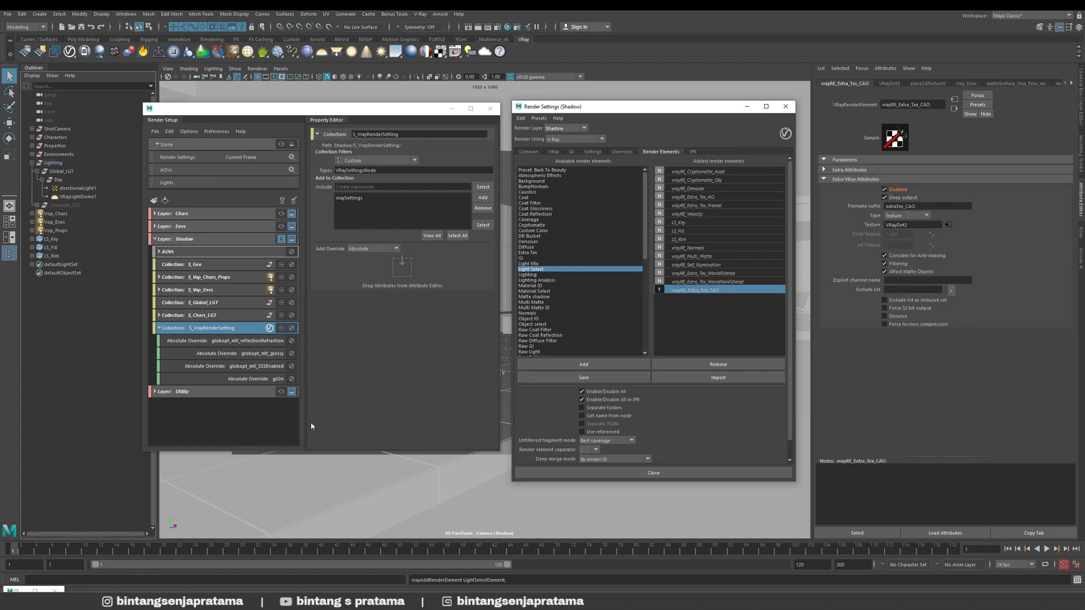
- Examine the extraTex_CAO_VRayDirt2 channel of the shadow render up close in the V-Ray Frame Buffer
{"action": "left_click", "coordinate": [18, 591]}
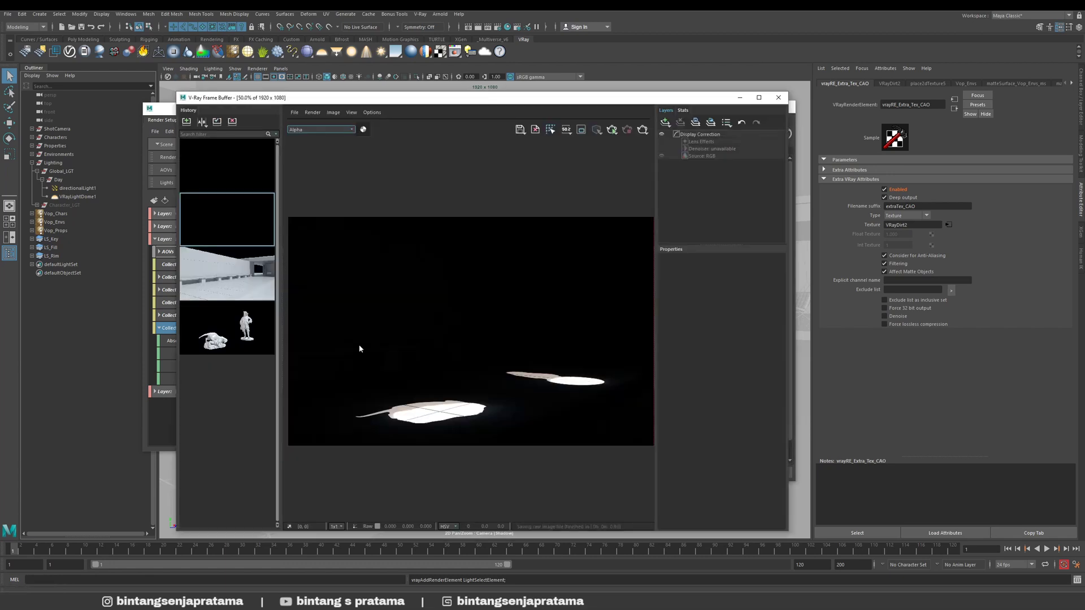
{"action": "left_click", "coordinate": [340, 133]}
{"action": "left_click", "coordinate": [326, 148]}
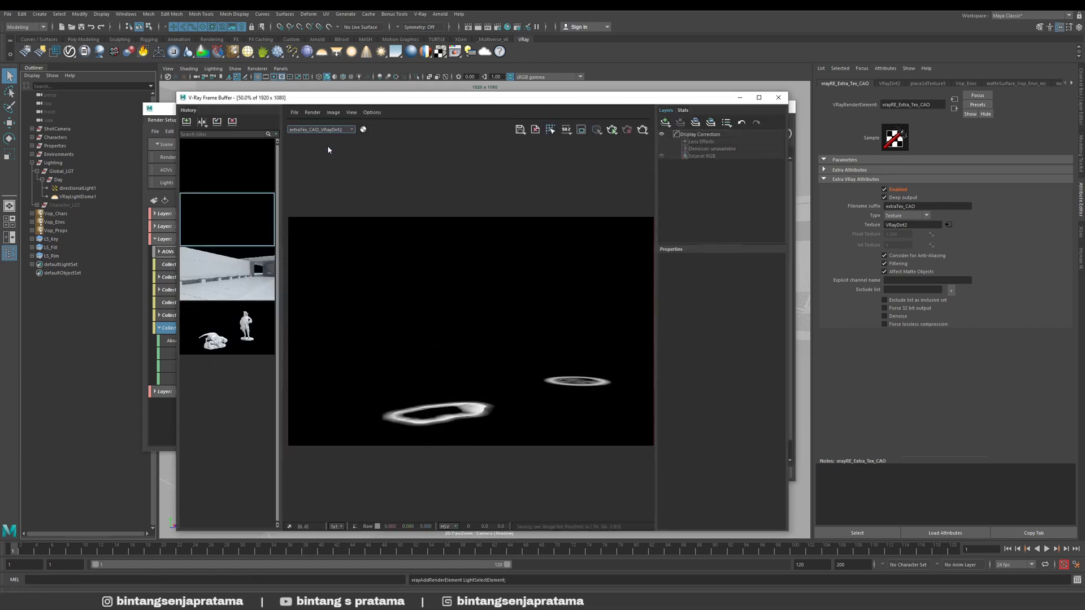
{"action": "scroll", "coordinate": [480, 415], "scroll_direction": "up", "scroll_amount": 2}
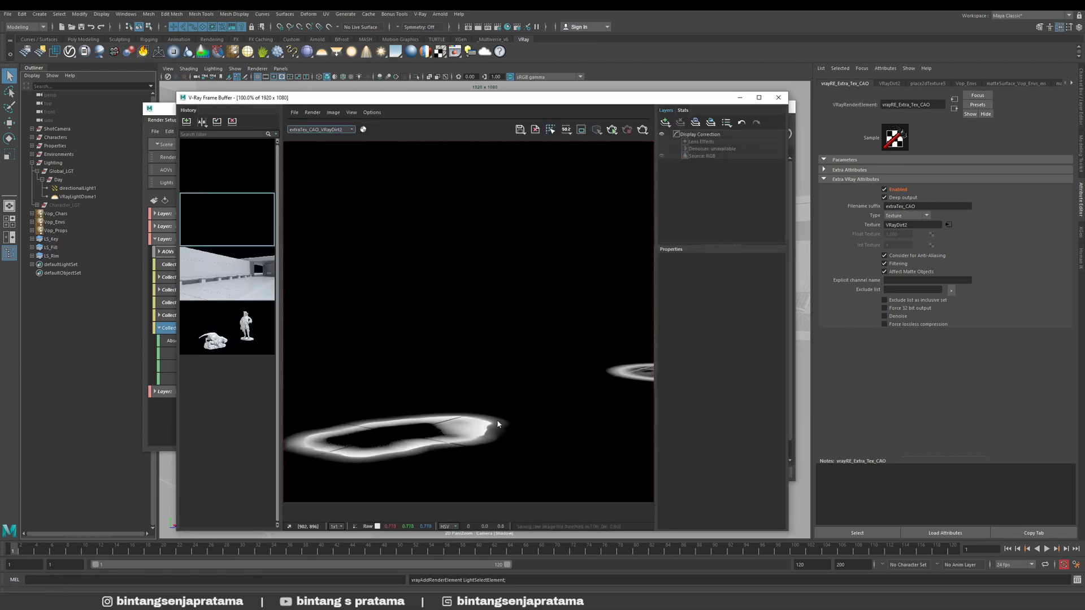
{"action": "scroll", "coordinate": [476, 401], "scroll_direction": "down", "scroll_amount": 2}
{"action": "left_click", "coordinate": [740, 97]}
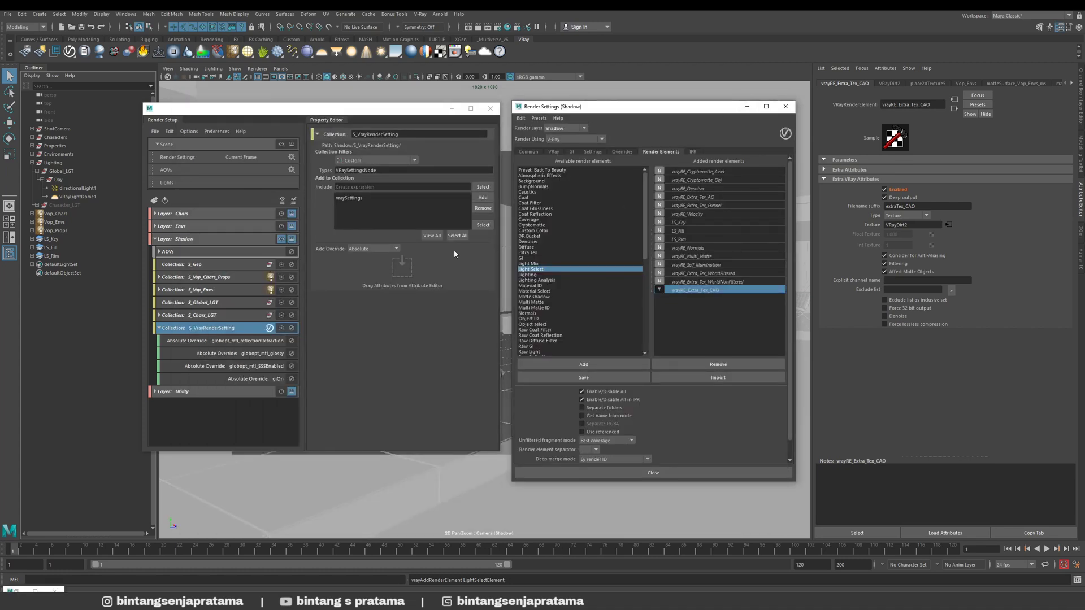
- Switch to the master layer and add an Extra Tex render element, selecting it for editing
{"action": "left_click_drag", "start_coordinate": [412, 111], "coordinate": [408, 110]}
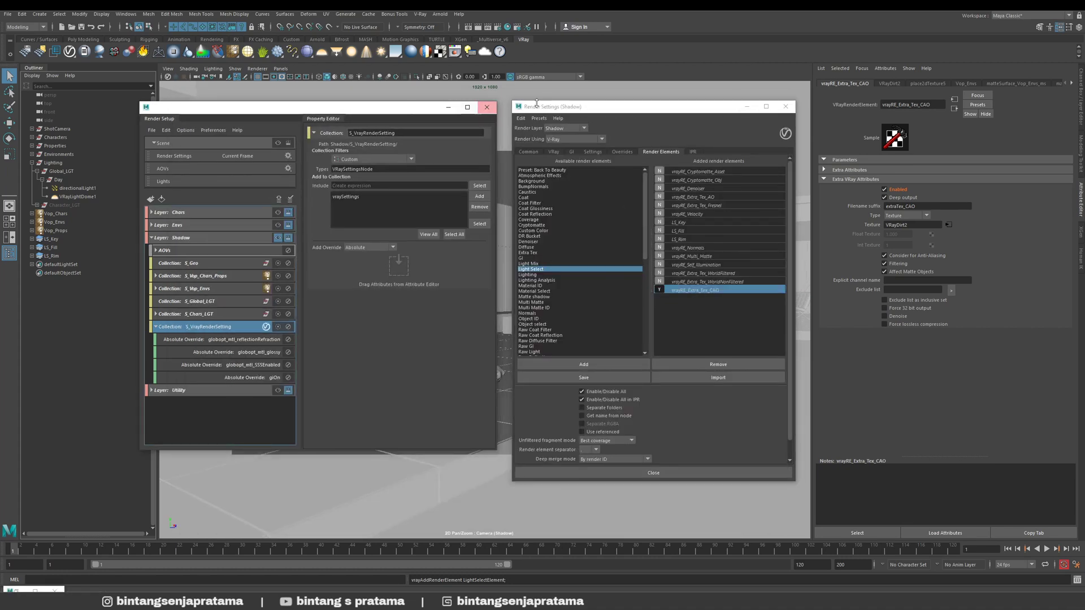
{"action": "left_click_drag", "start_coordinate": [570, 108], "coordinate": [557, 110]}
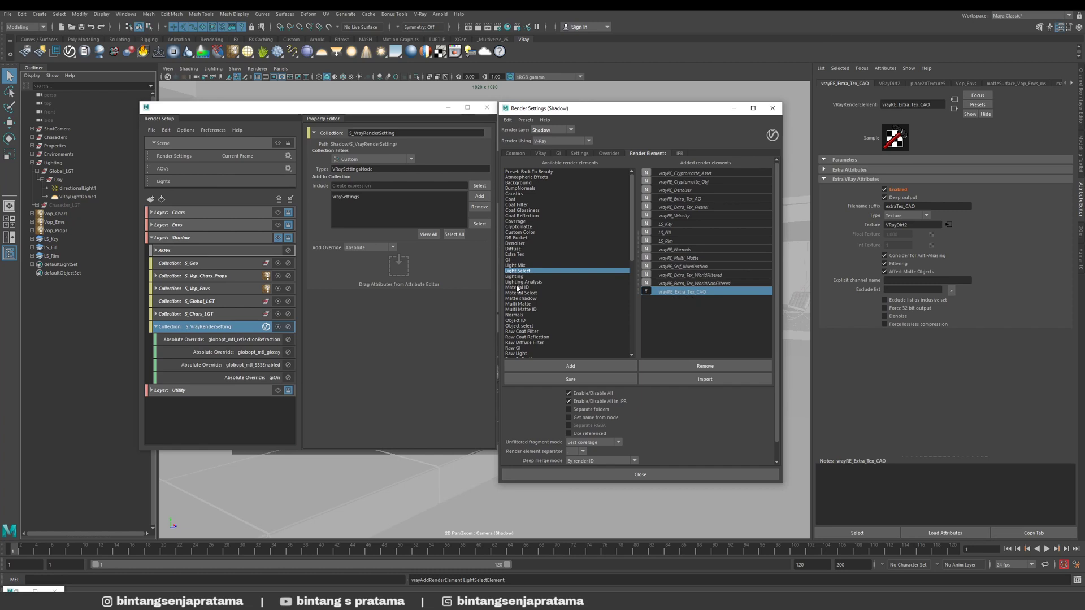
{"action": "left_click", "coordinate": [519, 255]}
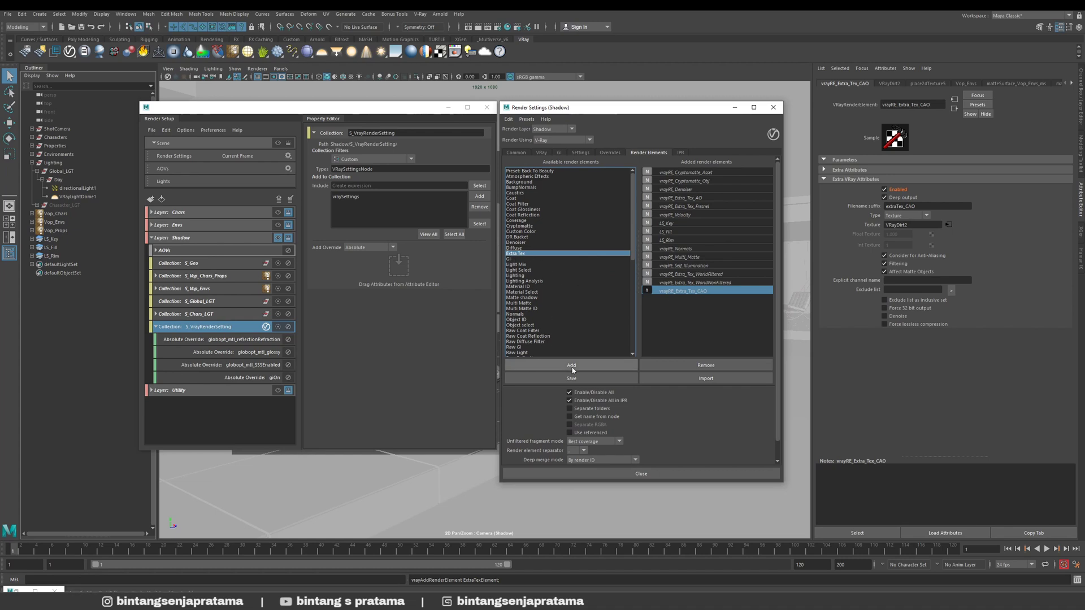
{"action": "left_click", "coordinate": [277, 143]}
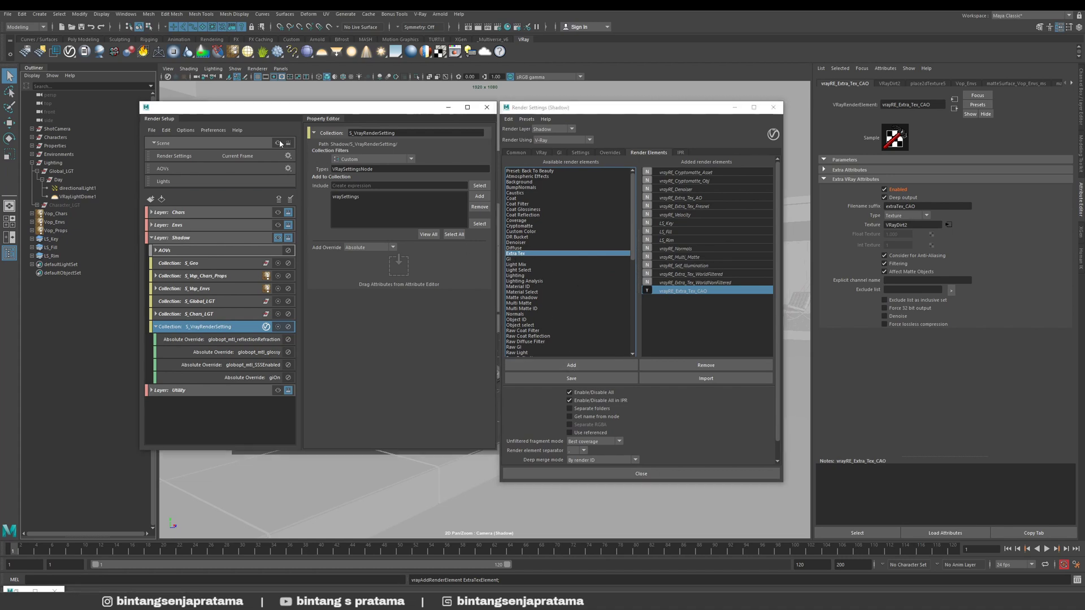
{"action": "left_click", "coordinate": [571, 365]}
{"action": "left_click", "coordinate": [684, 299]}
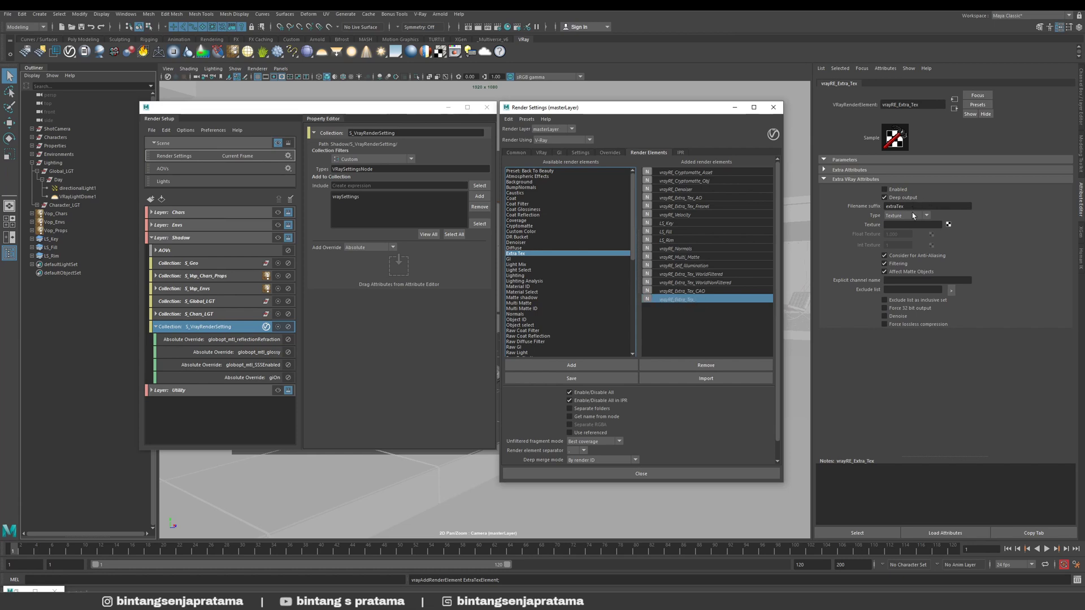
- Assign a VRay Dirt texture to the new Extra Tex element, with white occluded color and black unoccluded color
{"action": "left_click", "coordinate": [949, 225]}
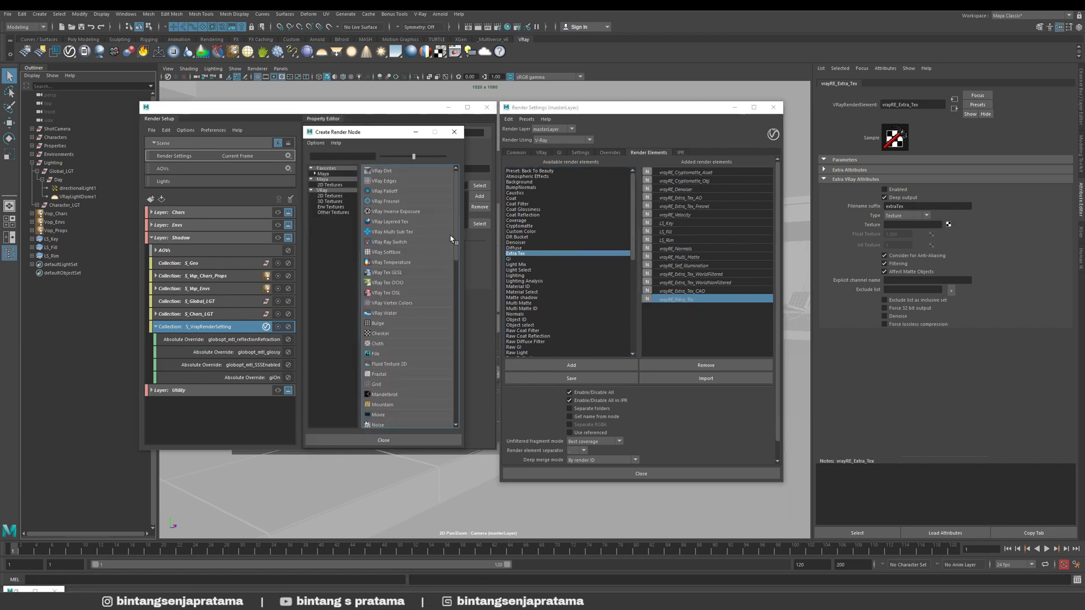
{"action": "left_click", "coordinate": [387, 173]}
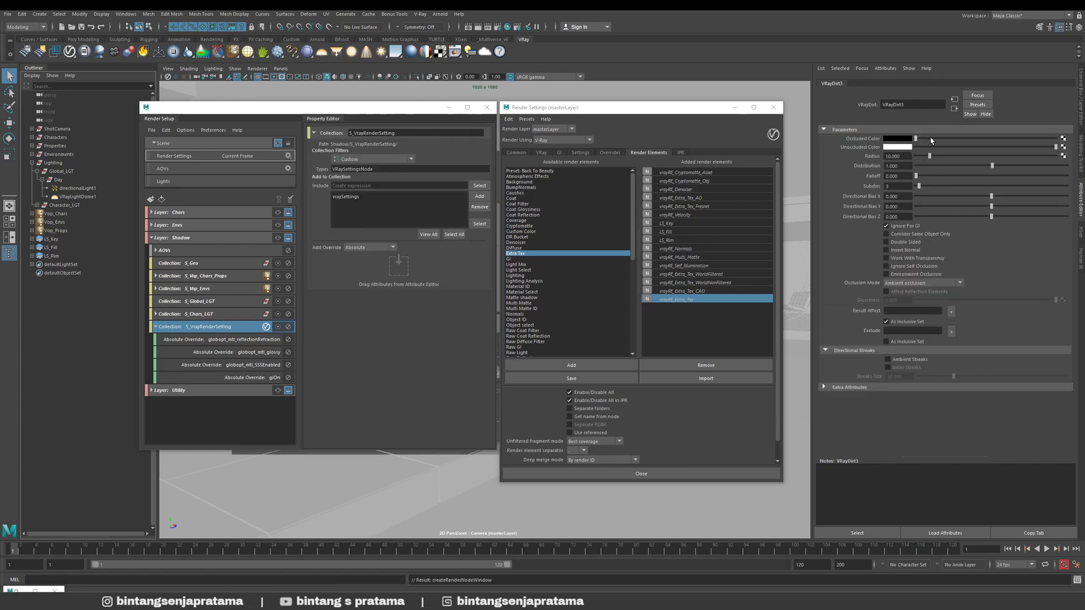
{"action": "left_click_drag", "start_coordinate": [938, 139], "coordinate": [1056, 138]}
{"action": "left_click_drag", "start_coordinate": [919, 147], "coordinate": [907, 147]}
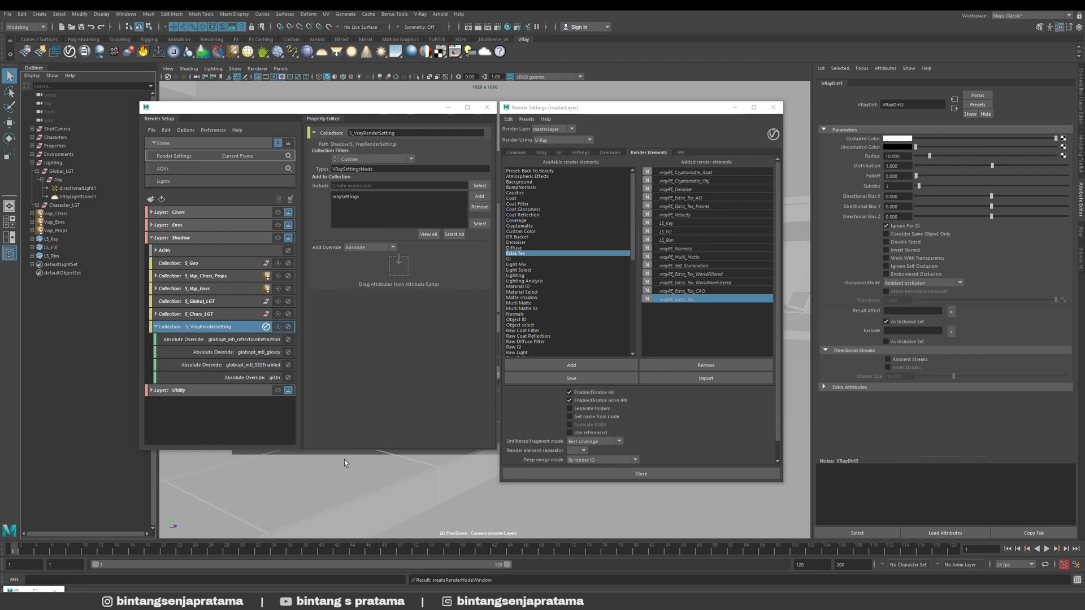
- Recheck the contact occlusion pass in the V-Ray Frame Buffer and show the attributes of vrayRE_Extra_Tex_CAO
{"action": "left_click", "coordinate": [16, 590]}
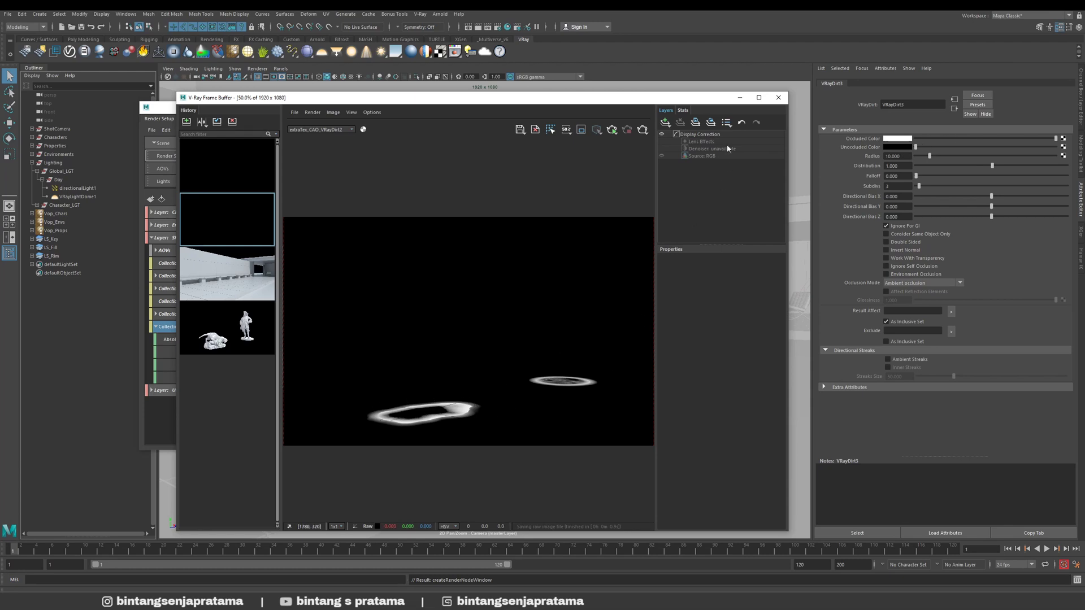
{"action": "left_click", "coordinate": [740, 100]}
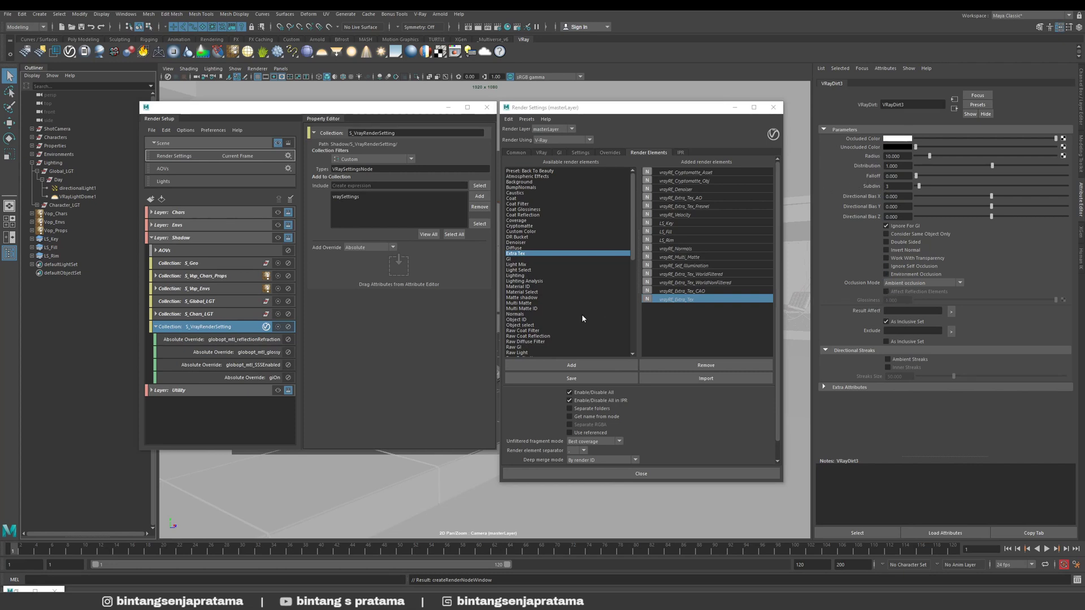
{"action": "left_click", "coordinate": [692, 292]}
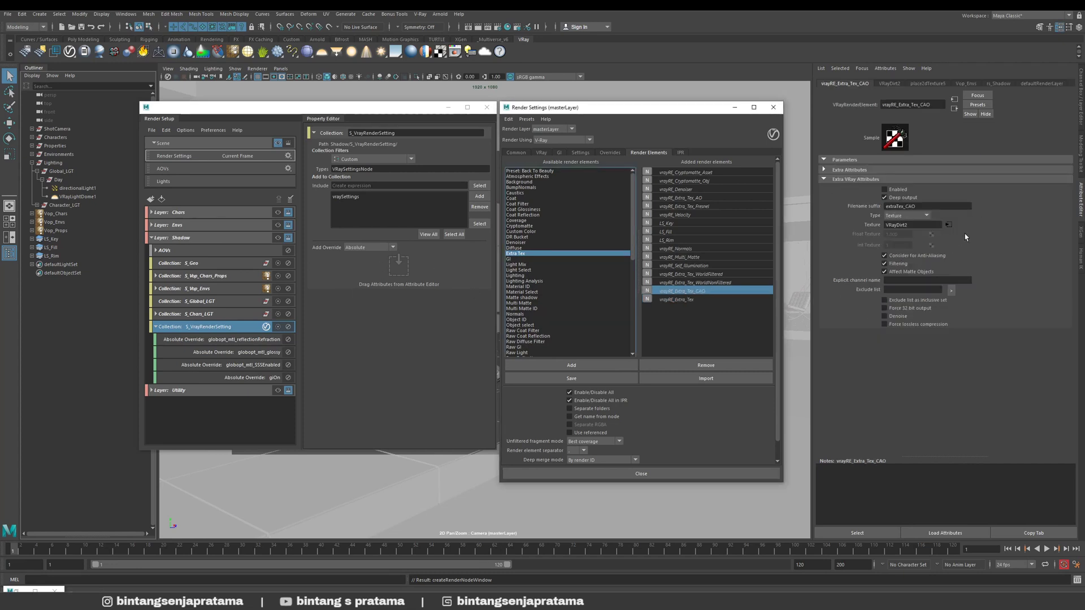
- Review the Result Affect set of the CAO element's VRay Dirt texture and remove the surplus vrayRE_Extra_Tex render element
{"action": "left_click", "coordinate": [949, 226]}
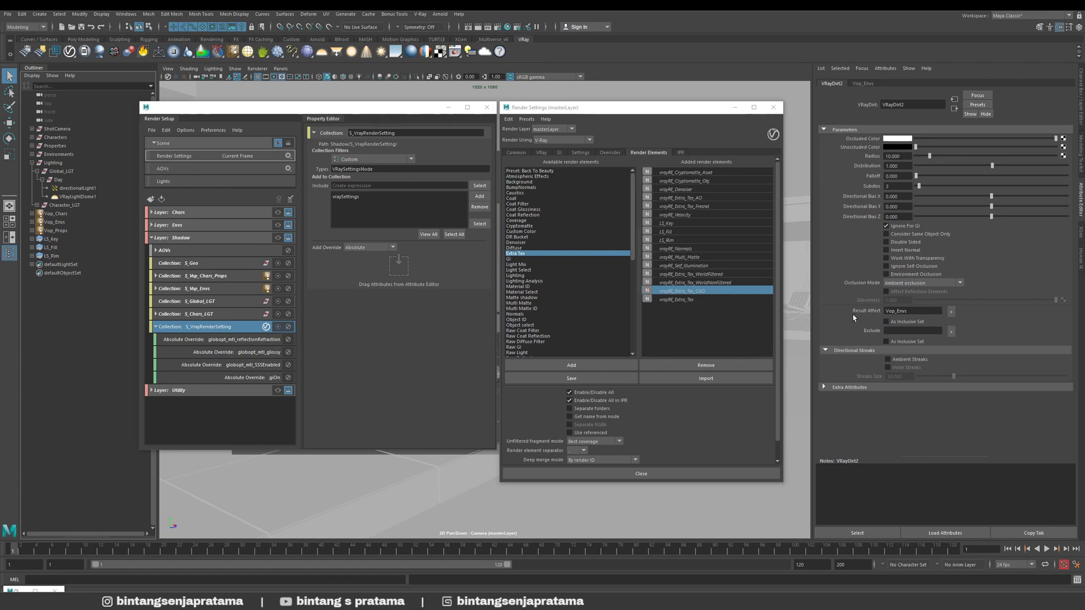
{"action": "left_click_drag", "start_coordinate": [910, 314], "coordinate": [876, 314]}
{"action": "left_click", "coordinate": [681, 303]}
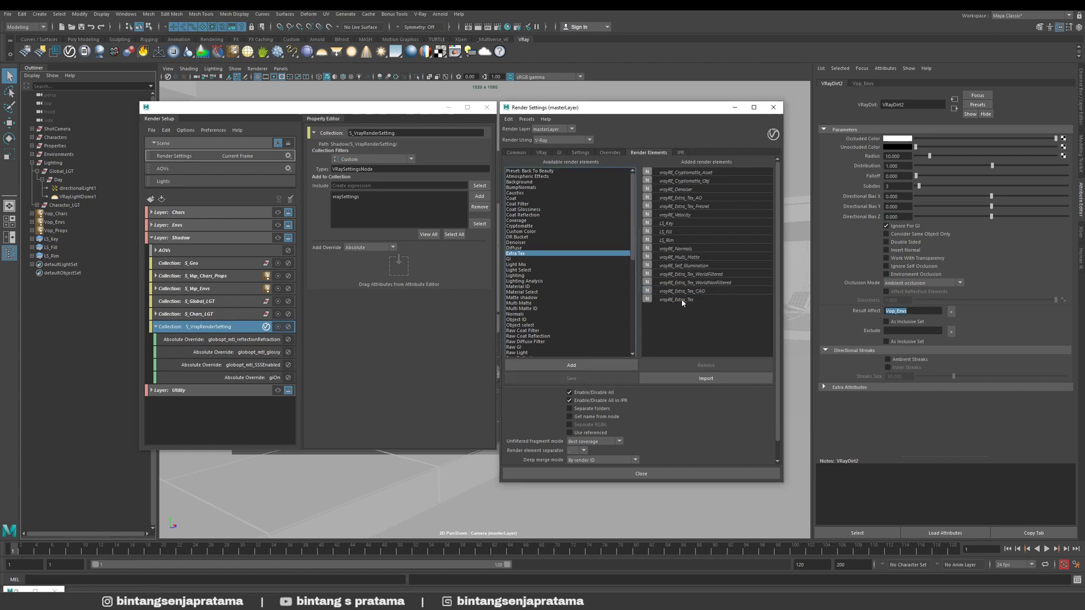
{"action": "left_click", "coordinate": [685, 291]}
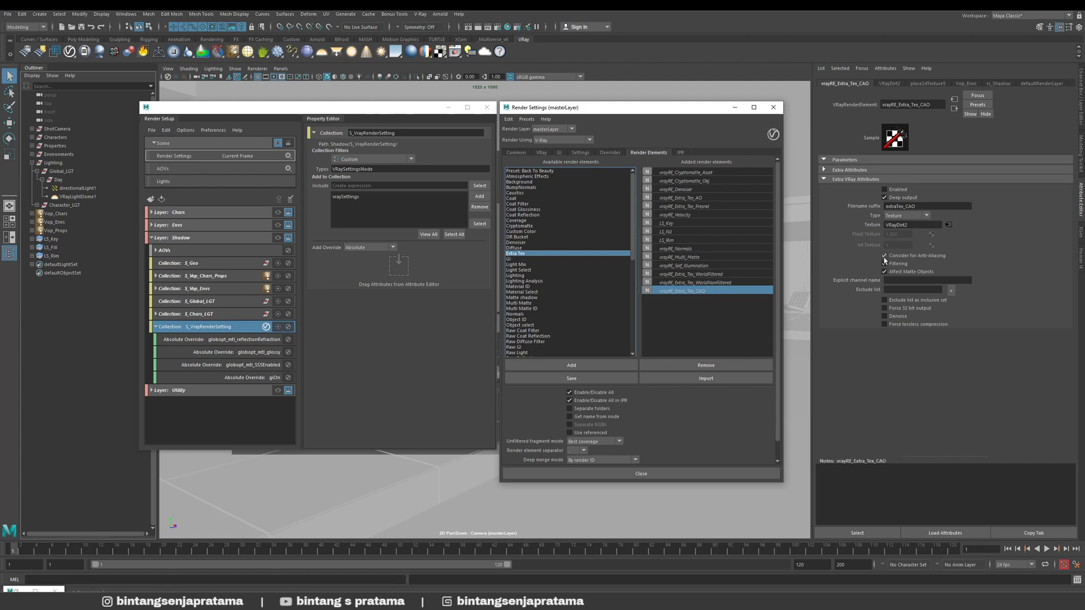
- Inspect the vrayRE_Extra_Tex_CAO_col collection and its enabled override among the Shadow layer's AOVs
{"action": "left_click", "coordinate": [157, 251]}
{"action": "double_click", "coordinate": [204, 266]}
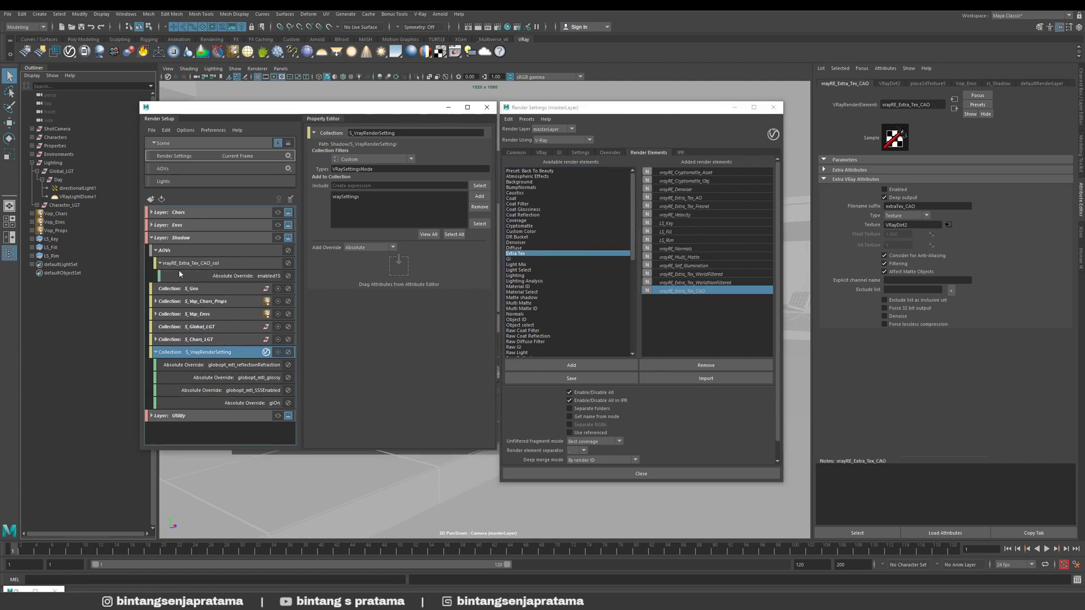
{"action": "left_click", "coordinate": [161, 264]}
{"action": "left_click", "coordinate": [217, 265]}
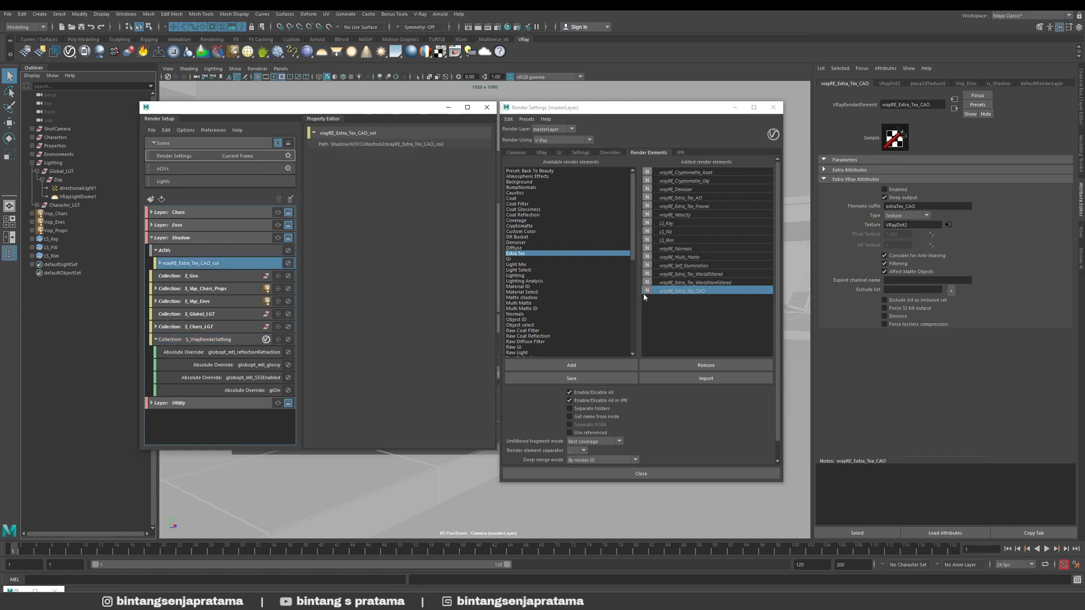
- Make the Shadow layer visible and check the override options on the Enabled attribute of vrayRE_Extra_Tex_CAO
{"action": "left_click", "coordinate": [277, 238]}
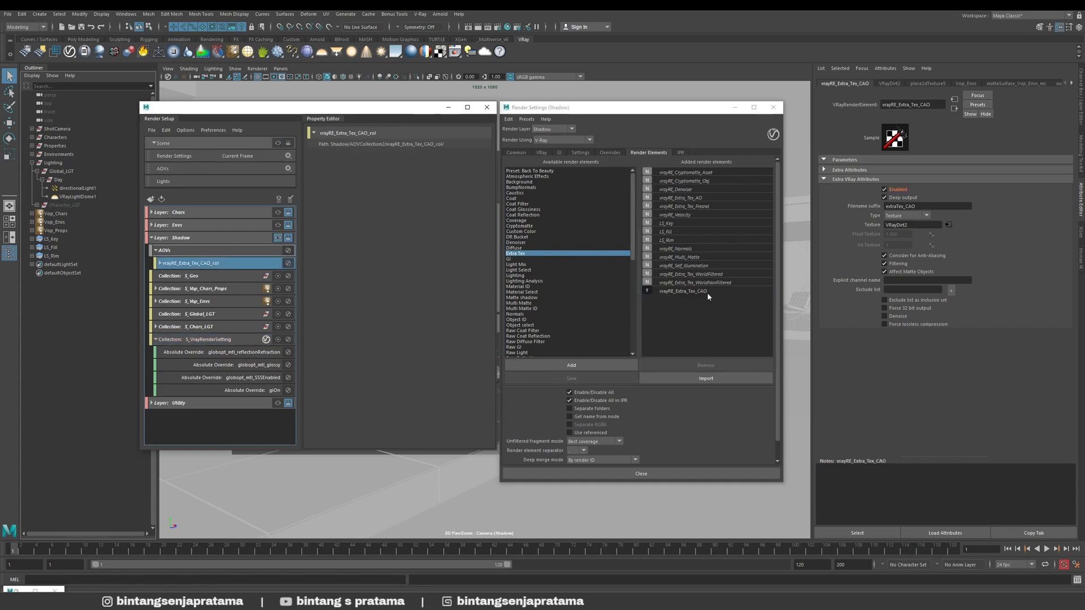
{"action": "left_click", "coordinate": [649, 292]}
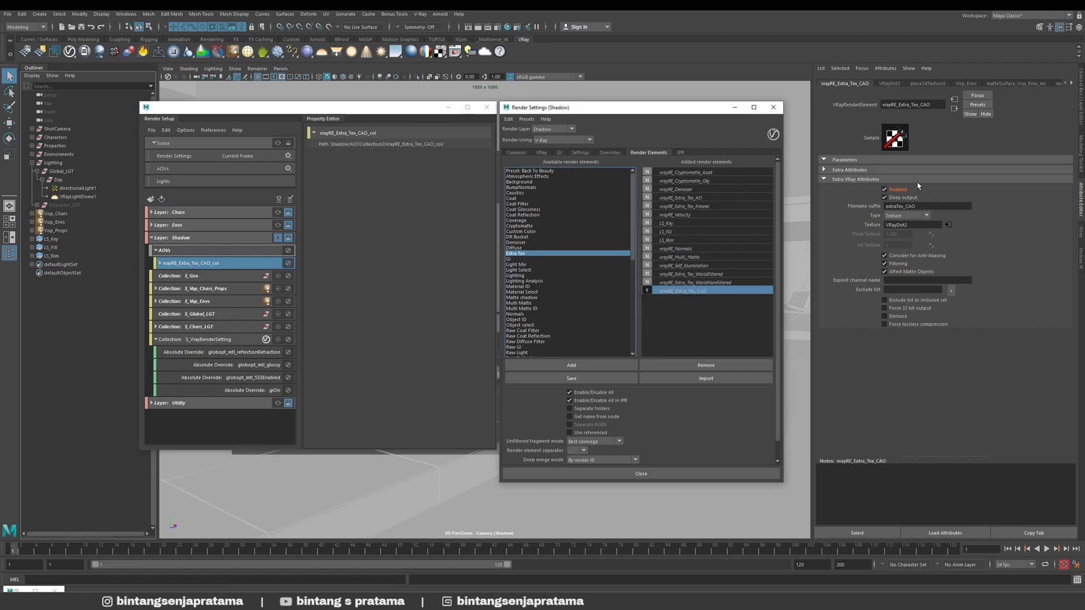
{"action": "right_click", "coordinate": [903, 191]}
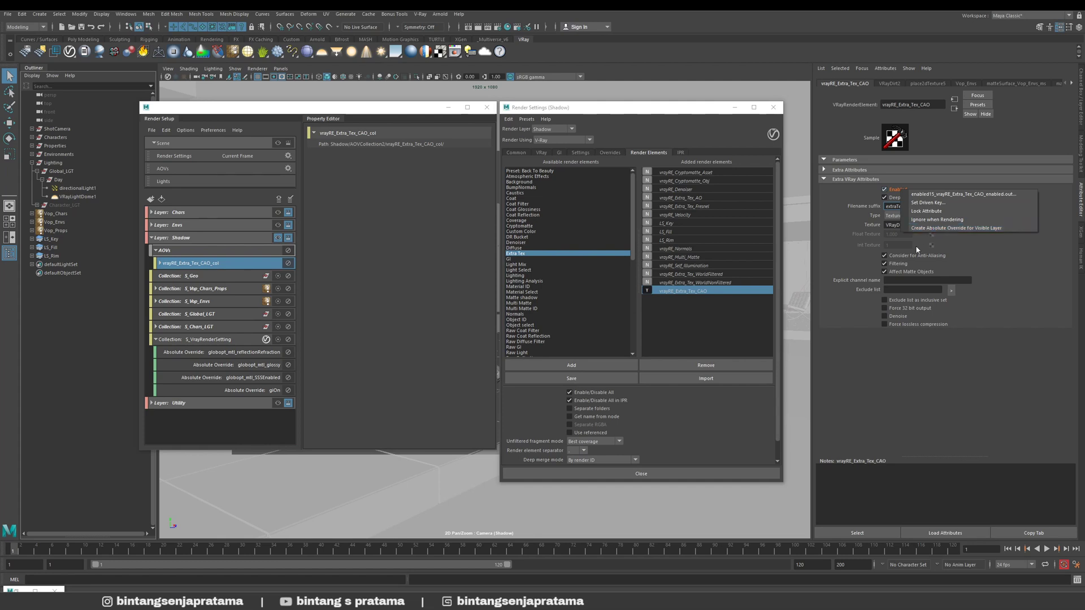
{"action": "left_click", "coordinate": [897, 372]}
{"action": "left_click", "coordinate": [155, 250]}
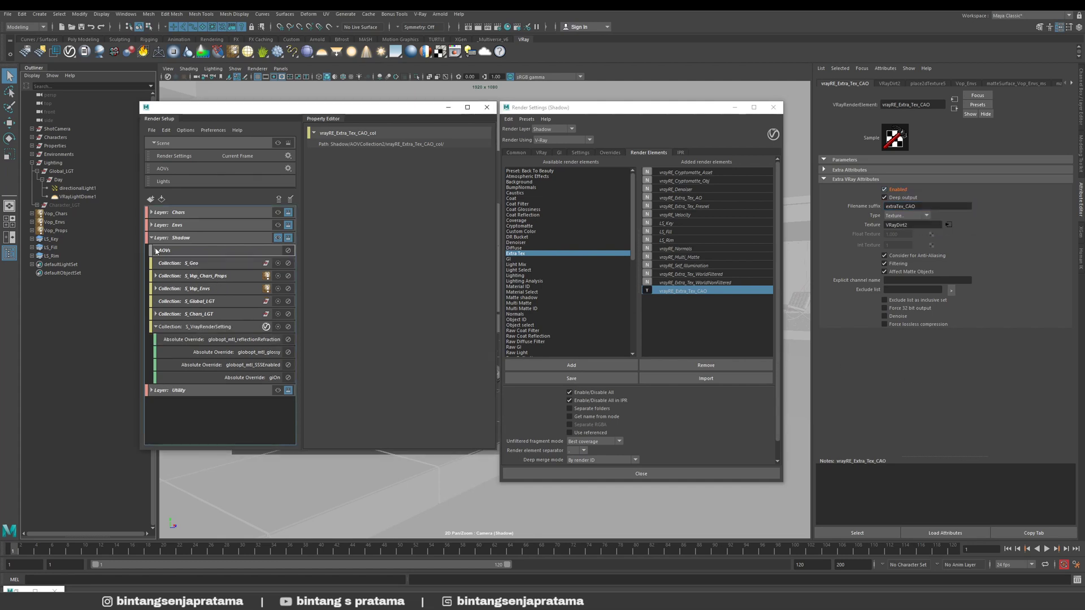
{"action": "left_click", "coordinate": [156, 327]}
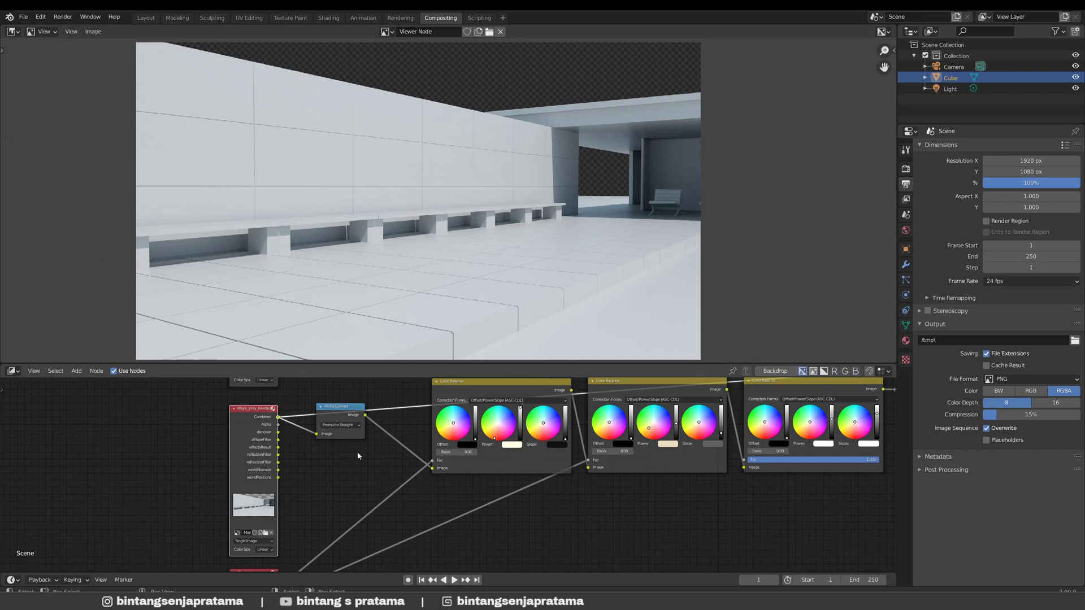
- Switch to Blender's compositor and preview the Alpha and Combined outputs of the Shadow.exr node
{"action": "scroll", "coordinate": [359, 454], "scroll_direction": "down", "scroll_amount": 3}
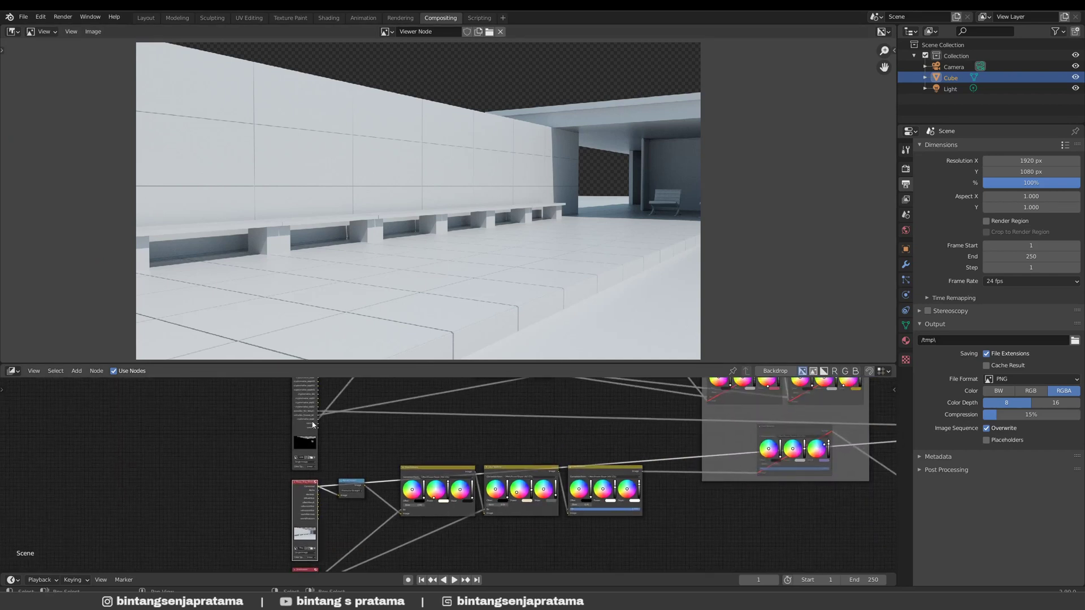
{"action": "scroll", "coordinate": [313, 425], "scroll_direction": "up", "scroll_amount": 3}
{"action": "mouse_move", "coordinate": [314, 426]}
{"action": "middle_mouse_down"}
{"action": "mouse_move", "coordinate": [315, 508]}
{"action": "mouse_move", "coordinate": [343, 450]}
{"action": "mouse_move", "coordinate": [333, 430]}
{"action": "middle_mouse_up"}
{"action": "scroll", "coordinate": [342, 472], "scroll_direction": "down", "scroll_amount": 8}
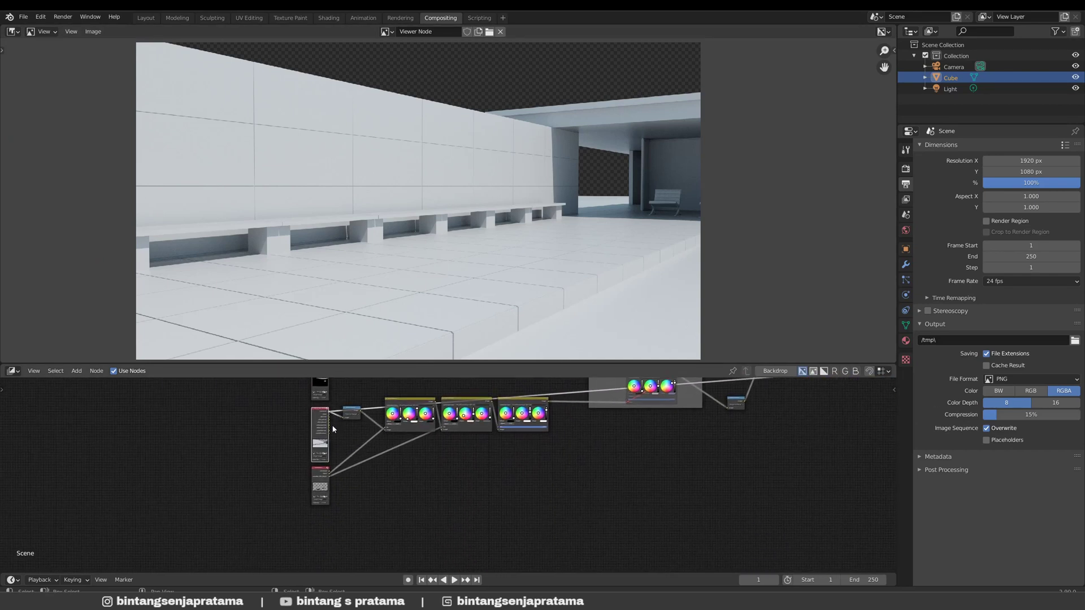
{"action": "scroll", "coordinate": [329, 466], "scroll_direction": "up", "scroll_amount": 7}
{"action": "left_click", "coordinate": [338, 493], "text": "ctrl+shift"}
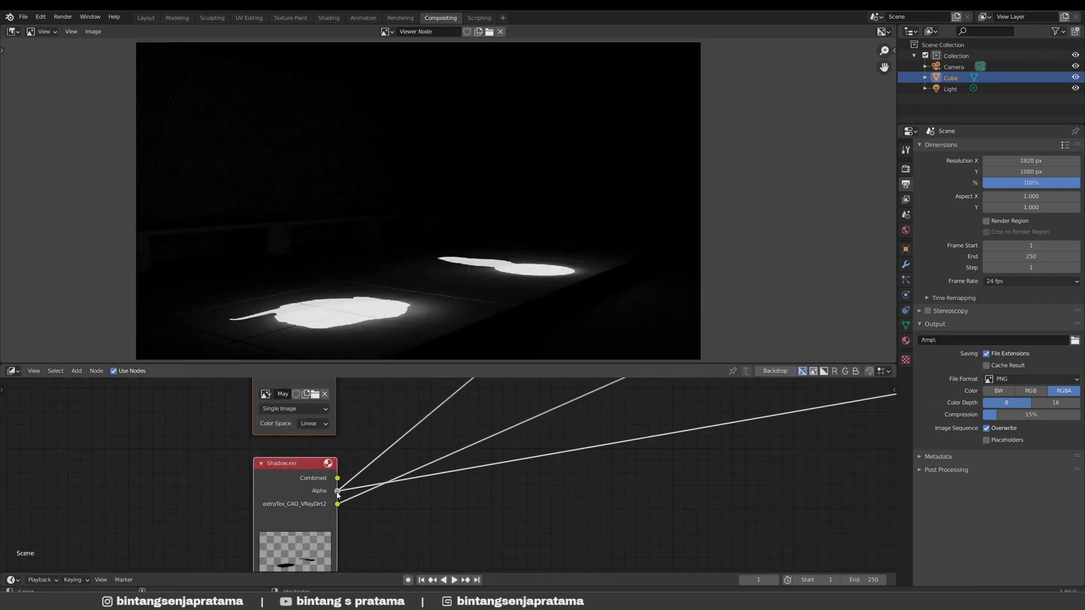
{"action": "left_click", "coordinate": [333, 485], "text": "ctrl+shift"}
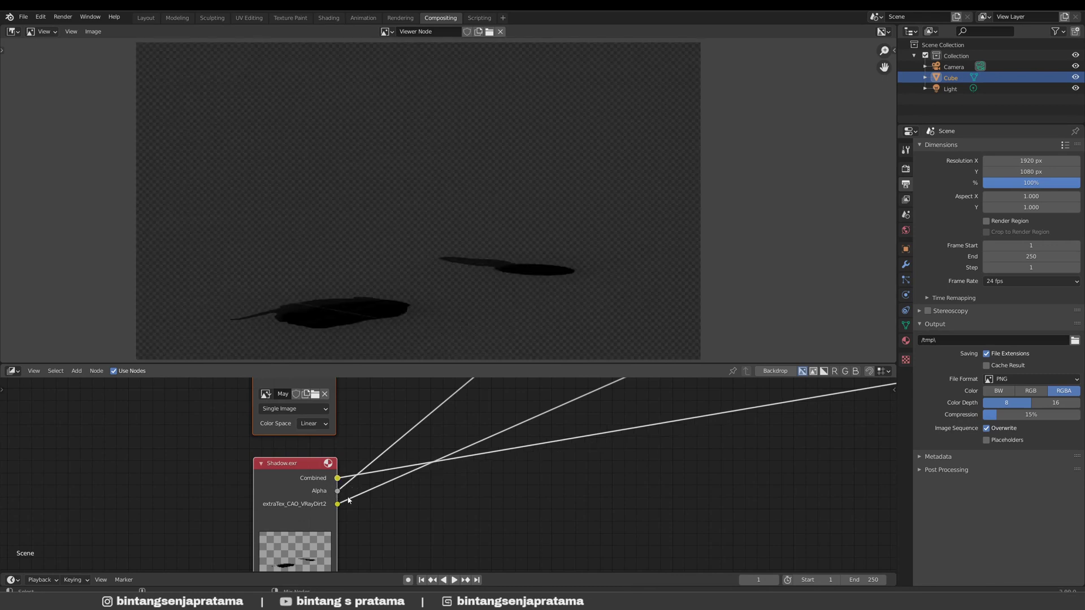
- Preview the extraTex_CAO_VRayDirt2 output of the Shadow.exr node in the viewer
{"action": "left_click", "coordinate": [338, 503], "text": "ctrl+shift"}
{"action": "middle_click_drag", "start_coordinate": [363, 496], "coordinate": [354, 469]}
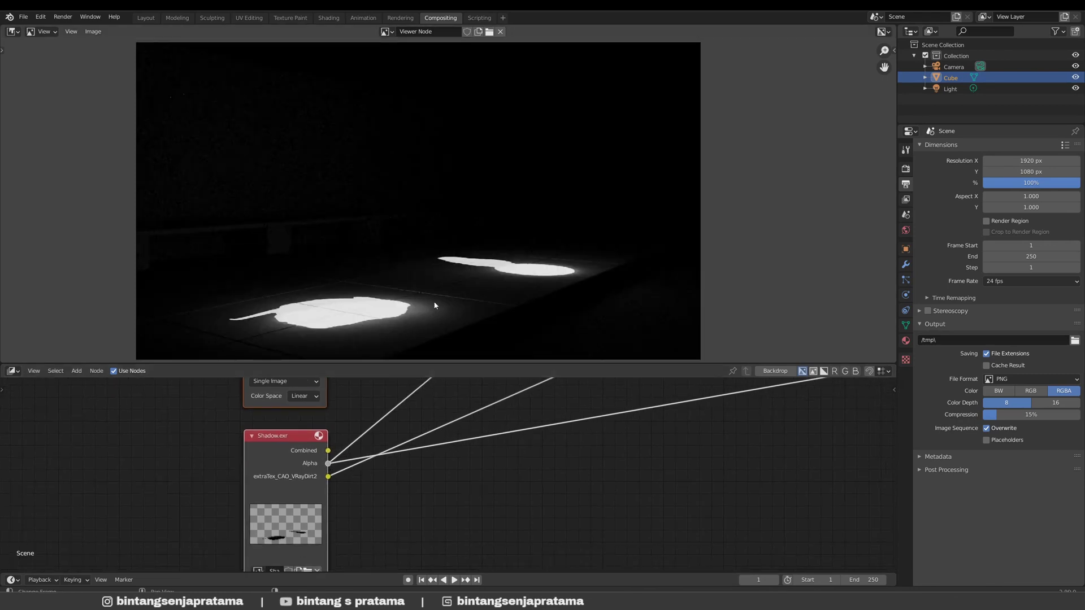
{"action": "middle_click_drag", "start_coordinate": [434, 302], "coordinate": [432, 291]}
{"action": "middle_click_drag", "start_coordinate": [343, 488], "coordinate": [336, 466]}
{"action": "scroll", "coordinate": [337, 466], "scroll_direction": "up", "scroll_amount": 1}
{"action": "left_click", "coordinate": [323, 455], "text": "ctrl+shift"}
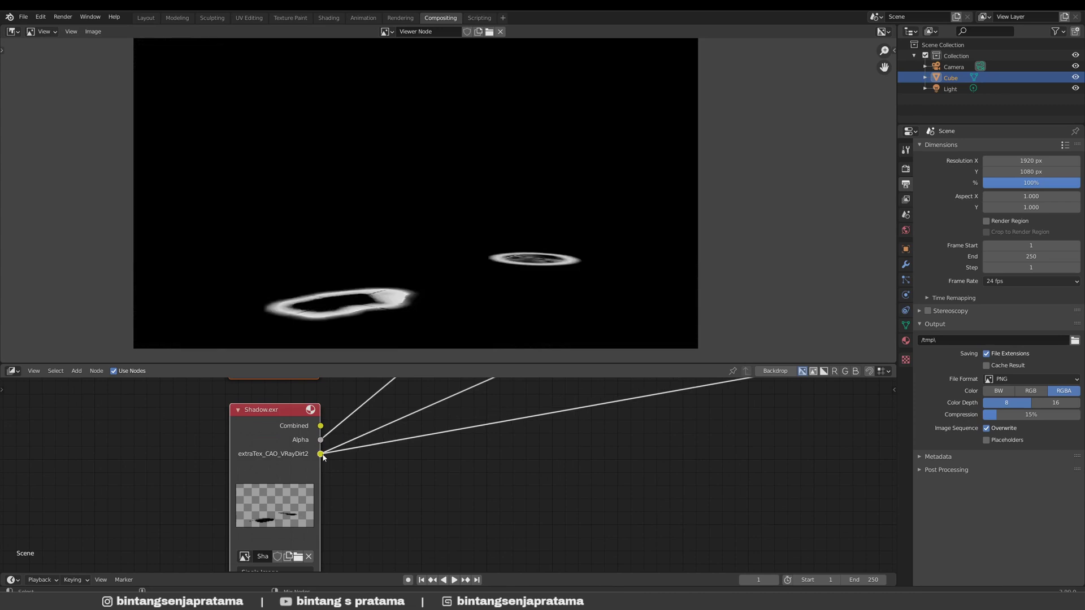
{"action": "scroll", "coordinate": [271, 458], "scroll_direction": "up", "scroll_amount": 2}
- Return to Maya, expand the Utility render layer and make it the visible layer
{"action": "left_click", "coordinate": [275, 457]}
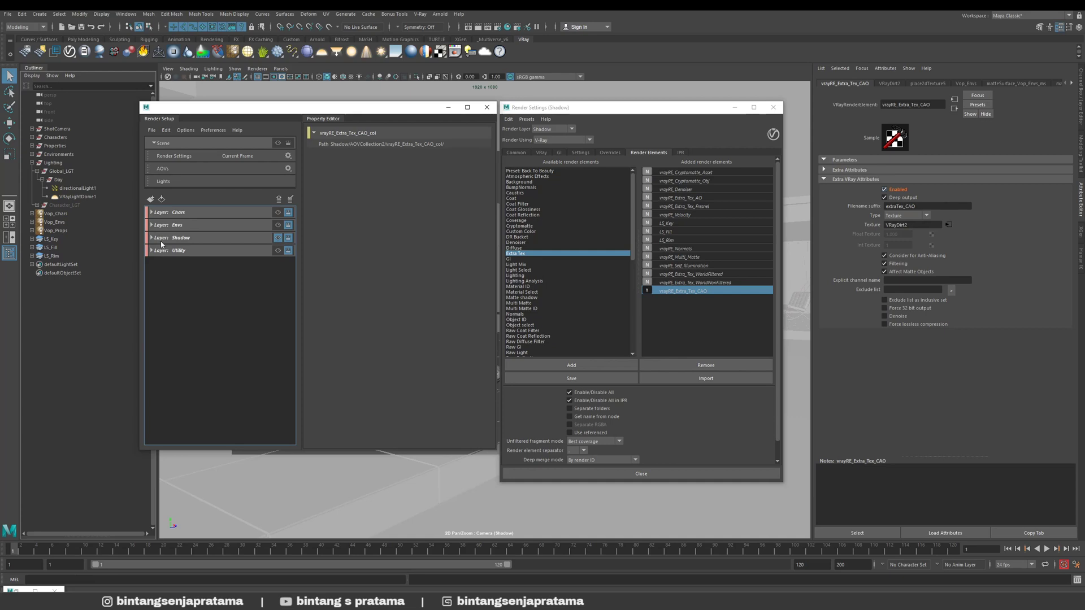
{"action": "left_click", "coordinate": [151, 251]}
{"action": "left_click", "coordinate": [180, 253]}
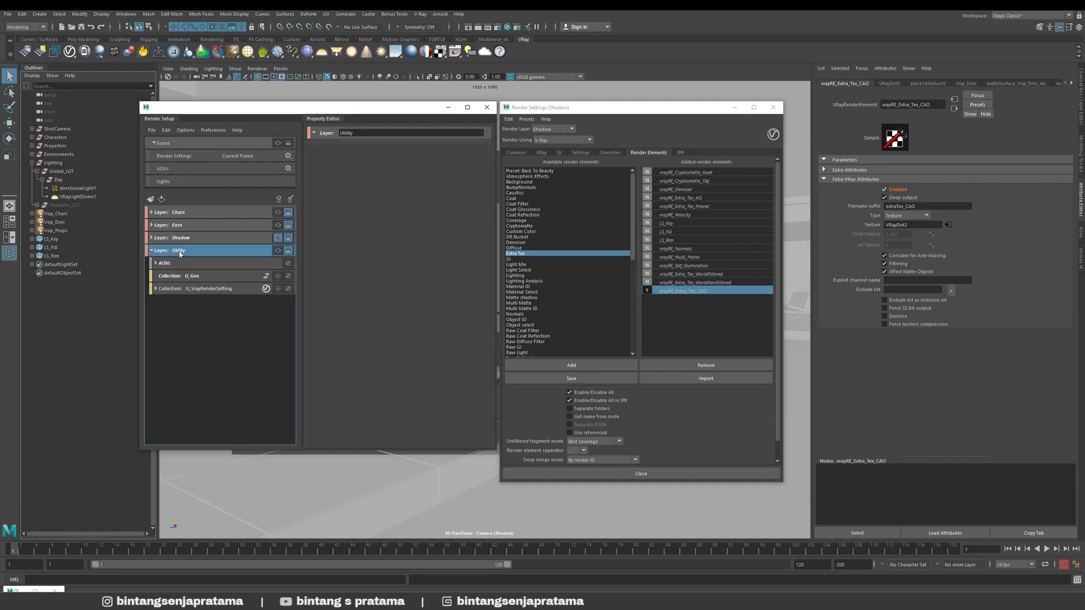
{"action": "left_click", "coordinate": [277, 250]}
{"action": "left_click", "coordinate": [569, 109]}
{"action": "left_click_drag", "start_coordinate": [569, 111], "coordinate": [567, 112]}
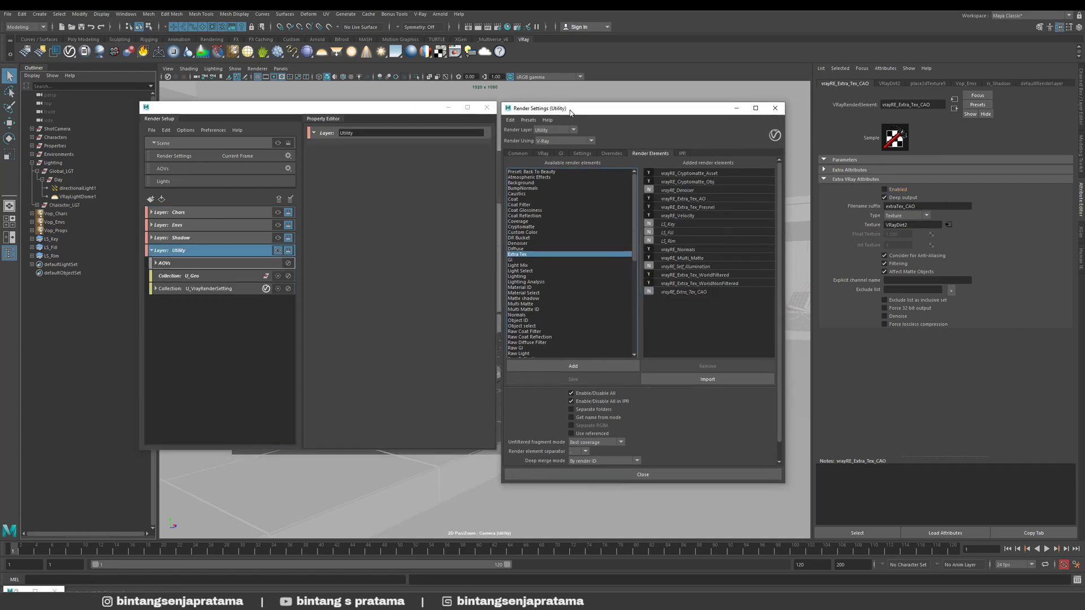
{"action": "left_click_drag", "start_coordinate": [412, 112], "coordinate": [410, 114]}
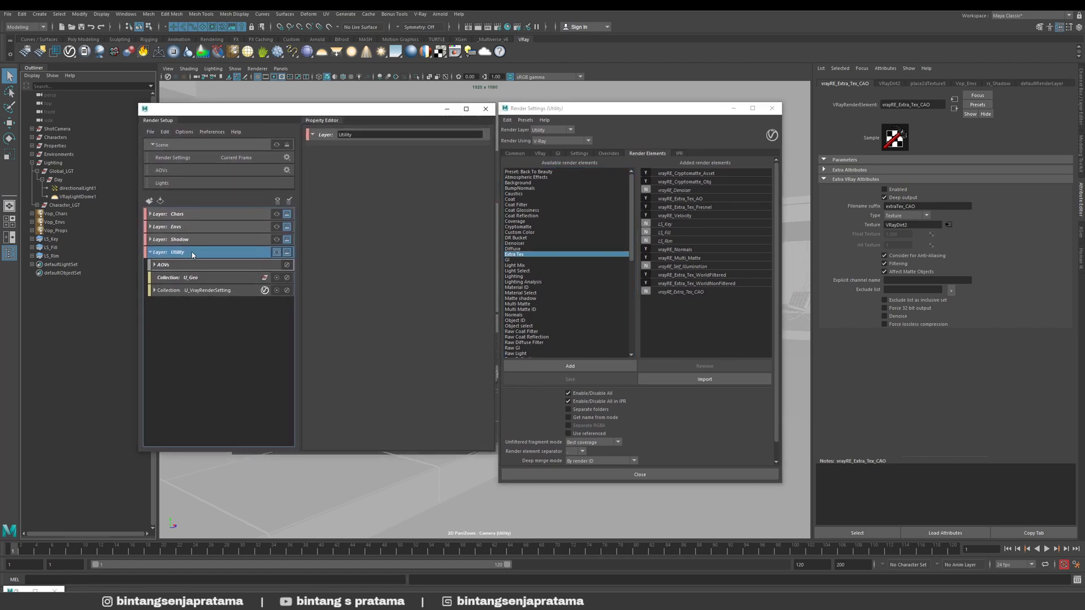
- Review the contents of the Utility layer's U_Geo collection and the overrides of its U_VrayRenderSetting collection
{"action": "left_click", "coordinate": [192, 279]}
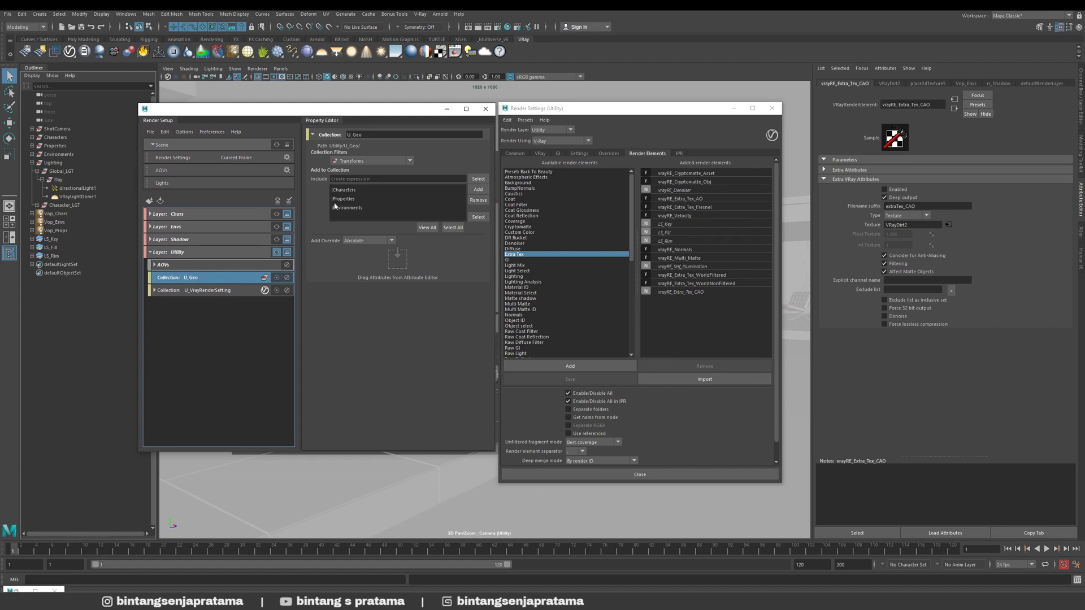
{"action": "left_click_drag", "start_coordinate": [344, 112], "coordinate": [305, 117]}
{"action": "left_click_drag", "start_coordinate": [571, 111], "coordinate": [743, 148]}
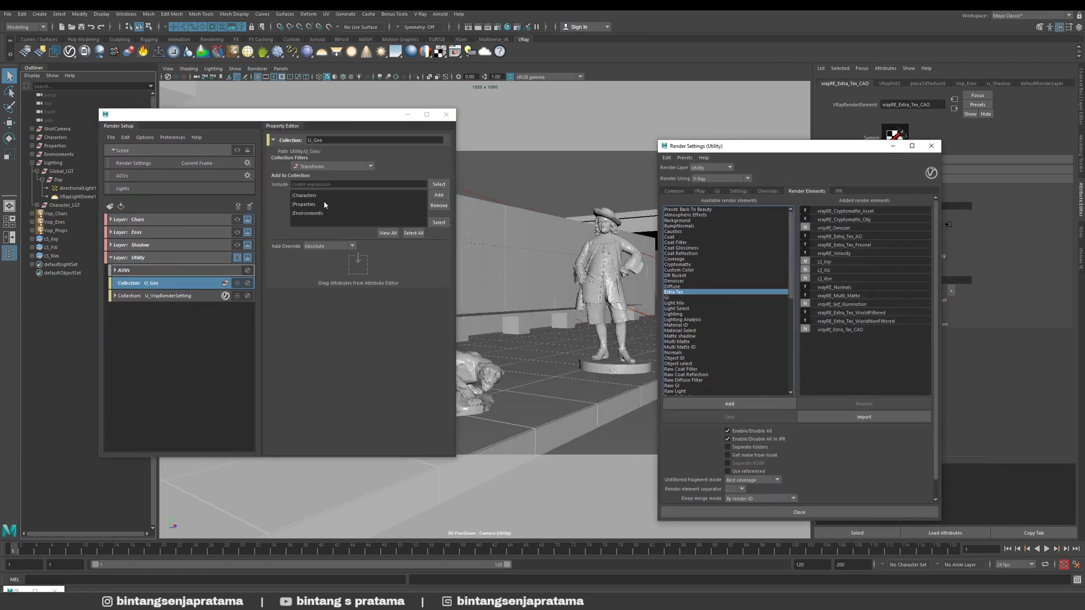
{"action": "left_click", "coordinate": [161, 295]}
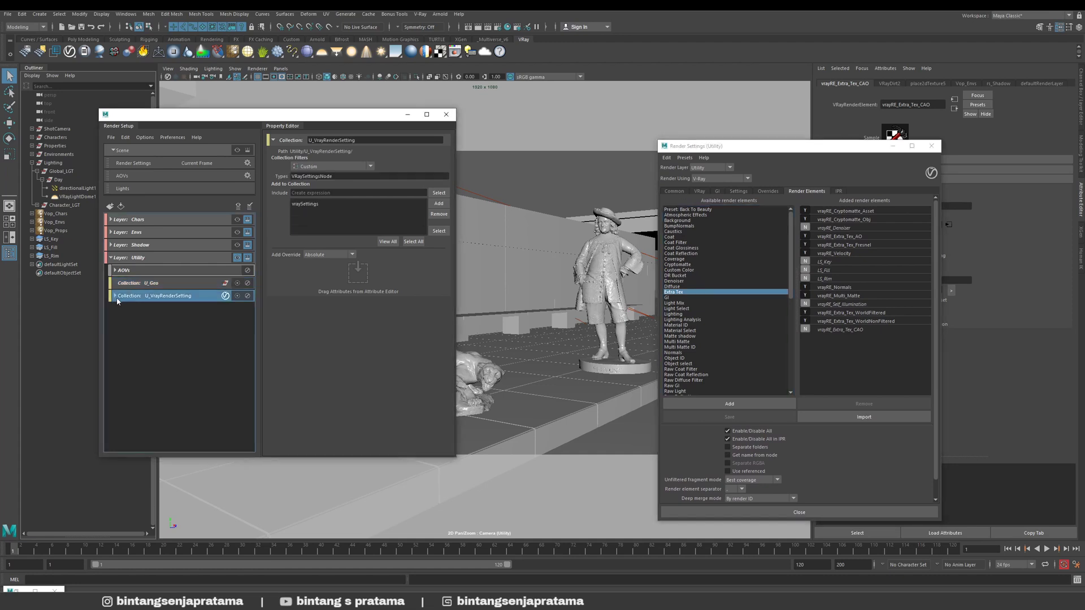
{"action": "left_click", "coordinate": [115, 296]}
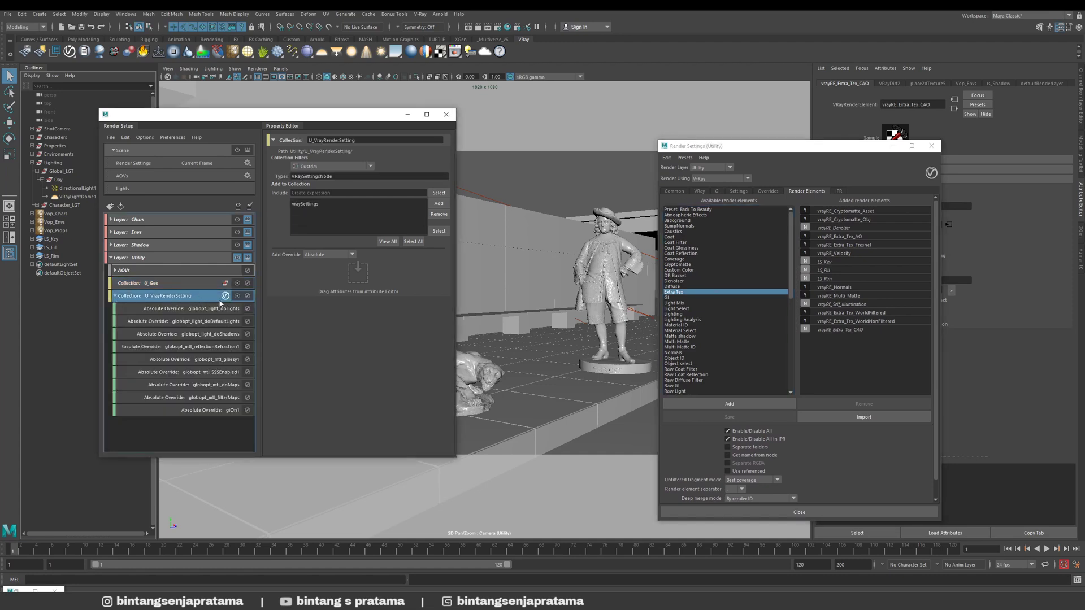
- Check the Utility layer's overridden lighting, material, texture and GI options in the Render Settings
{"action": "left_click_drag", "start_coordinate": [741, 148], "coordinate": [609, 139]}
{"action": "left_click", "coordinate": [637, 182]}
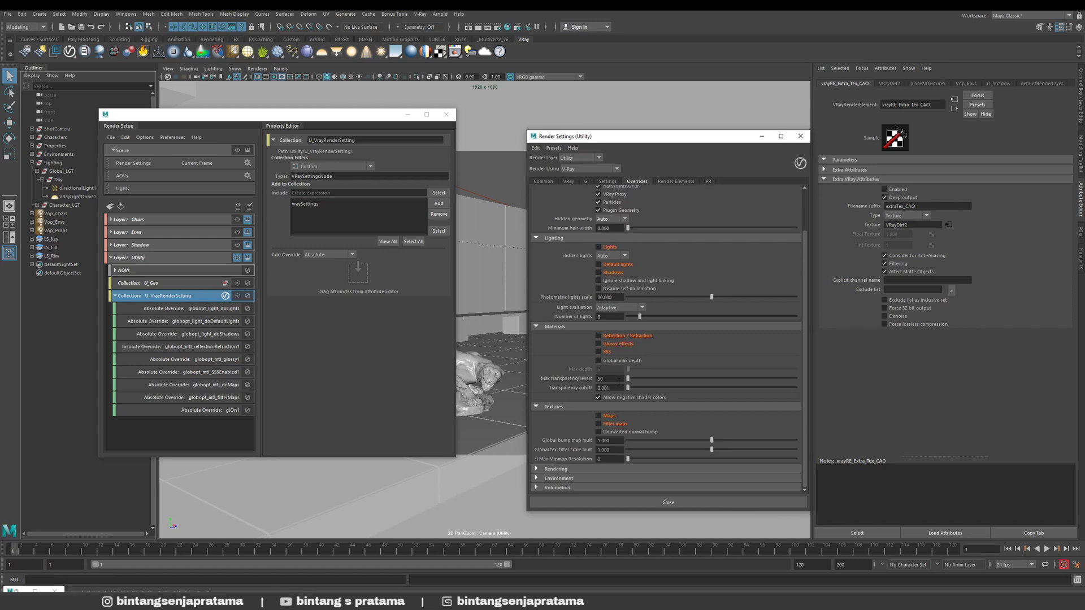
{"action": "left_click", "coordinate": [586, 182]}
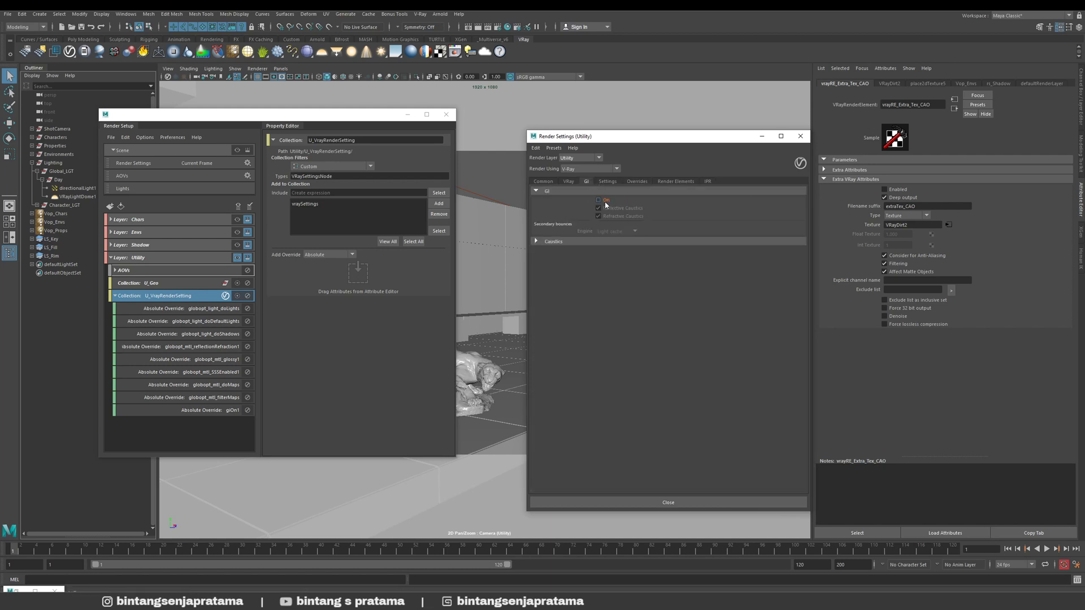
{"action": "left_click", "coordinate": [607, 182]}
{"action": "left_click", "coordinate": [639, 182]}
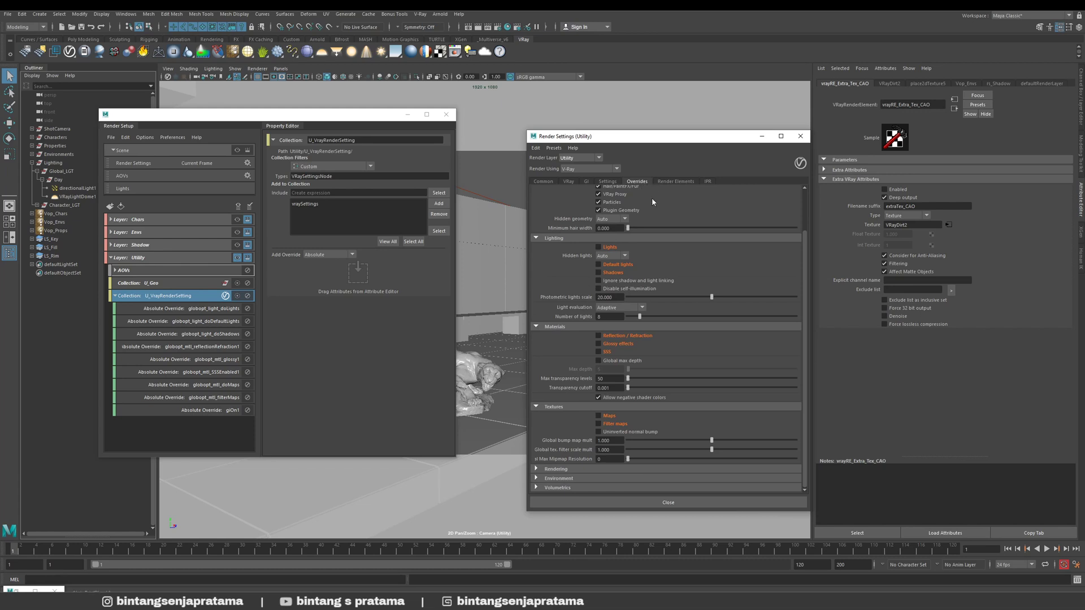
- Review the Utility layer's AOV collections and show the attributes of the vrayRE_Cryptomatte_Asset element
{"action": "left_click", "coordinate": [676, 182]}
{"action": "left_click", "coordinate": [125, 270]}
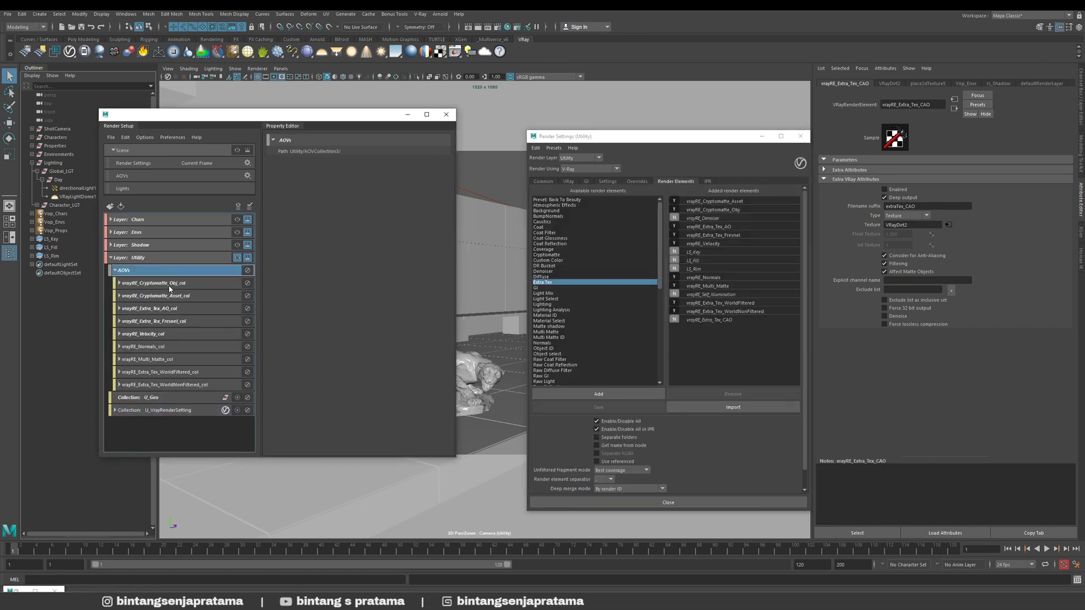
{"action": "left_click", "coordinate": [119, 283]}
{"action": "left_click", "coordinate": [120, 283]}
{"action": "left_click", "coordinate": [721, 202]}
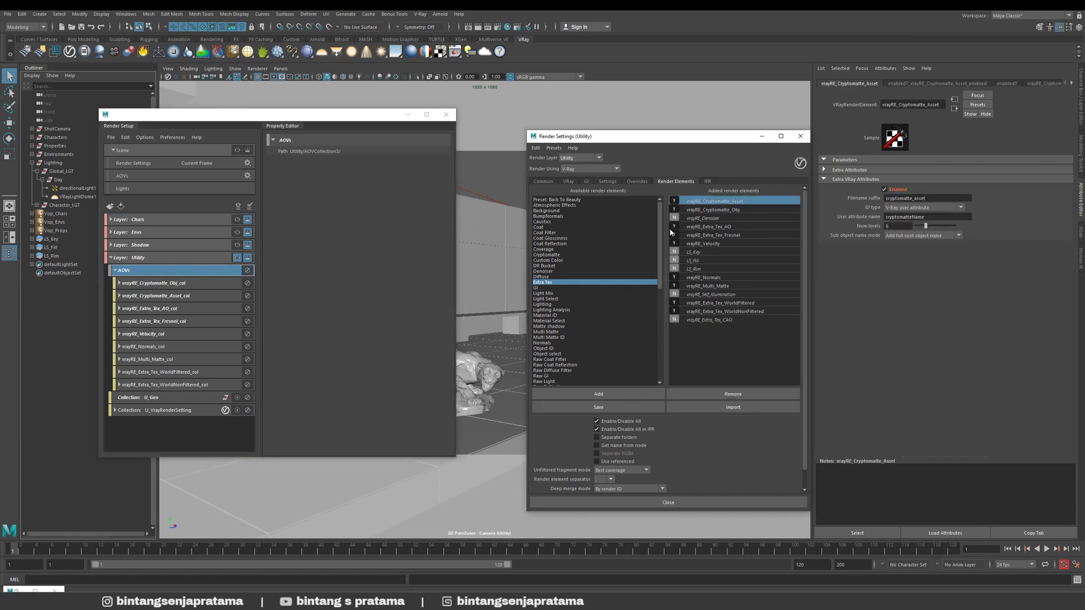
- Add a Cryptomatte render element to the Utility layer and rename it vrayRE_Cryptomatte_Assets
{"action": "double_click", "coordinate": [557, 255]}
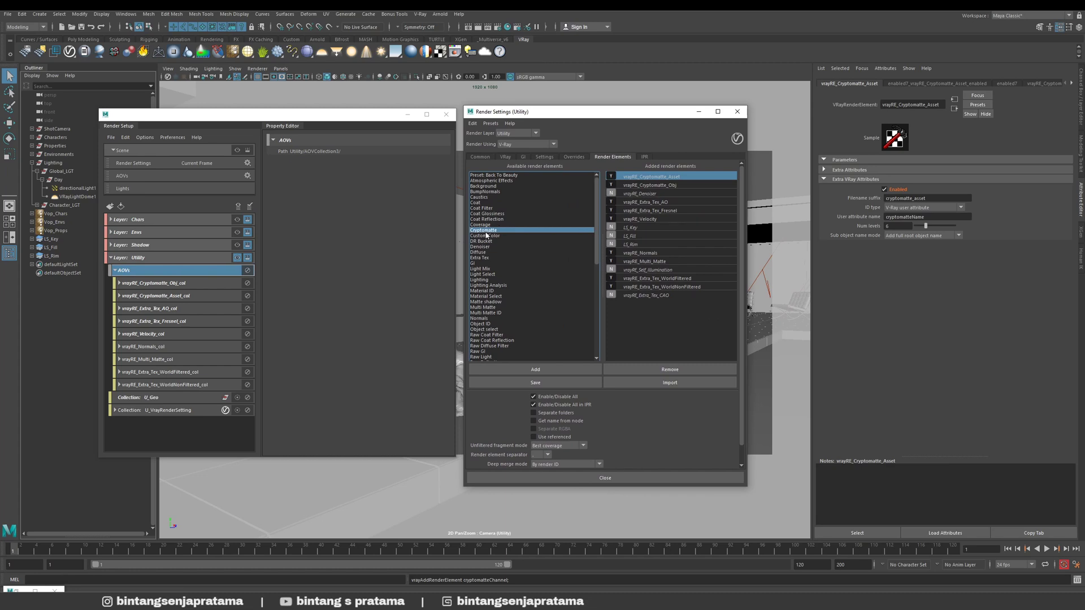
{"action": "left_click", "coordinate": [539, 371]}
{"action": "left_click", "coordinate": [656, 304]}
{"action": "left_click", "coordinate": [683, 302]}
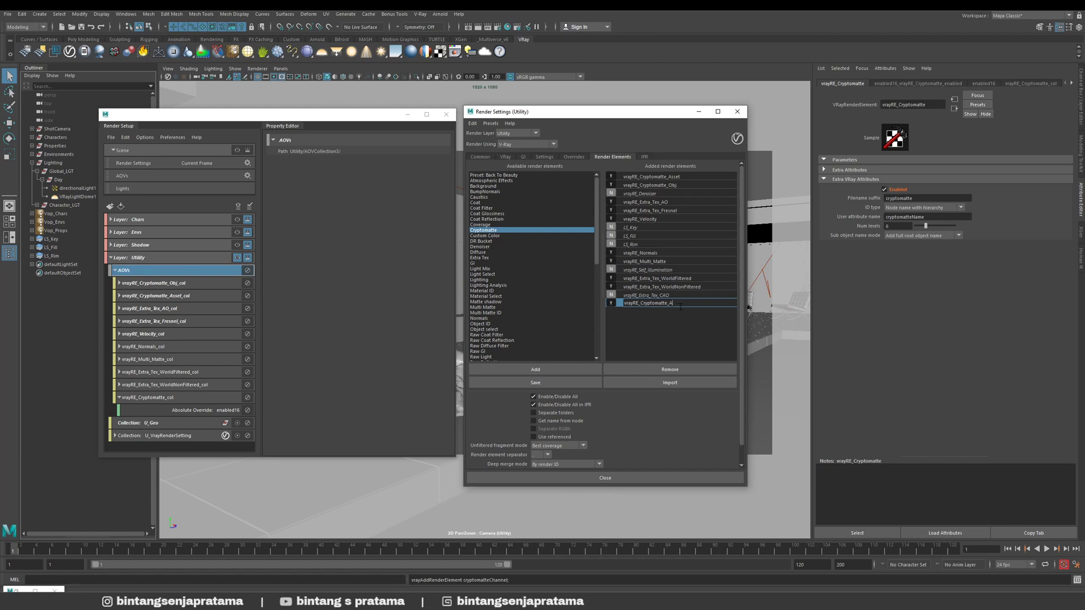
{"action": "key", "text": "Return"}
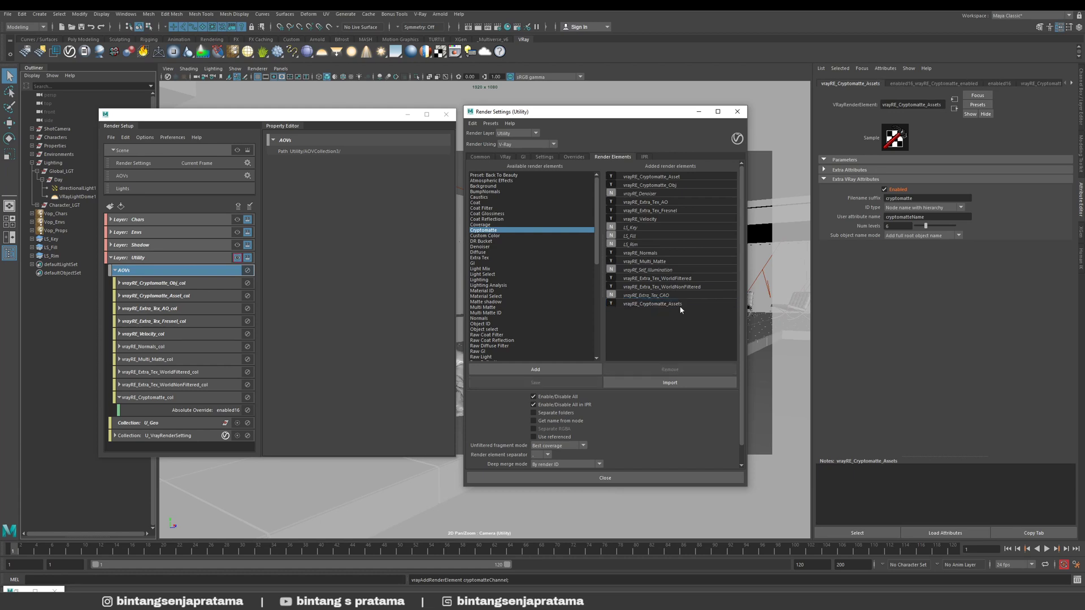
- Set the ID type of the vrayRE_Cryptomatte_Assets render element to V-Ray user attribute
{"action": "left_click", "coordinate": [681, 305]}
{"action": "left_click", "coordinate": [916, 208]}
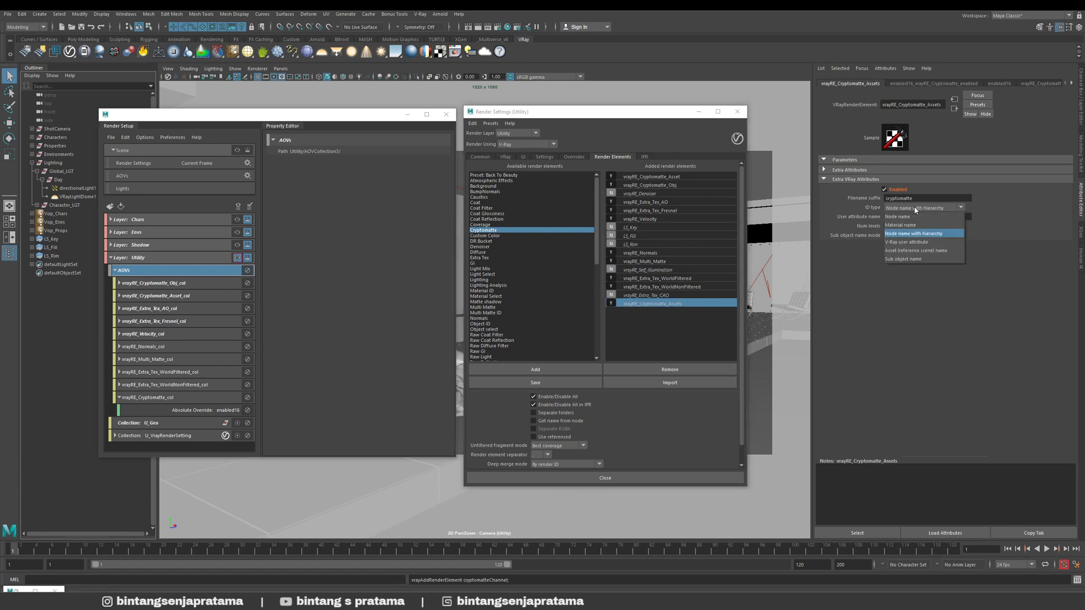
{"action": "left_click", "coordinate": [917, 209]}
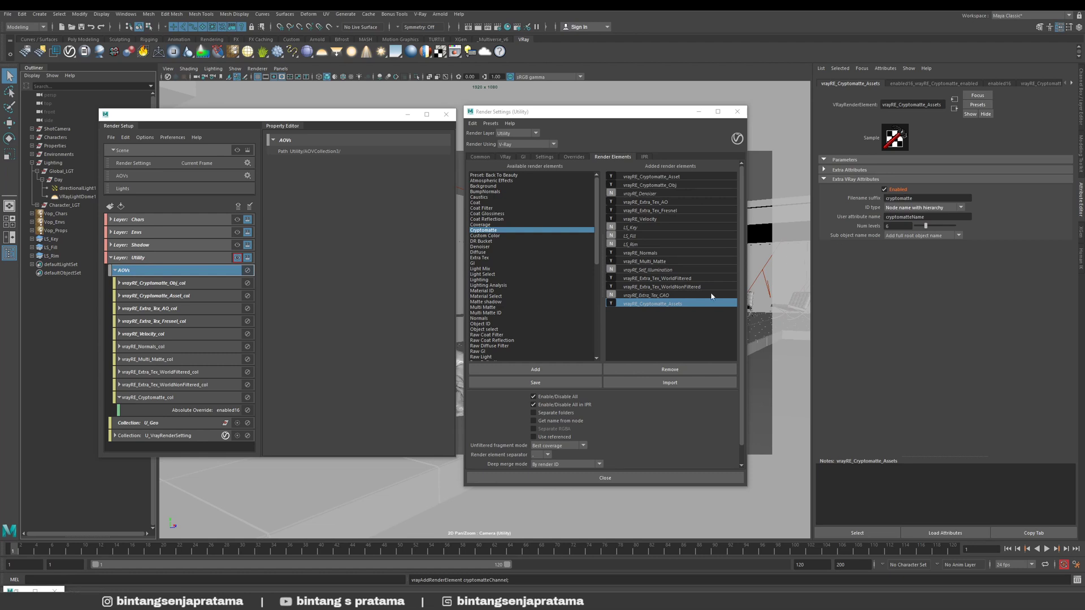
{"action": "left_click", "coordinate": [939, 209]}
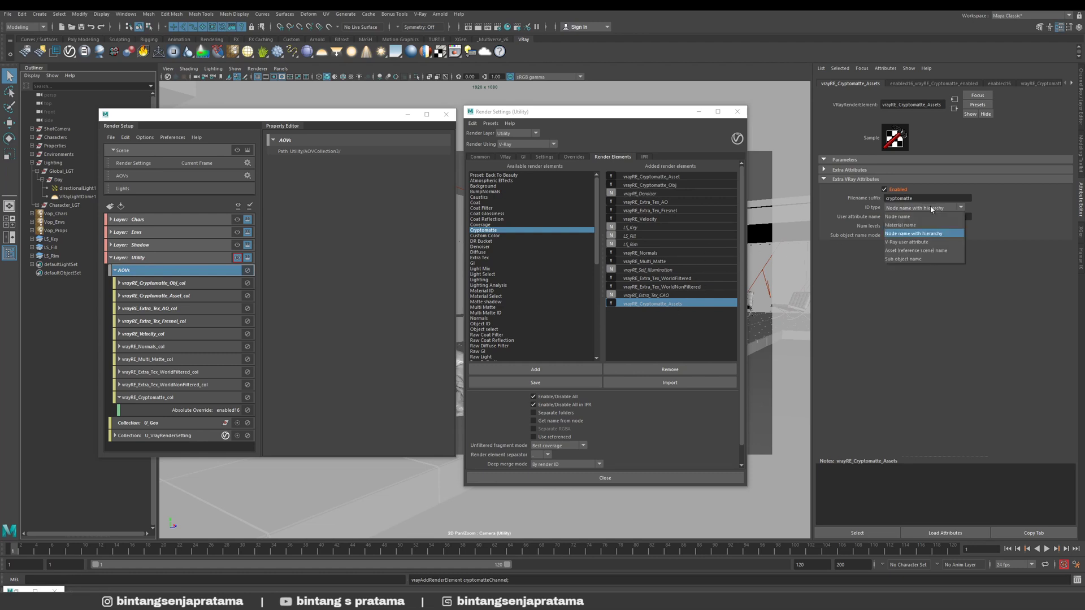
{"action": "left_click", "coordinate": [895, 243]}
{"action": "left_click_drag", "start_coordinate": [938, 214], "coordinate": [866, 216]}
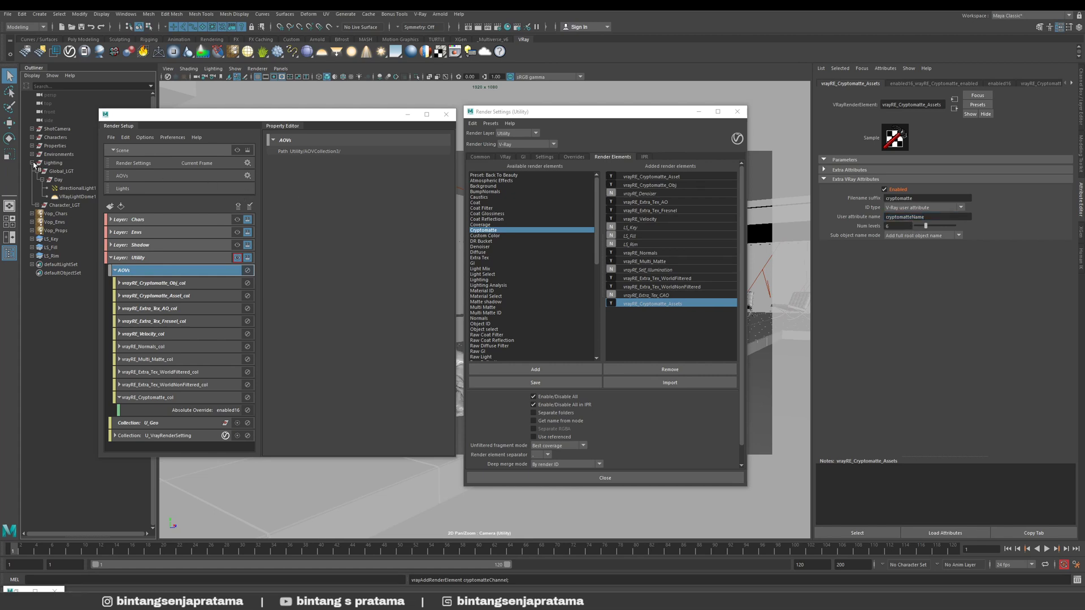
- Collapse the Lighting group and inspect the Characters group together with its Provost child
{"action": "left_click", "coordinate": [33, 162]}
{"action": "left_click", "coordinate": [57, 138]}
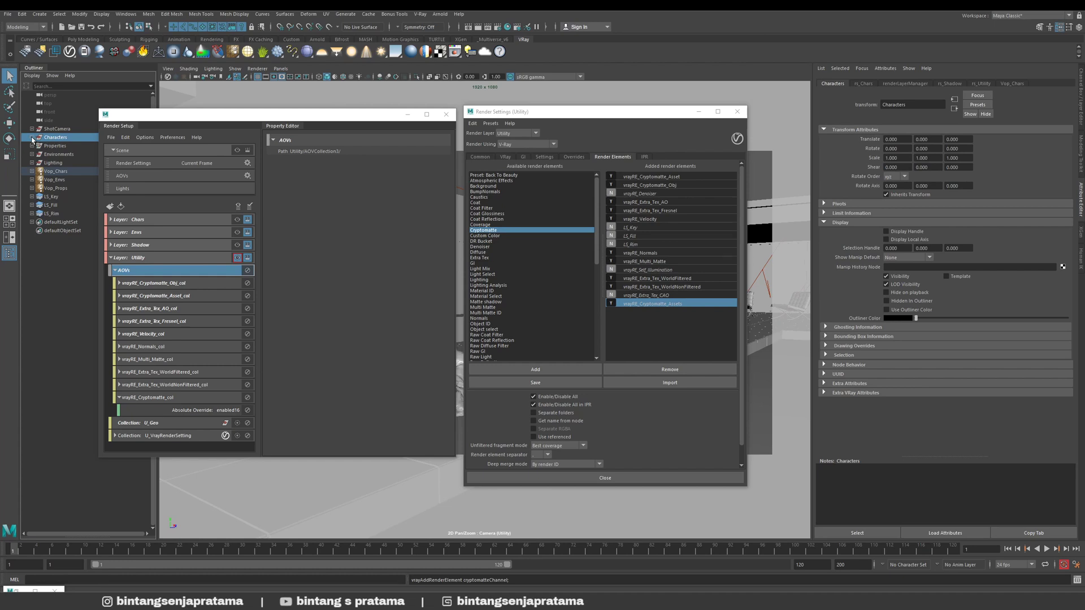
{"action": "left_click", "coordinate": [32, 138]}
{"action": "left_click", "coordinate": [57, 146]}
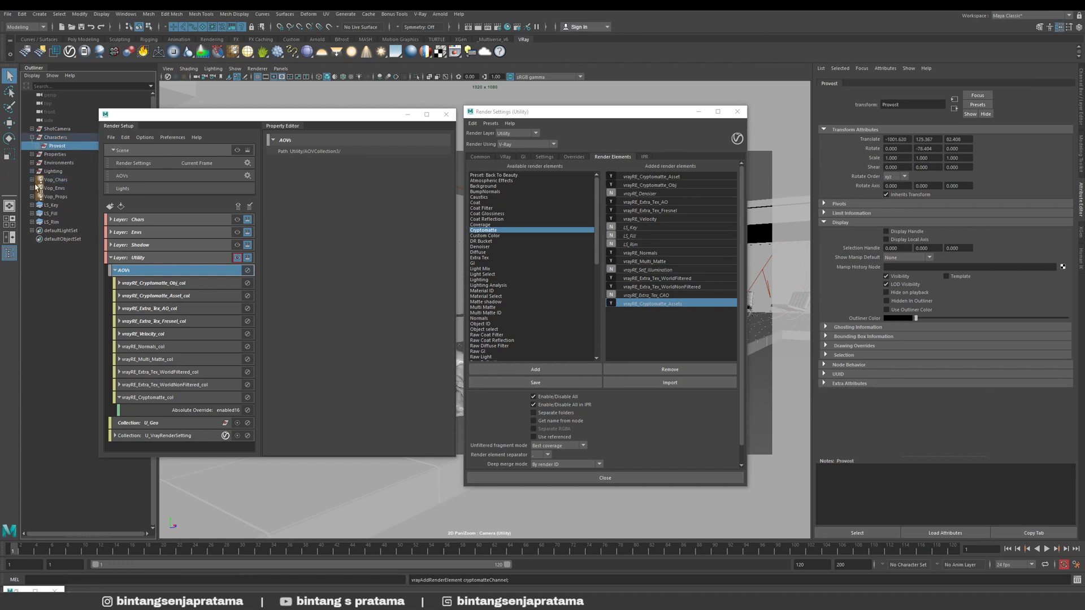
{"action": "left_click", "coordinate": [32, 137]}
{"action": "left_click", "coordinate": [55, 138]}
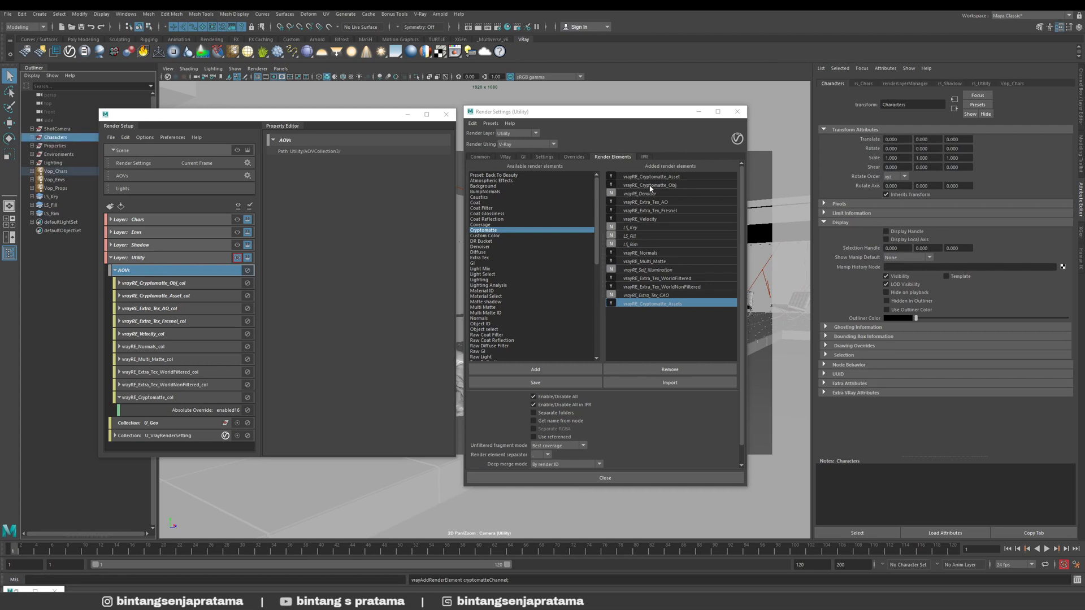
- Check that V-Ray user attributes are enabled on the Characters group and examine its cryptomatteName entry
{"action": "left_click", "coordinate": [886, 69]}
{"action": "mouse_move", "coordinate": [890, 104]}
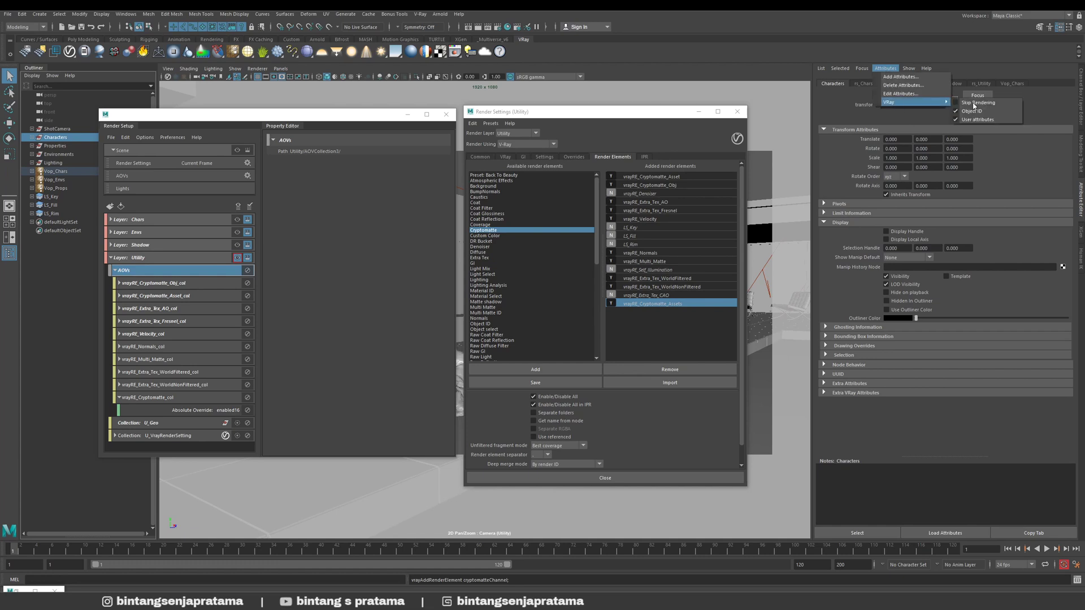
{"action": "left_click", "coordinate": [973, 120]}
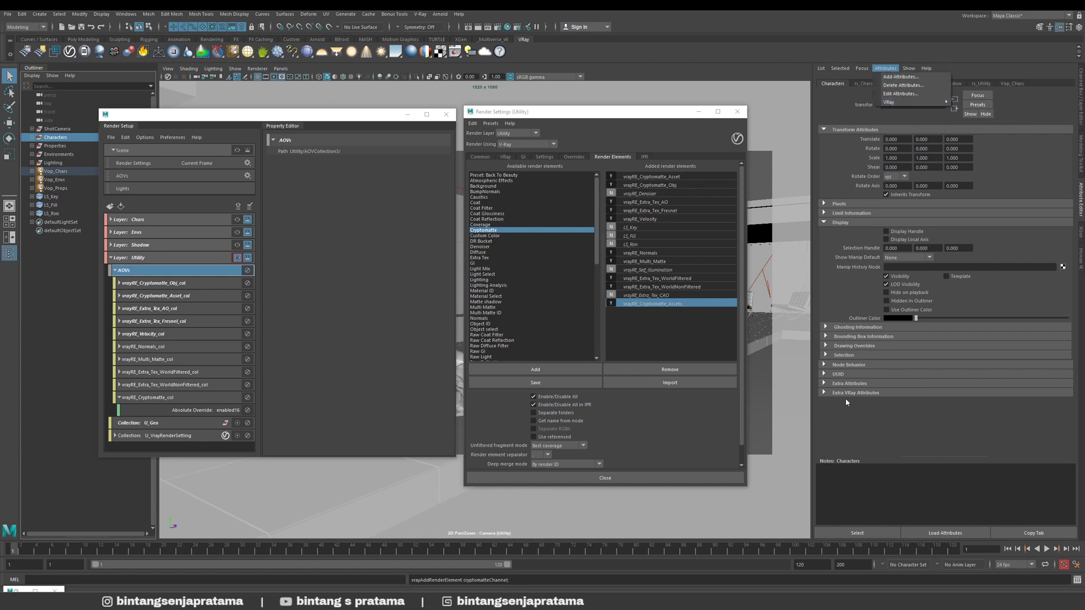
{"action": "left_click", "coordinate": [843, 394]}
{"action": "left_click", "coordinate": [950, 435]}
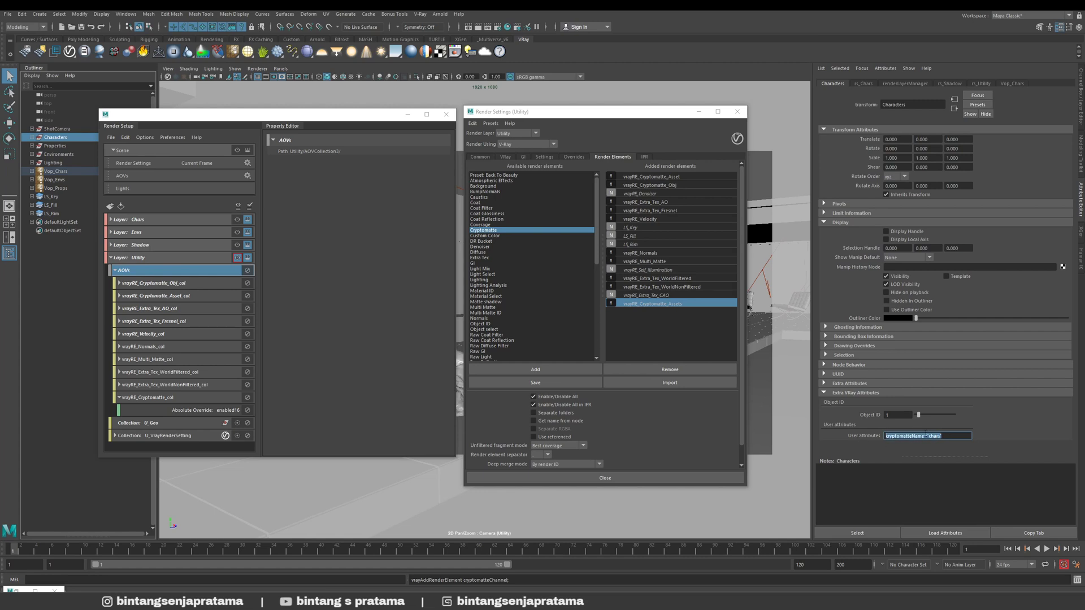
{"action": "left_click", "coordinate": [906, 436]}
{"action": "double_click", "coordinate": [926, 436]}
{"action": "left_click_drag", "start_coordinate": [929, 436], "coordinate": [939, 436]}
- Examine the cryptomatteName user attributes of the Properties and Environments groups and expand the Characters group
{"action": "left_click", "coordinate": [48, 146]}
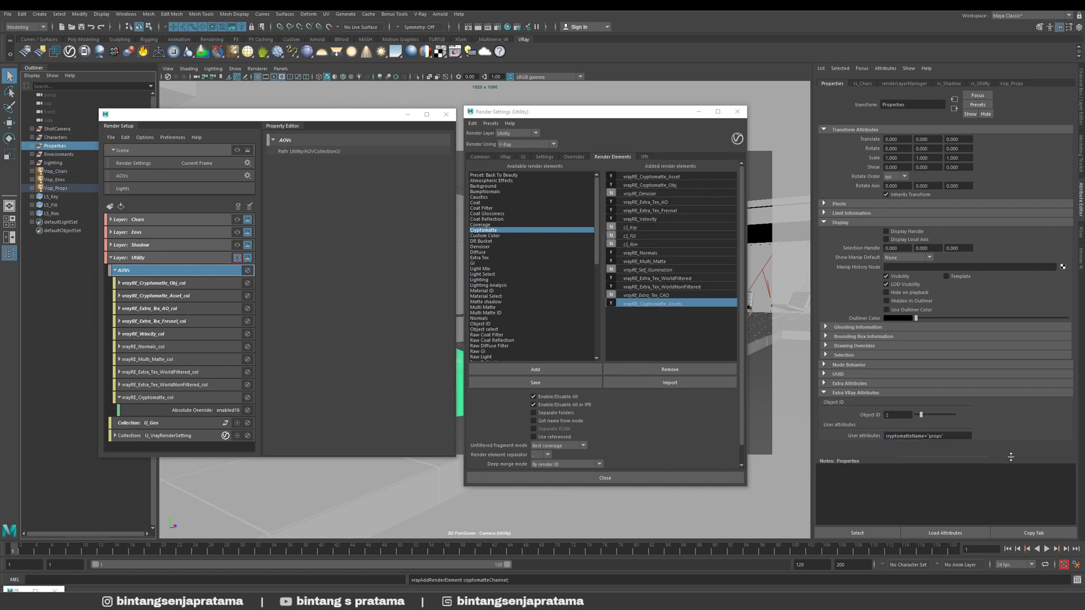
{"action": "double_click", "coordinate": [936, 436]}
{"action": "left_click", "coordinate": [57, 154]}
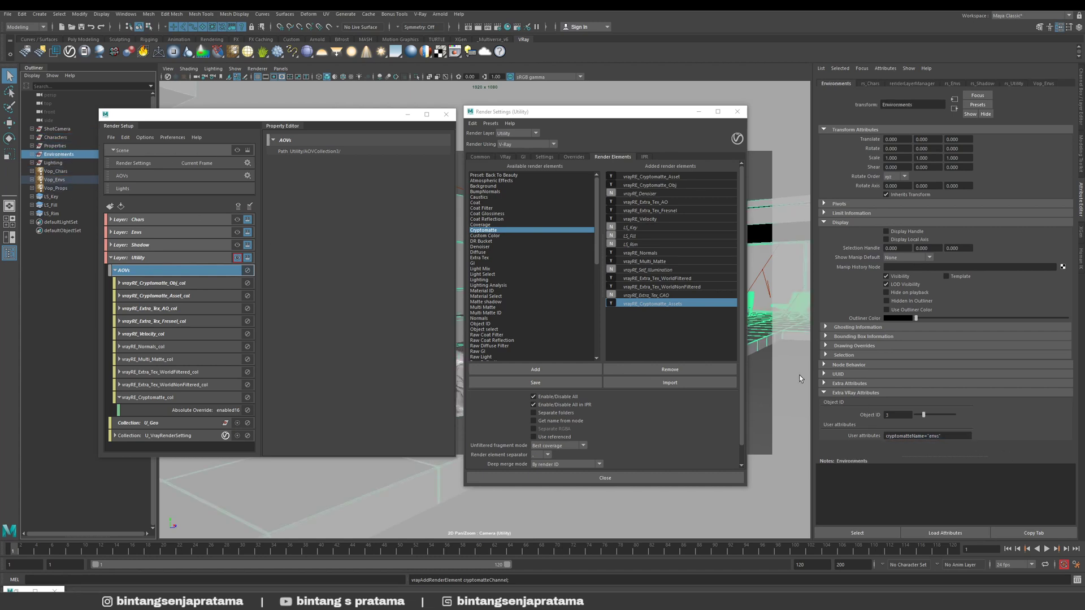
{"action": "triple_click", "coordinate": [957, 436]}
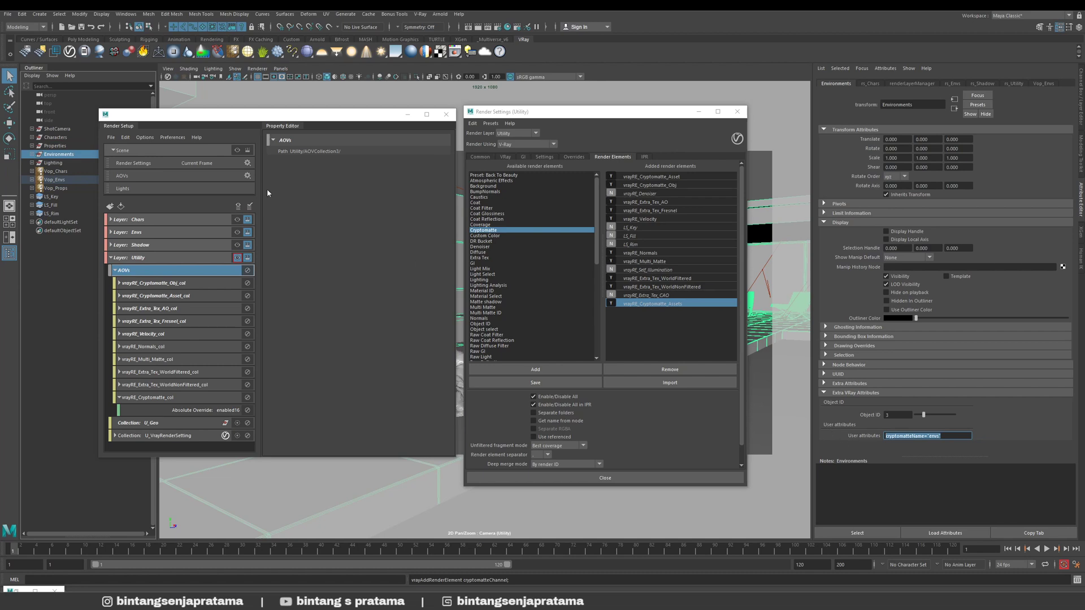
{"action": "left_click", "coordinate": [34, 138]}
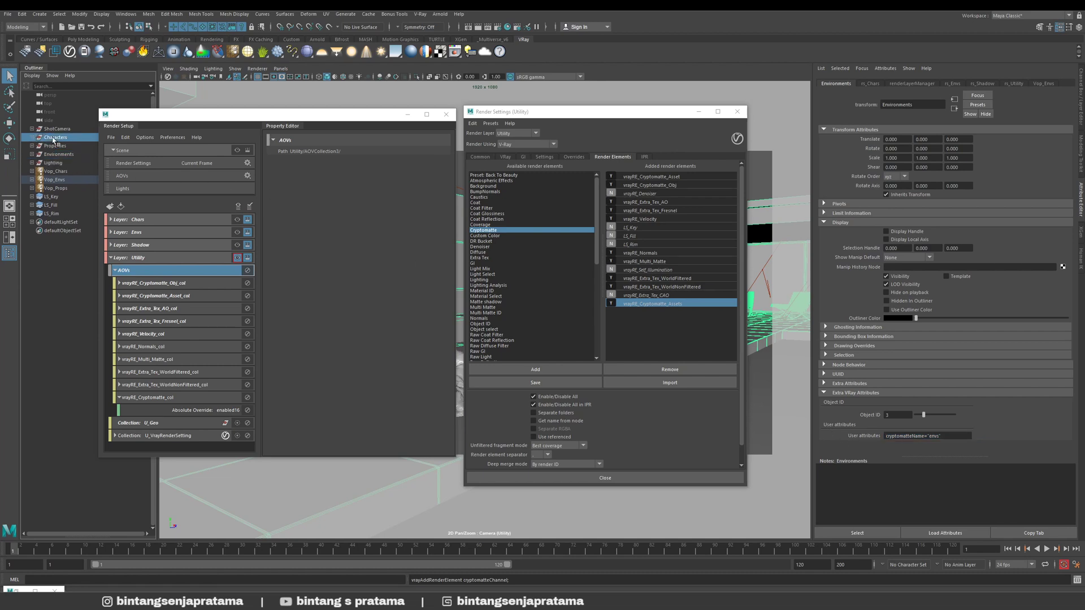
{"action": "left_click", "coordinate": [32, 138]}
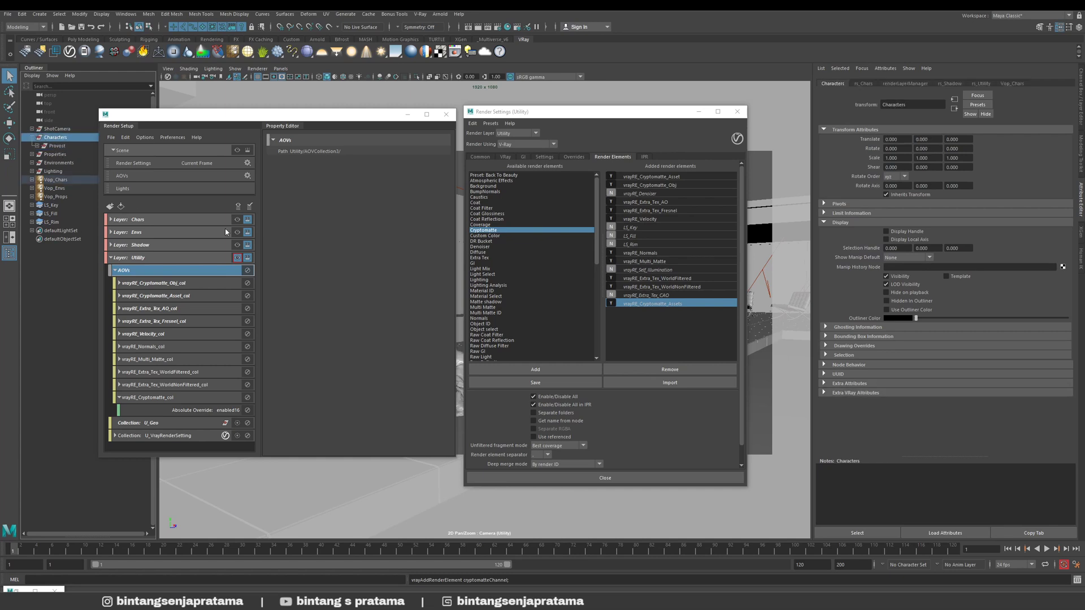
- Check the ID type options of the vrayRE_Cryptomatte_Asset render element
{"action": "left_click", "coordinate": [678, 176]}
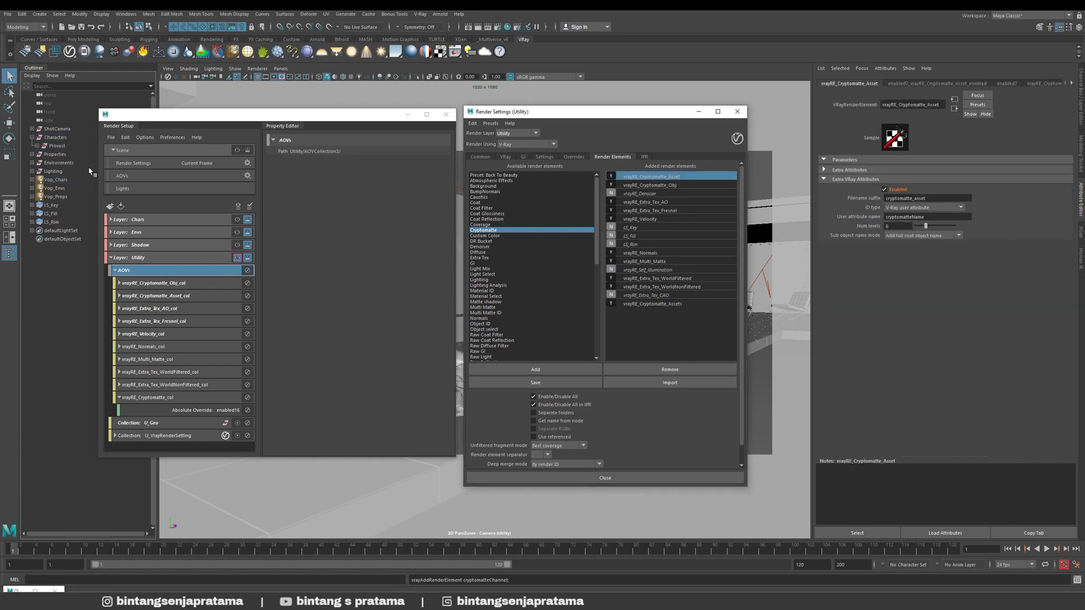
{"action": "left_click", "coordinate": [930, 208]}
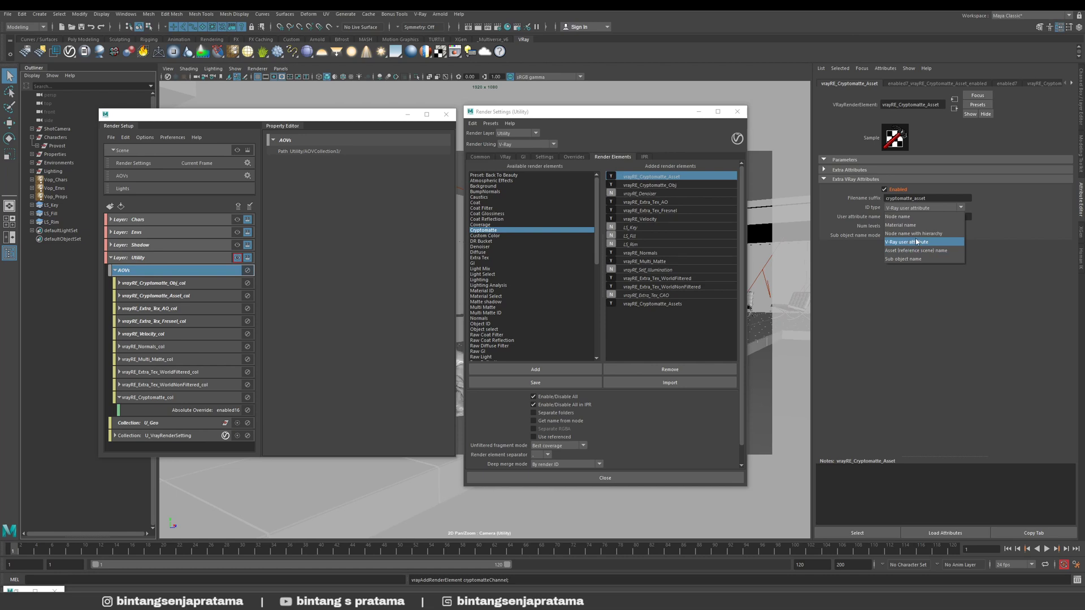
{"action": "left_click", "coordinate": [934, 280]}
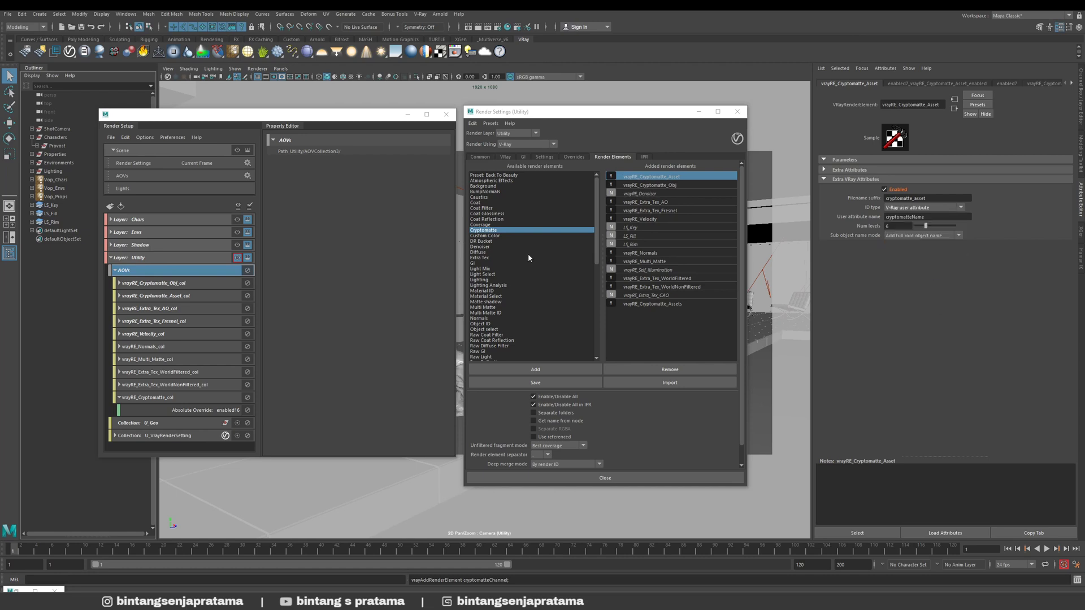
- Inspect the Provost and Panther assets inside the Characters and Properties groups
{"action": "left_click", "coordinate": [56, 145]}
{"action": "key", "text": "Up"}
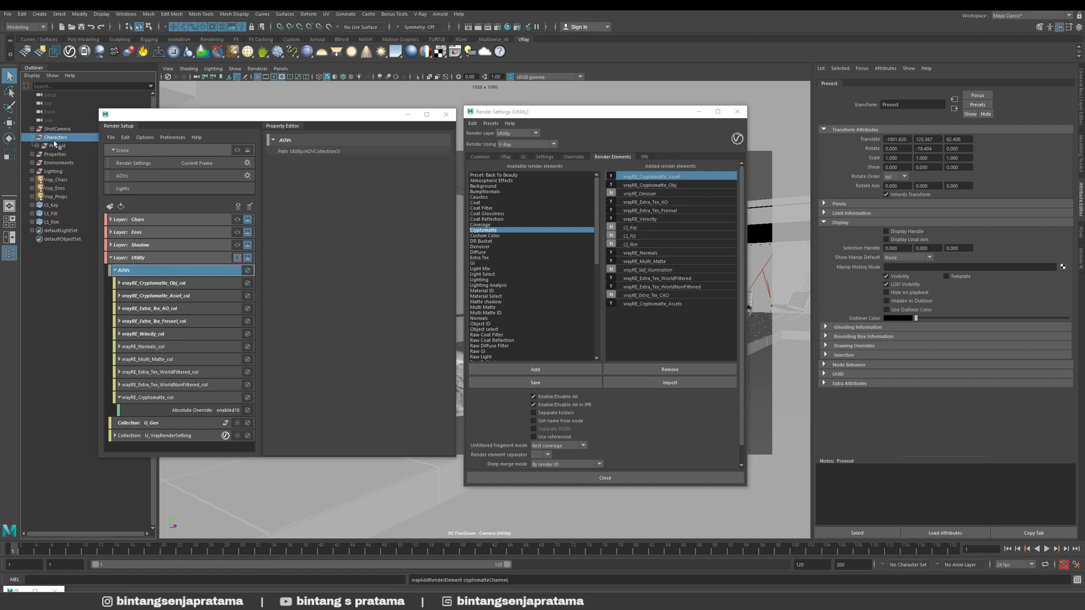
{"action": "key", "text": "Down"}
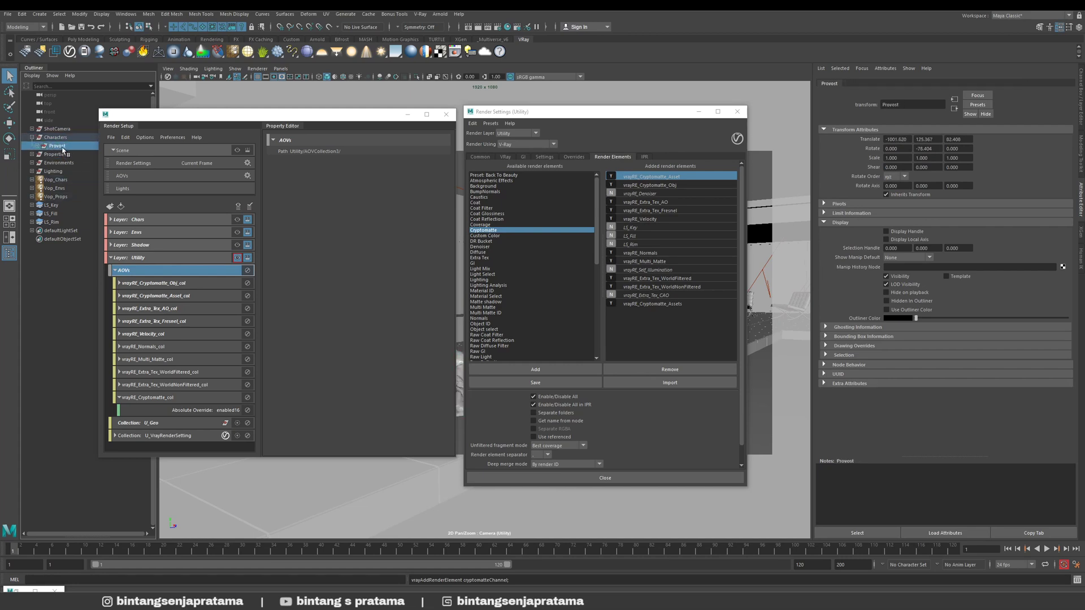
{"action": "left_click", "coordinate": [33, 154]}
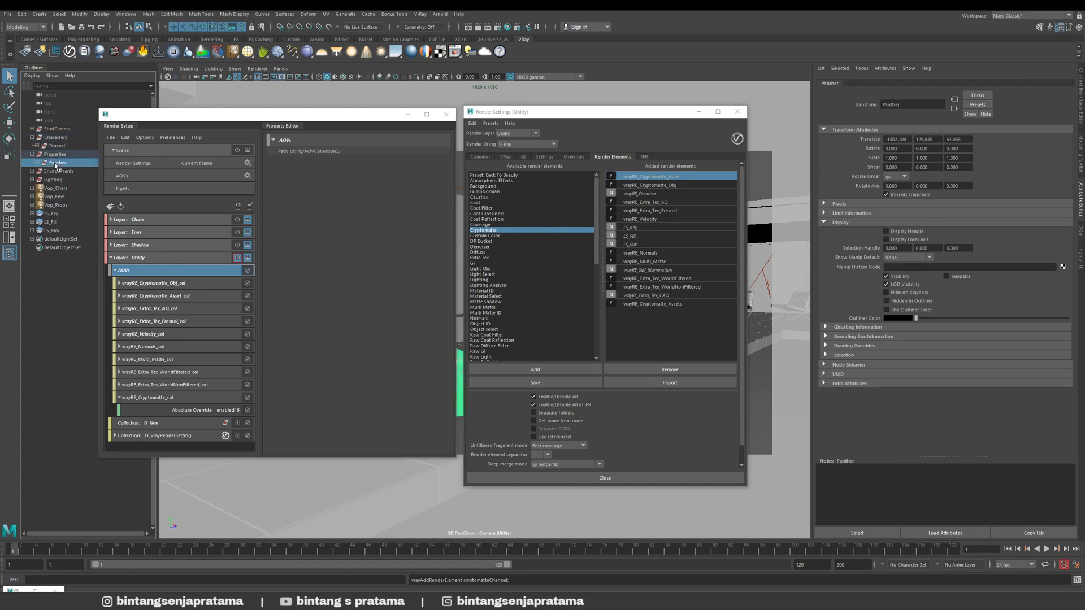
{"action": "left_click", "coordinate": [56, 163]}
- Review the Characters group's Extra VRay user attributes and the hierarchy beneath Provost
{"action": "left_click", "coordinate": [63, 138]}
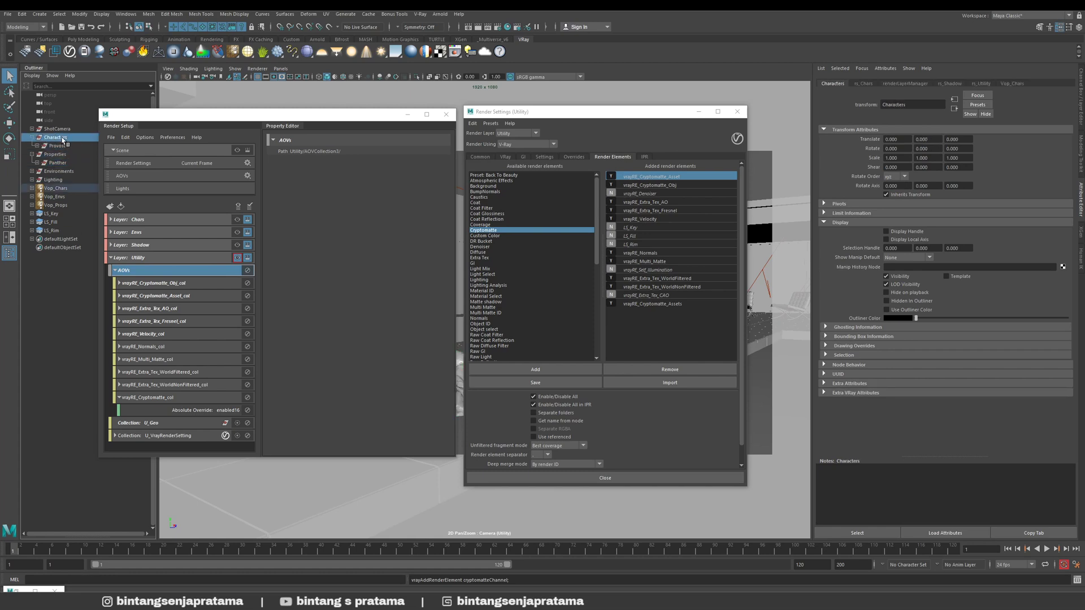
{"action": "left_click", "coordinate": [879, 394]}
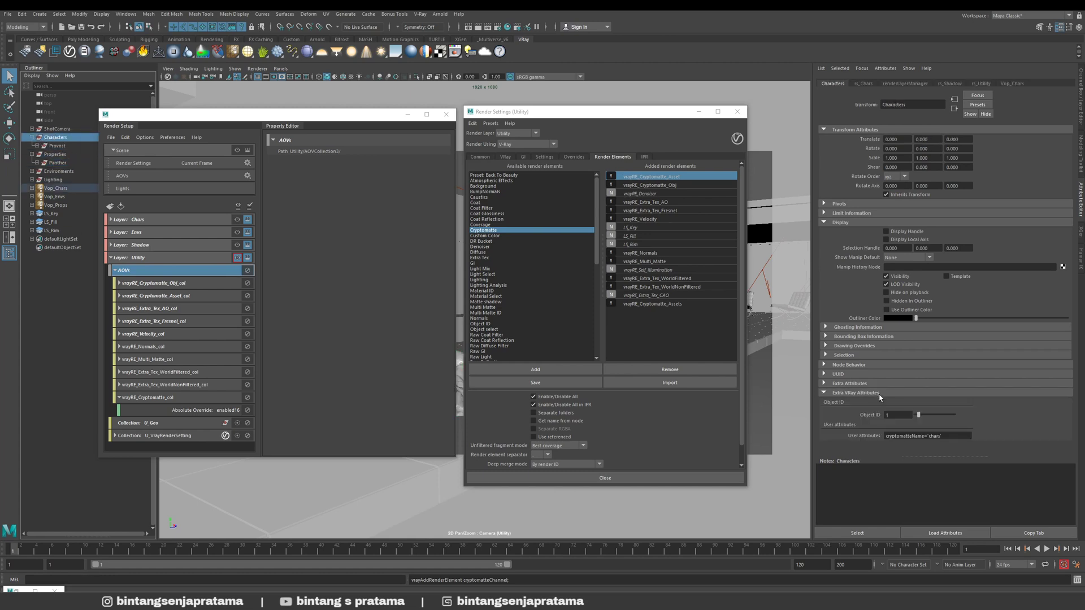
{"action": "left_click", "coordinate": [943, 438]}
{"action": "left_click_drag", "start_coordinate": [943, 439], "coordinate": [856, 437]}
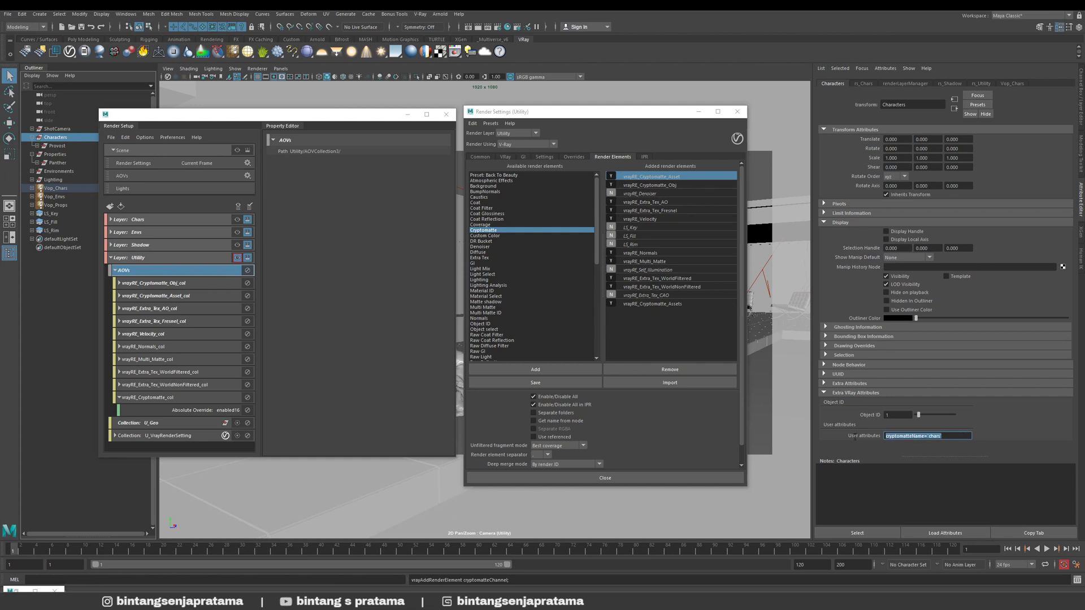
{"action": "left_click", "coordinate": [37, 146]}
{"action": "left_click", "coordinate": [37, 146]}
- Compare with the existing vrayRE_Cryptomatte_Asset element and remove the redundant vrayRE_Cryptomatte_Assets render element
{"action": "left_click", "coordinate": [662, 177]}
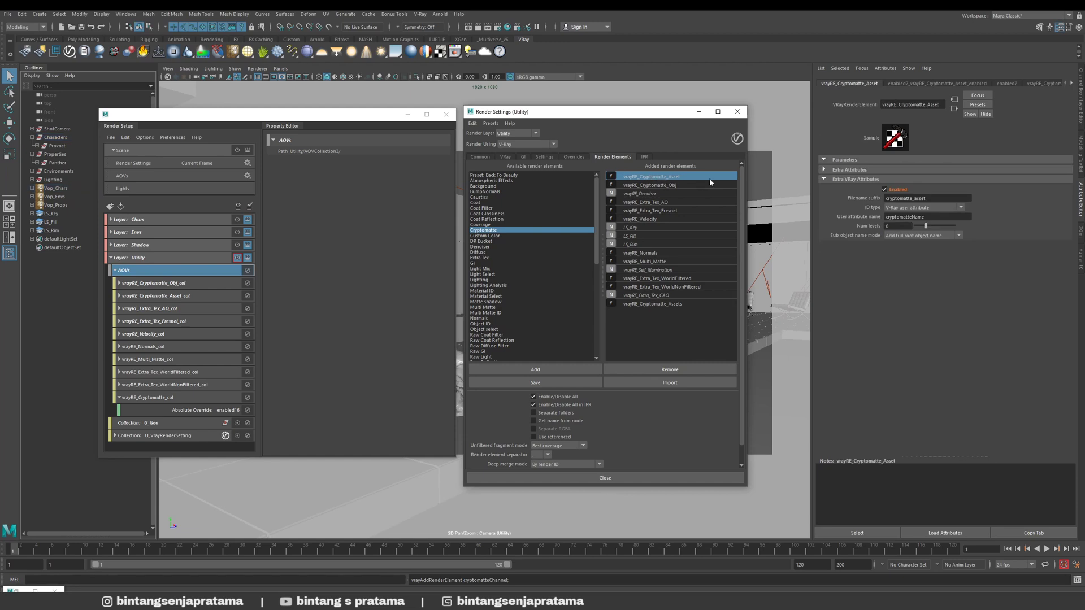
{"action": "left_click", "coordinate": [55, 146]}
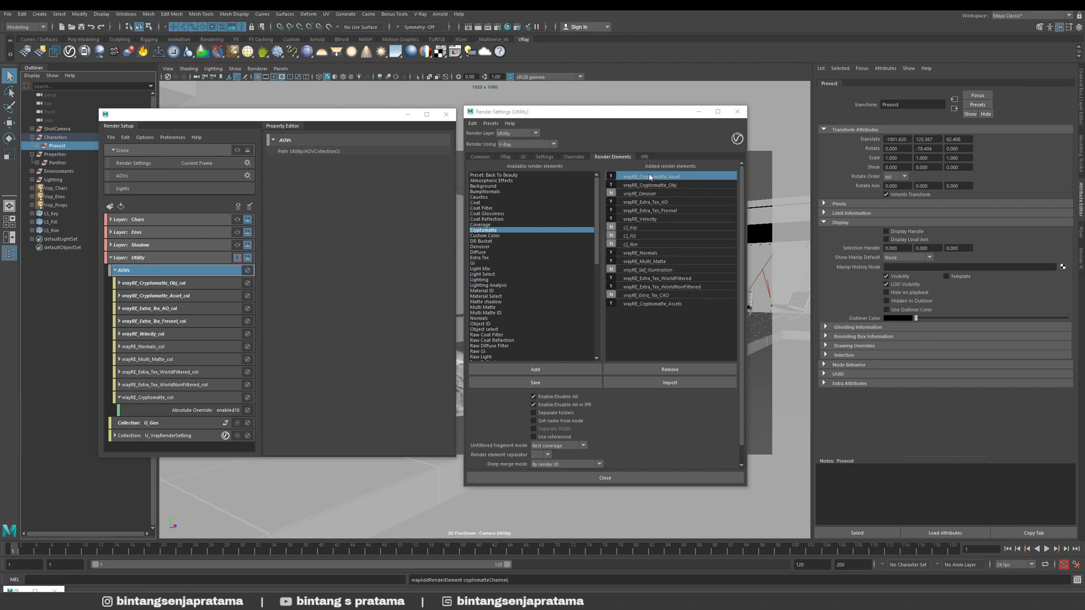
{"action": "left_click", "coordinate": [671, 305]}
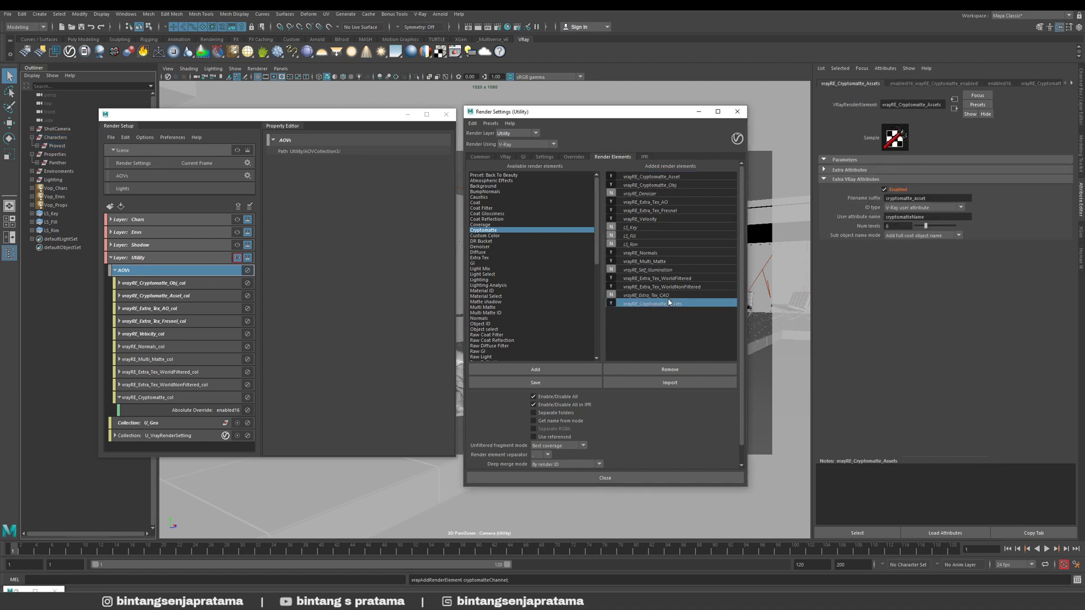
{"action": "left_click", "coordinate": [677, 372]}
- Review the vrayRE_Cryptomatte_Asset, vrayRE_Cryptomatte_Obj and vrayRE_Extra_Tex_AO element attributes, including the ID type options of vrayRE_Cryptomatte_Obj
{"action": "left_click", "coordinate": [670, 177]}
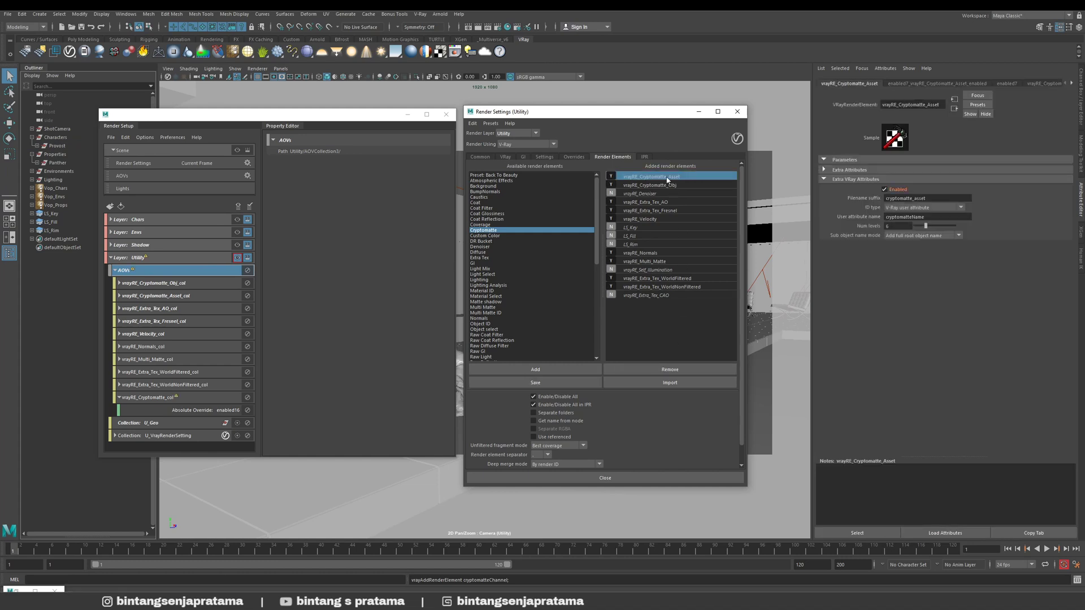
{"action": "left_click", "coordinate": [650, 186]}
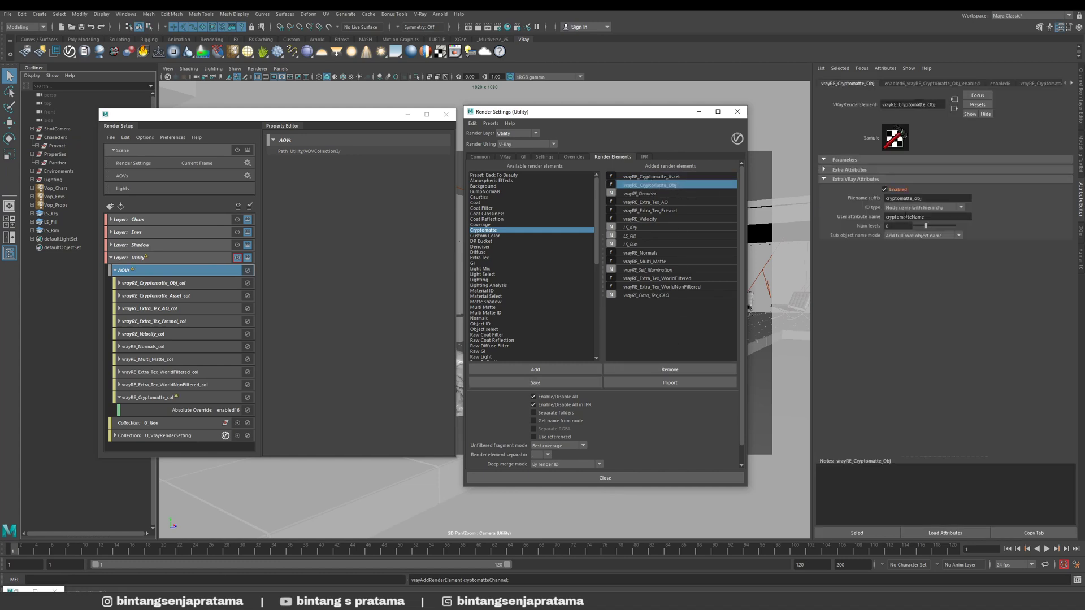
{"action": "left_click", "coordinate": [914, 208]}
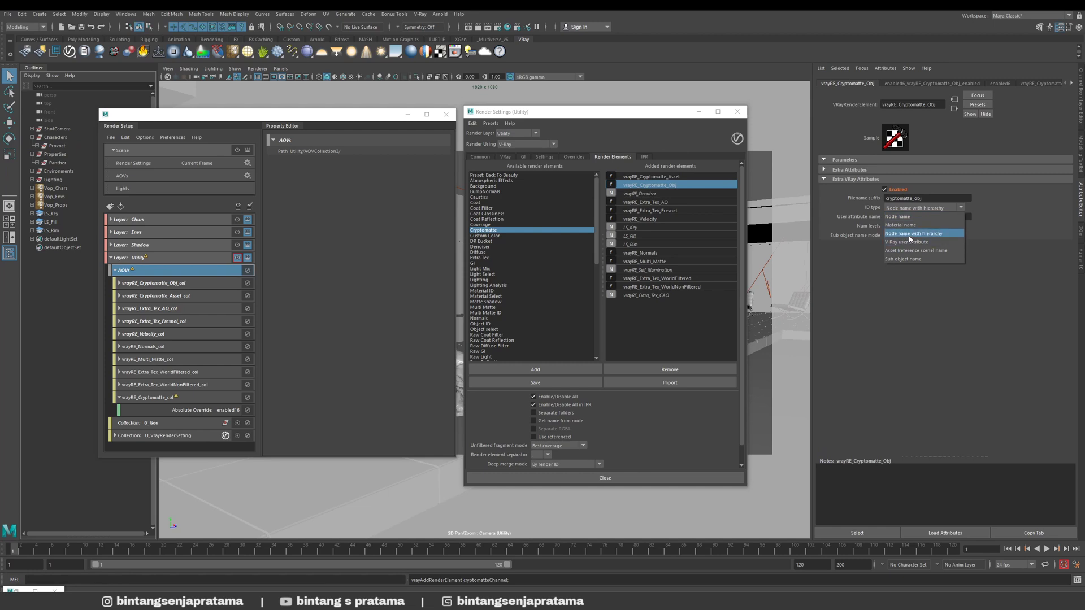
{"action": "left_click", "coordinate": [1028, 252]}
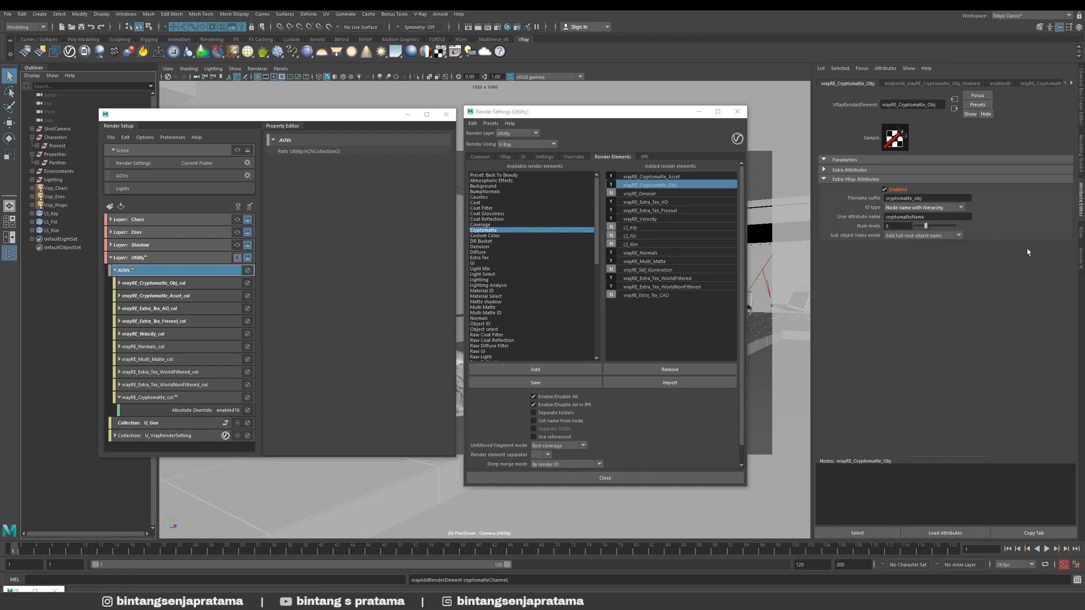
{"action": "left_click", "coordinate": [650, 202]}
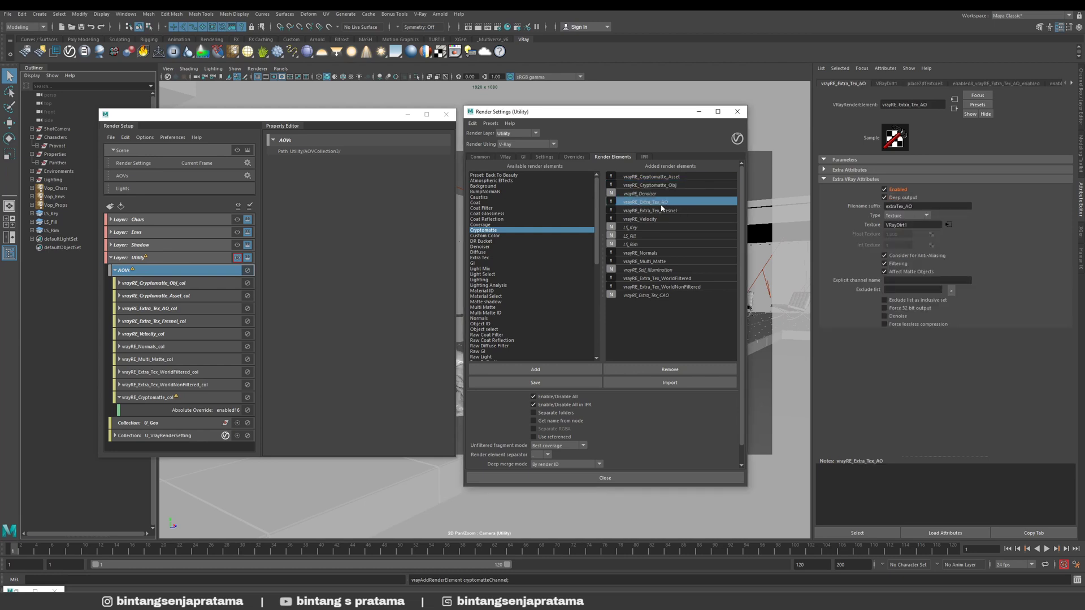
- Delete the leftover vrayRE_Cryptomatte_col collection from the Utility layer's AOVs
{"action": "left_click", "coordinate": [236, 260]}
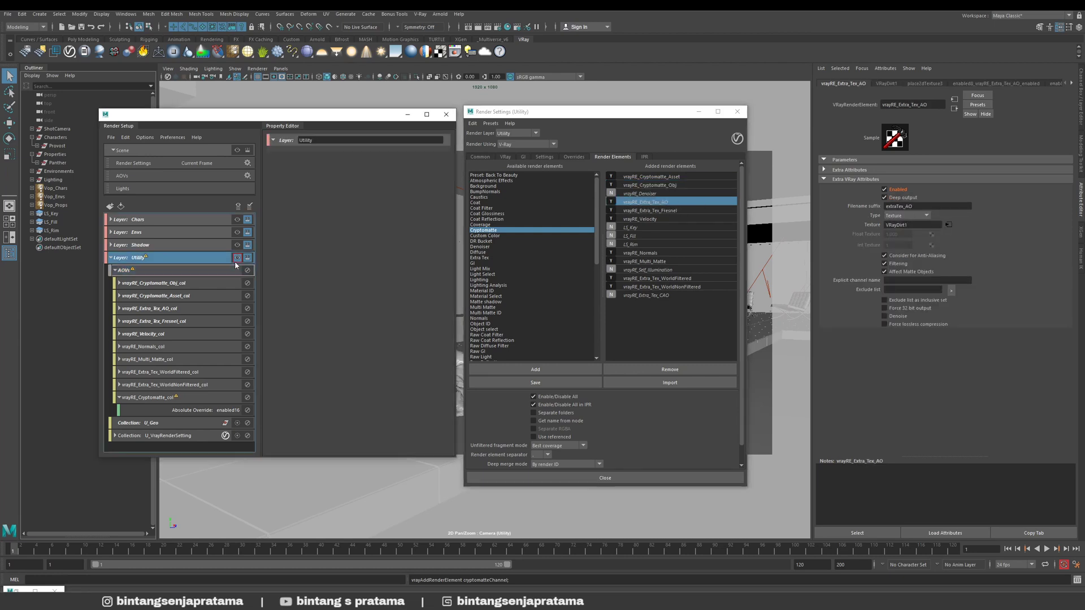
{"action": "left_click", "coordinate": [150, 275]}
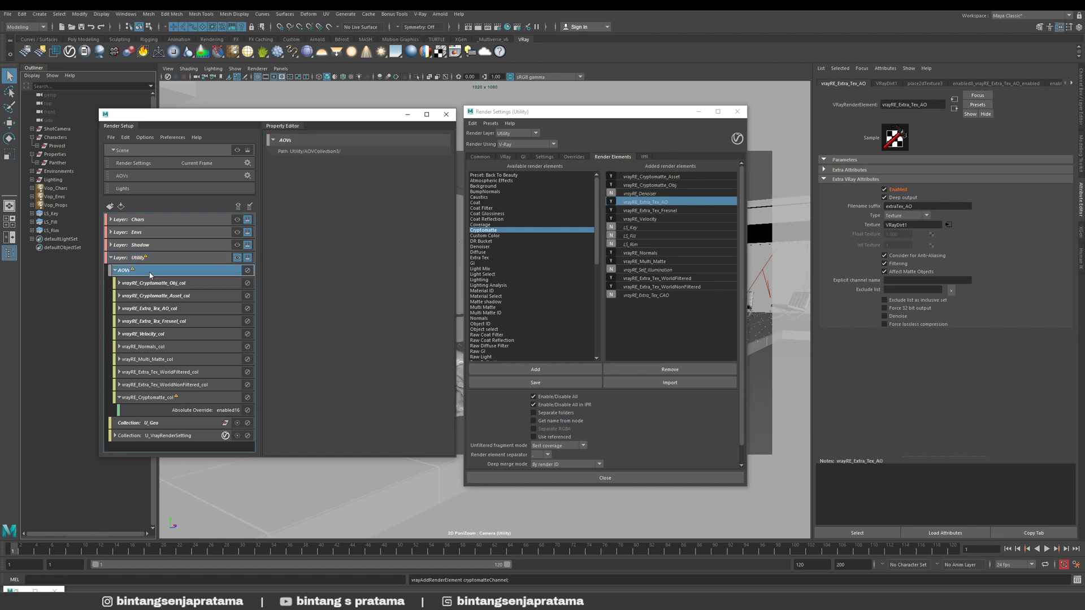
{"action": "left_click", "coordinate": [176, 397]}
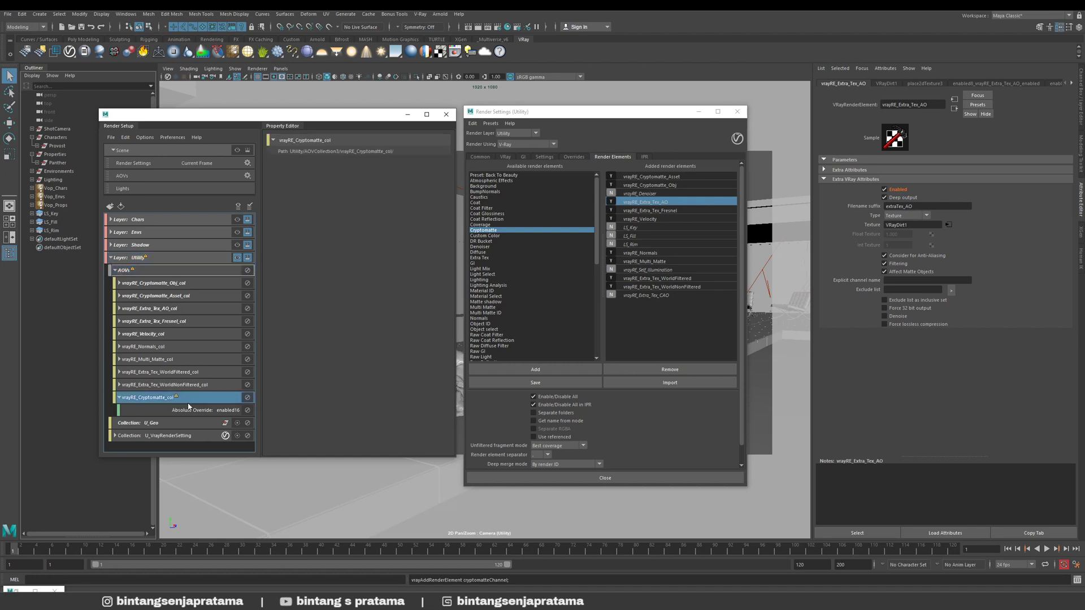
{"action": "right_click", "coordinate": [188, 399]}
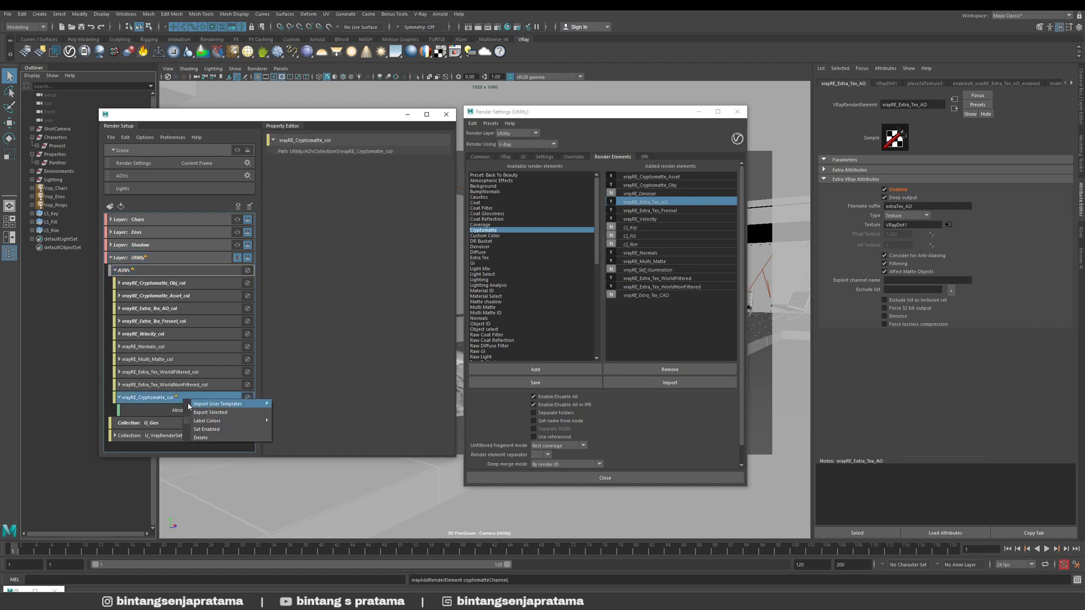
{"action": "left_click", "coordinate": [202, 438]}
{"action": "left_click", "coordinate": [162, 271]}
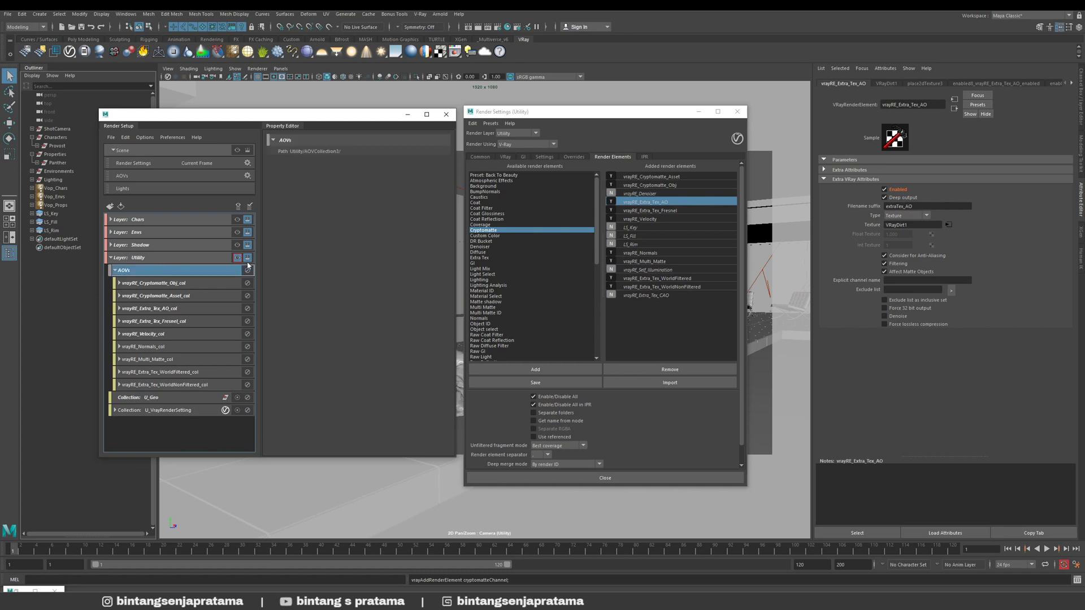
- Review the VRayDirt texture used by vrayRE_Extra_Tex_AO and the VRayFresnel texture assigned to vrayRE_Extra_Tex_Fresnel
{"action": "left_click", "coordinate": [658, 211]}
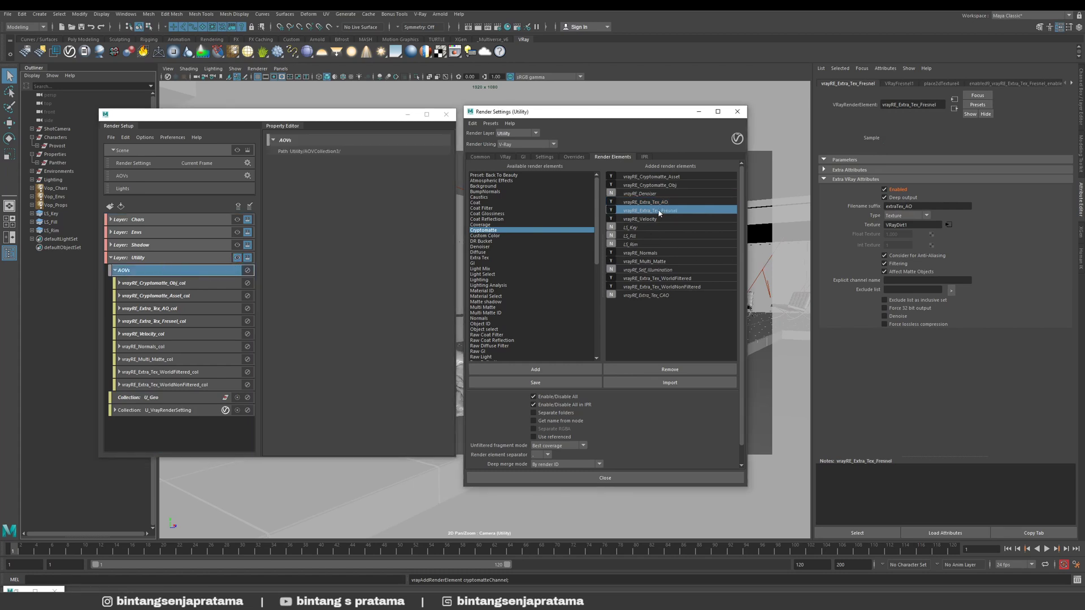
{"action": "left_click", "coordinate": [651, 204]}
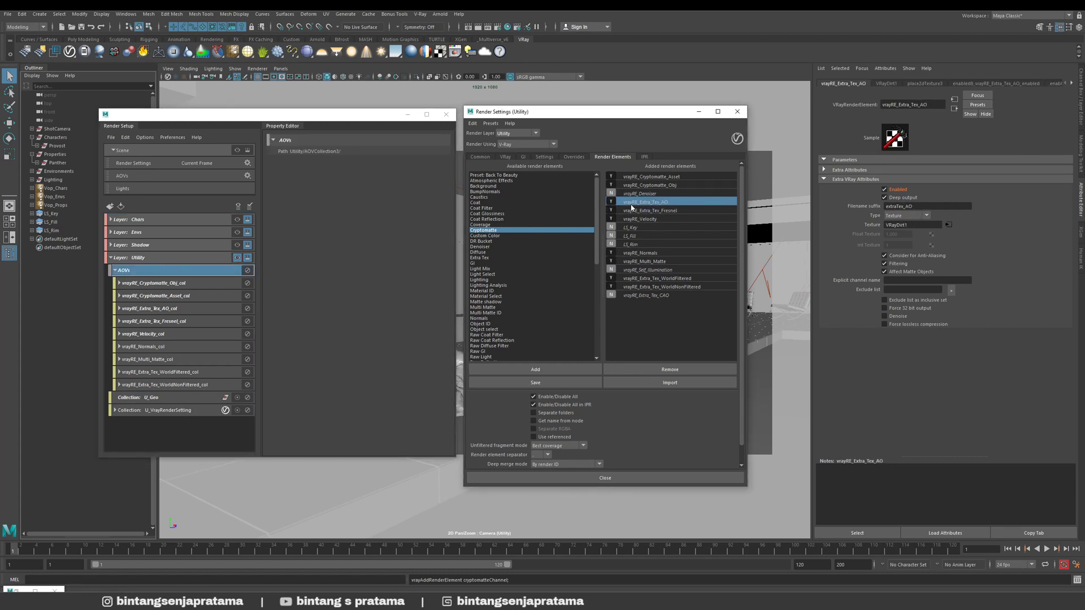
{"action": "left_click", "coordinate": [948, 225]}
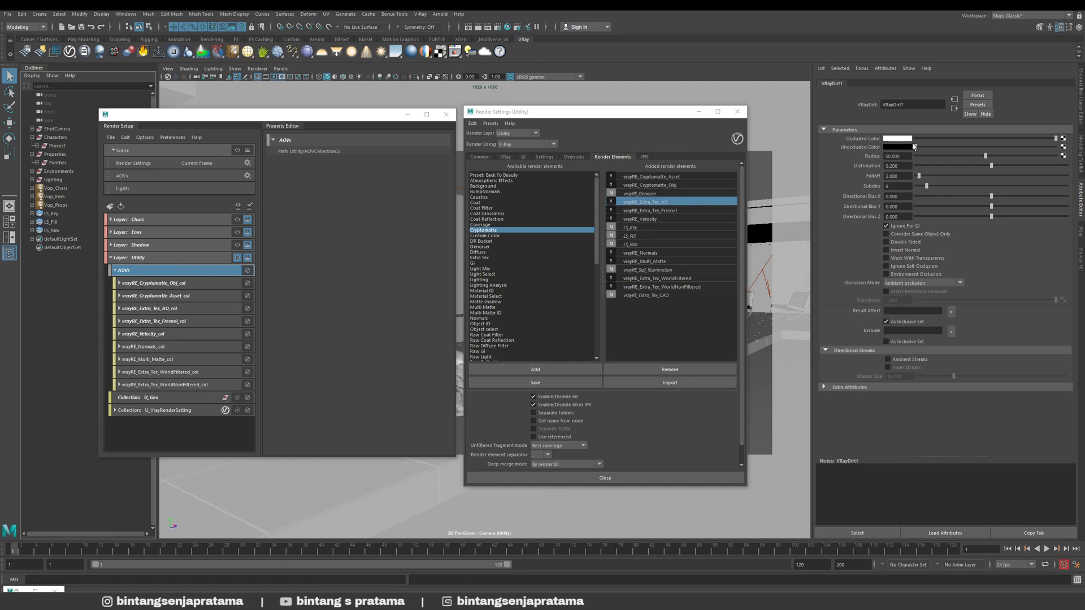
{"action": "left_click", "coordinate": [646, 212]}
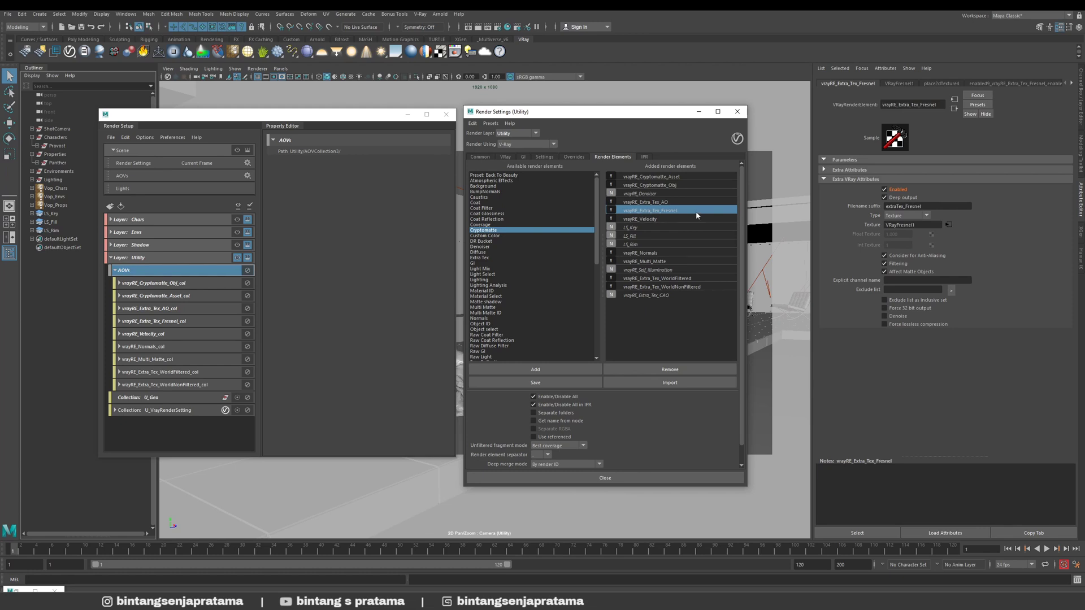
{"action": "left_click_drag", "start_coordinate": [920, 225], "coordinate": [884, 225]}
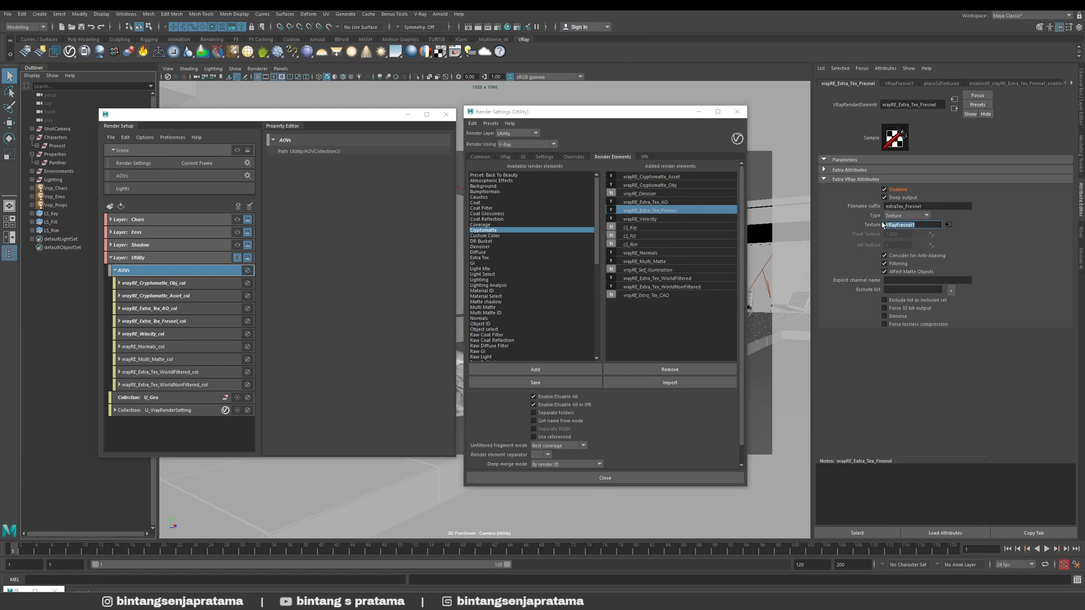
- Examine the Max Velocity setting of vrayRE_Velocity and the vrayRE_Normals attributes, and locate Normals among the available render elements
{"action": "left_click", "coordinate": [644, 220]}
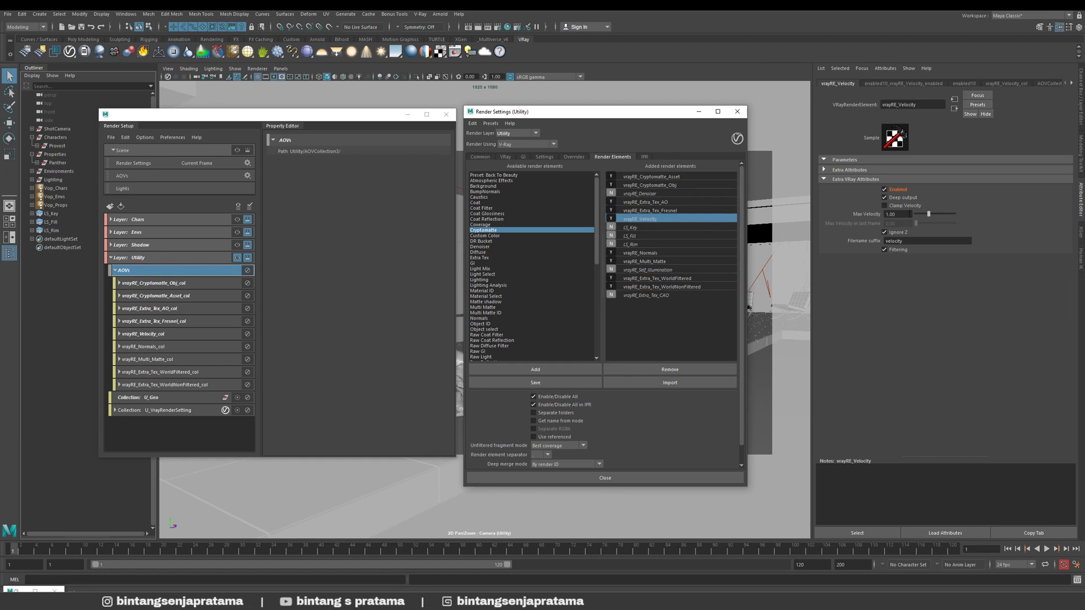
{"action": "left_click_drag", "start_coordinate": [901, 215], "coordinate": [869, 218]}
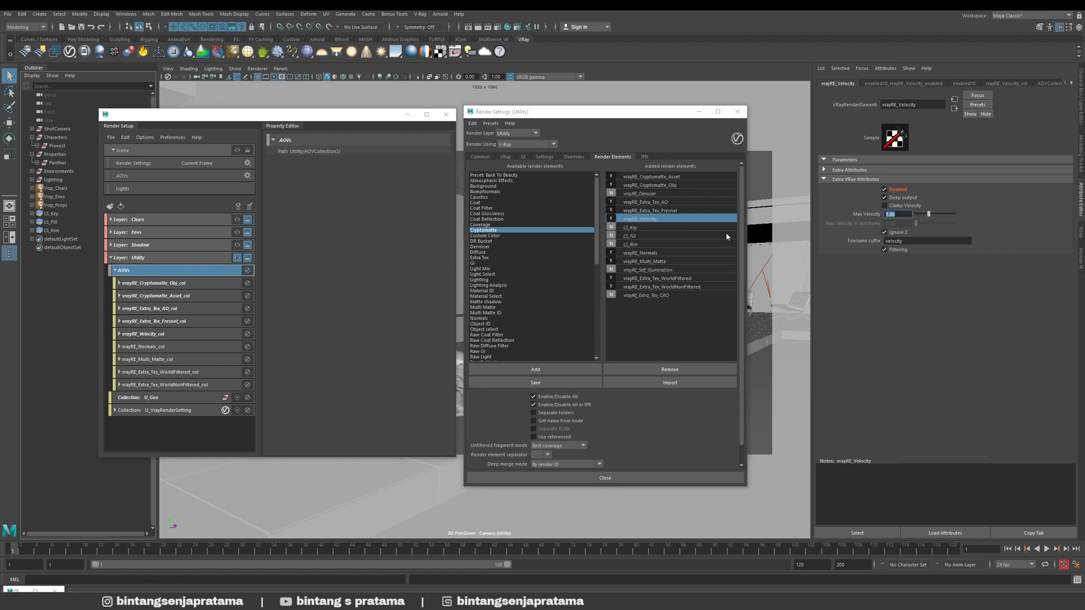
{"action": "left_click", "coordinate": [639, 254]}
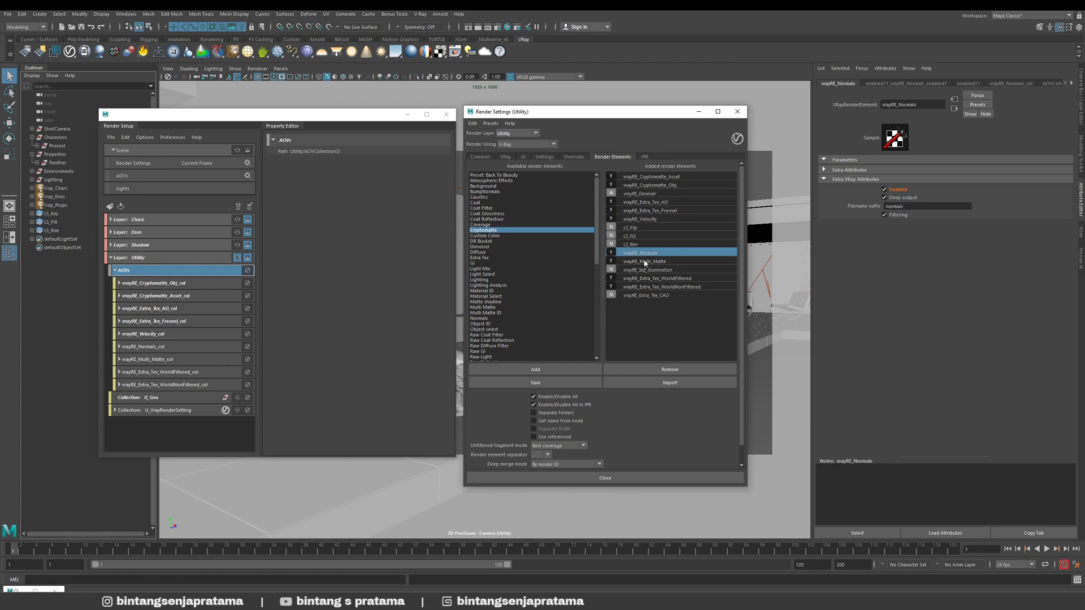
{"action": "left_click", "coordinate": [646, 264]}
{"action": "scroll", "coordinate": [502, 329], "scroll_direction": "down", "scroll_amount": 10}
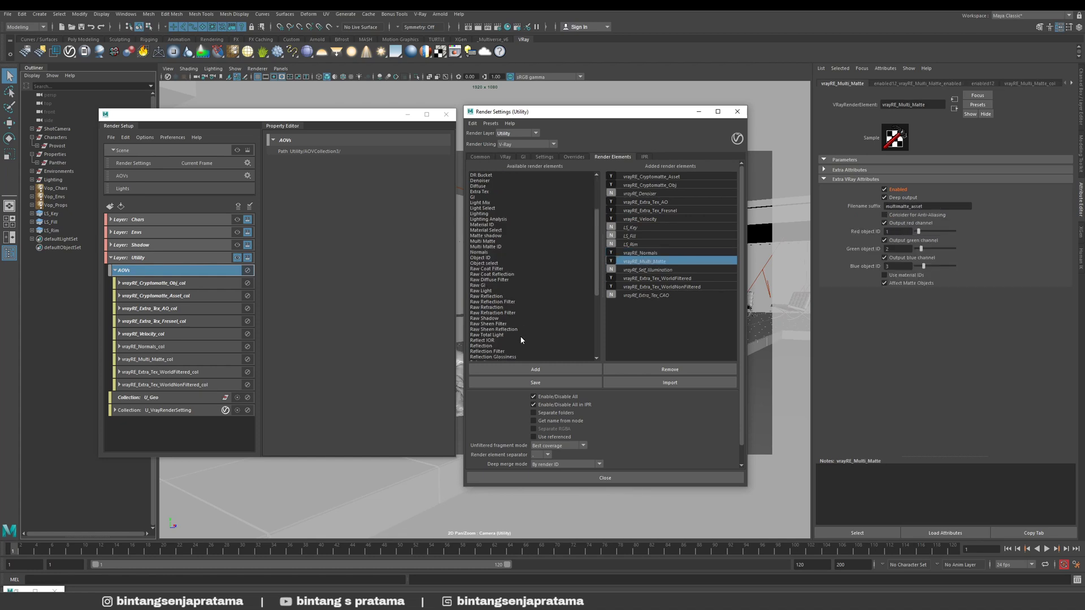
{"action": "scroll", "coordinate": [495, 251], "scroll_direction": "up", "scroll_amount": 3}
{"action": "double_click", "coordinate": [479, 202]}
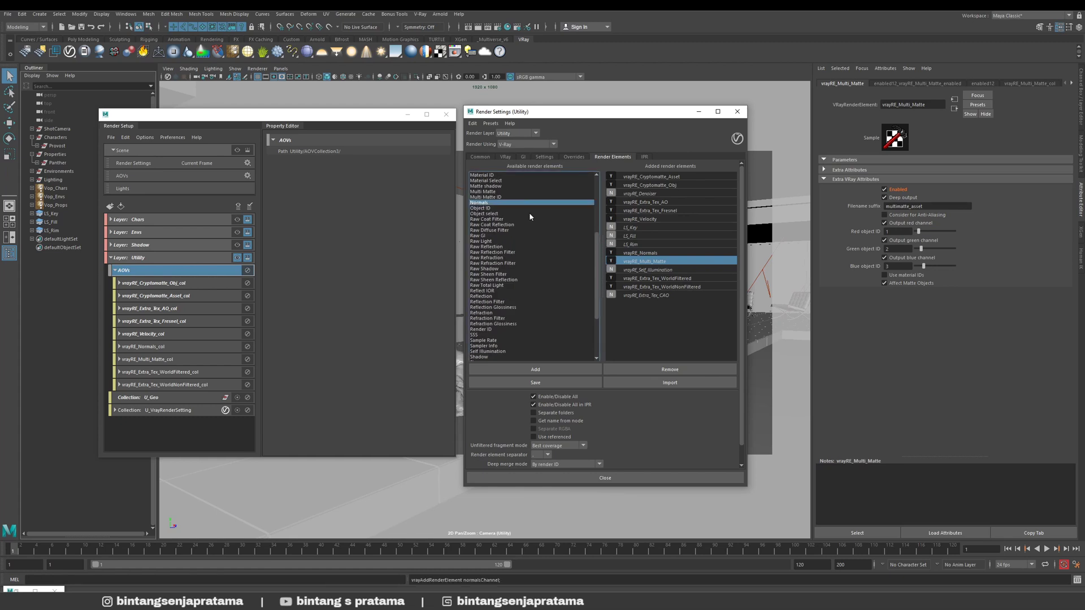
{"action": "left_click", "coordinate": [647, 254]}
- Review the filename suffix and the red, green and blue object IDs of vrayRE_Multi_Matte
{"action": "left_click", "coordinate": [646, 262]}
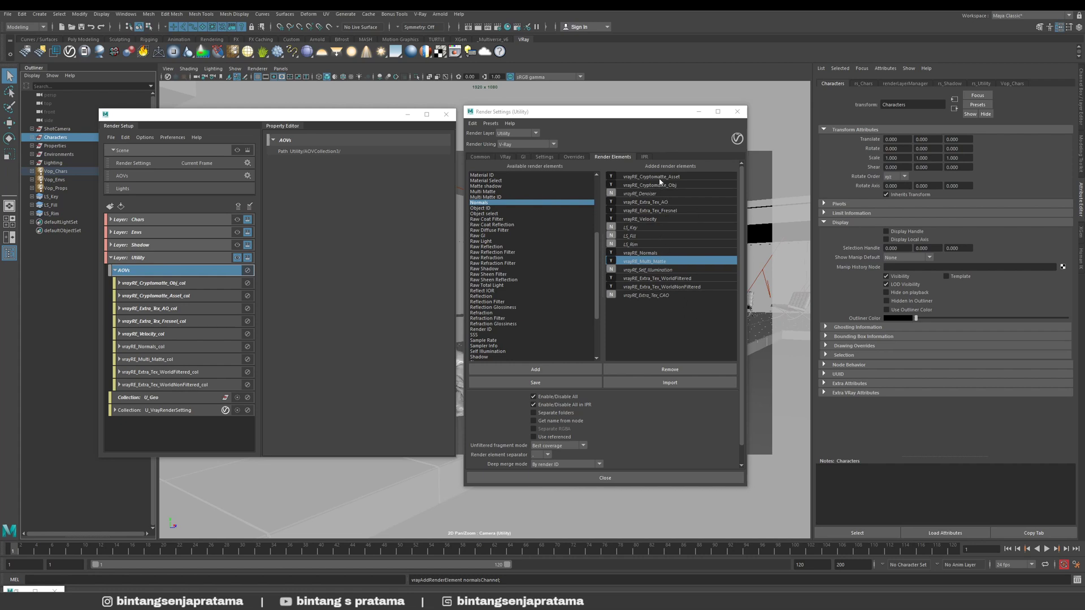
{"action": "left_click", "coordinate": [653, 264]}
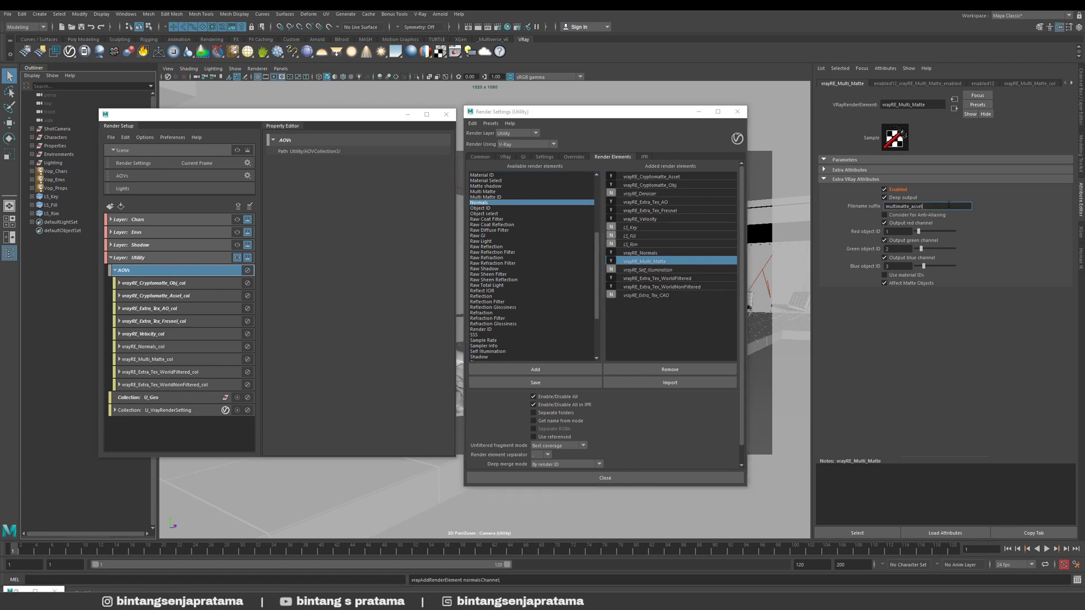
{"action": "double_click", "coordinate": [921, 206]}
{"action": "left_click", "coordinate": [899, 232]}
{"action": "left_click", "coordinate": [894, 248]}
{"action": "left_click", "coordinate": [898, 266]}
- Review the filename suffixes and sampler info textures of vrayRE_Extra_Tex_WorldFiltered and vrayRE_Extra_Tex_WorldNonFiltered
{"action": "left_click", "coordinate": [644, 288]}
{"action": "left_click", "coordinate": [665, 279]}
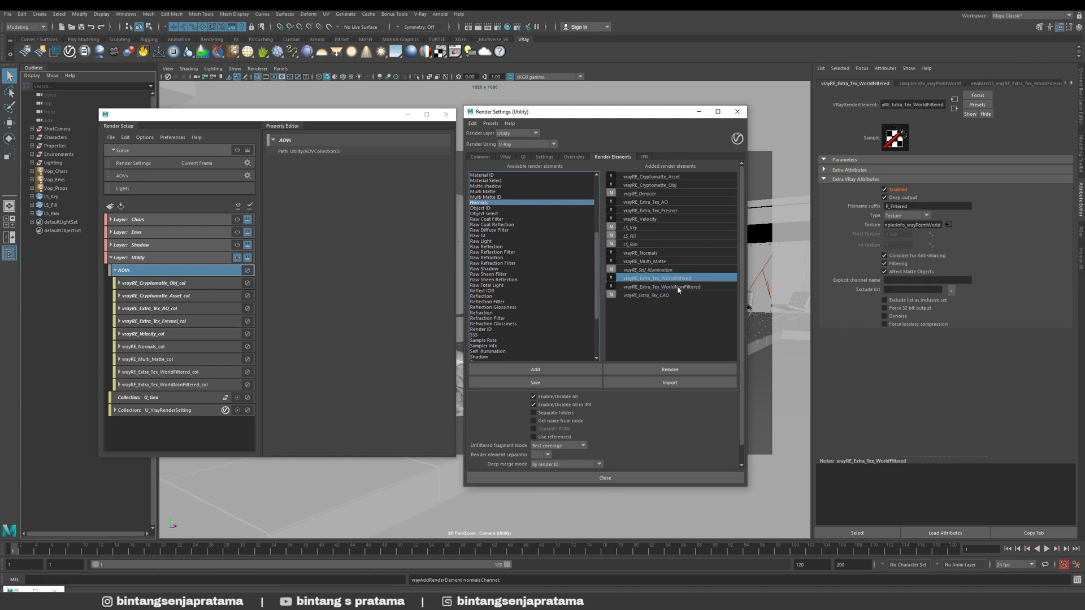
{"action": "left_click", "coordinate": [678, 288]}
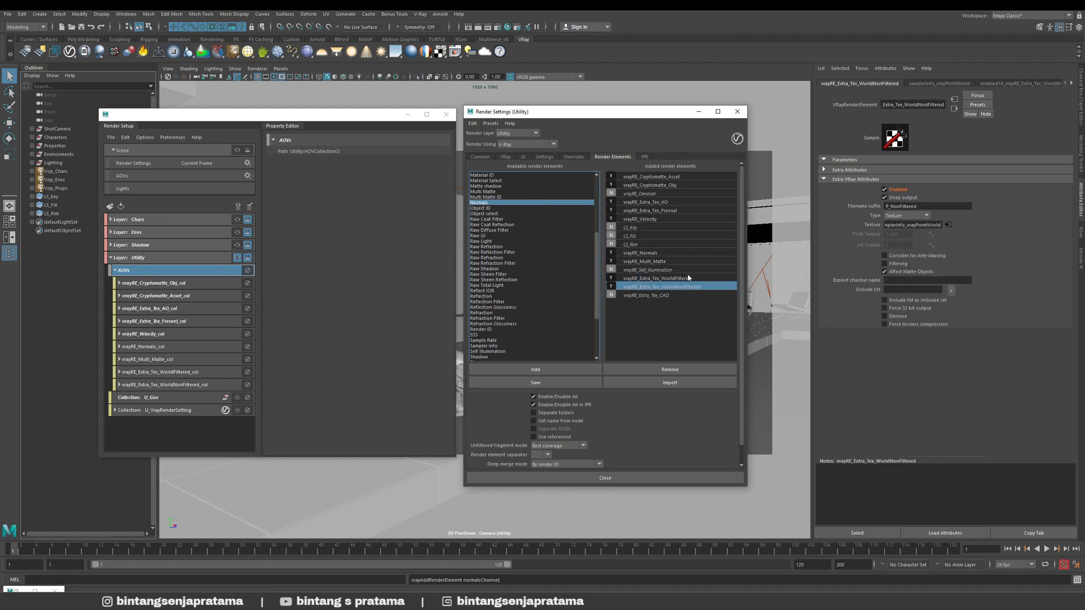
{"action": "left_click", "coordinate": [689, 278]}
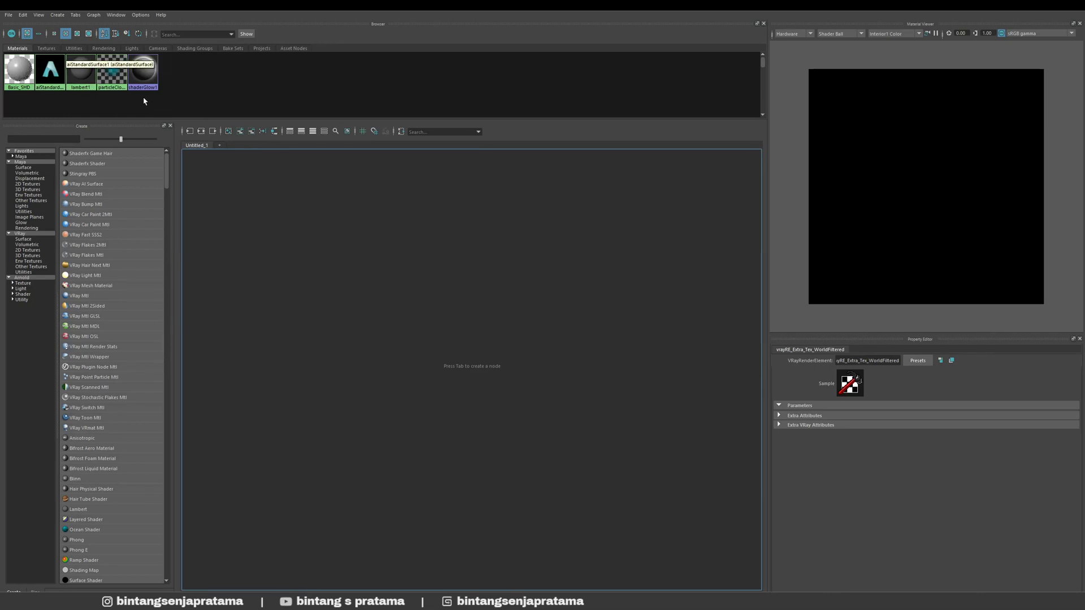
- Graph the samplerInfo_vrayPointWorld utility node in the Hypershade and inspect its V-Ray Additional outputs option and extra attributes
{"action": "left_click", "coordinate": [74, 48]}
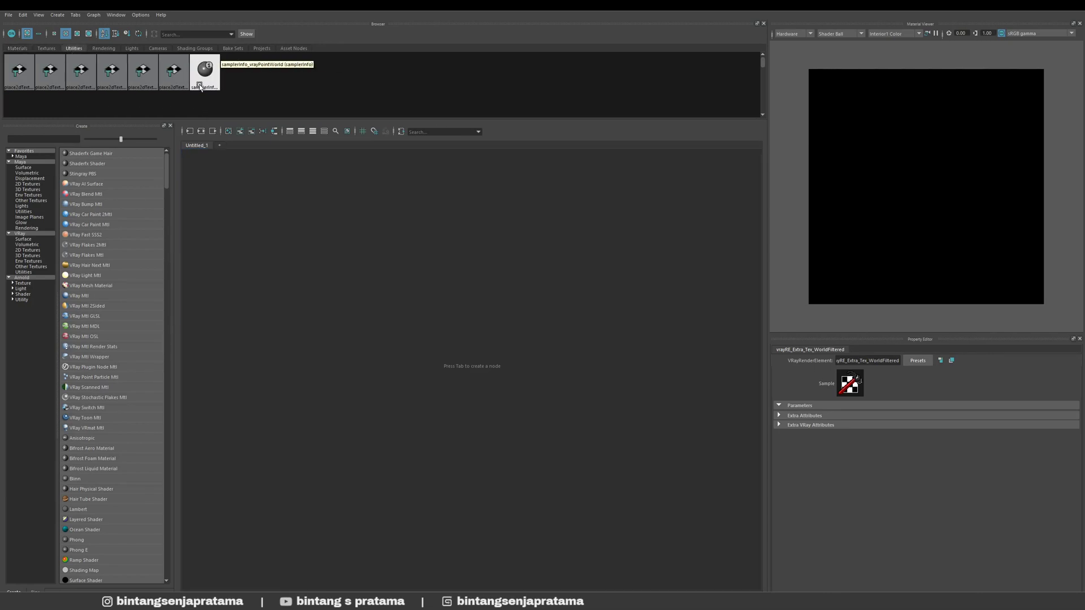
{"action": "left_click_drag", "start_coordinate": [199, 86], "coordinate": [400, 317]}
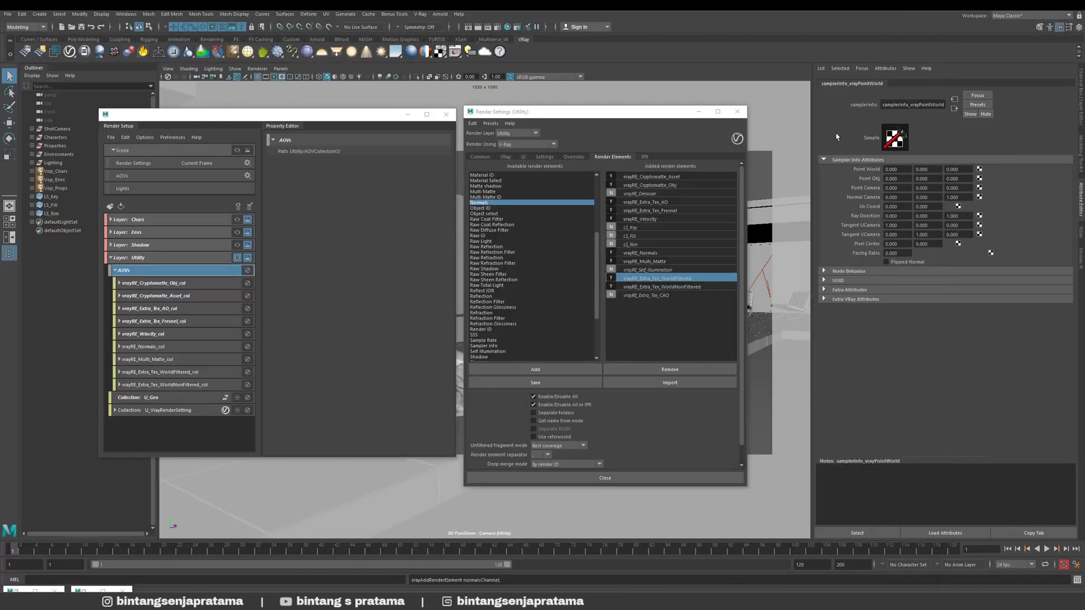
{"action": "left_click", "coordinate": [885, 68]}
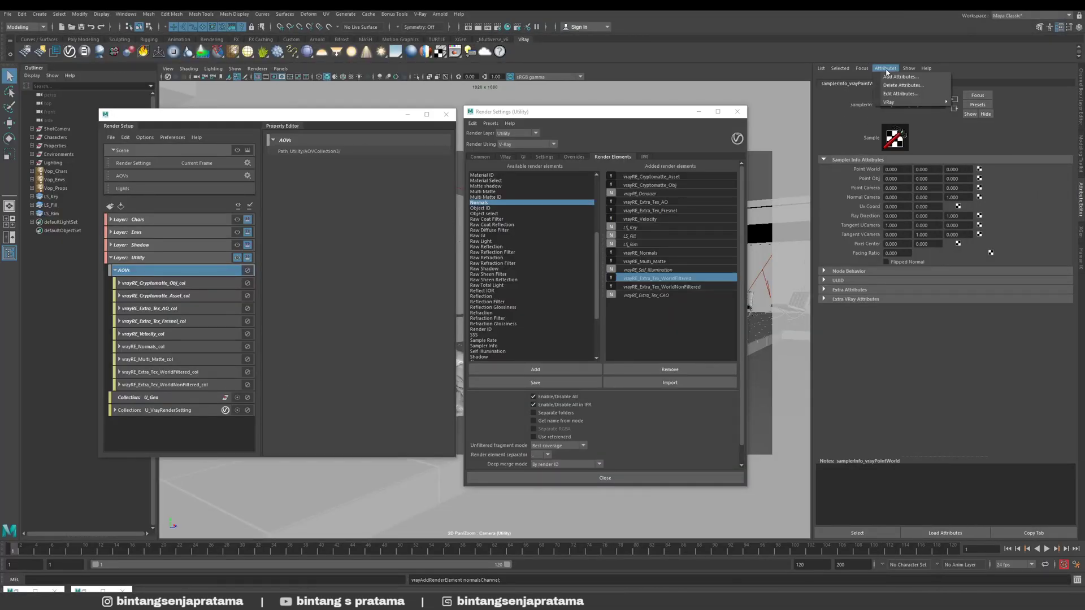
{"action": "mouse_move", "coordinate": [897, 104]}
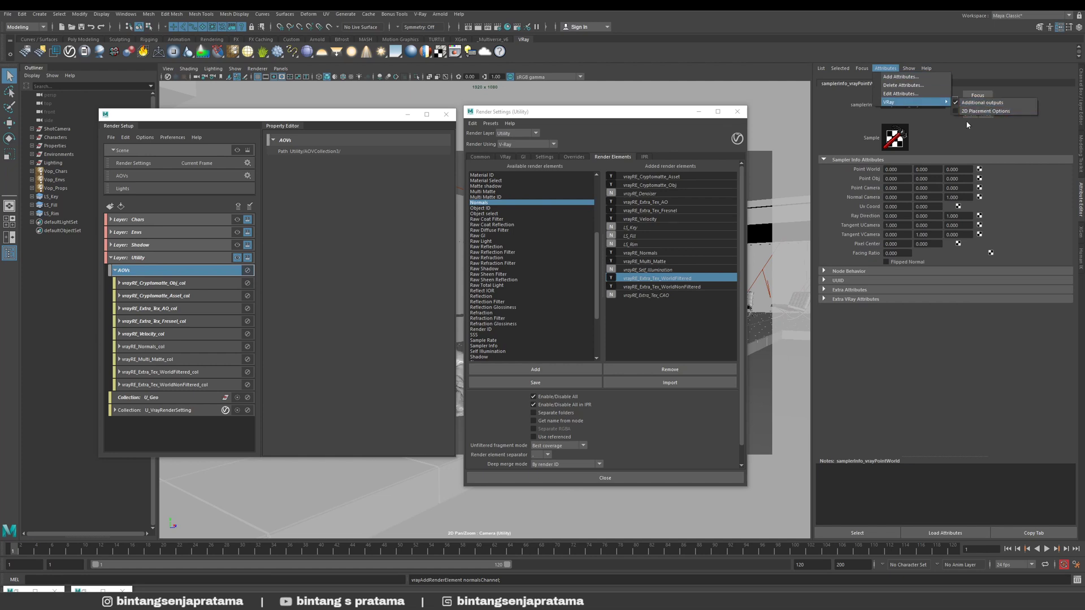
{"action": "left_click", "coordinate": [836, 295]}
{"action": "left_click", "coordinate": [837, 301]}
{"action": "scroll", "coordinate": [879, 345], "scroll_direction": "down", "scroll_amount": 1}
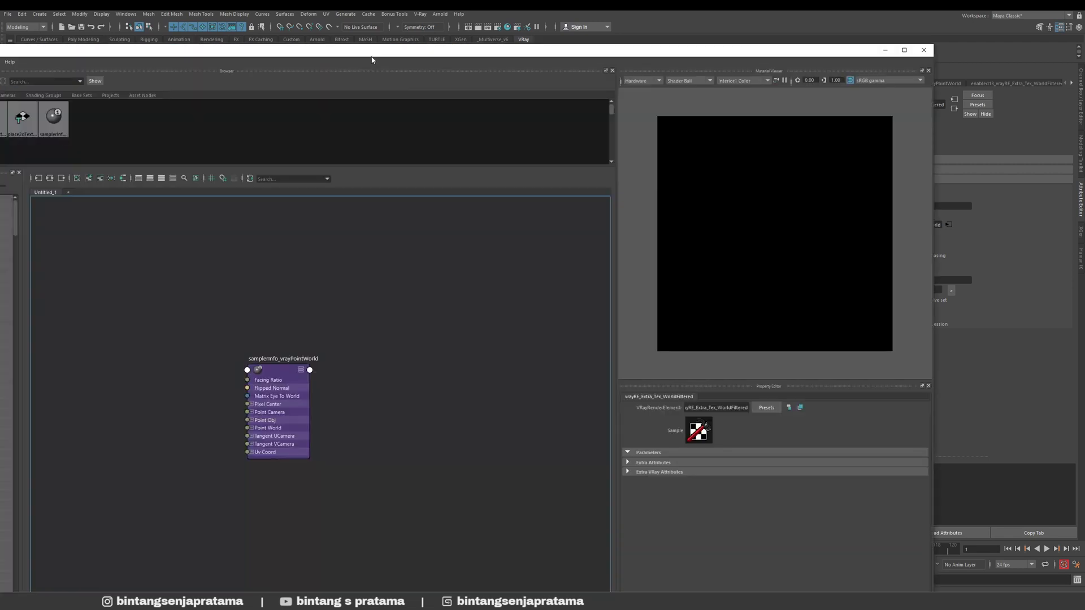
- Connect samplerInfo_vrayPointWorld's vrayPointWorldReference X, Y and Z to the R, G and B texture channels of vrayRE_Extra_Tex_WorldFiltered, and close the Hypershade
{"action": "left_click_drag", "start_coordinate": [411, 52], "coordinate": [226, 46]}
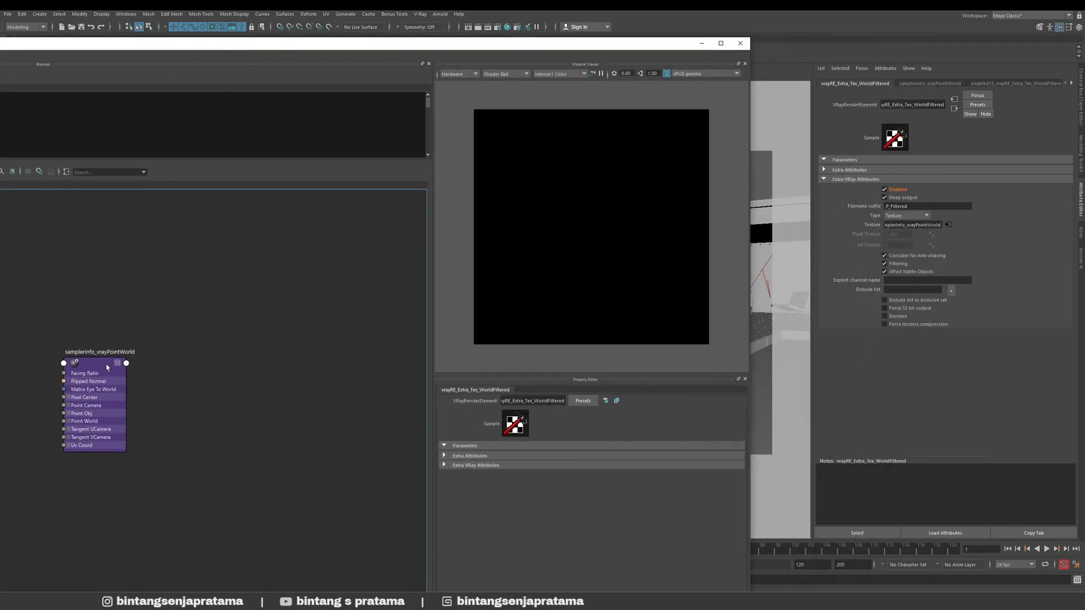
{"action": "middle_click_drag", "start_coordinate": [126, 370], "coordinate": [880, 226]}
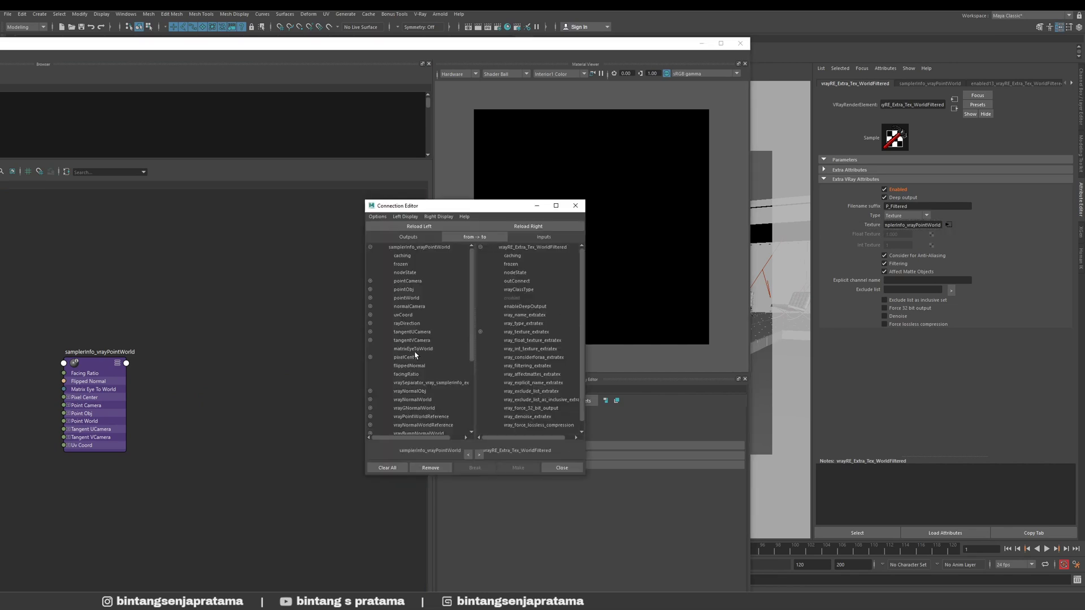
{"action": "scroll", "coordinate": [424, 386], "scroll_direction": "down", "scroll_amount": 3}
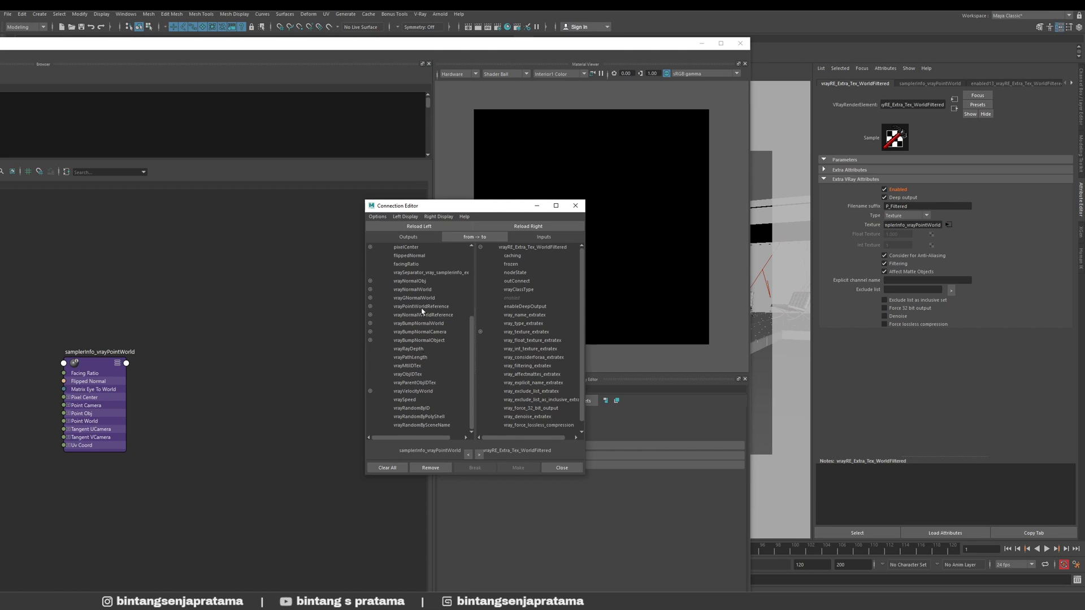
{"action": "left_click", "coordinate": [370, 306]}
{"action": "left_click", "coordinate": [418, 315]}
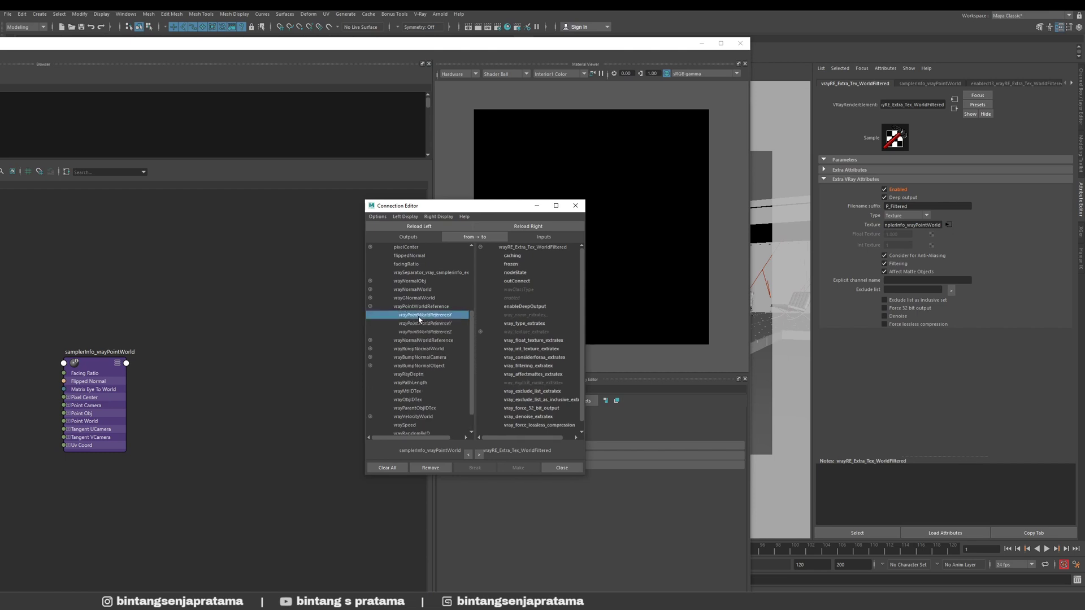
{"action": "left_click", "coordinate": [481, 333]}
{"action": "left_click", "coordinate": [534, 341]}
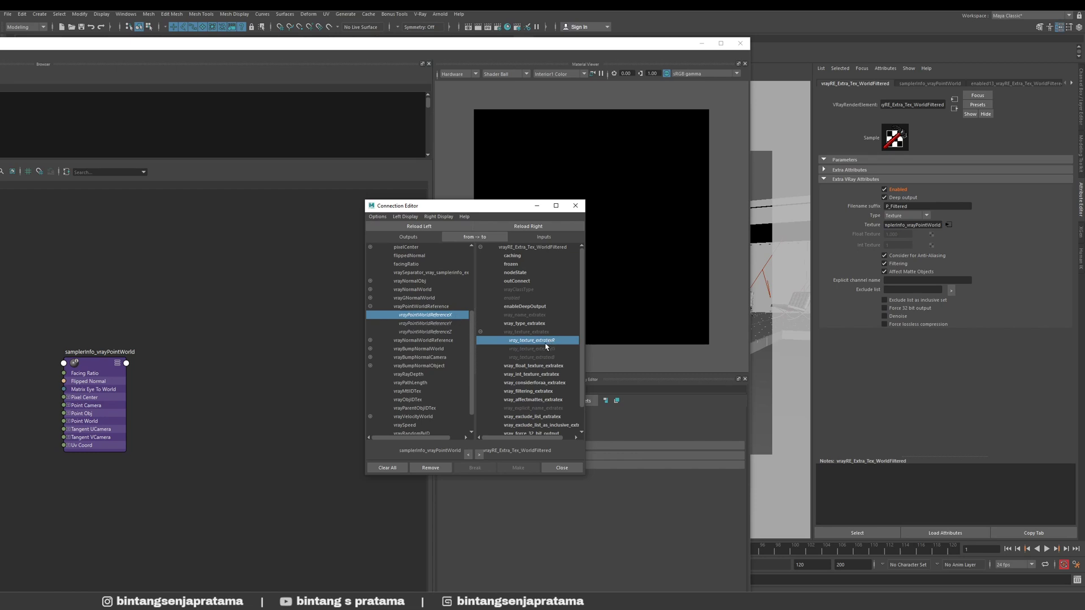
{"action": "left_click", "coordinate": [447, 323]}
{"action": "left_click", "coordinate": [552, 350]}
{"action": "left_click", "coordinate": [457, 332]}
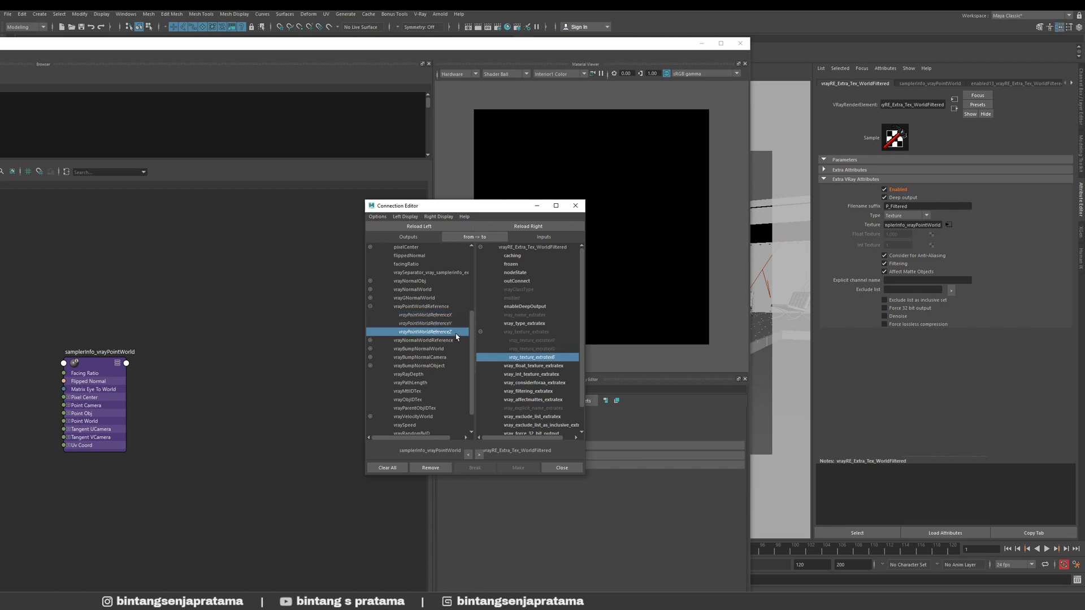
{"action": "left_click", "coordinate": [558, 468]}
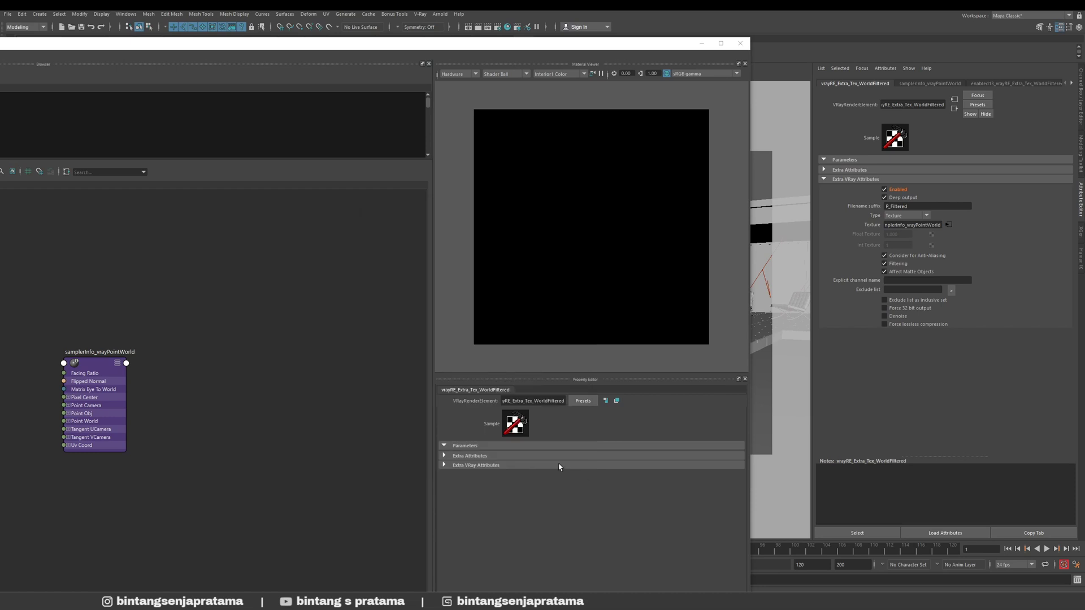
{"action": "left_click", "coordinate": [739, 45]}
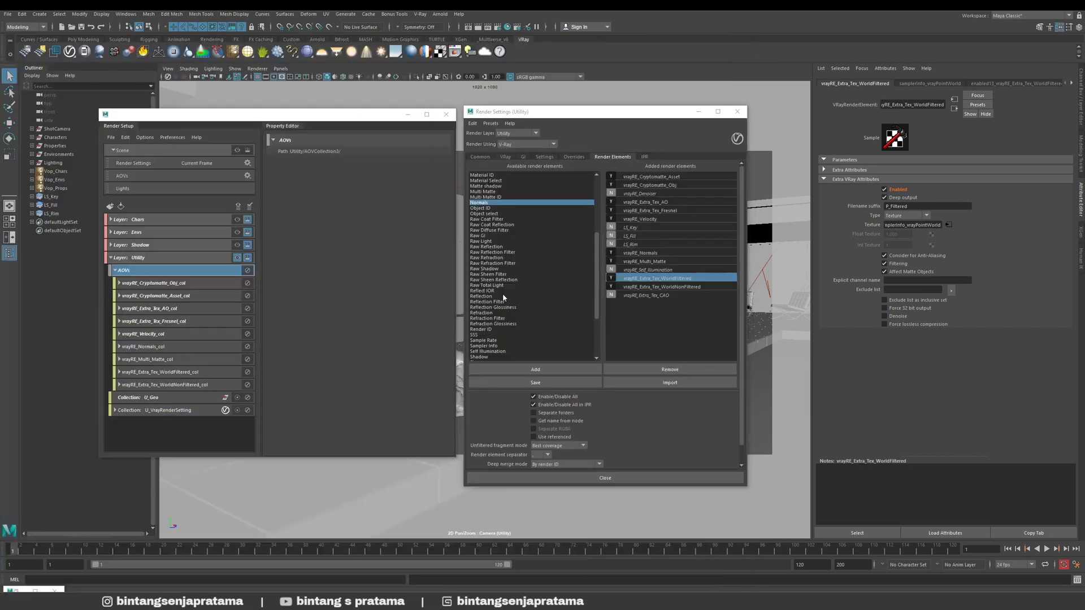
- Compare the anti-aliasing and filtering options of the WorldNonFiltered and WorldFiltered extra texture elements
{"action": "left_click", "coordinate": [664, 289]}
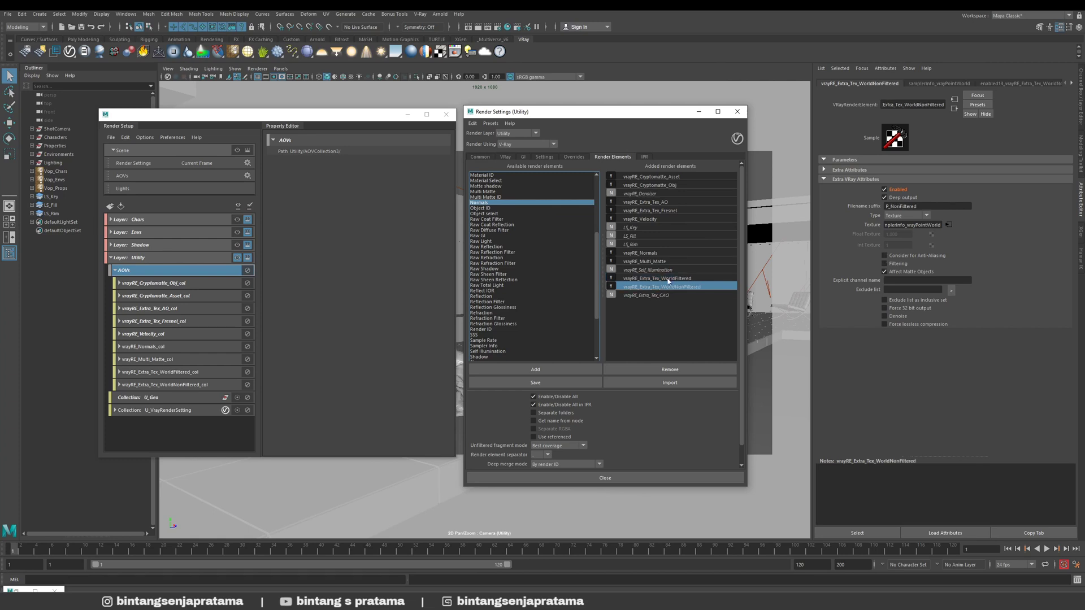
{"action": "left_click", "coordinate": [669, 280]}
{"action": "left_click", "coordinate": [671, 294]}
{"action": "left_click", "coordinate": [686, 288]}
{"action": "left_click", "coordinate": [690, 279]}
{"action": "left_click", "coordinate": [679, 288]}
{"action": "left_click", "coordinate": [681, 280]}
{"action": "left_click", "coordinate": [680, 288]}
{"action": "left_click", "coordinate": [682, 279]}
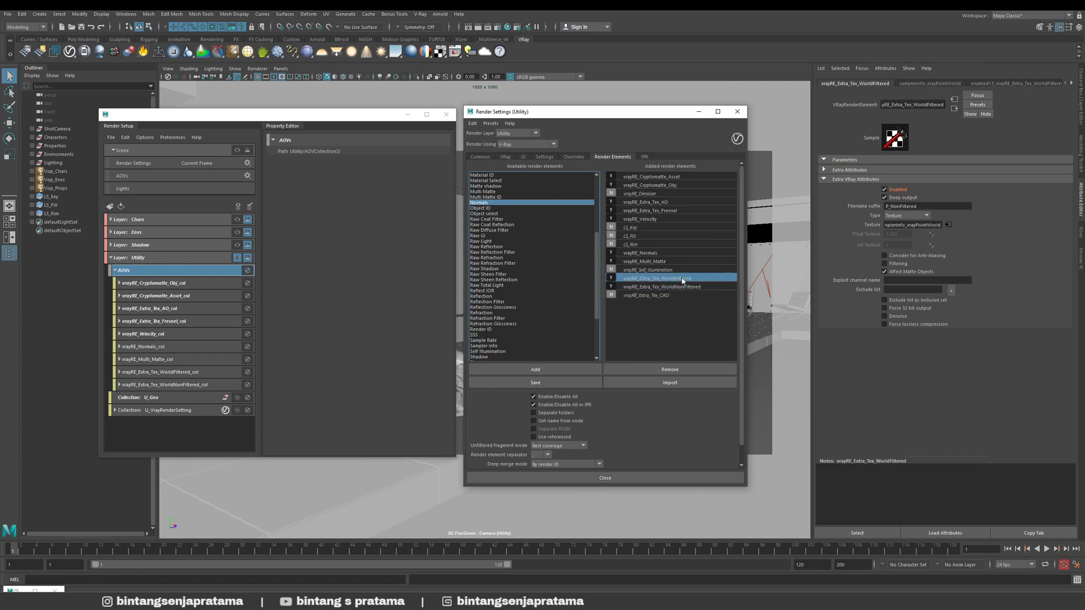
- Recheck the Extra V-Ray attributes of vrayRE_Extra_Tex_WorldFiltered against those of vrayRE_Extra_Tex_WorldNonFiltered
{"action": "left_click", "coordinate": [681, 284]}
{"action": "left_click", "coordinate": [682, 279]}
{"action": "left_click", "coordinate": [680, 288]}
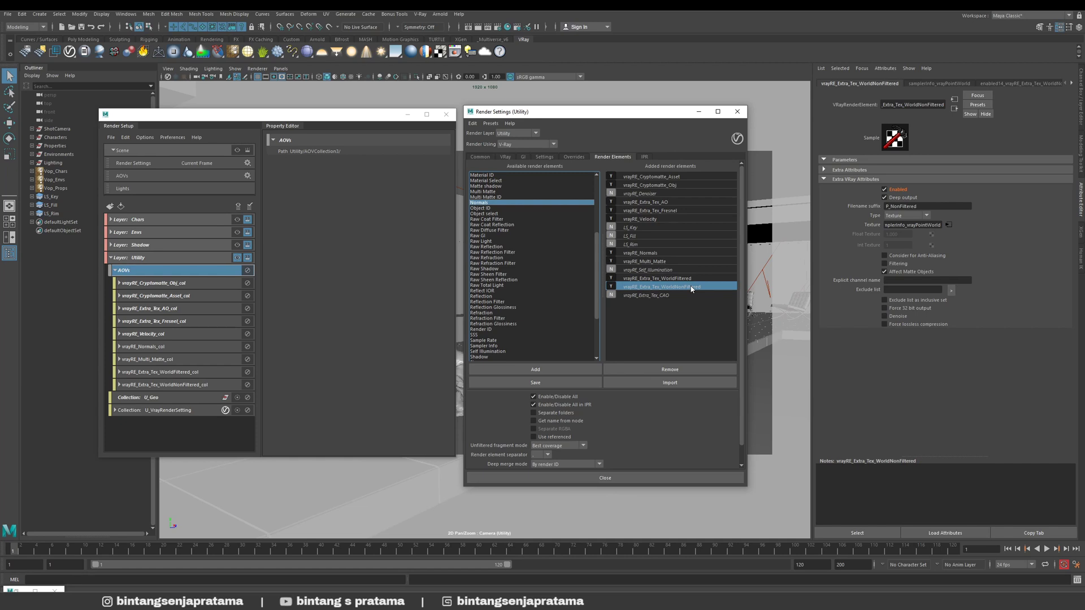
{"action": "left_click_drag", "start_coordinate": [510, 115], "coordinate": [508, 120]}
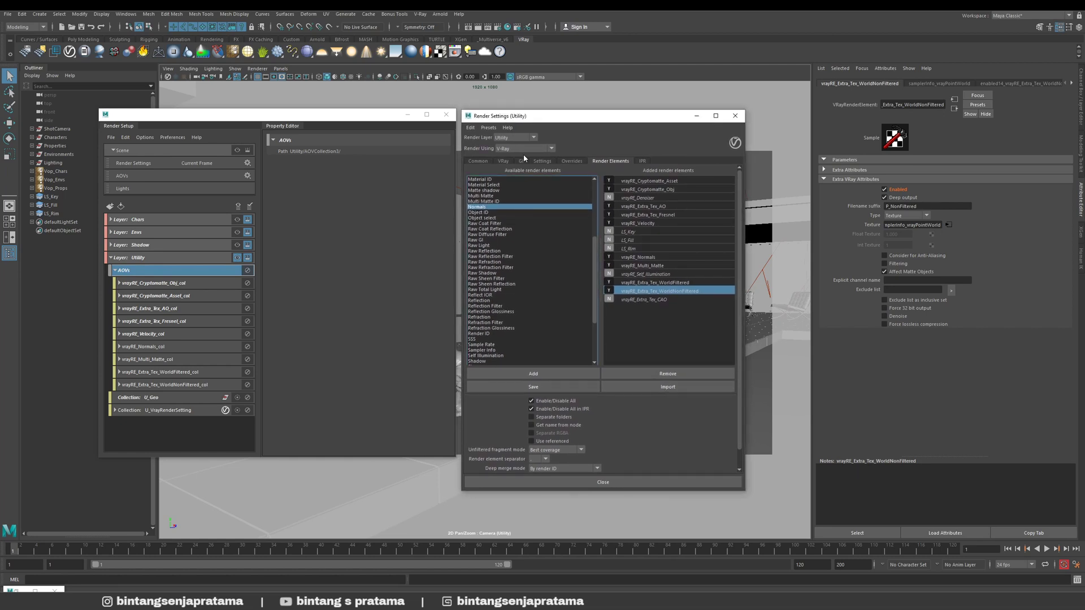
- Collapse the Utility layer's AOVs and review its U_Geo collection and U_VrayRenderSetting overrides
{"action": "left_click", "coordinate": [116, 271]}
{"action": "left_click", "coordinate": [163, 286]}
{"action": "left_click", "coordinate": [114, 293]}
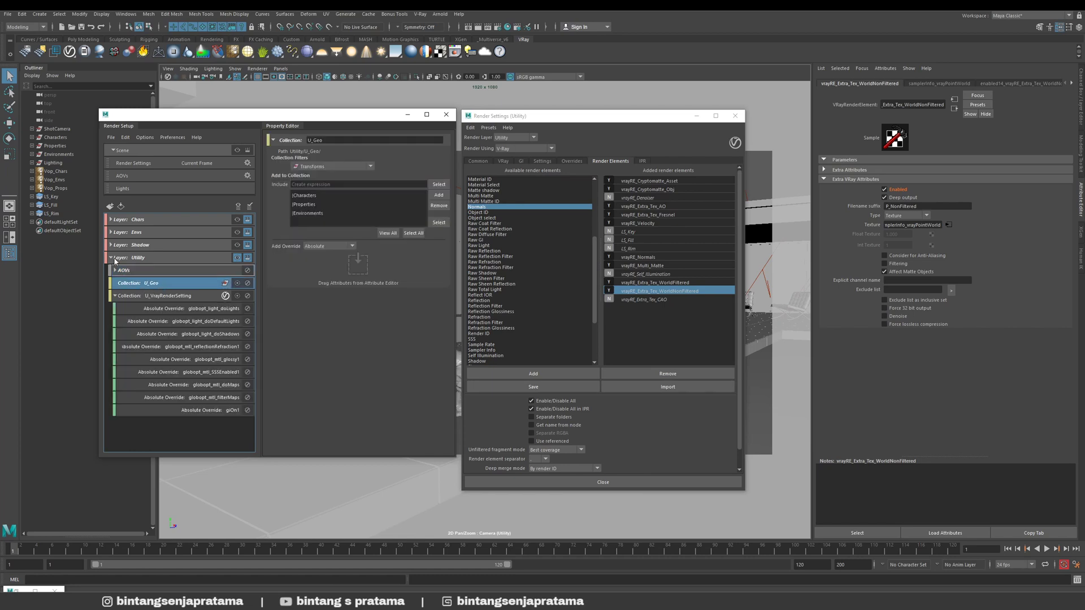
{"action": "left_click", "coordinate": [114, 294]}
{"action": "left_click", "coordinate": [113, 293]}
{"action": "left_click", "coordinate": [114, 295]}
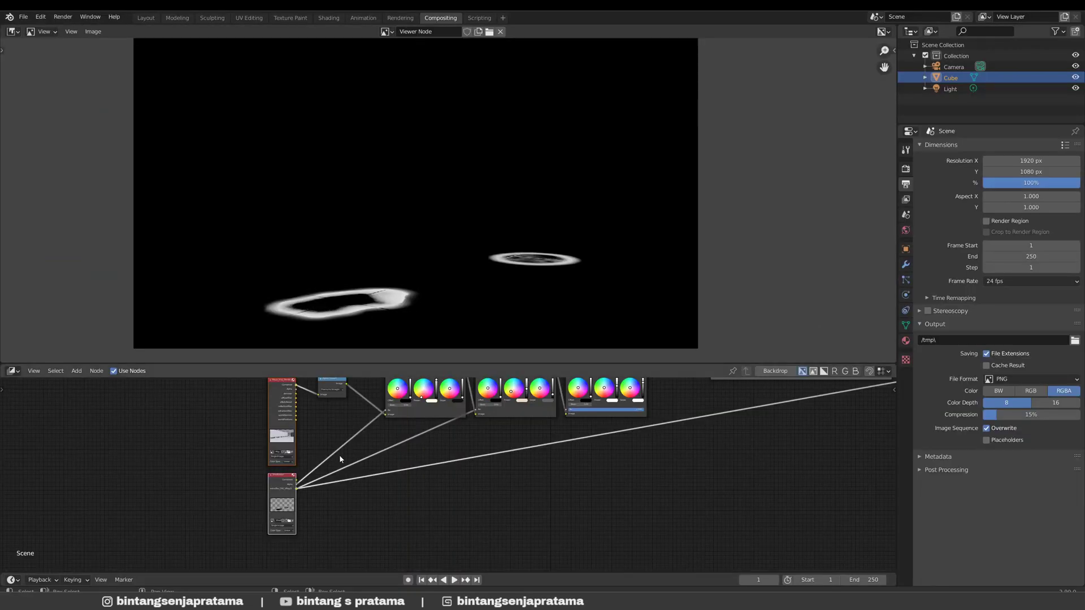
- Switch to Blender's compositor, preview the Utility.exr node's Combined pass, and enlarge the node editor
{"action": "scroll", "coordinate": [339, 454], "scroll_direction": "down", "scroll_amount": 4}
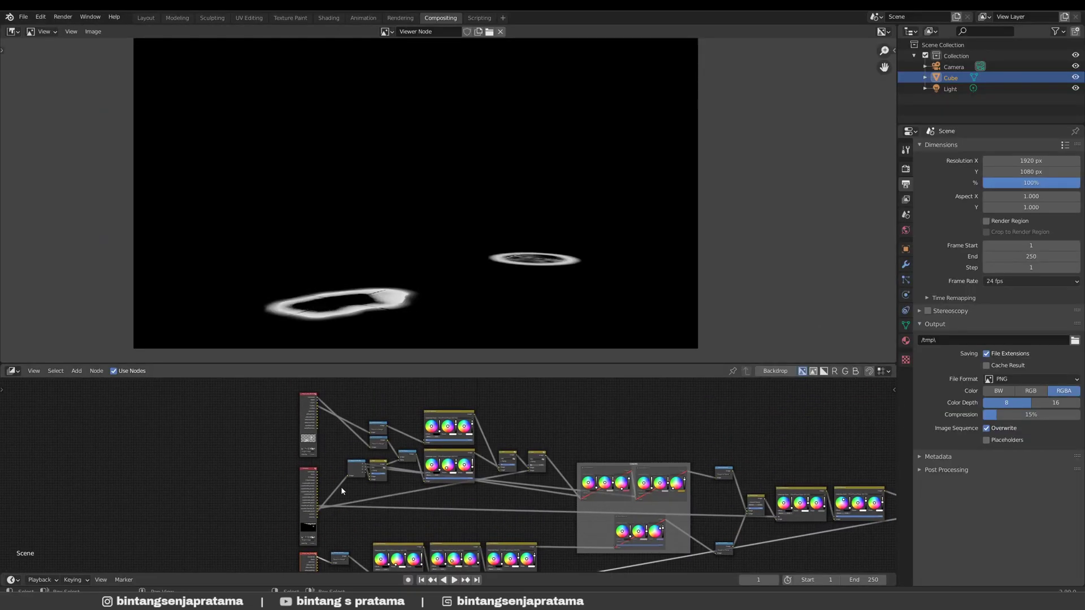
{"action": "scroll", "coordinate": [341, 487], "scroll_direction": "up", "scroll_amount": 6}
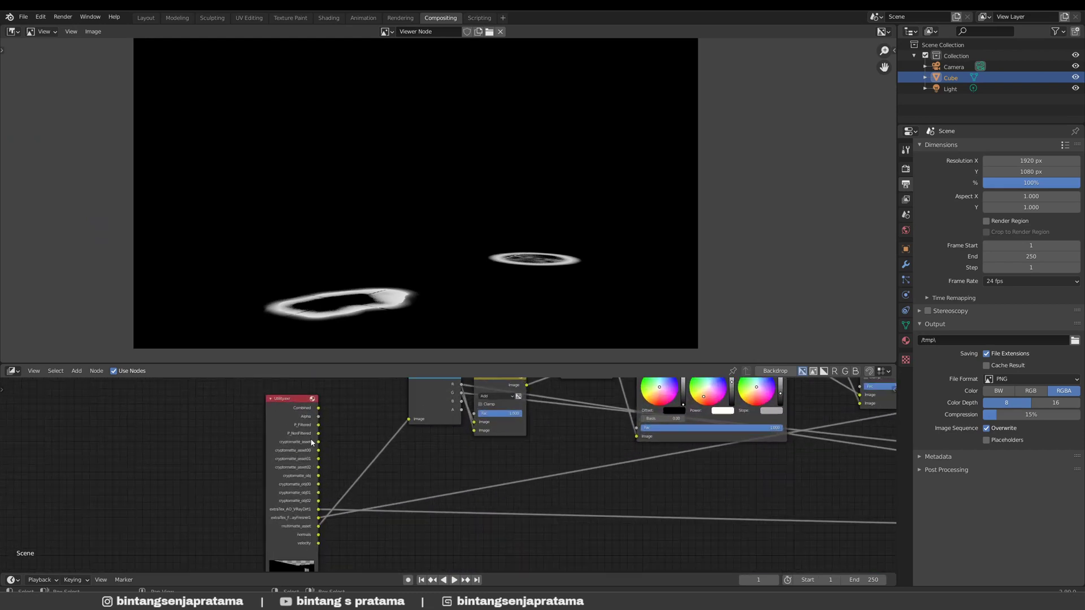
{"action": "left_click", "coordinate": [286, 418], "text": "ctrl+shift"}
{"action": "middle_click_drag", "start_coordinate": [310, 470], "coordinate": [281, 458]}
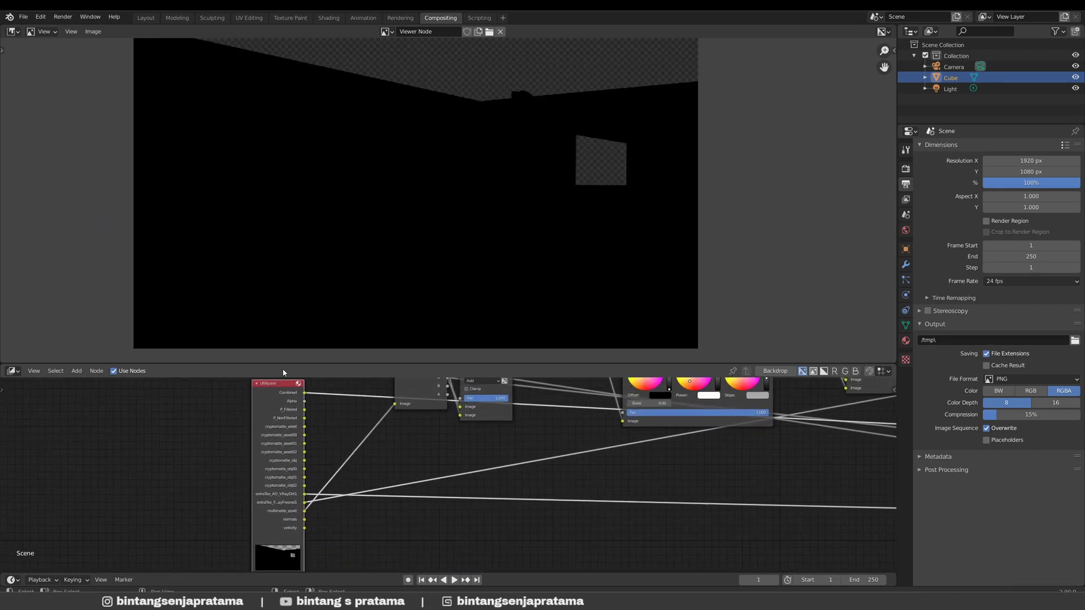
{"action": "left_click_drag", "start_coordinate": [285, 362], "coordinate": [287, 306]}
{"action": "middle_click_drag", "start_coordinate": [326, 410], "coordinate": [278, 382]}
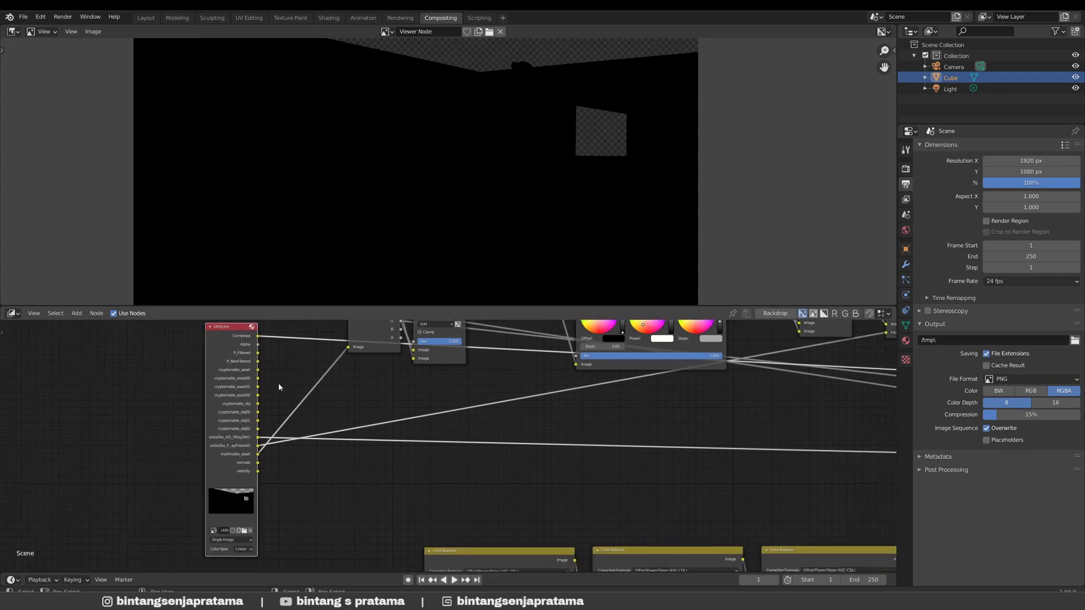
- Preview the P_Filtered pass of the Utility.exr node in the viewer
{"action": "scroll", "coordinate": [243, 356], "scroll_direction": "down", "scroll_amount": 1}
{"action": "scroll", "coordinate": [240, 352], "scroll_direction": "up", "scroll_amount": 4}
{"action": "left_click", "coordinate": [243, 360], "text": "ctrl+shift"}
{"action": "left_click", "coordinate": [256, 358], "text": "ctrl+shift"}
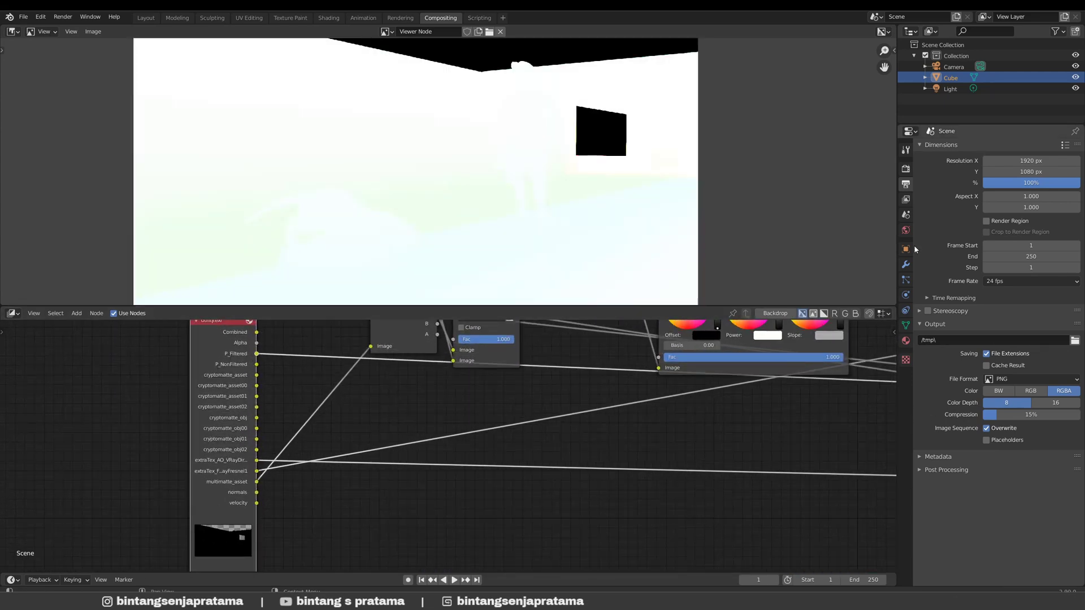
- Set the scene's color management view transform to Standard and its look to None
{"action": "left_click", "coordinate": [906, 169]}
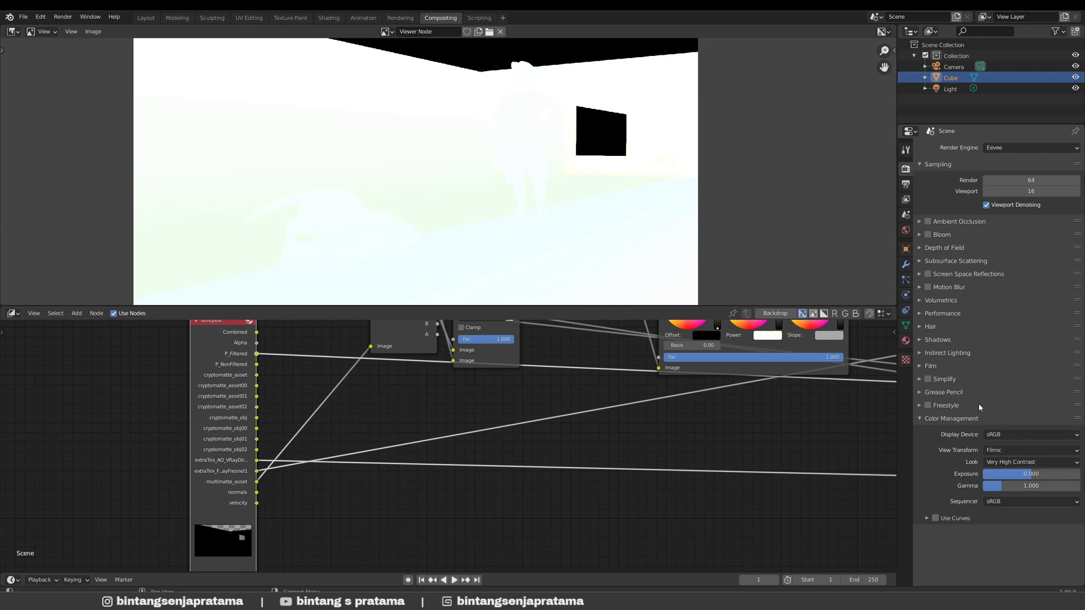
{"action": "left_click", "coordinate": [1014, 450]}
{"action": "left_click", "coordinate": [998, 467]}
{"action": "left_click", "coordinate": [1030, 462]}
{"action": "left_click", "coordinate": [1024, 474]}
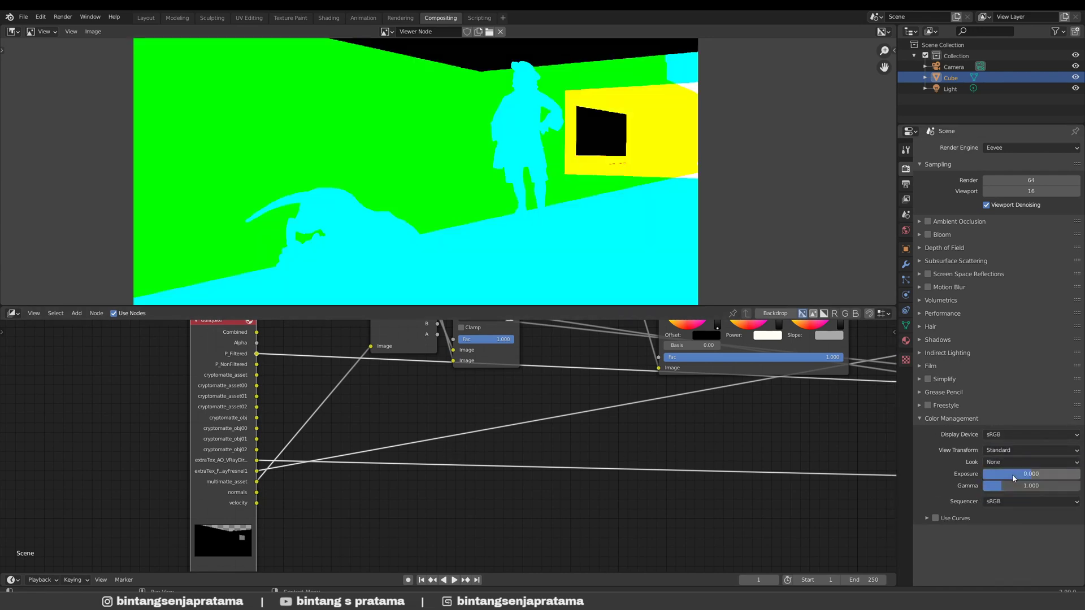
- Preview the P_NonFiltered and cryptomatte_asset passes of the Utility.exr node
{"action": "middle_click_drag", "start_coordinate": [276, 390], "coordinate": [289, 408]}
{"action": "scroll", "coordinate": [254, 387], "scroll_direction": "up", "scroll_amount": 3}
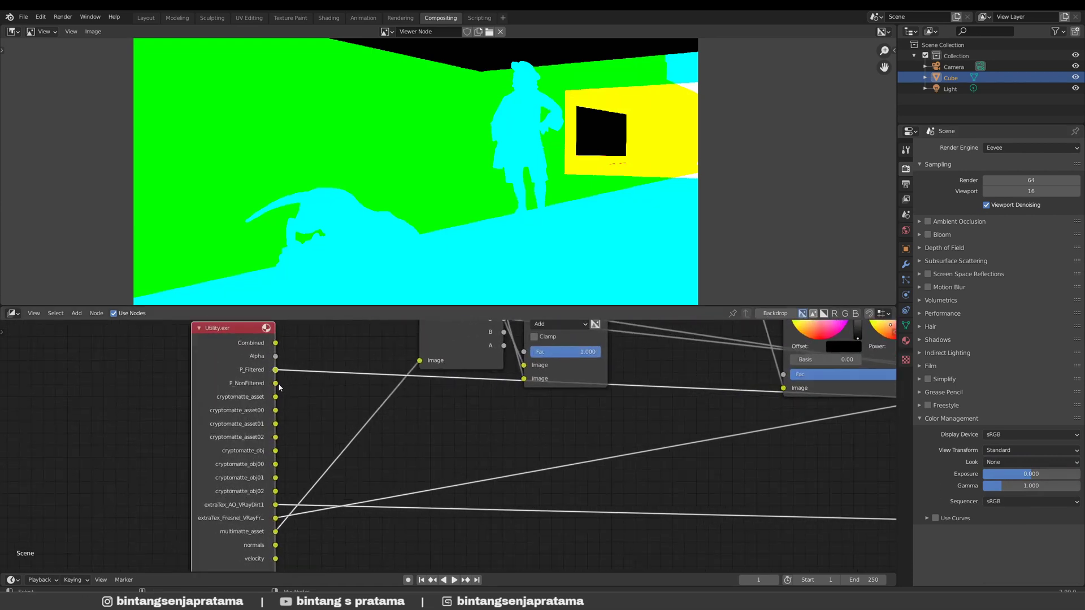
{"action": "left_click", "coordinate": [277, 385], "text": "ctrl+shift"}
{"action": "left_click", "coordinate": [277, 396], "text": "ctrl+shift"}
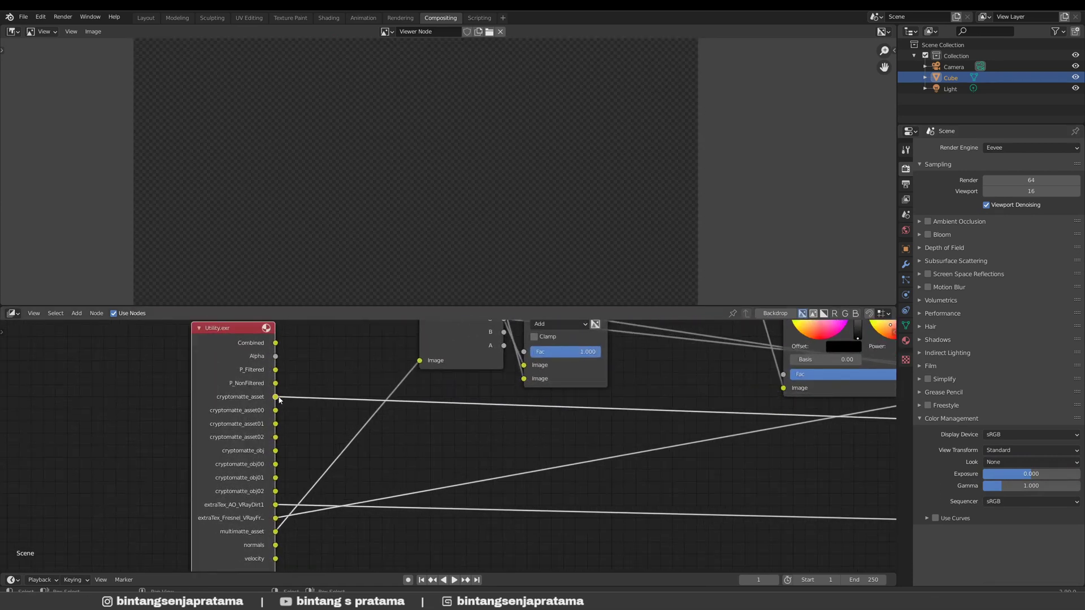
- Add a Cryptomatte node in the empty area beside the lower part of the Utility.exr node
{"action": "scroll", "coordinate": [279, 400], "scroll_direction": "down", "scroll_amount": 2}
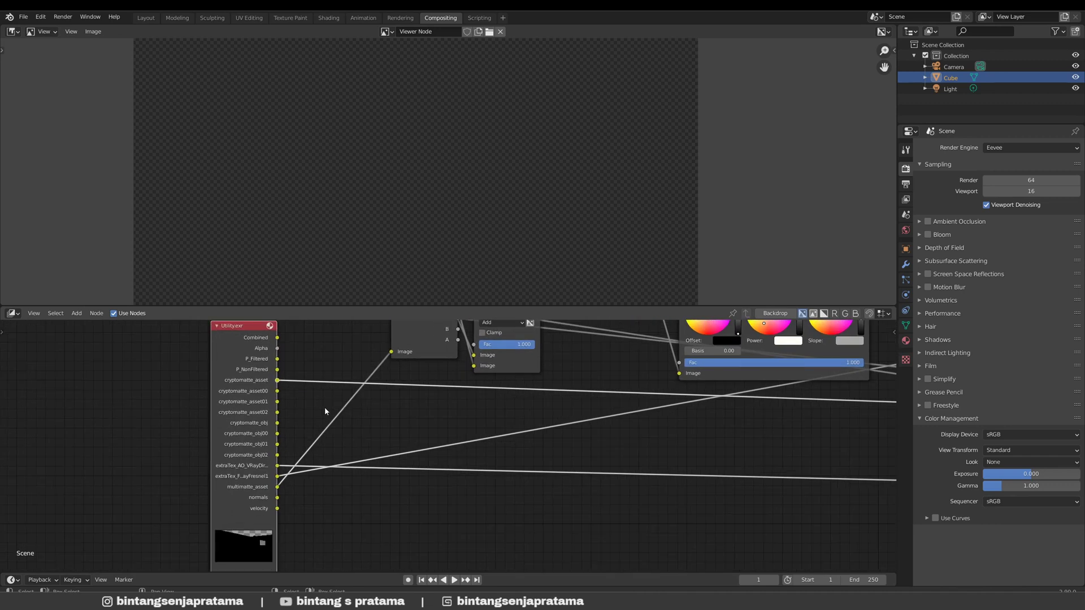
{"action": "scroll", "coordinate": [326, 412], "scroll_direction": "up", "scroll_amount": 1}
{"action": "middle_click_drag", "start_coordinate": [385, 420], "coordinate": [356, 424]}
{"action": "scroll", "coordinate": [358, 427], "scroll_direction": "down", "scroll_amount": 5}
{"action": "scroll", "coordinate": [334, 435], "scroll_direction": "up", "scroll_amount": 3}
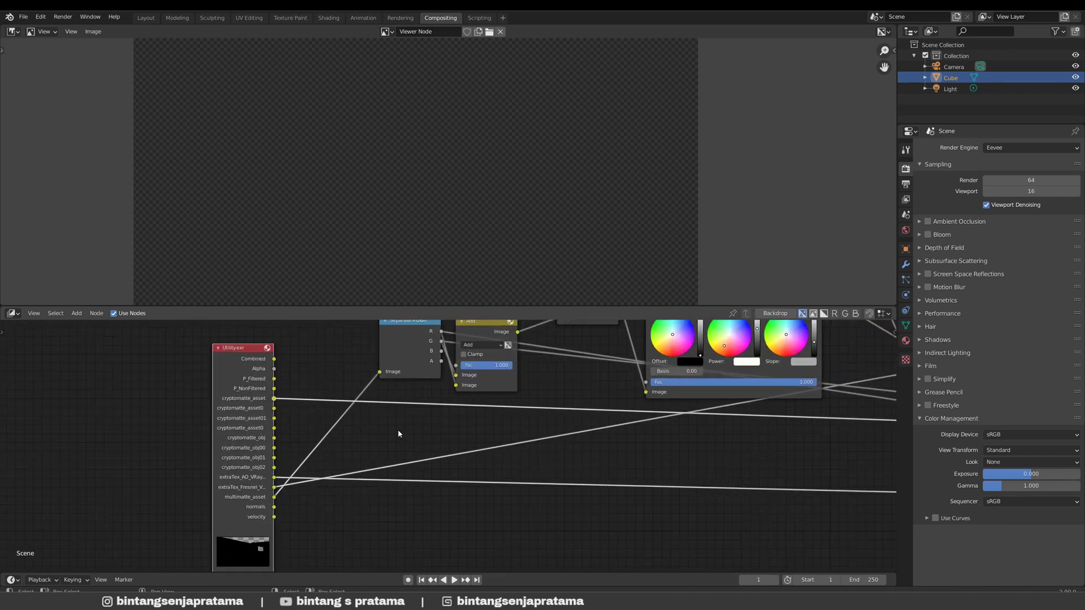
{"action": "key", "text": "shift+a"}
{"action": "left_click", "coordinate": [398, 431]}
{"action": "type", "text": "cryp"}
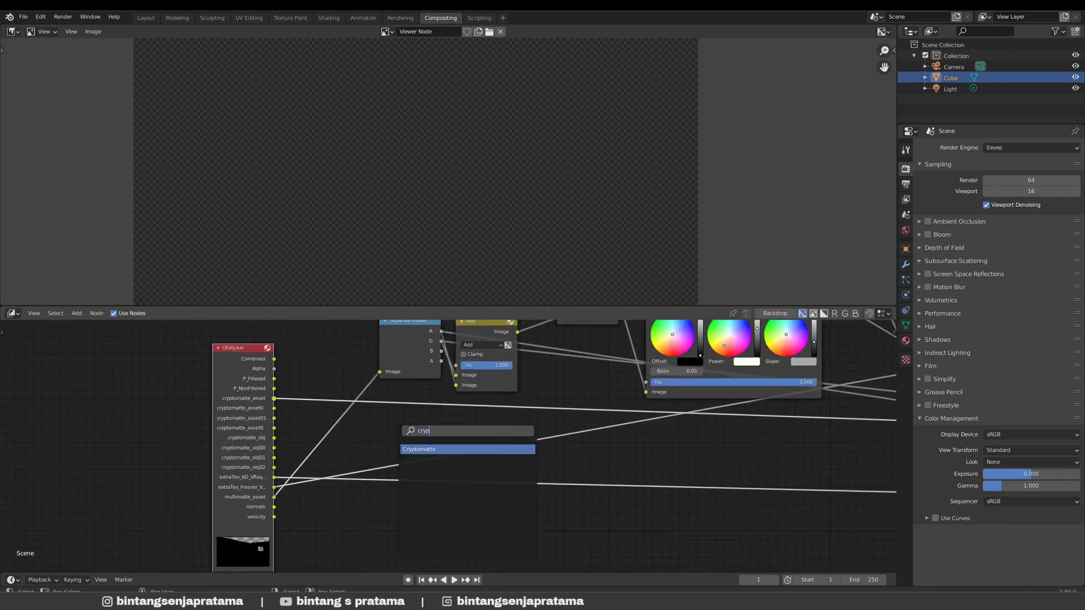
{"action": "key", "text": "Return"}
{"action": "left_click", "coordinate": [403, 488]}
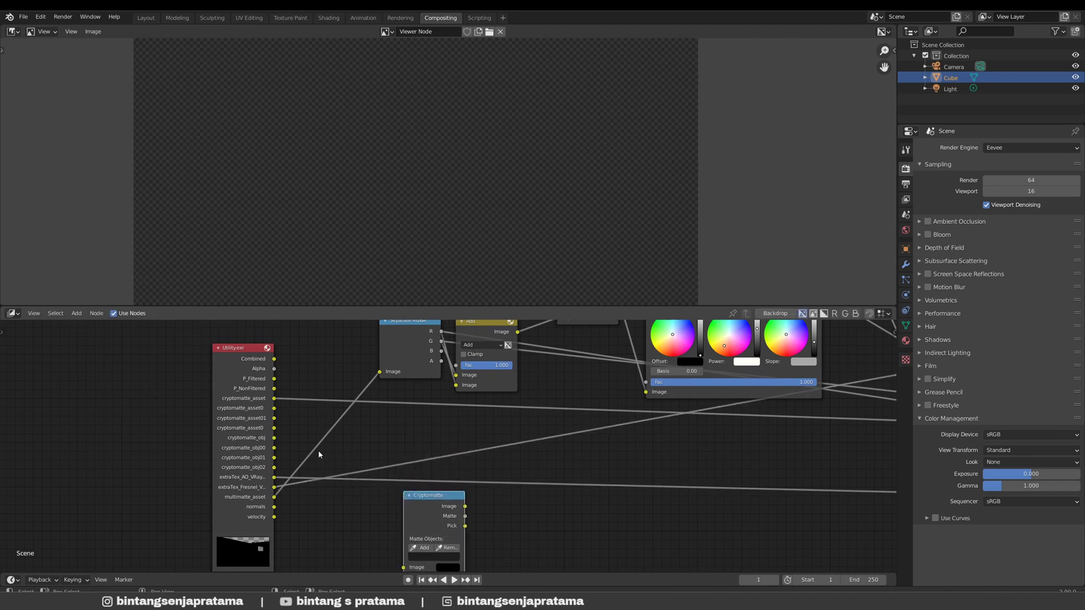
- Connect Utility.exr's cryptomatte_asset to the Cryptomatte node's Crypto 00 input and the upper image node's Combined output to its Image input
{"action": "scroll", "coordinate": [318, 450], "scroll_direction": "down", "scroll_amount": 2}
{"action": "middle_click_drag", "start_coordinate": [317, 446], "coordinate": [319, 415]}
{"action": "scroll", "coordinate": [290, 372], "scroll_direction": "up", "scroll_amount": 1}
{"action": "left_click_drag", "start_coordinate": [282, 375], "coordinate": [423, 534]}
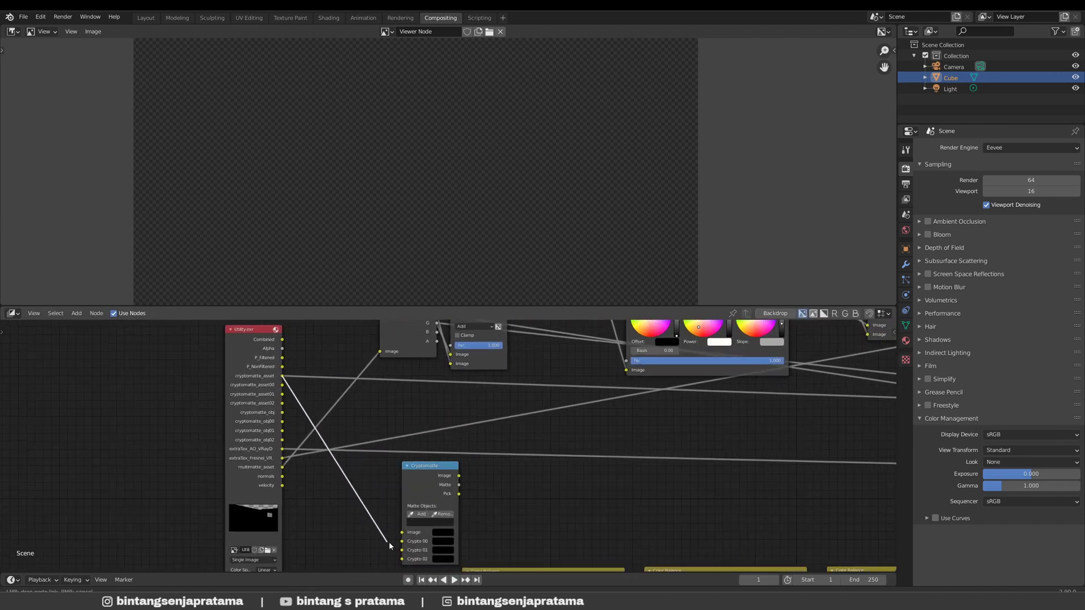
{"action": "scroll", "coordinate": [384, 438], "scroll_direction": "down", "scroll_amount": 5}
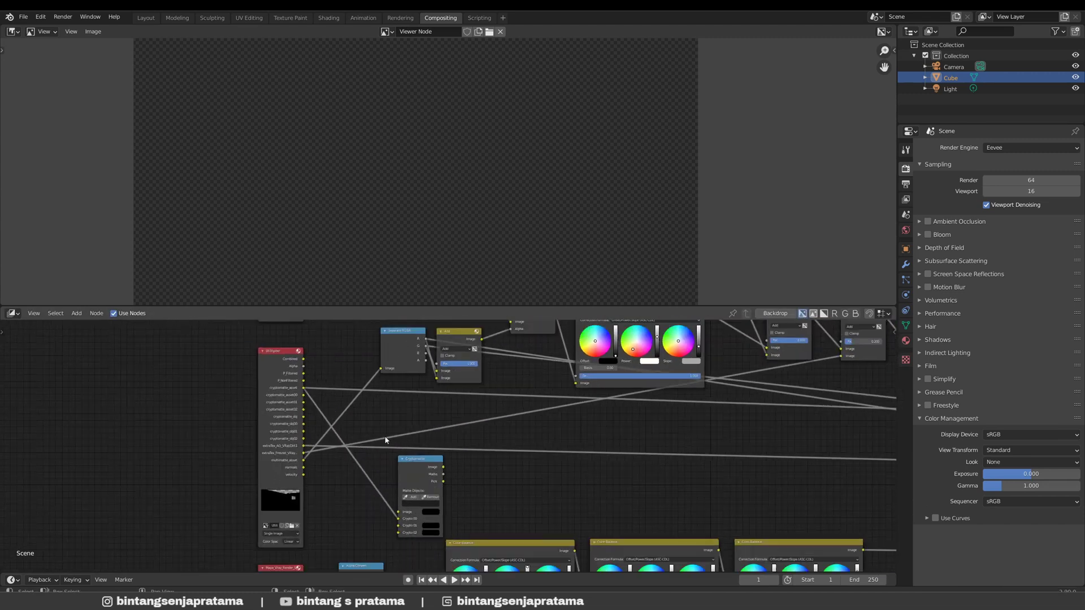
{"action": "middle_click_drag", "start_coordinate": [380, 438], "coordinate": [392, 486]}
{"action": "scroll", "coordinate": [365, 370], "scroll_direction": "down", "scroll_amount": 2}
{"action": "middle_click_drag", "start_coordinate": [362, 367], "coordinate": [355, 388]}
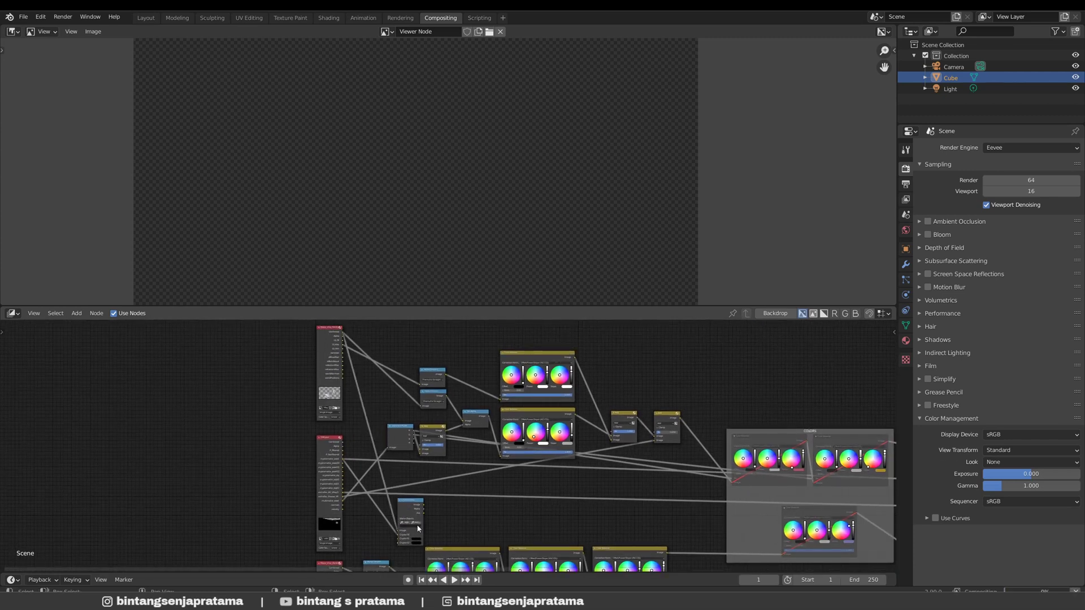
- Preview the Cryptomatte node's Pick output in the viewer
{"action": "scroll", "coordinate": [416, 512], "scroll_direction": "up", "scroll_amount": 4}
{"action": "scroll", "coordinate": [415, 510], "scroll_direction": "up", "scroll_amount": 1}
{"action": "left_click", "coordinate": [399, 493], "text": "ctrl+shift"}
{"action": "left_click", "coordinate": [399, 493], "text": "ctrl+shift"}
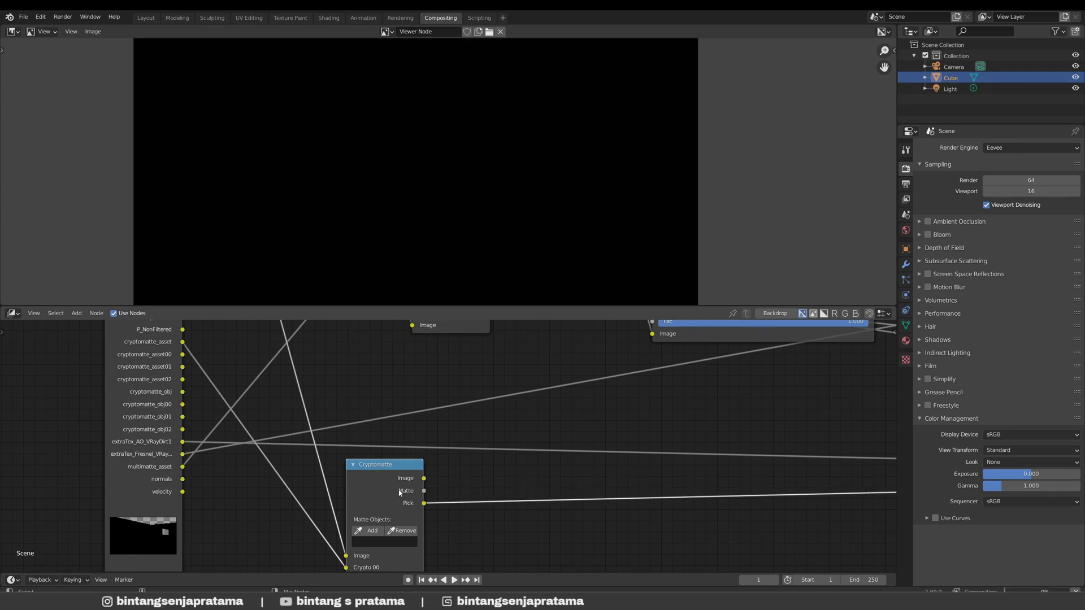
- Add the standing statue to the Cryptomatte node's matte objects and preview the Matte output
{"action": "scroll", "coordinate": [455, 493], "scroll_direction": "down", "scroll_amount": 4}
{"action": "middle_click_drag", "start_coordinate": [456, 494], "coordinate": [450, 471]}
{"action": "scroll", "coordinate": [399, 487], "scroll_direction": "up", "scroll_amount": 3}
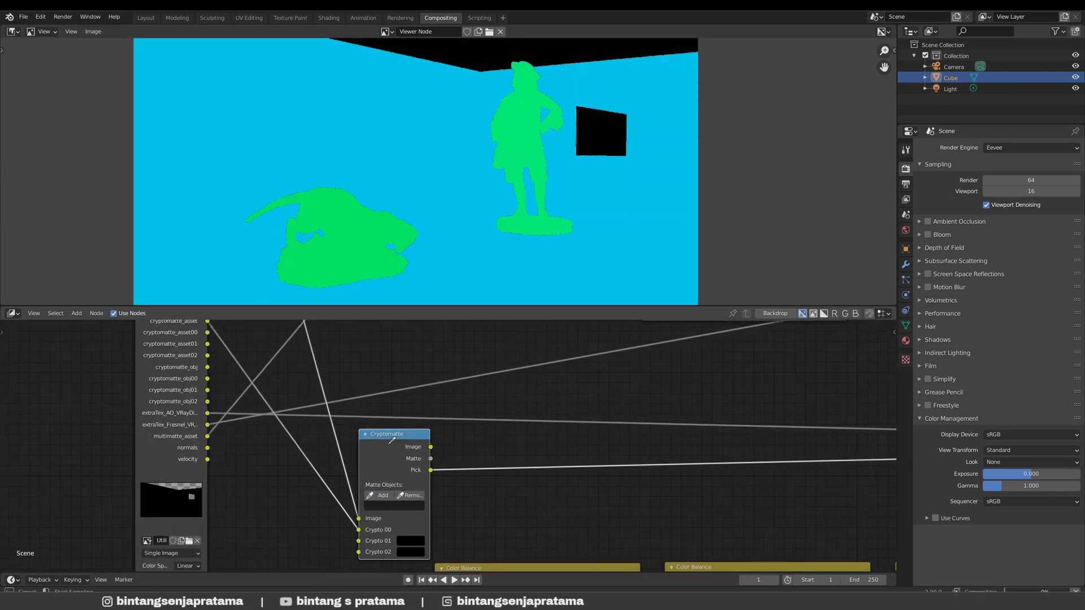
{"action": "left_click", "coordinate": [403, 456], "text": "ctrl+shift"}
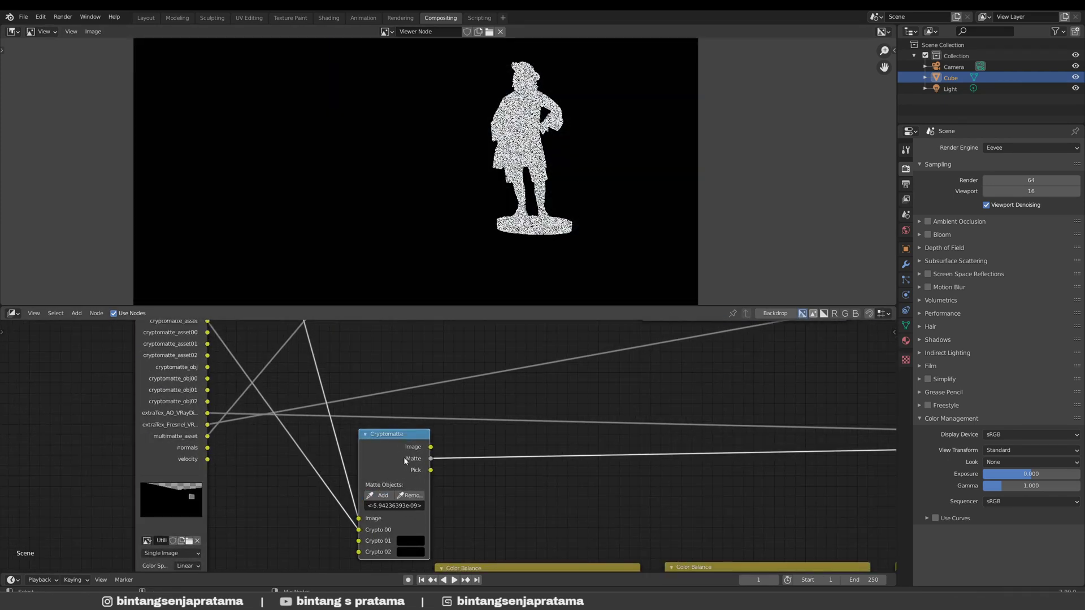
- Delete the Cryptomatte node and preview the beauty render of the two statues
{"action": "key", "text": "x"}
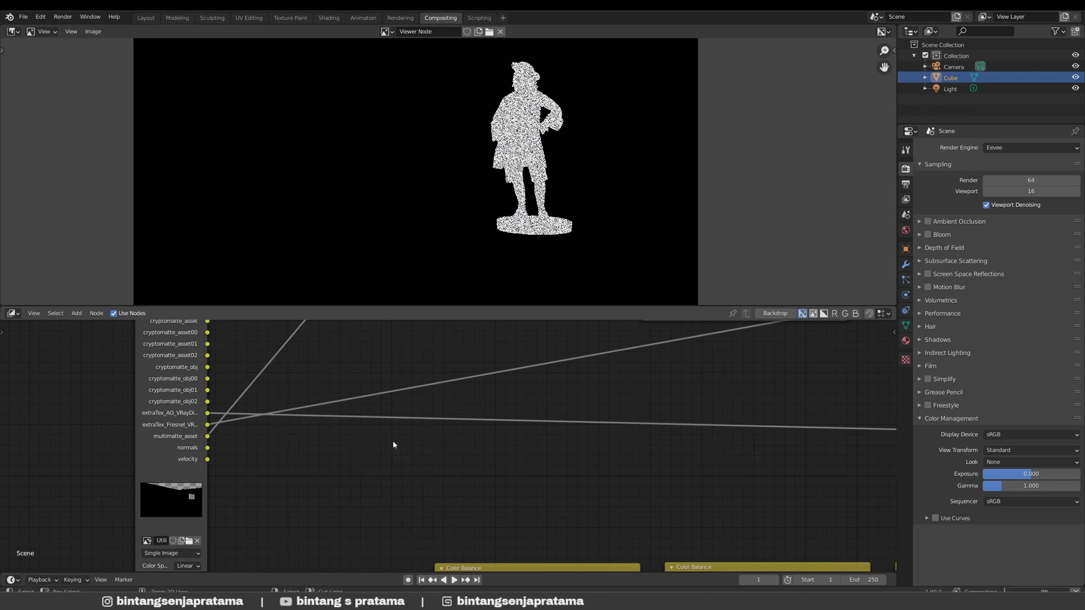
{"action": "scroll", "coordinate": [396, 435], "scroll_direction": "down", "scroll_amount": 5}
{"action": "middle_click_drag", "start_coordinate": [402, 440], "coordinate": [335, 426]}
{"action": "scroll", "coordinate": [379, 434], "scroll_direction": "down", "scroll_amount": 3}
{"action": "scroll", "coordinate": [299, 421], "scroll_direction": "up", "scroll_amount": 3}
{"action": "left_click", "coordinate": [292, 424]}
{"action": "scroll", "coordinate": [327, 451], "scroll_direction": "down", "scroll_amount": 4}
{"action": "scroll", "coordinate": [334, 426], "scroll_direction": "up", "scroll_amount": 3}
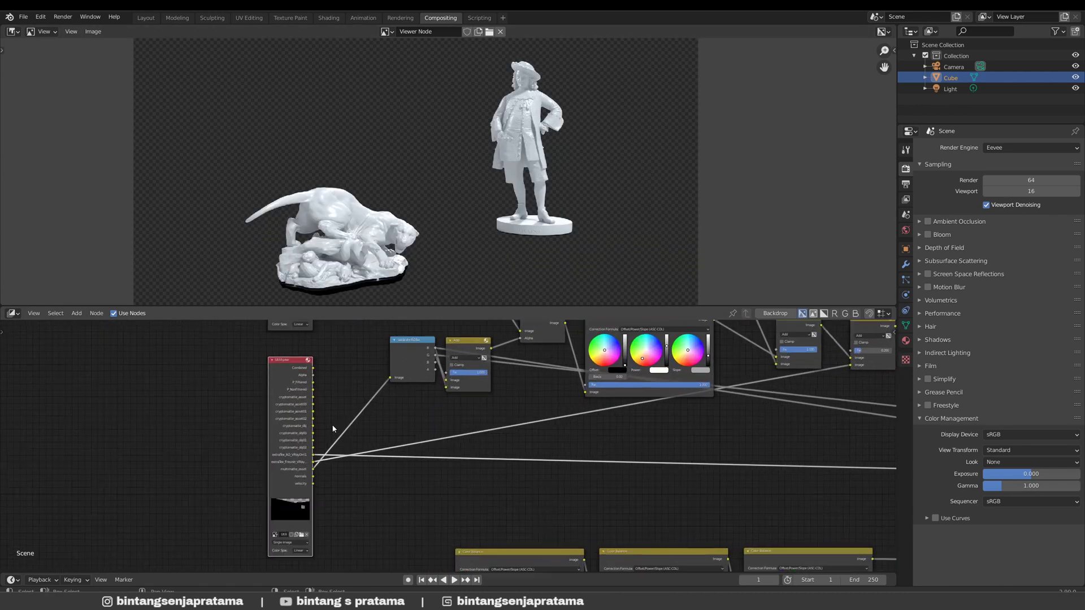
- Preview the Utility.exr node's extraTex_AO_VRayDirt1 pass with the full image visible in the viewer
{"action": "scroll", "coordinate": [327, 442], "scroll_direction": "up", "scroll_amount": 3}
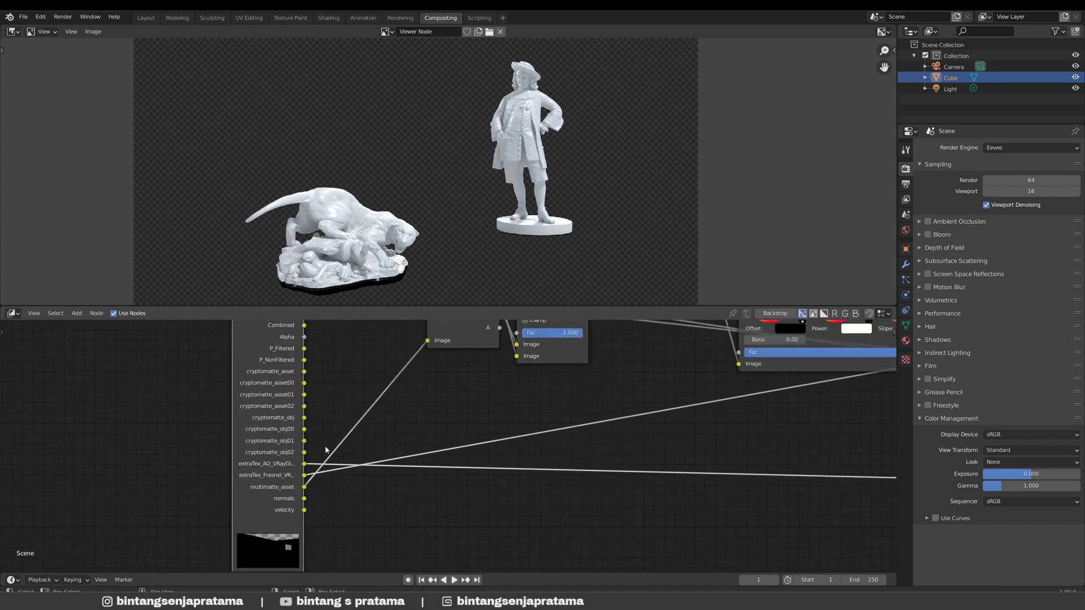
{"action": "left_click", "coordinate": [305, 465], "text": "ctrl+shift"}
{"action": "scroll", "coordinate": [471, 181], "scroll_direction": "down", "scroll_amount": 1}
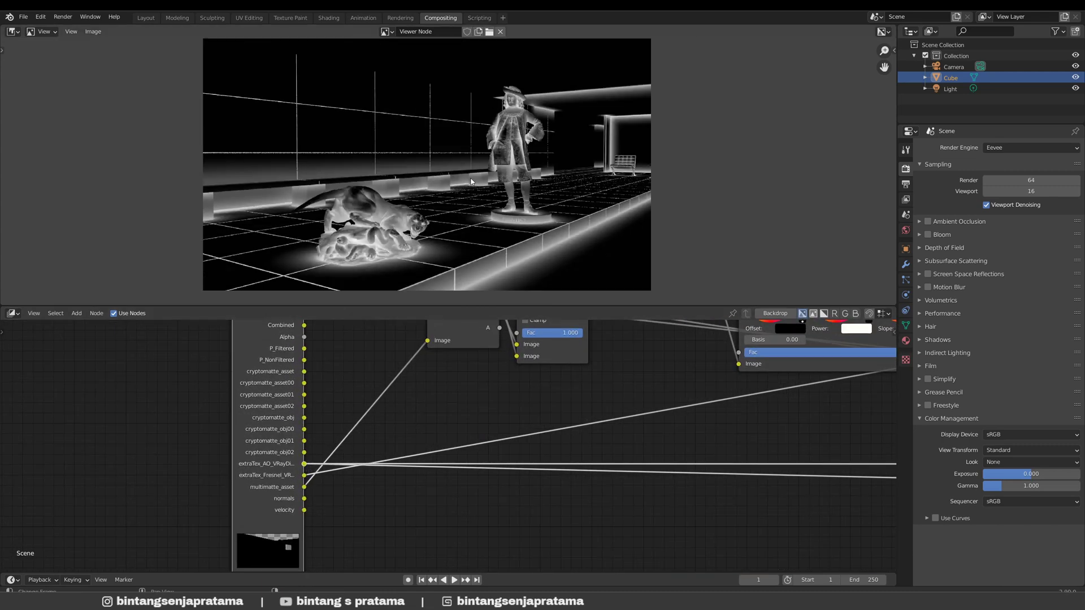
{"action": "scroll", "coordinate": [487, 176], "scroll_direction": "down", "scroll_amount": 1}
{"action": "scroll", "coordinate": [266, 455], "scroll_direction": "up", "scroll_amount": 2}
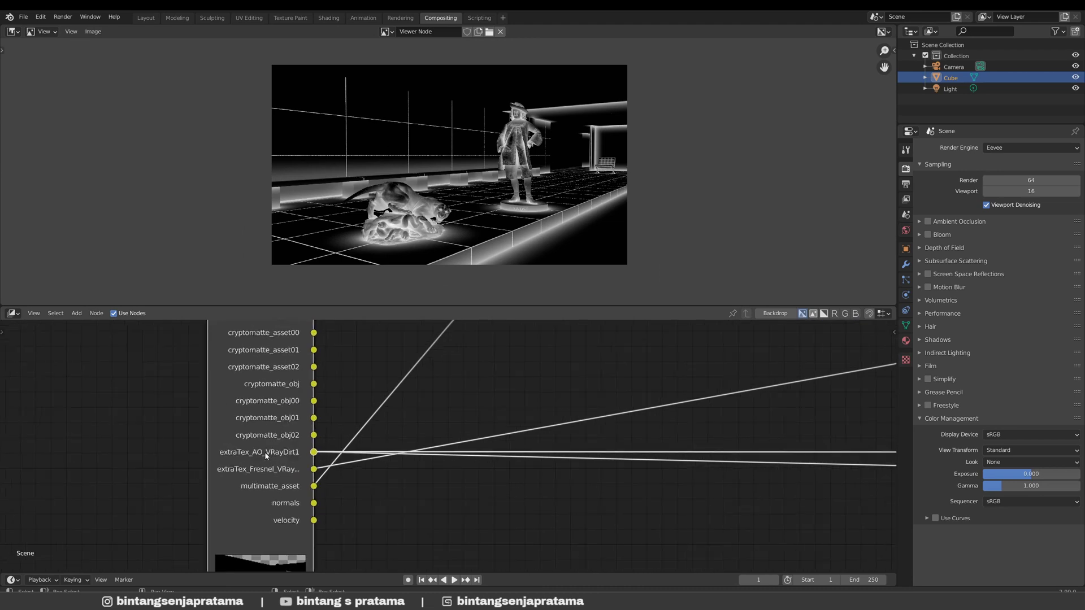
- Compare the extraTex_Fresnel, multimatte_asset and extraTex_AO_VRayDirt1 passes of the Utility.exr node in the viewer
{"action": "left_click", "coordinate": [305, 469], "text": "ctrl+shift"}
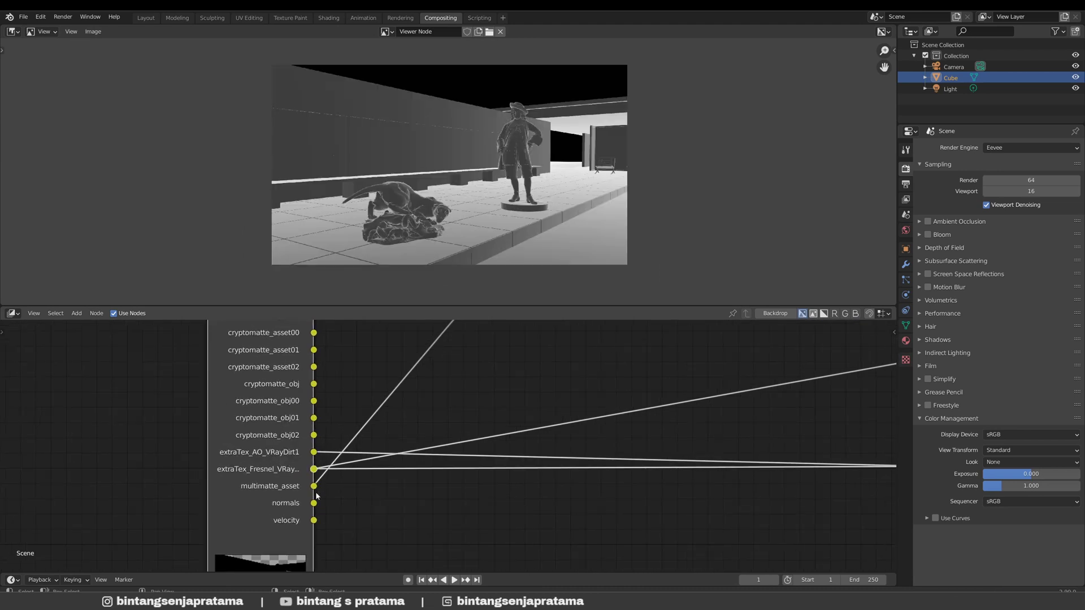
{"action": "left_click", "coordinate": [318, 491], "text": "ctrl+shift"}
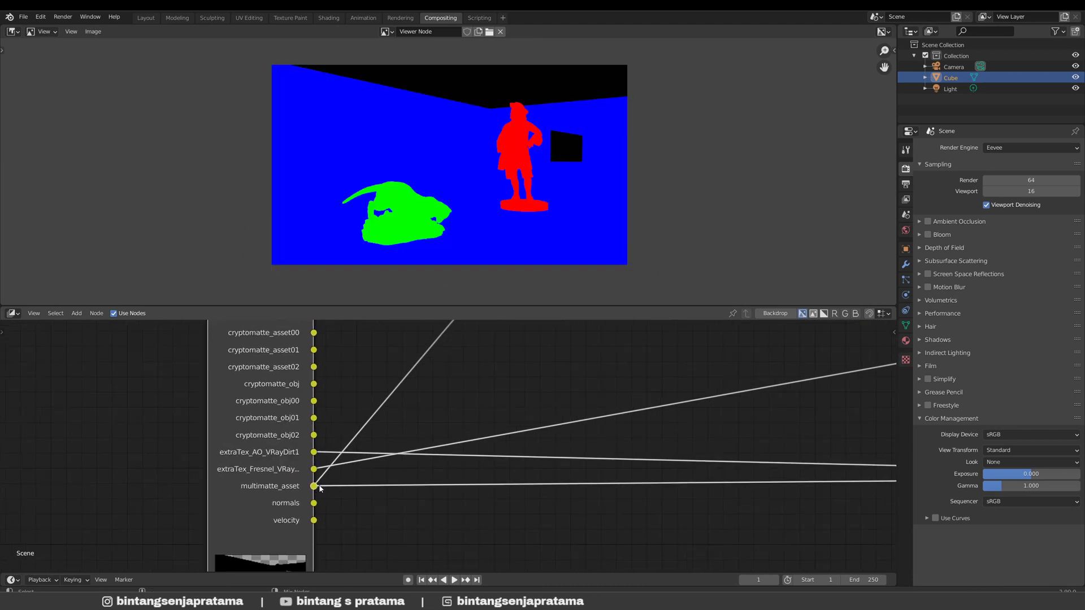
{"action": "left_click", "coordinate": [316, 473], "text": "ctrl+shift"}
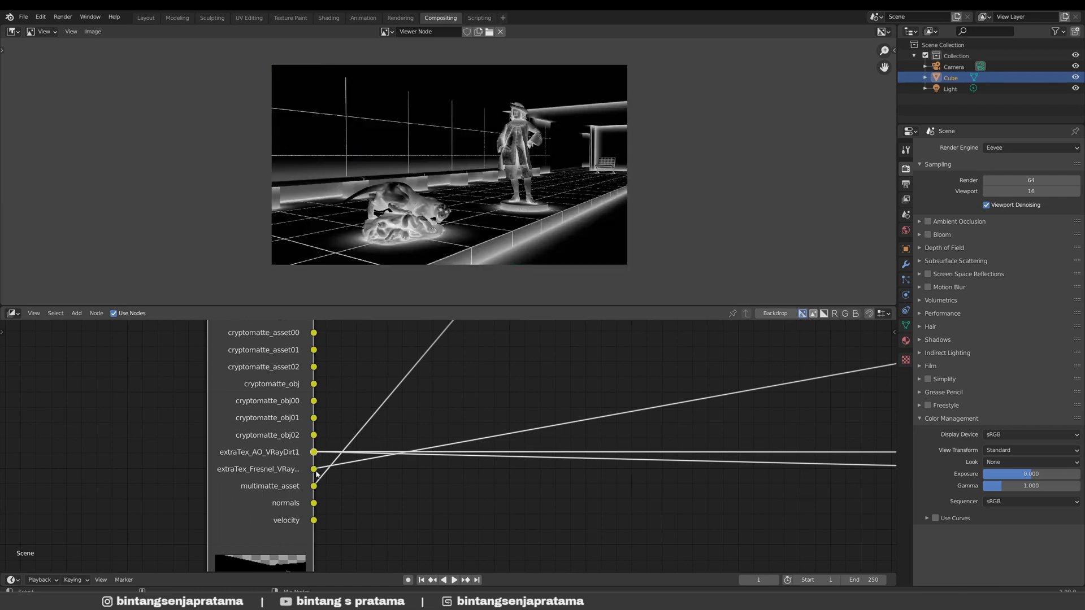
{"action": "left_click", "coordinate": [316, 474], "text": "ctrl+shift"}
{"action": "left_click", "coordinate": [319, 490], "text": "ctrl+shift"}
- Preview the normals pass of the Utility.exr node in the viewer
{"action": "scroll", "coordinate": [331, 468], "scroll_direction": "down", "scroll_amount": 6}
{"action": "middle_click_drag", "start_coordinate": [351, 431], "coordinate": [351, 457]}
{"action": "scroll", "coordinate": [343, 437], "scroll_direction": "up", "scroll_amount": 1}
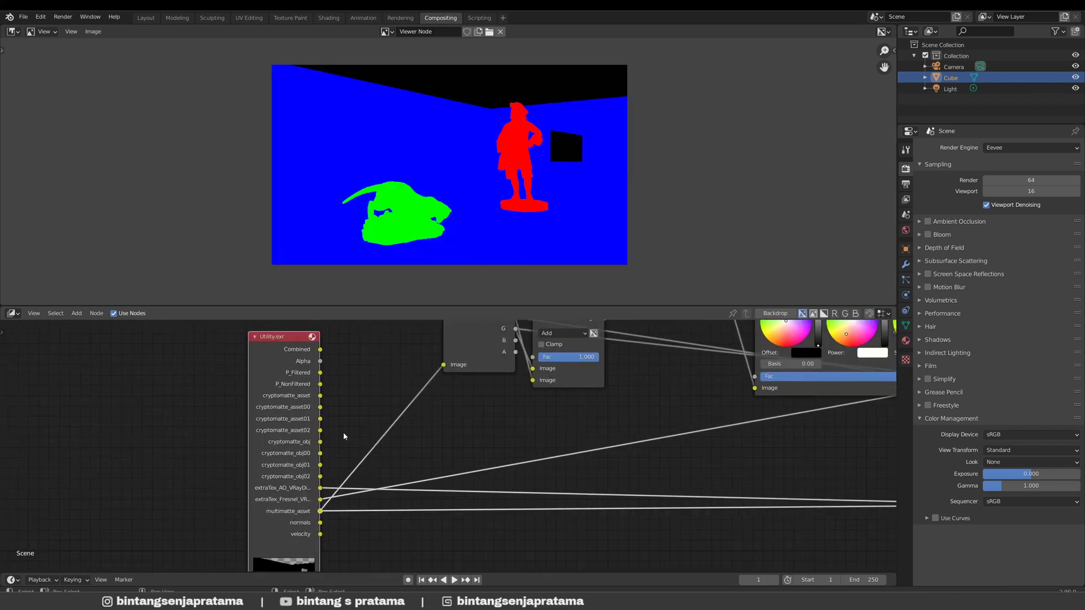
{"action": "scroll", "coordinate": [328, 511], "scroll_direction": "up", "scroll_amount": 2}
{"action": "left_click", "coordinate": [317, 527], "text": "ctrl+shift"}
{"action": "scroll", "coordinate": [408, 473], "scroll_direction": "down", "scroll_amount": 3}
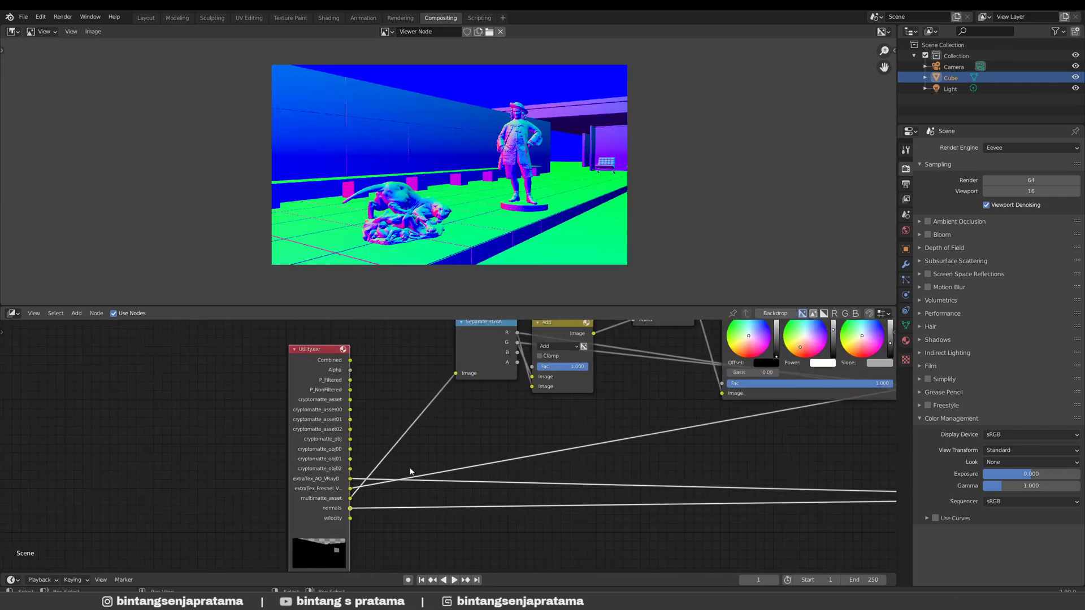
{"action": "scroll", "coordinate": [410, 471], "scroll_direction": "down", "scroll_amount": 5}
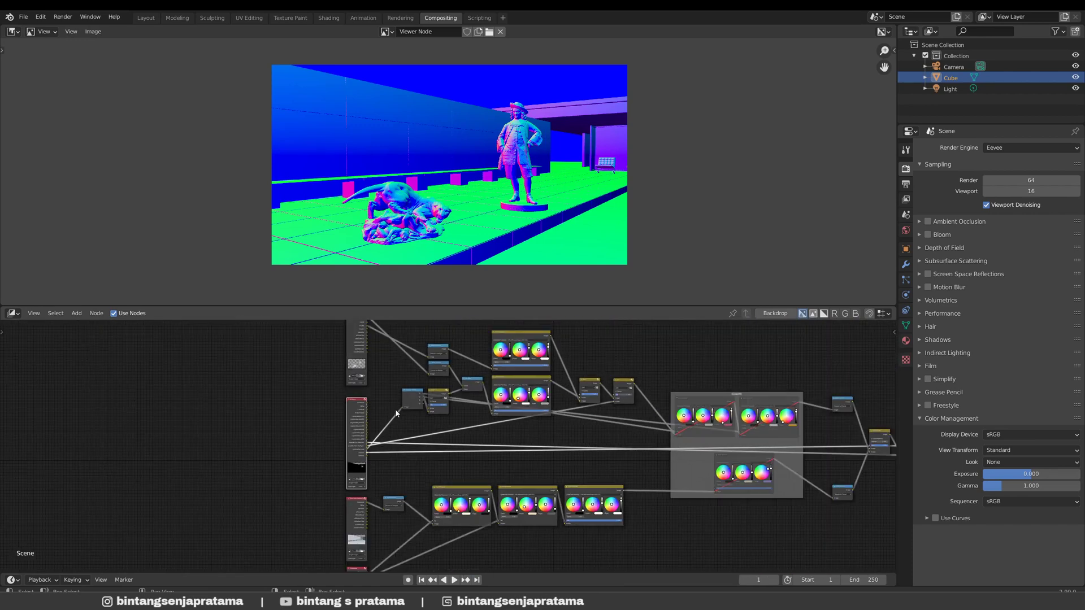
{"action": "scroll", "coordinate": [385, 410], "scroll_direction": "up", "scroll_amount": 5}
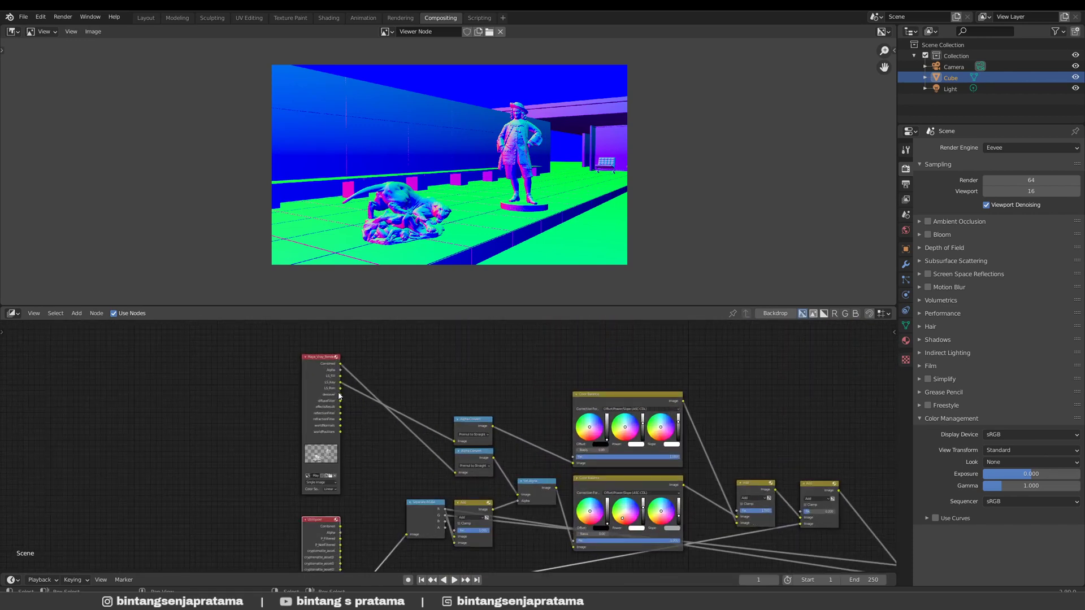
- Preview the Combined pass of the statues' Maya_Vray render node in the viewer
{"action": "left_click", "coordinate": [325, 388], "text": "ctrl+shift"}
{"action": "scroll", "coordinate": [359, 399], "scroll_direction": "down", "scroll_amount": 4}
{"action": "middle_click_drag", "start_coordinate": [399, 411], "coordinate": [347, 395]}
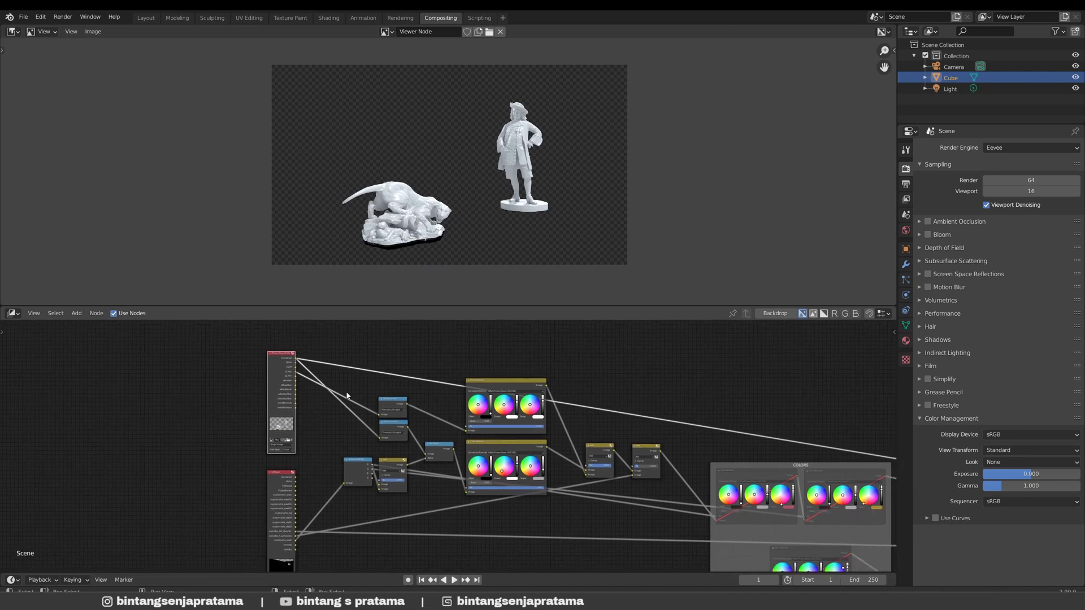
{"action": "scroll", "coordinate": [347, 395], "scroll_direction": "up", "scroll_amount": 6}
{"action": "scroll", "coordinate": [390, 420], "scroll_direction": "up", "scroll_amount": 3}
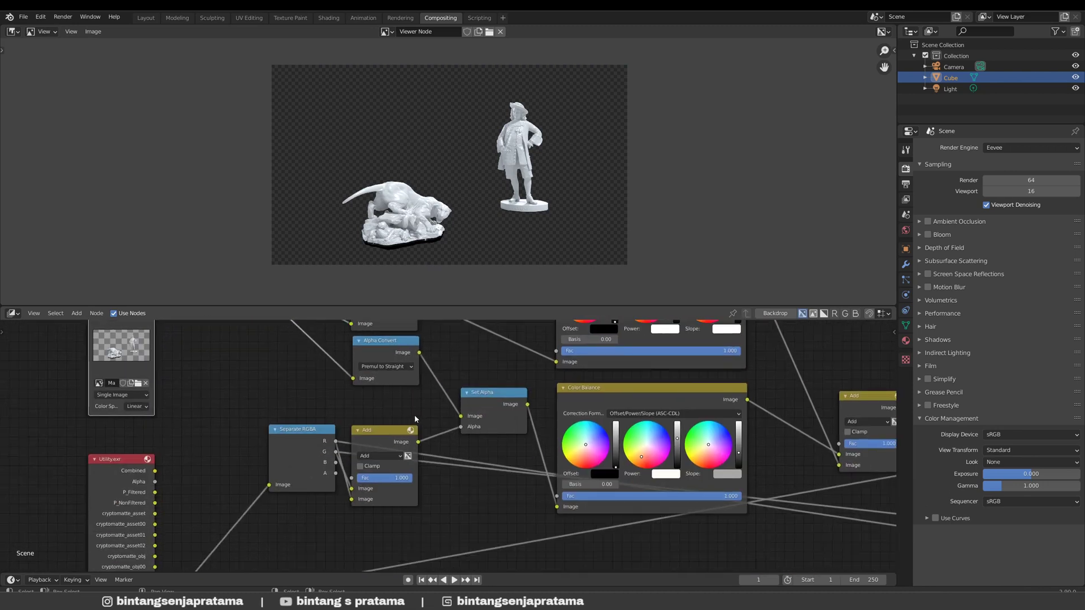
- Preview the statue mask from the Add node, and compare Set Alpha with Alpha Convert close up on the animal statue's base
{"action": "left_click_drag", "start_coordinate": [335, 435], "coordinate": [329, 439]}
{"action": "left_click", "coordinate": [500, 405], "text": "ctrl+shift"}
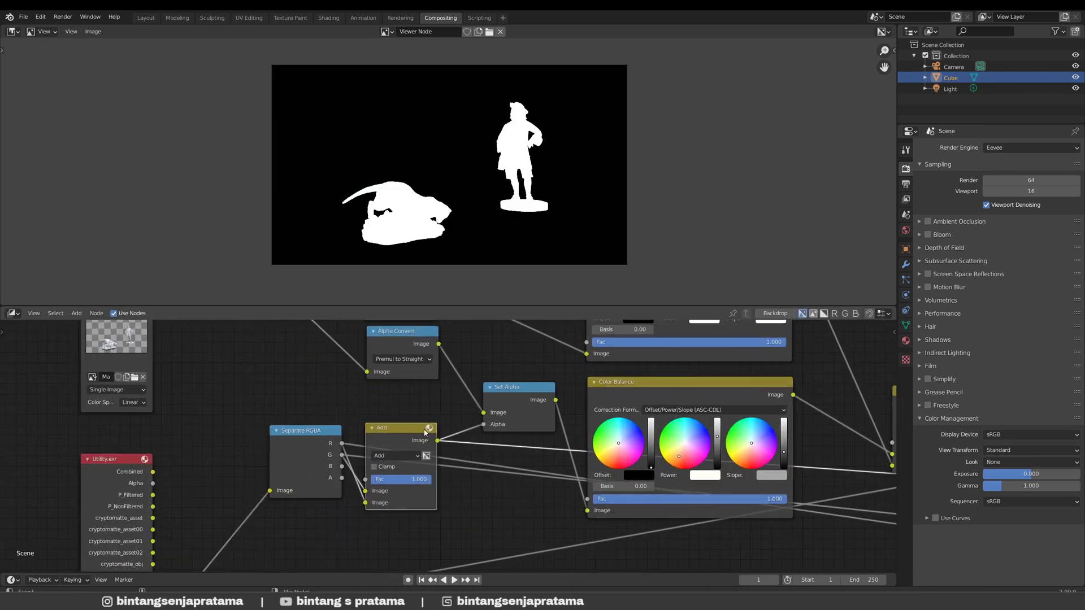
{"action": "scroll", "coordinate": [431, 238], "scroll_direction": "up", "scroll_amount": 7}
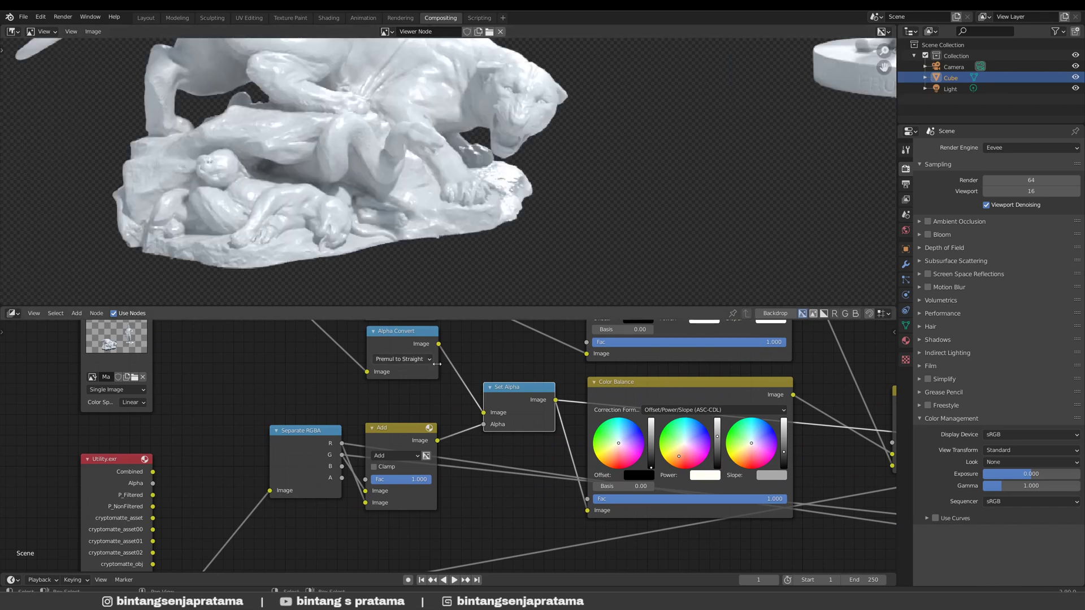
{"action": "middle_click_drag", "start_coordinate": [417, 351], "coordinate": [410, 377]}
{"action": "left_click", "coordinate": [407, 373], "text": "ctrl+shift"}
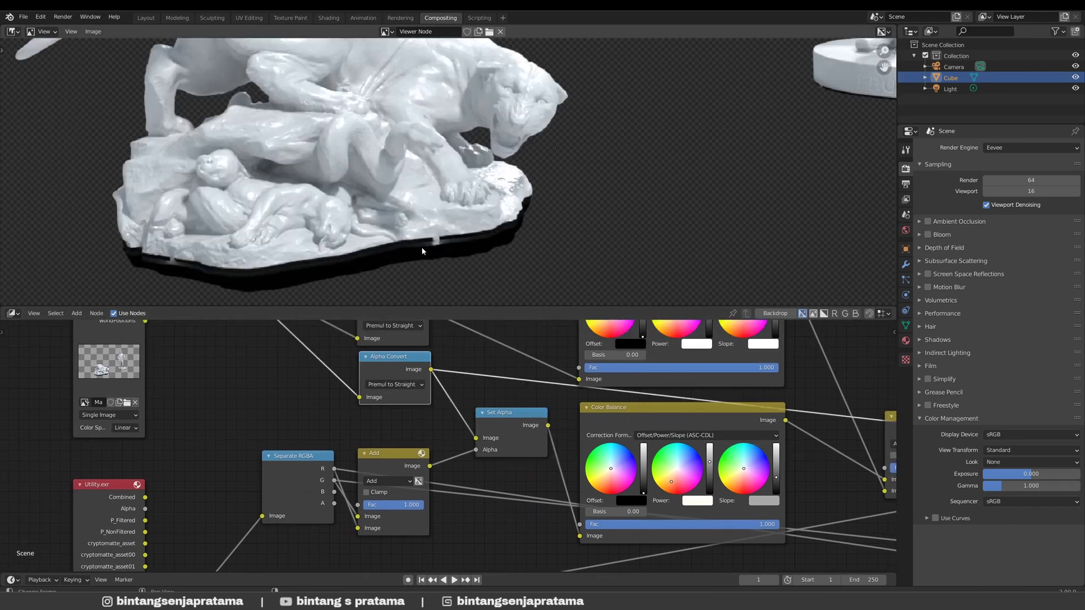
{"action": "scroll", "coordinate": [237, 285], "scroll_direction": "up", "scroll_amount": 2}
{"action": "middle_click_drag", "start_coordinate": [286, 252], "coordinate": [365, 335]}
{"action": "middle_click_drag", "start_coordinate": [447, 422], "coordinate": [398, 417]}
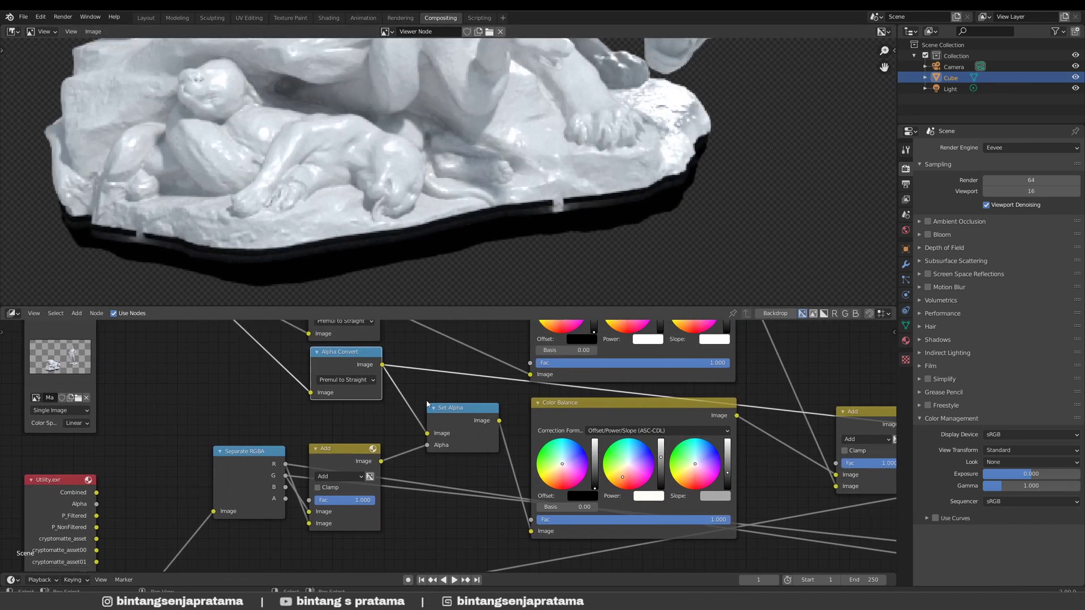
- Preview the Separate RGBA channel masks of the statues one by one, and their combination in the Add node
{"action": "scroll", "coordinate": [398, 416], "scroll_direction": "up", "scroll_amount": 2}
{"action": "left_click", "coordinate": [226, 471], "text": "ctrl+shift"}
{"action": "scroll", "coordinate": [489, 190], "scroll_direction": "down", "scroll_amount": 3}
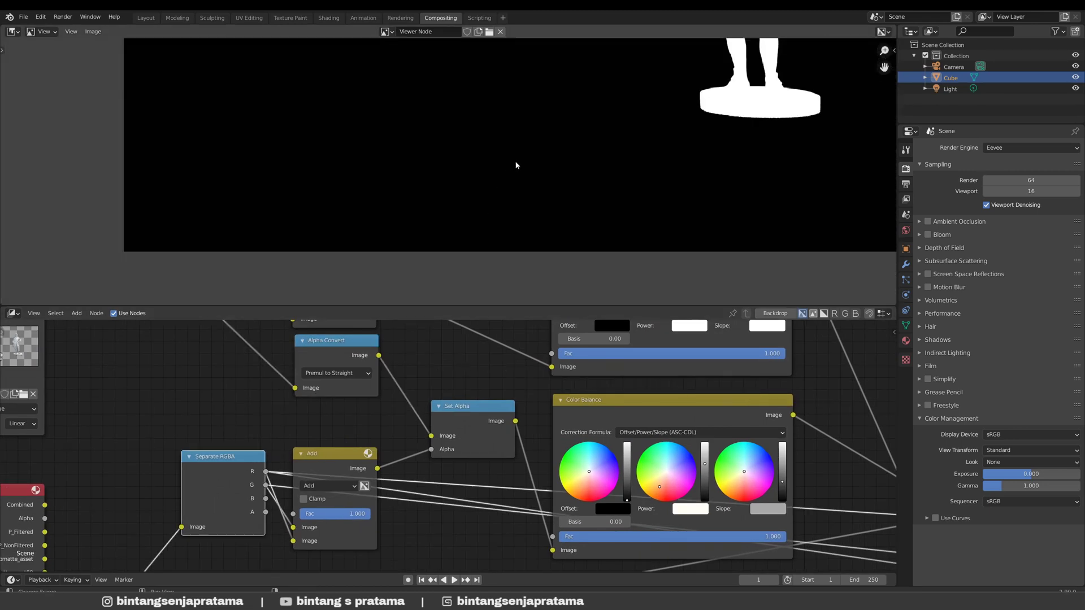
{"action": "scroll", "coordinate": [516, 165], "scroll_direction": "down", "scroll_amount": 4}
{"action": "middle_click_drag", "start_coordinate": [557, 161], "coordinate": [464, 249]}
{"action": "scroll", "coordinate": [465, 249], "scroll_direction": "up", "scroll_amount": 2}
{"action": "left_click", "coordinate": [243, 491], "text": "ctrl+shift"}
{"action": "left_click", "coordinate": [339, 465], "text": "ctrl+shift"}
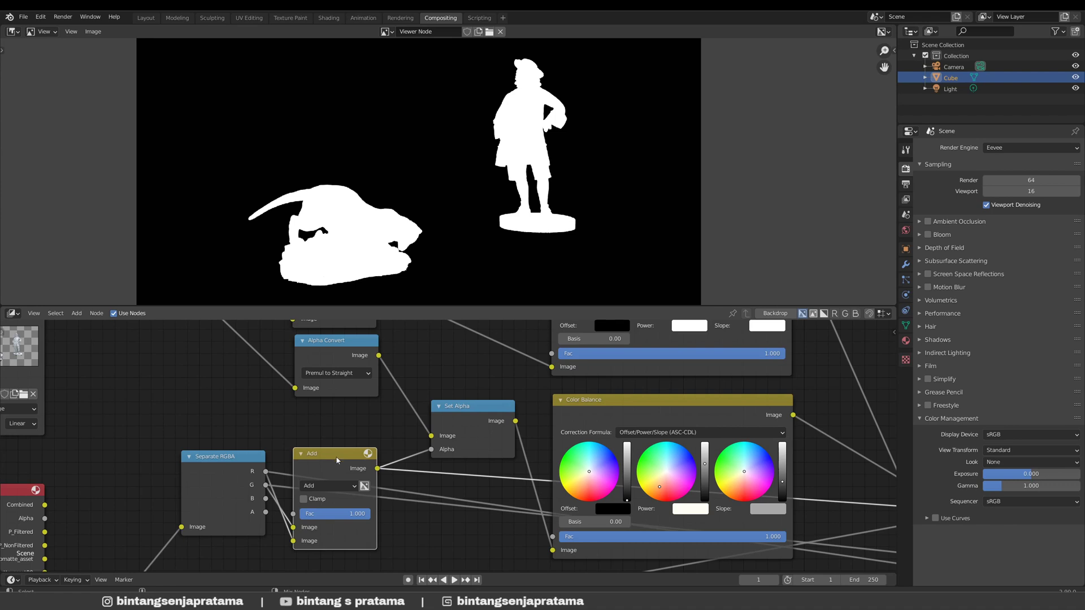
- Preview the Set Alpha node's masked statues and inspect the animal statue up close
{"action": "left_click", "coordinate": [466, 415], "text": "ctrl+shift"}
{"action": "middle_click_drag", "start_coordinate": [465, 415], "coordinate": [432, 418]}
{"action": "scroll", "coordinate": [431, 419], "scroll_direction": "up", "scroll_amount": 1}
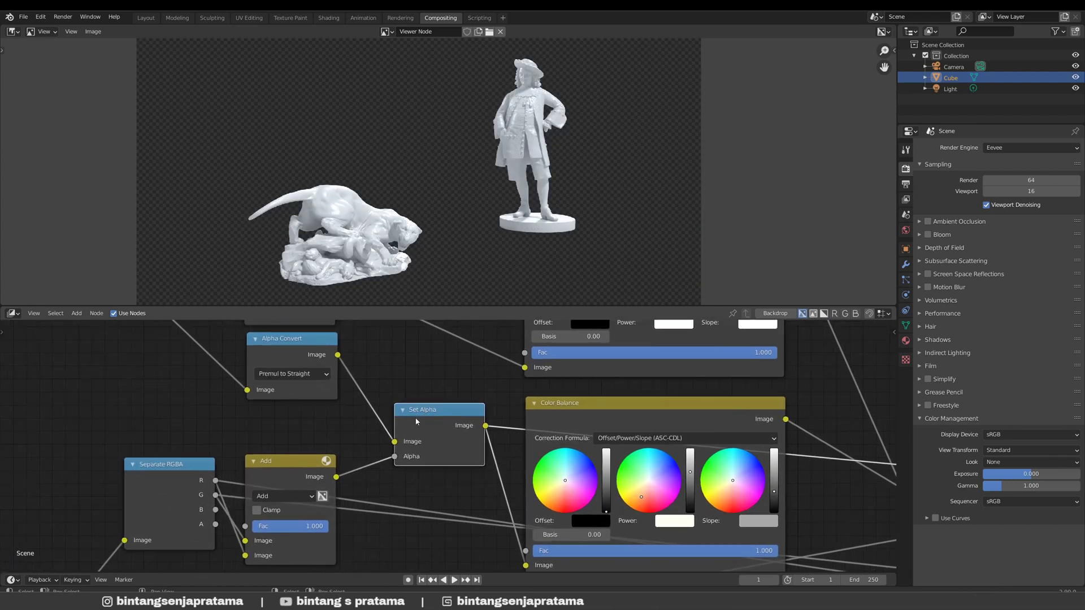
{"action": "left_click_drag", "start_coordinate": [420, 416], "coordinate": [413, 390]}
{"action": "middle_click_drag", "start_coordinate": [414, 390], "coordinate": [399, 414]}
{"action": "scroll", "coordinate": [399, 251], "scroll_direction": "up", "scroll_amount": 3}
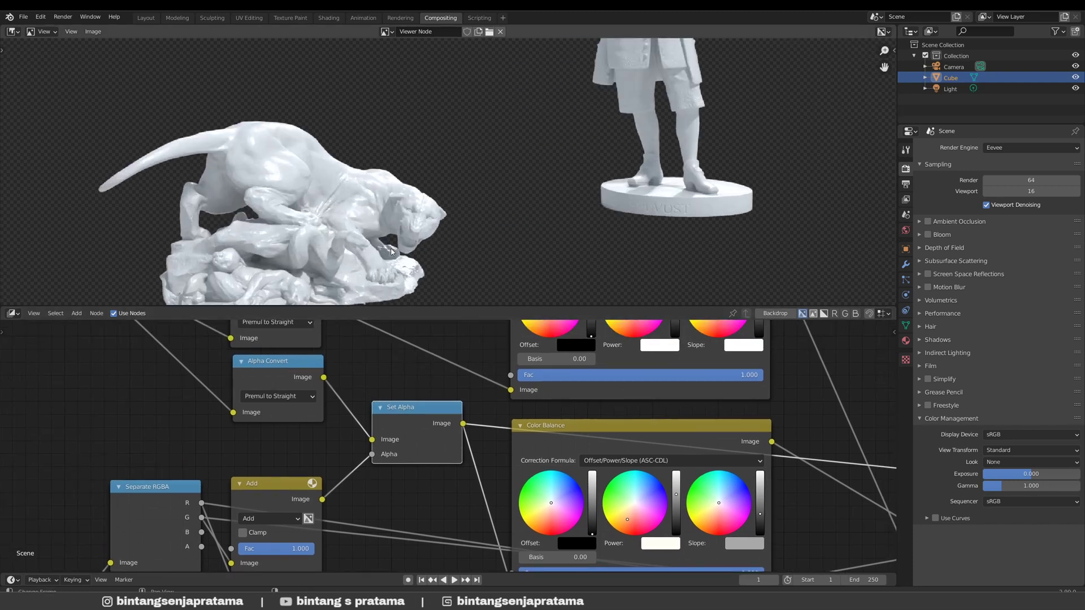
{"action": "middle_click_drag", "start_coordinate": [399, 251], "coordinate": [406, 217]}
{"action": "scroll", "coordinate": [295, 365], "scroll_direction": "up", "scroll_amount": 1}
- Switch the preview between the statues' Alpha Convert and Set Alpha outputs, ending on Set Alpha with both statues in view
{"action": "left_click", "coordinate": [299, 365], "text": "ctrl+shift"}
{"action": "left_click", "coordinate": [391, 408], "text": "ctrl+shift"}
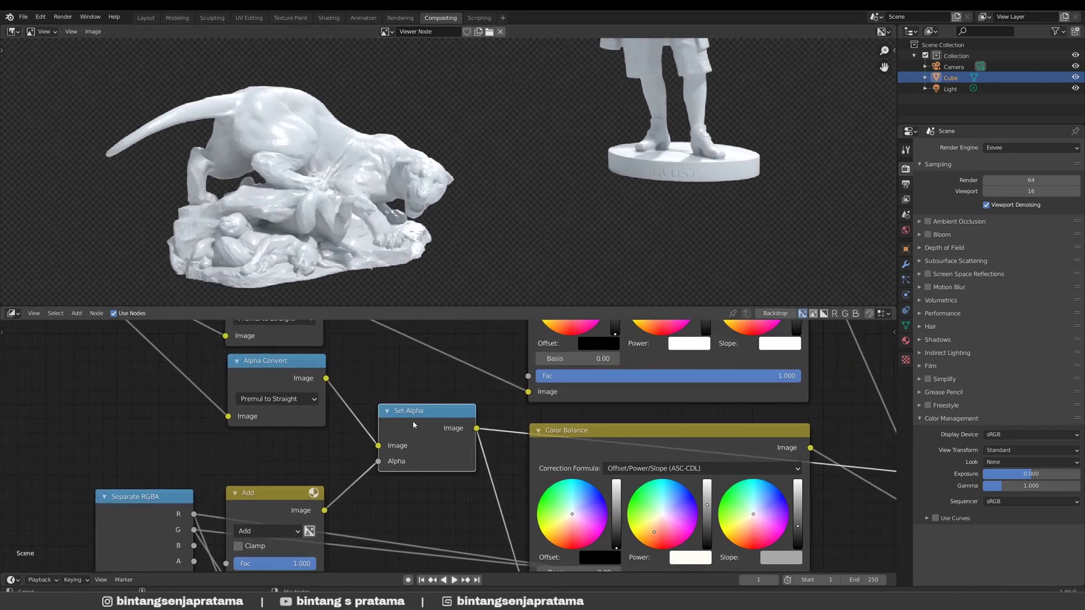
{"action": "scroll", "coordinate": [447, 240], "scroll_direction": "down", "scroll_amount": 3}
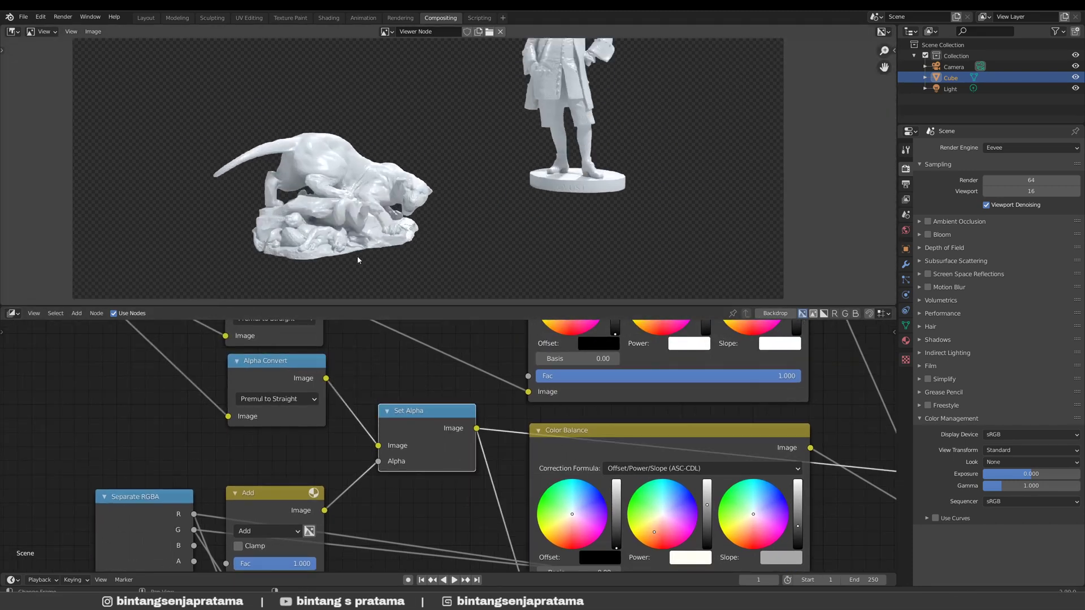
{"action": "middle_click_drag", "start_coordinate": [358, 260], "coordinate": [394, 246]}
{"action": "scroll", "coordinate": [377, 249], "scroll_direction": "down", "scroll_amount": 2}
{"action": "scroll", "coordinate": [390, 246], "scroll_direction": "up", "scroll_amount": 2}
{"action": "scroll", "coordinate": [421, 409], "scroll_direction": "down", "scroll_amount": 2}
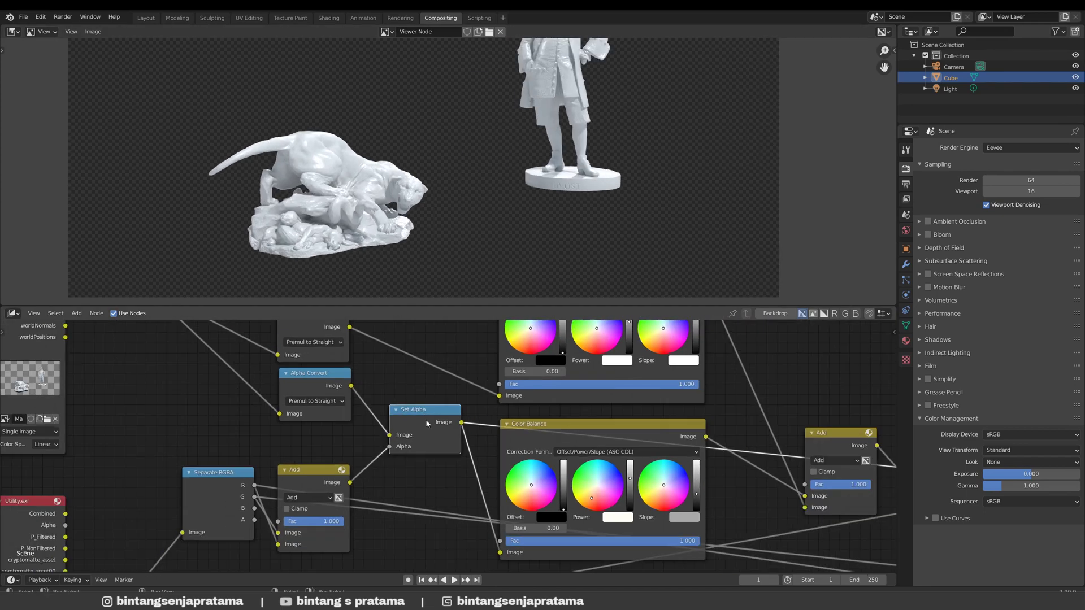
- Preview the Combined pass of the empty background environment's render node
{"action": "scroll", "coordinate": [427, 424], "scroll_direction": "down", "scroll_amount": 6}
{"action": "middle_click_drag", "start_coordinate": [257, 411], "coordinate": [379, 395]}
{"action": "scroll", "coordinate": [293, 443], "scroll_direction": "up", "scroll_amount": 9}
{"action": "left_click", "coordinate": [295, 401], "text": "ctrl+shift"}
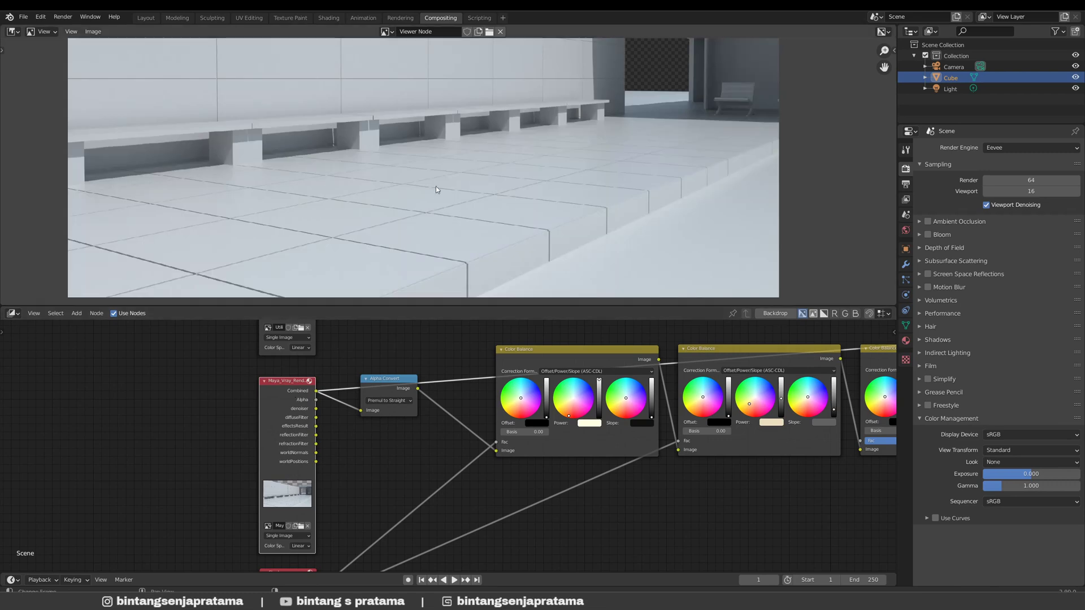
{"action": "scroll", "coordinate": [436, 188], "scroll_direction": "down", "scroll_amount": 4}
{"action": "middle_click_drag", "start_coordinate": [438, 206], "coordinate": [392, 244]}
{"action": "scroll", "coordinate": [393, 244], "scroll_direction": "up", "scroll_amount": 2}
- Preview the Alpha pass of the Shadow.exr node with the full shadow mask in view
{"action": "scroll", "coordinate": [485, 468], "scroll_direction": "down", "scroll_amount": 4}
{"action": "middle_click_drag", "start_coordinate": [469, 470], "coordinate": [458, 360]}
{"action": "scroll", "coordinate": [355, 454], "scroll_direction": "up", "scroll_amount": 4}
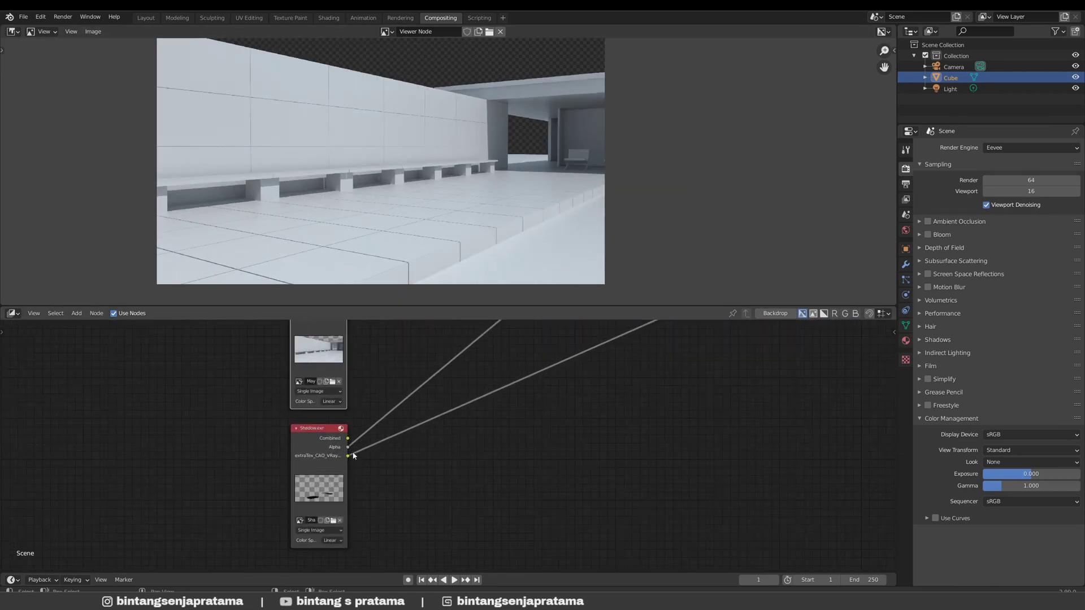
{"action": "scroll", "coordinate": [355, 456], "scroll_direction": "up", "scroll_amount": 2}
{"action": "left_click", "coordinate": [351, 446], "text": "ctrl+shift"}
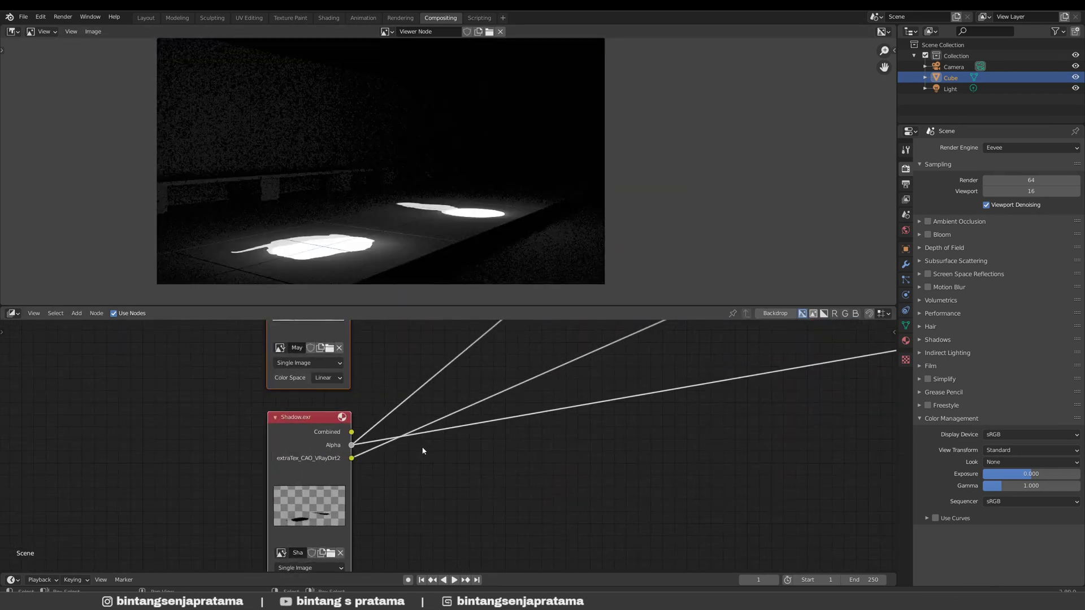
{"action": "scroll", "coordinate": [422, 454], "scroll_direction": "down", "scroll_amount": 2}
{"action": "scroll", "coordinate": [395, 487], "scroll_direction": "down", "scroll_amount": 3}
{"action": "scroll", "coordinate": [394, 487], "scroll_direction": "up", "scroll_amount": 3}
{"action": "middle_click_drag", "start_coordinate": [391, 281], "coordinate": [400, 263]}
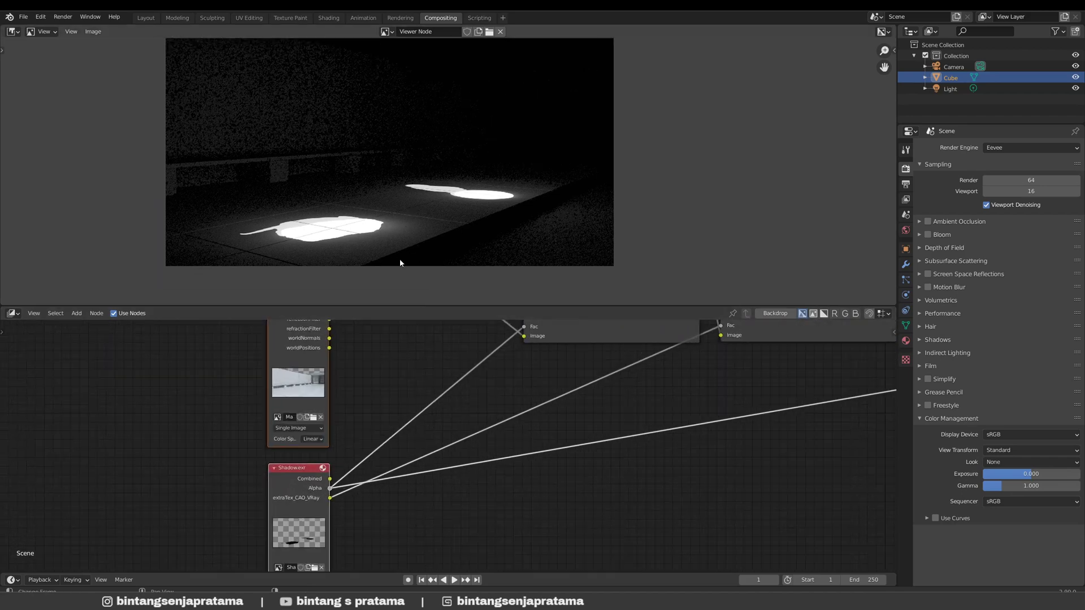
- Preview the extraTex_CAO_VRayDirt2 pass of the Shadow.exr node
{"action": "scroll", "coordinate": [325, 501], "scroll_direction": "up", "scroll_amount": 2}
{"action": "left_click", "coordinate": [310, 502], "text": "ctrl+shift"}
{"action": "scroll", "coordinate": [431, 451], "scroll_direction": "down", "scroll_amount": 2}
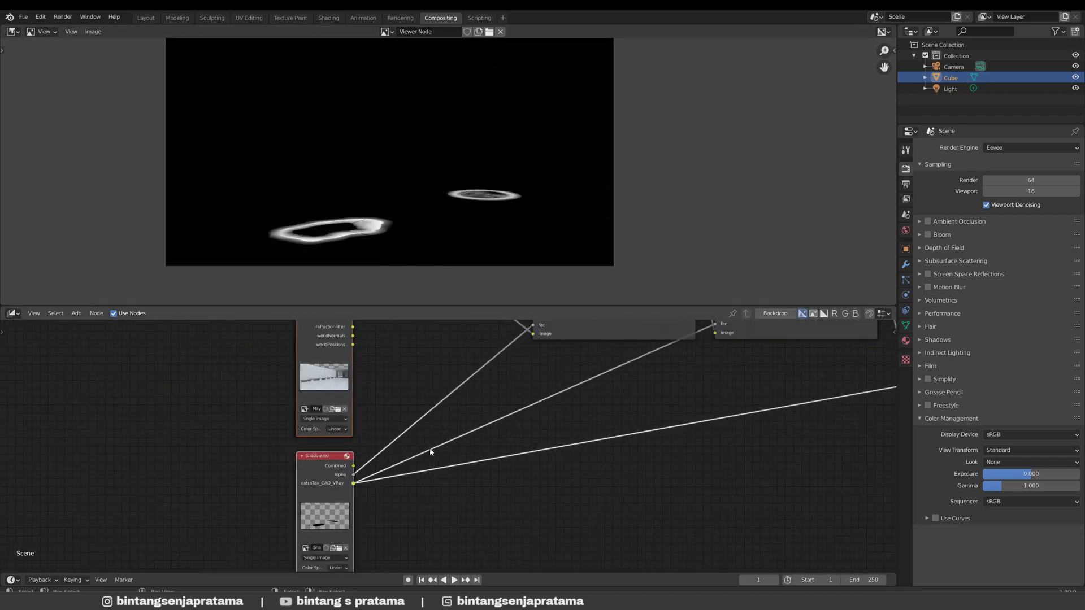
- Preview the background's first Color Balance node, which uses the shadow alpha as its factor
{"action": "scroll", "coordinate": [435, 430], "scroll_direction": "down", "scroll_amount": 2}
{"action": "scroll", "coordinate": [448, 352], "scroll_direction": "up", "scroll_amount": 2}
{"action": "scroll", "coordinate": [448, 353], "scroll_direction": "up", "scroll_amount": 1}
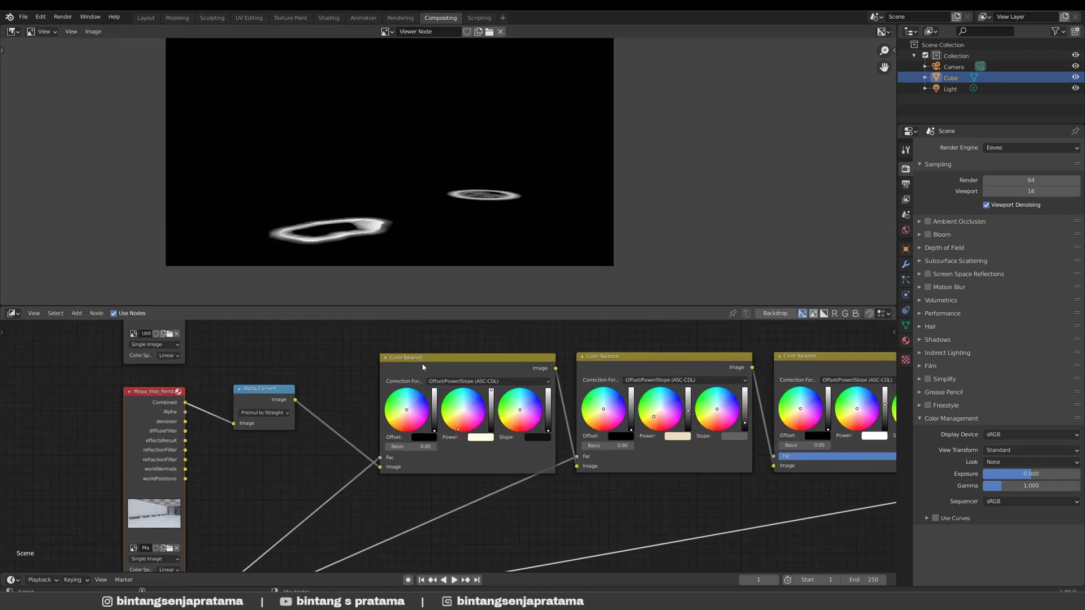
{"action": "left_click", "coordinate": [423, 367], "text": "ctrl+shift"}
{"action": "left_click_drag", "start_coordinate": [473, 369], "coordinate": [420, 361]}
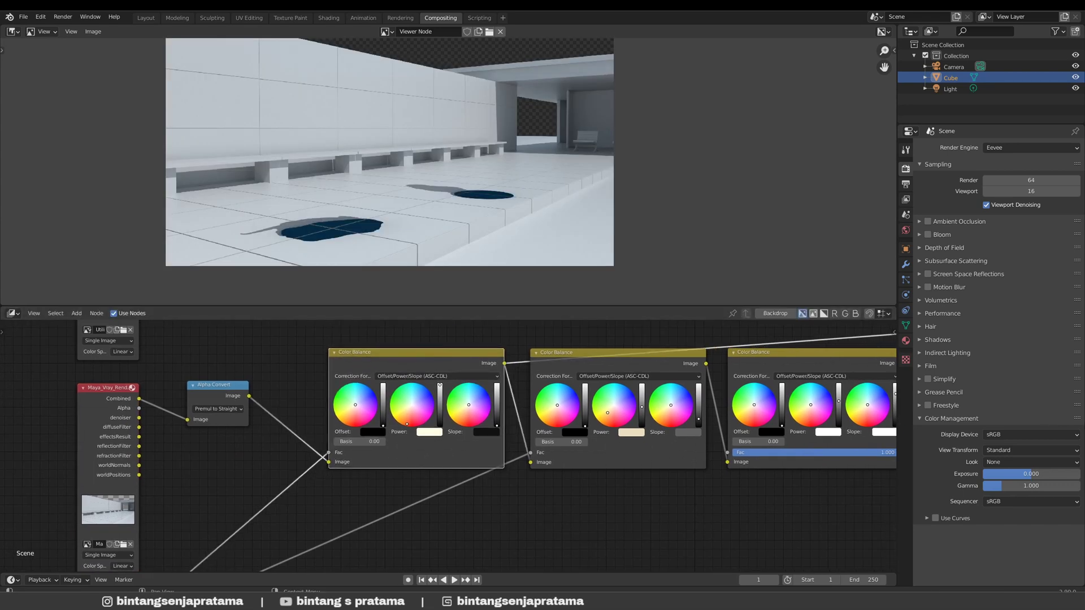
- Set the scene's View Transform to Filmic in Color Management
{"action": "left_click", "coordinate": [1030, 450]}
{"action": "left_click", "coordinate": [994, 474]}
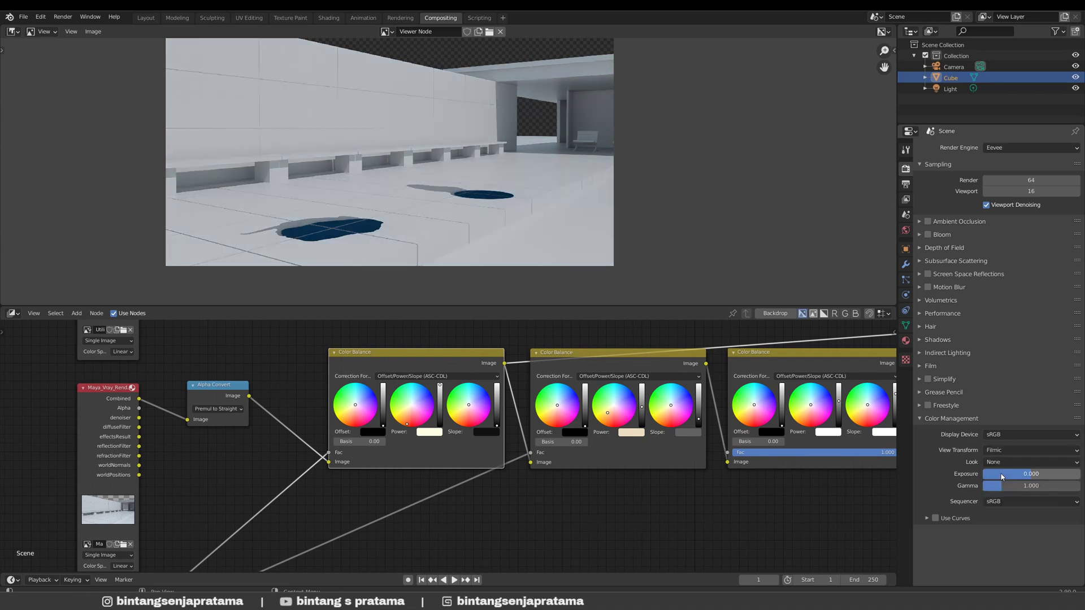
{"action": "middle_click_drag", "start_coordinate": [392, 446], "coordinate": [380, 452]}
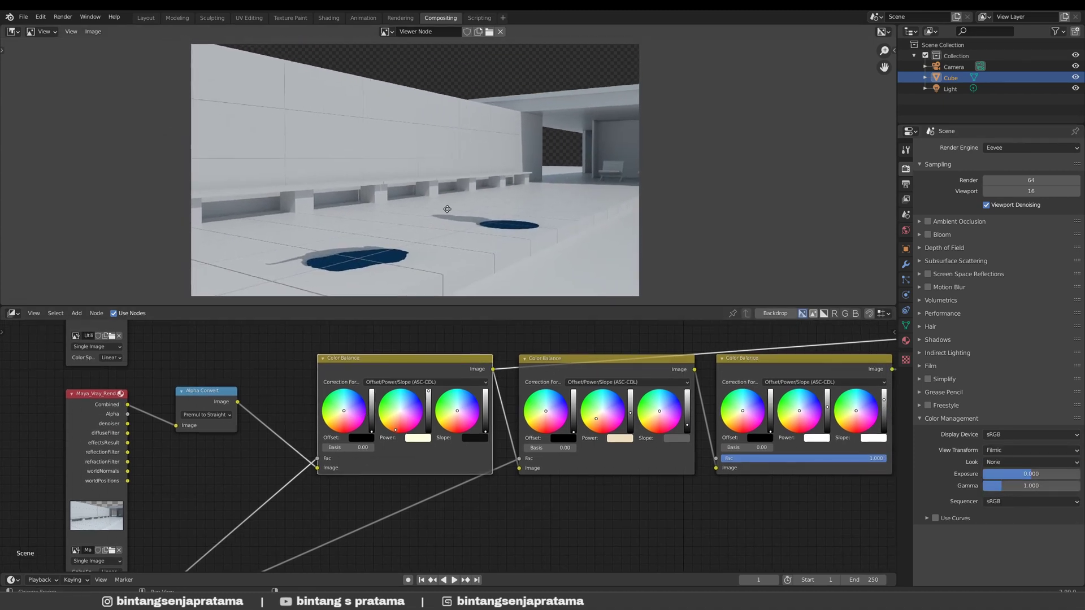
- Preview the background's second Color Balance node in the viewer
{"action": "middle_click_drag", "start_coordinate": [491, 443], "coordinate": [398, 441]}
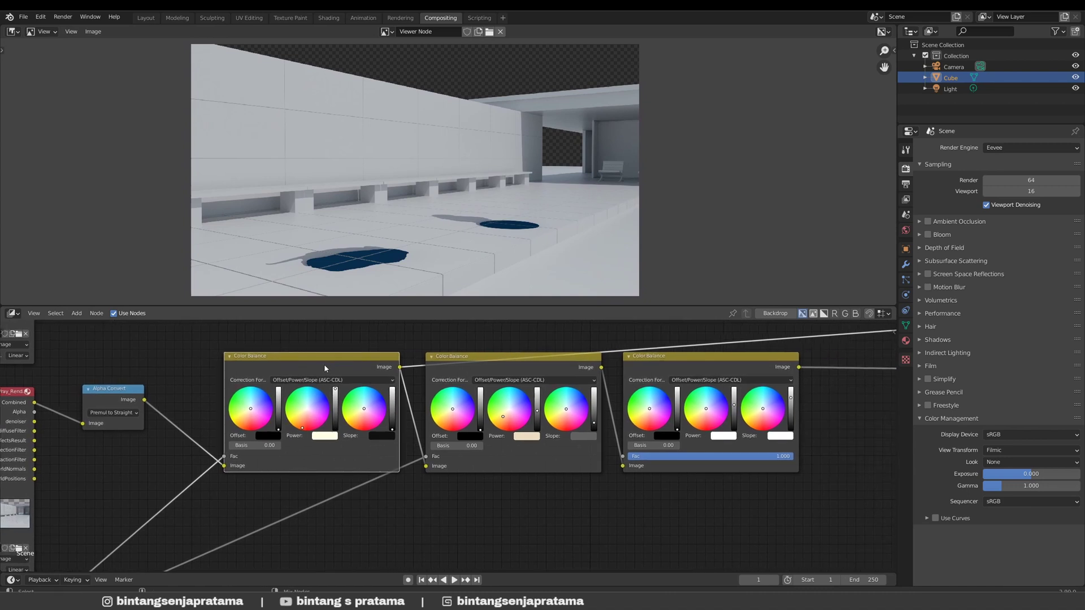
{"action": "middle_click_drag", "start_coordinate": [278, 375], "coordinate": [266, 442]}
{"action": "scroll", "coordinate": [300, 399], "scroll_direction": "down", "scroll_amount": 2}
{"action": "scroll", "coordinate": [215, 486], "scroll_direction": "up", "scroll_amount": 2}
{"action": "scroll", "coordinate": [294, 420], "scroll_direction": "up", "scroll_amount": 1}
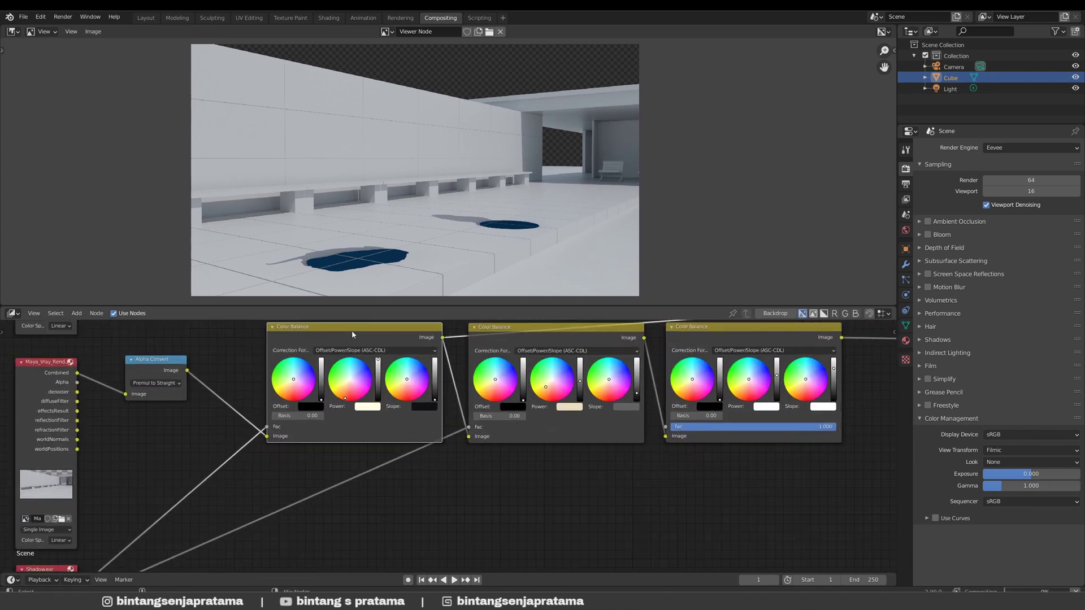
{"action": "middle_click_drag", "start_coordinate": [540, 335], "coordinate": [424, 373]}
{"action": "scroll", "coordinate": [424, 373], "scroll_direction": "down", "scroll_amount": 2}
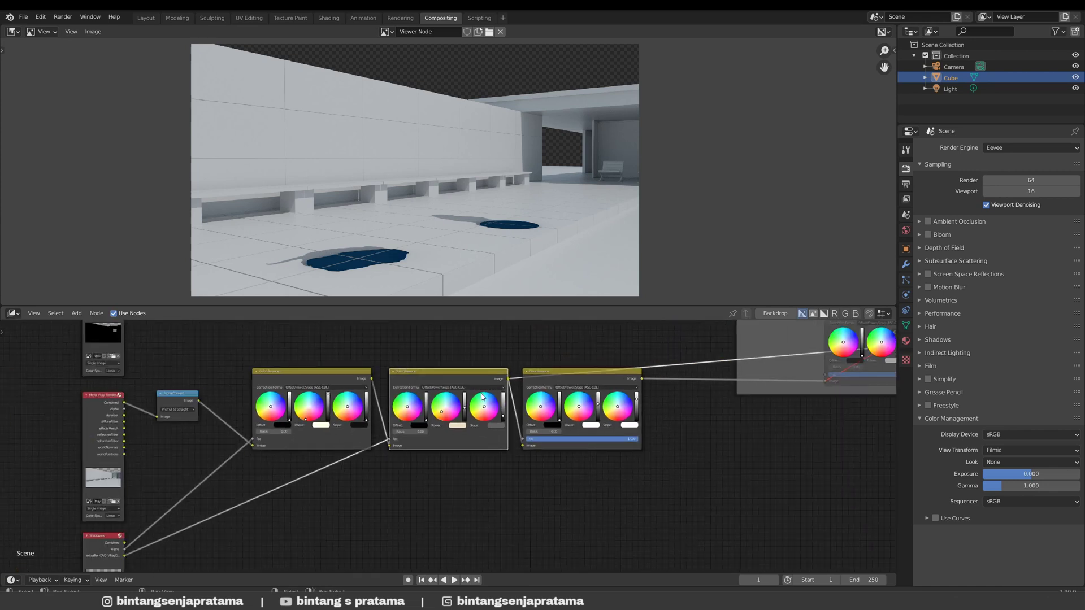
- Trace the second Color Balance node's factor link back to the Shadow.exr node's extraTex_CAO_VRayDirt2 output
{"action": "middle_click_drag", "start_coordinate": [141, 543], "coordinate": [182, 476]}
{"action": "scroll", "coordinate": [159, 506], "scroll_direction": "up", "scroll_amount": 2}
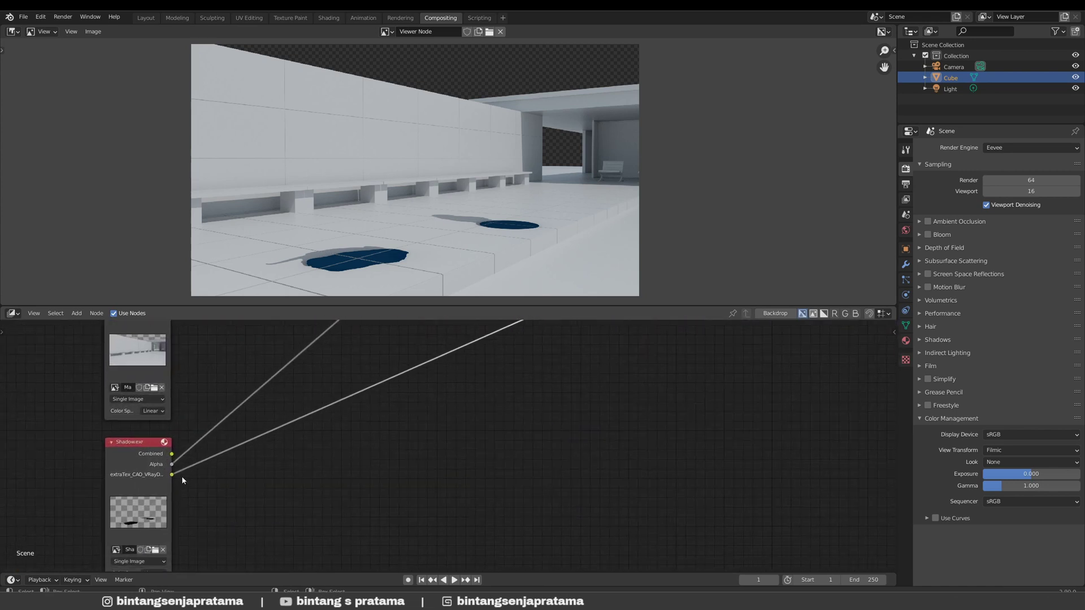
{"action": "scroll", "coordinate": [181, 476], "scroll_direction": "down", "scroll_amount": 2}
{"action": "middle_click_drag", "start_coordinate": [507, 432], "coordinate": [415, 491]}
{"action": "scroll", "coordinate": [415, 491], "scroll_direction": "down", "scroll_amount": 1}
{"action": "scroll", "coordinate": [418, 370], "scroll_direction": "up", "scroll_amount": 1}
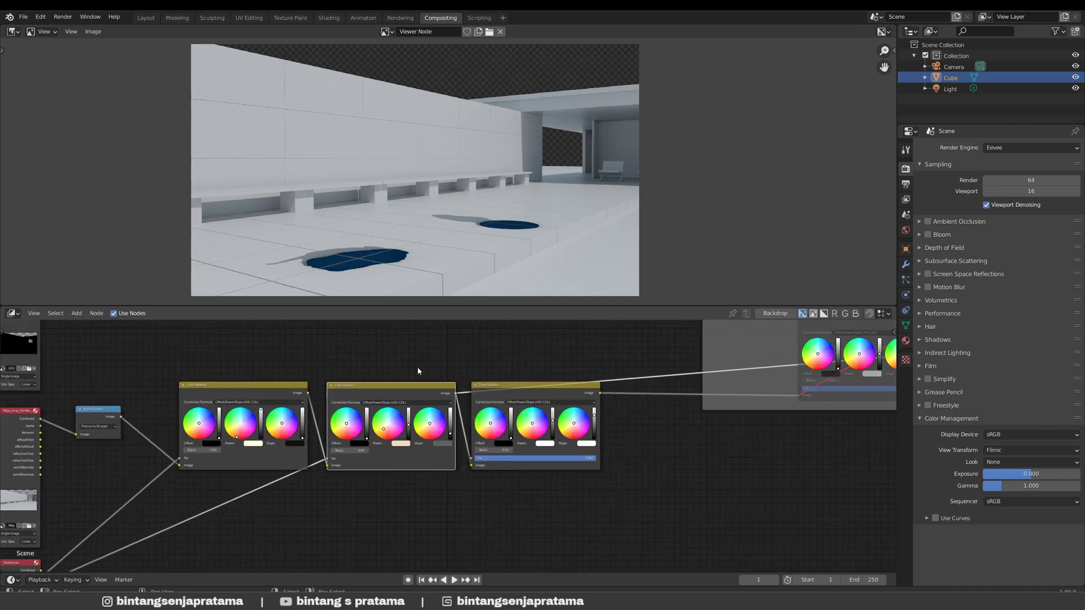
- Compare the background's three Color Balance nodes one after another, close up on the animal statue's contact shadow
{"action": "left_click", "coordinate": [279, 393], "text": "ctrl+shift"}
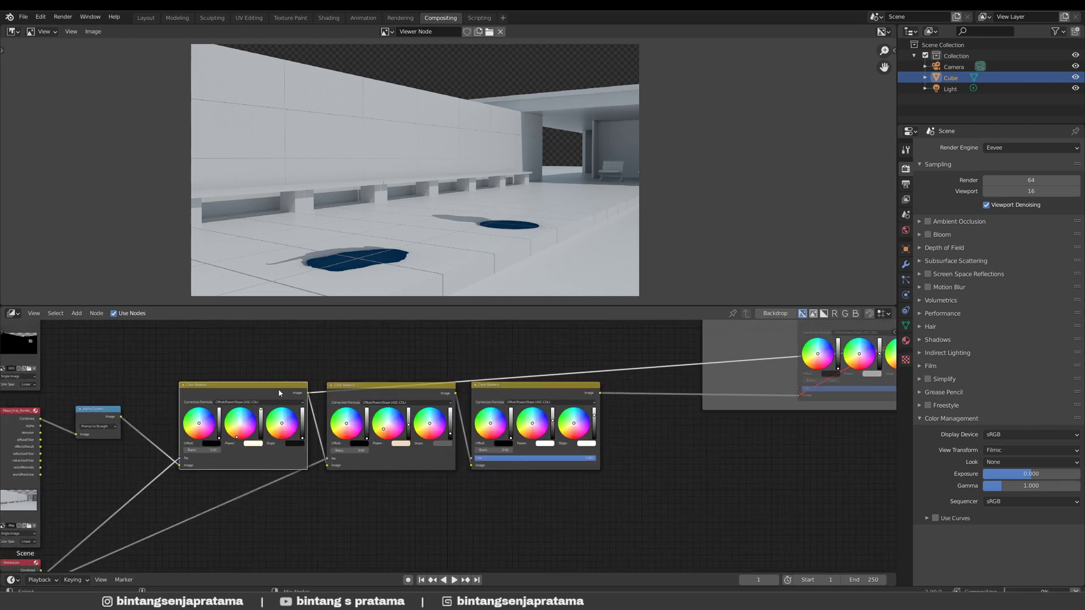
{"action": "left_click", "coordinate": [404, 393], "text": "ctrl+shift"}
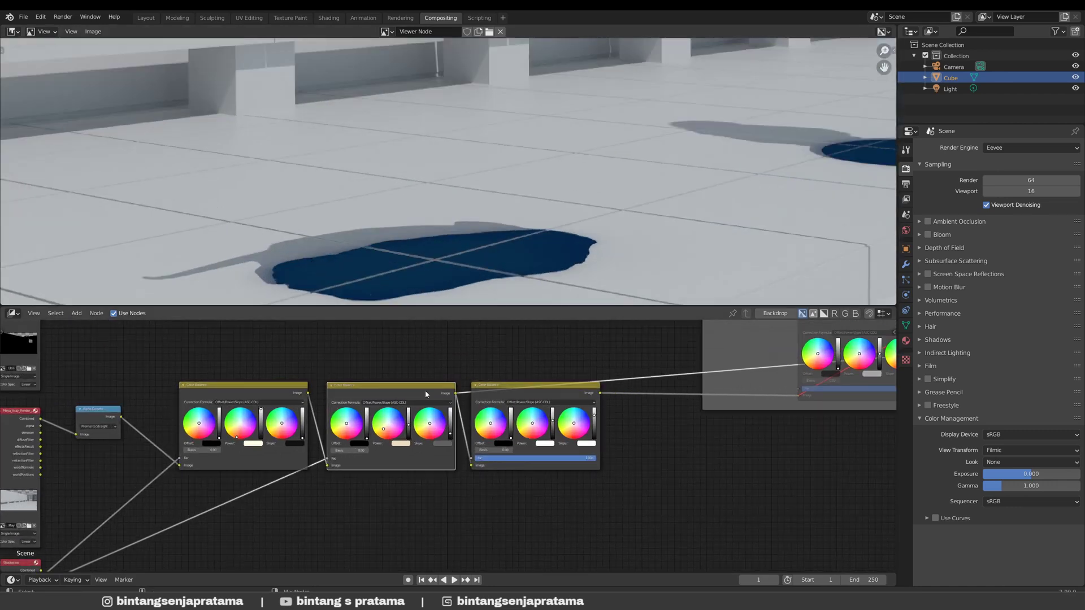
{"action": "left_click", "coordinate": [524, 397], "text": "ctrl+shift"}
- Preview the graded statues from the last mix node before the COLORS frame, and select the statues' two Color Balance nodes
{"action": "scroll", "coordinate": [542, 403], "scroll_direction": "down", "scroll_amount": 5}
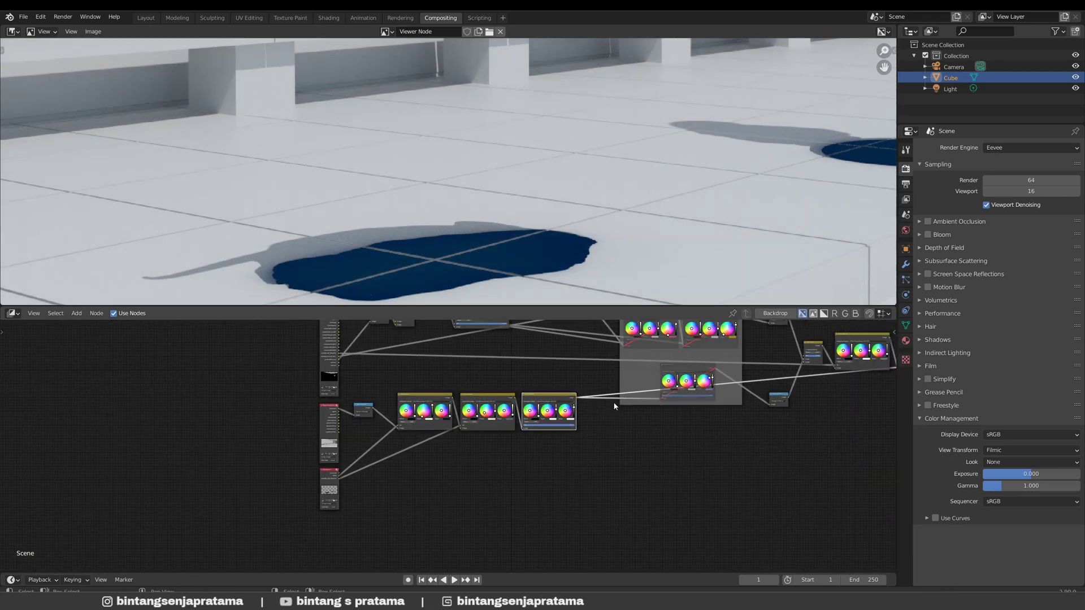
{"action": "scroll", "coordinate": [438, 378], "scroll_direction": "up", "scroll_amount": 4}
{"action": "left_click", "coordinate": [439, 377], "text": "ctrl+shift"}
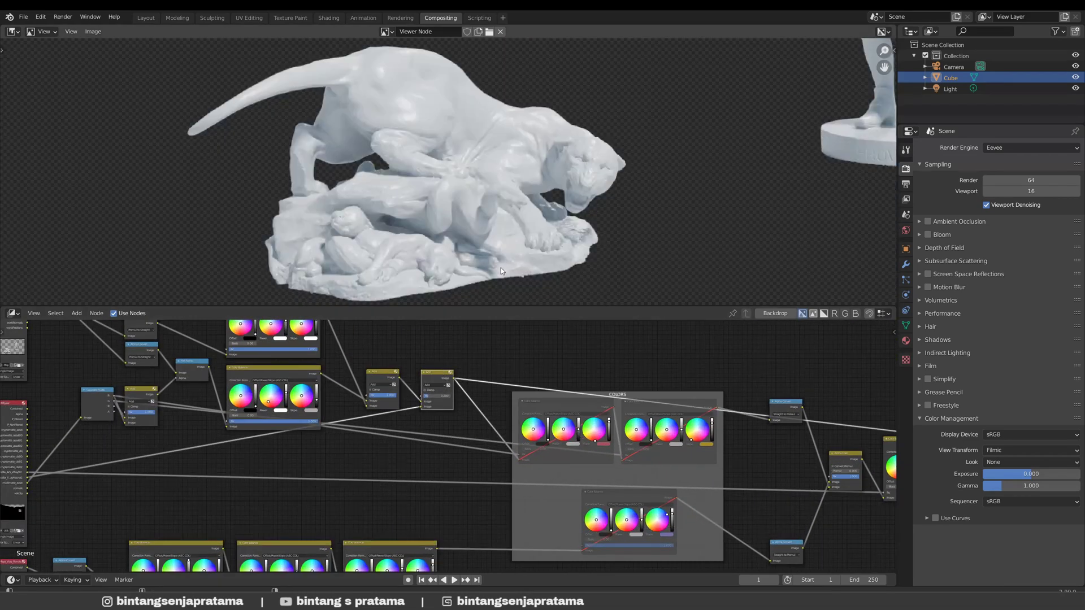
{"action": "middle_click_drag", "start_coordinate": [509, 407], "coordinate": [478, 434]}
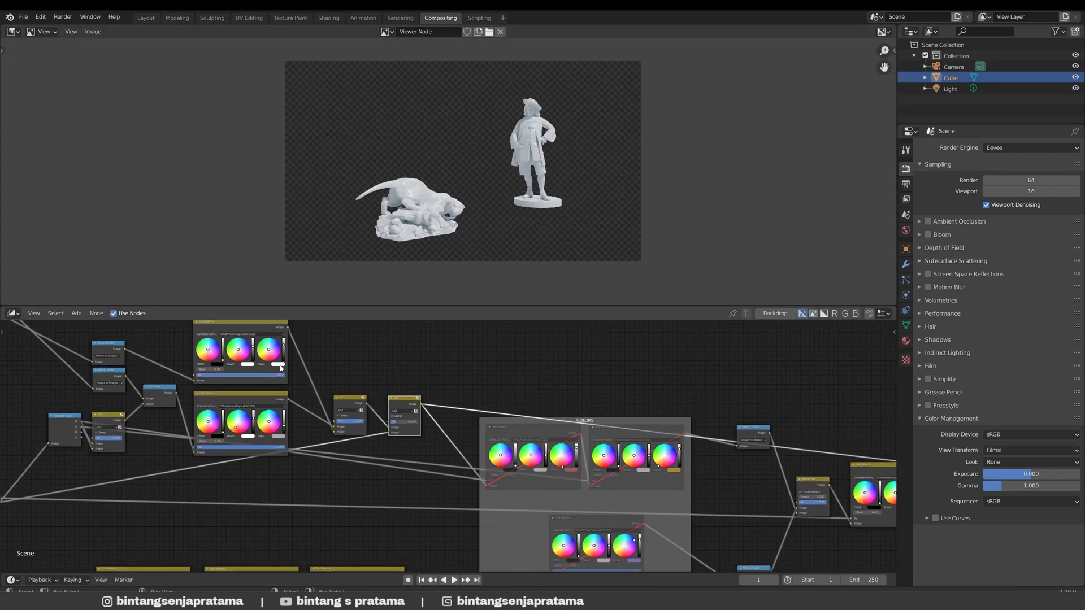
{"action": "middle_click_drag", "start_coordinate": [308, 355], "coordinate": [307, 361]}
{"action": "middle_click_drag", "start_coordinate": [184, 335], "coordinate": [213, 345]}
{"action": "left_click_drag", "start_coordinate": [213, 340], "coordinate": [317, 468]}
{"action": "scroll", "coordinate": [412, 378], "scroll_direction": "down", "scroll_amount": 2}
{"action": "scroll", "coordinate": [584, 369], "scroll_direction": "up", "scroll_amount": 3}
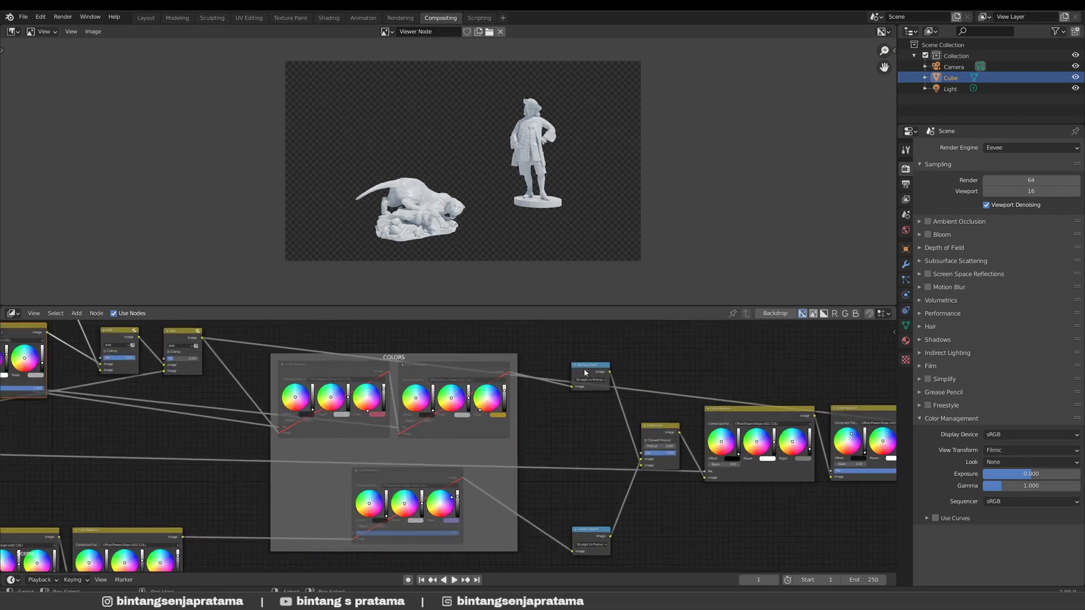
- Preview the Alpha Over node that composites the statues onto the background
{"action": "scroll", "coordinate": [548, 215], "scroll_direction": "up", "scroll_amount": 3}
{"action": "scroll", "coordinate": [534, 192], "scroll_direction": "down", "scroll_amount": 2}
{"action": "middle_click_drag", "start_coordinate": [611, 469], "coordinate": [534, 399]}
{"action": "scroll", "coordinate": [571, 384], "scroll_direction": "up", "scroll_amount": 2}
{"action": "left_click", "coordinate": [603, 368], "text": "ctrl+shift"}
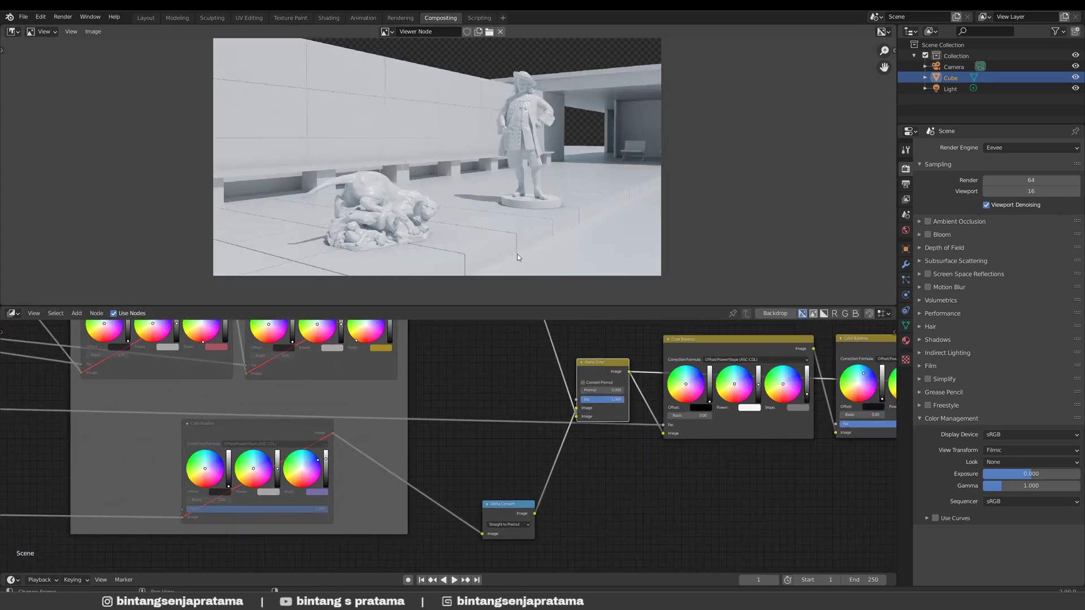
- Preview the background's Straight to Premul Alpha Convert node that feeds the Alpha Over node
{"action": "middle_click_drag", "start_coordinate": [572, 507], "coordinate": [550, 476]}
{"action": "scroll", "coordinate": [551, 476], "scroll_direction": "up", "scroll_amount": 1}
{"action": "left_click", "coordinate": [488, 473], "text": "ctrl+shift"}
{"action": "scroll", "coordinate": [485, 467], "scroll_direction": "down", "scroll_amount": 10}
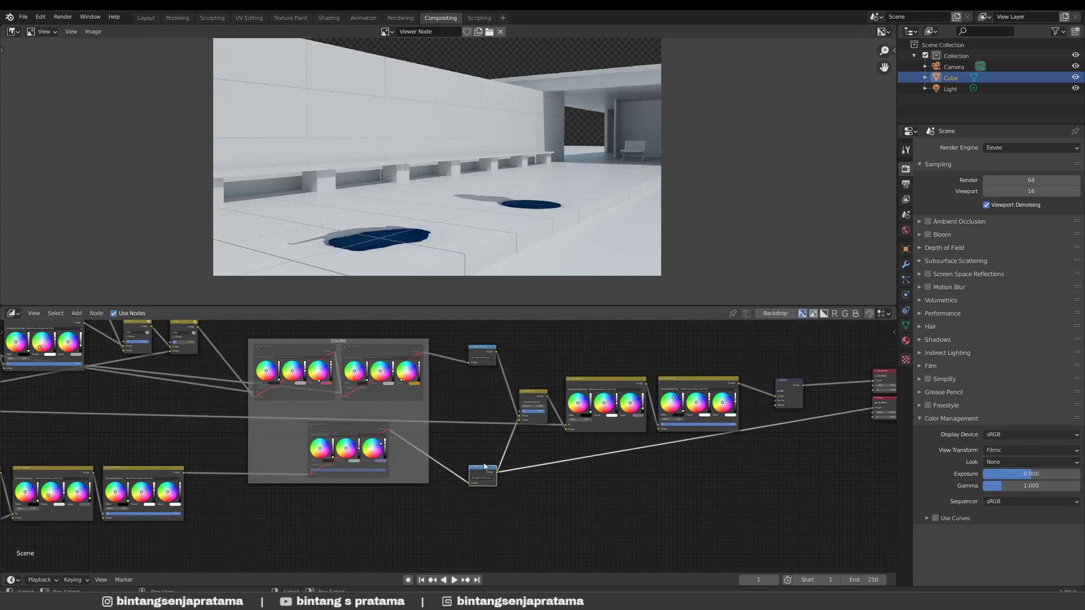
- Preview the statues' Straight to Premul Alpha Convert node that feeds the Alpha Over node
{"action": "scroll", "coordinate": [494, 473], "scroll_direction": "up", "scroll_amount": 6}
{"action": "middle_click_drag", "start_coordinate": [484, 453], "coordinate": [487, 468]}
{"action": "scroll", "coordinate": [488, 468], "scroll_direction": "down", "scroll_amount": 4}
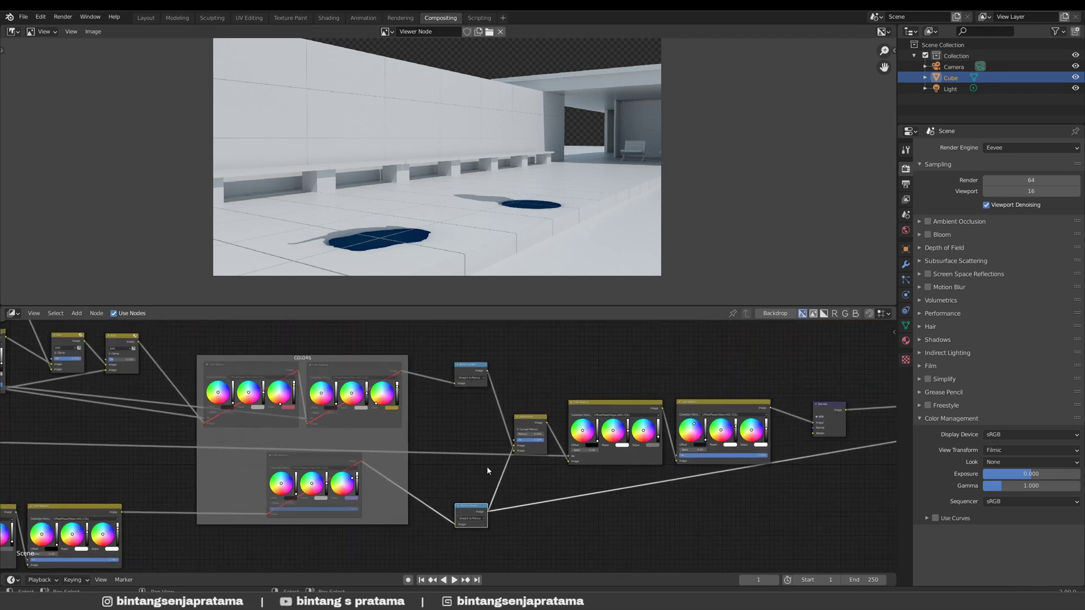
{"action": "scroll", "coordinate": [476, 403], "scroll_direction": "up", "scroll_amount": 3}
{"action": "left_click", "coordinate": [469, 363], "text": "ctrl+shift"}
{"action": "middle_click_drag", "start_coordinate": [523, 380], "coordinate": [476, 380]}
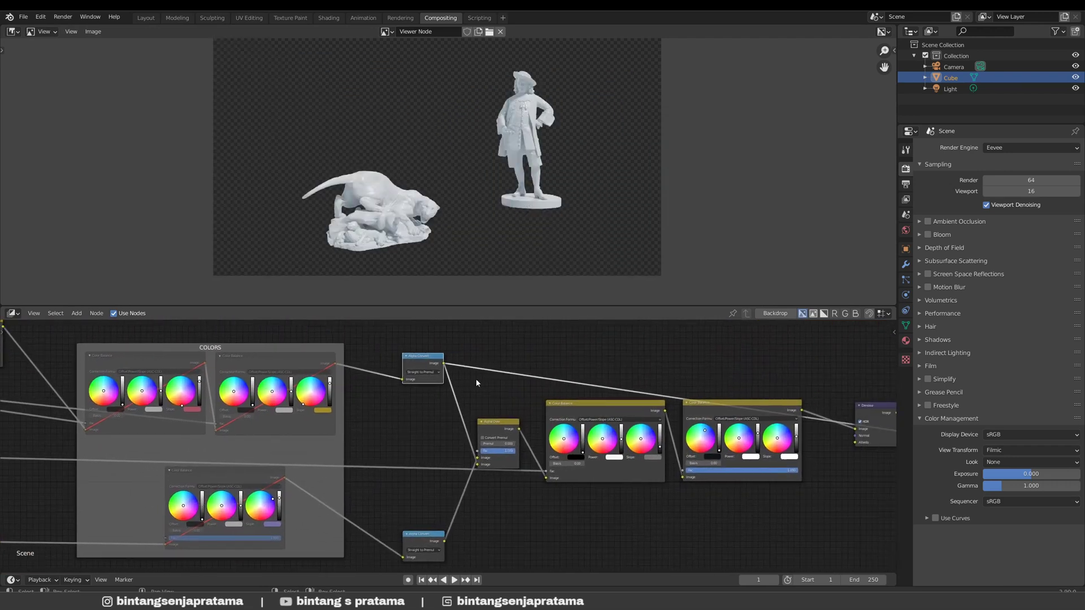
- Preview the Alpha Over node with the statues composited onto the background
{"action": "scroll", "coordinate": [494, 418], "scroll_direction": "up", "scroll_amount": 3}
{"action": "left_click", "coordinate": [496, 429], "text": "ctrl+shift"}
{"action": "scroll", "coordinate": [489, 433], "scroll_direction": "down", "scroll_amount": 1}
{"action": "scroll", "coordinate": [481, 440], "scroll_direction": "down", "scroll_amount": 3}
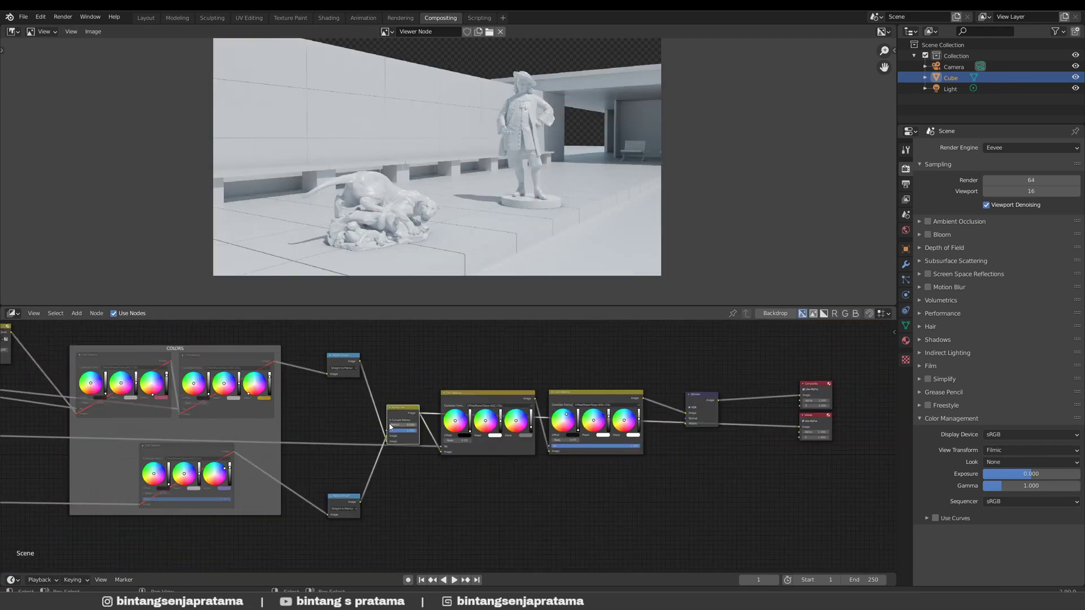
- Preview the last Color Balance node after the Alpha Over node, and the Denoise node that follows it
{"action": "scroll", "coordinate": [642, 392], "scroll_direction": "up", "scroll_amount": 2}
{"action": "left_click", "coordinate": [642, 393], "text": "ctrl+shift"}
{"action": "left_click", "coordinate": [741, 391], "text": "ctrl+shift"}
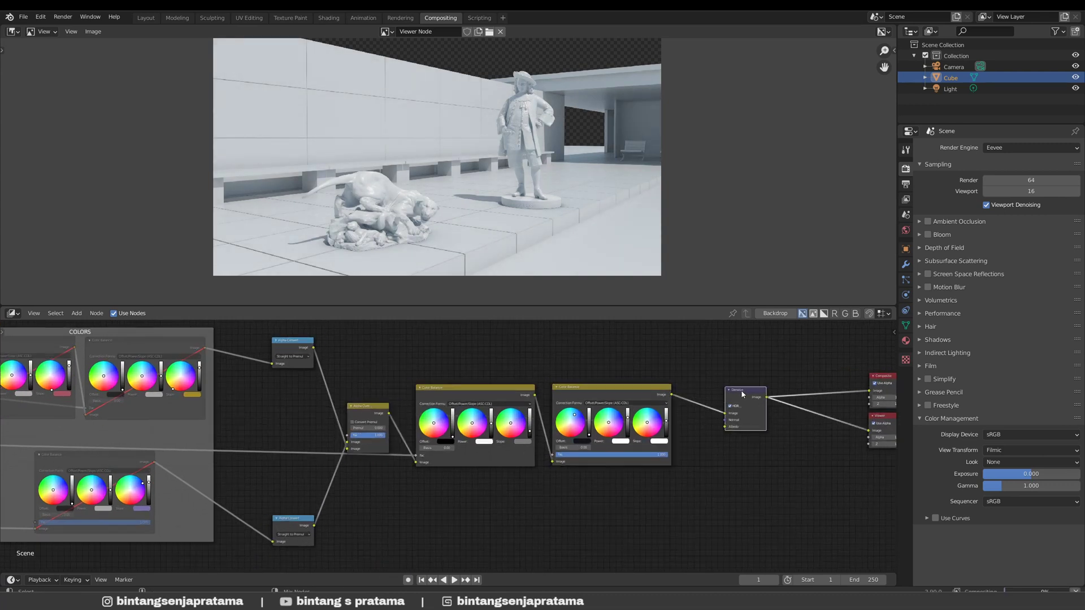
- Set the scene's color management Look to Very High Contrast
{"action": "left_click", "coordinate": [1005, 462]}
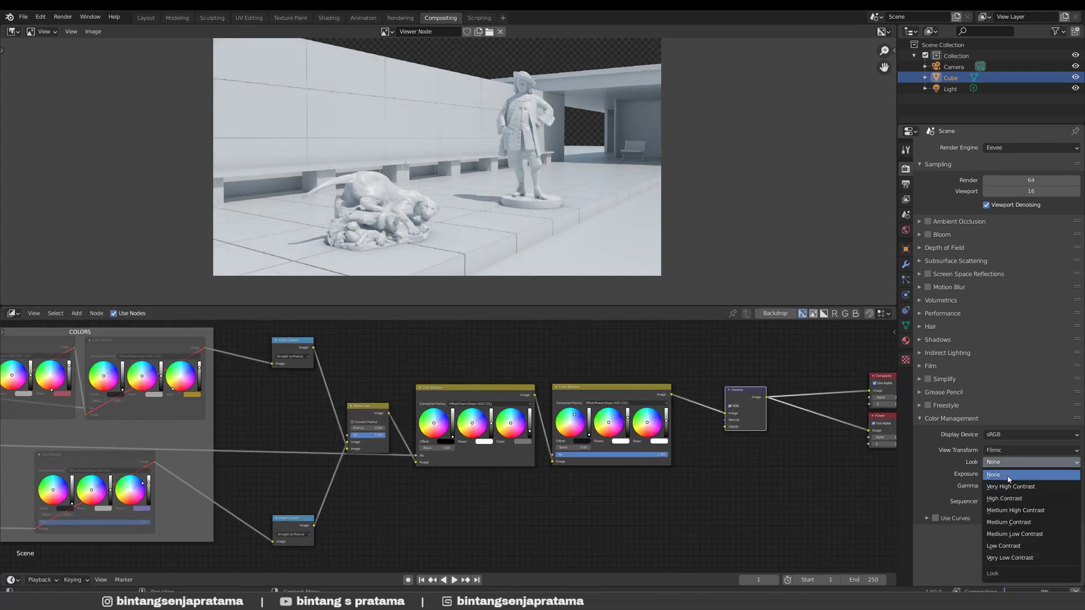
{"action": "left_click", "coordinate": [1011, 487]}
{"action": "scroll", "coordinate": [415, 439], "scroll_direction": "down", "scroll_amount": 3}
{"action": "scroll", "coordinate": [272, 484], "scroll_direction": "up", "scroll_amount": 3}
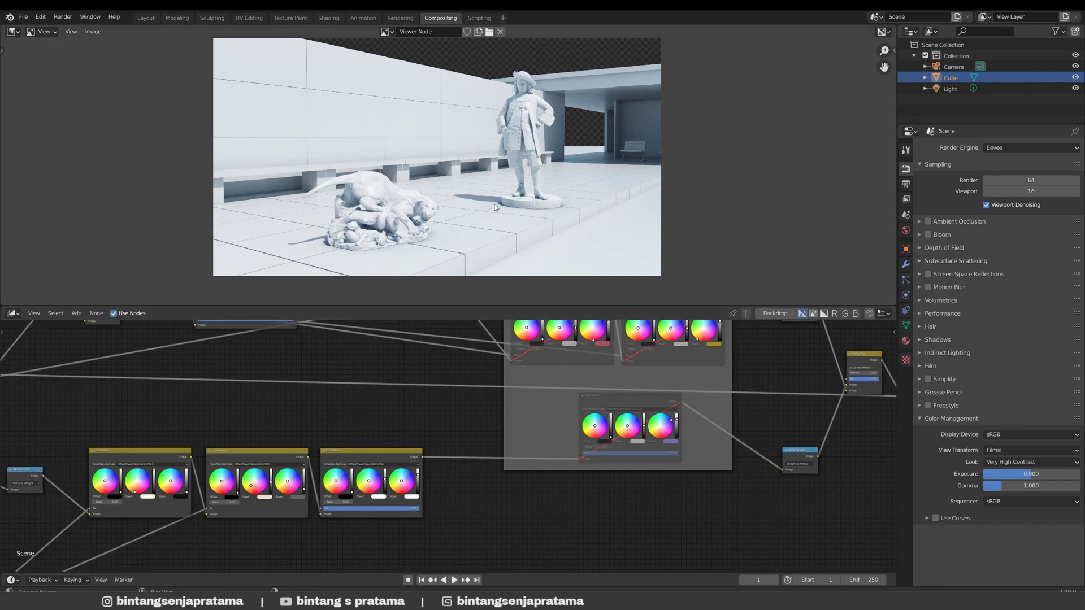
- Raise the Offset slightly above black in the first of the background's three Color Balance nodes to tint the contact shadows
{"action": "scroll", "coordinate": [494, 208], "scroll_direction": "up", "scroll_amount": 2}
{"action": "scroll", "coordinate": [487, 209], "scroll_direction": "down", "scroll_amount": 2}
{"action": "middle_click_drag", "start_coordinate": [132, 482], "coordinate": [358, 450]}
{"action": "scroll", "coordinate": [358, 450], "scroll_direction": "down", "scroll_amount": 2}
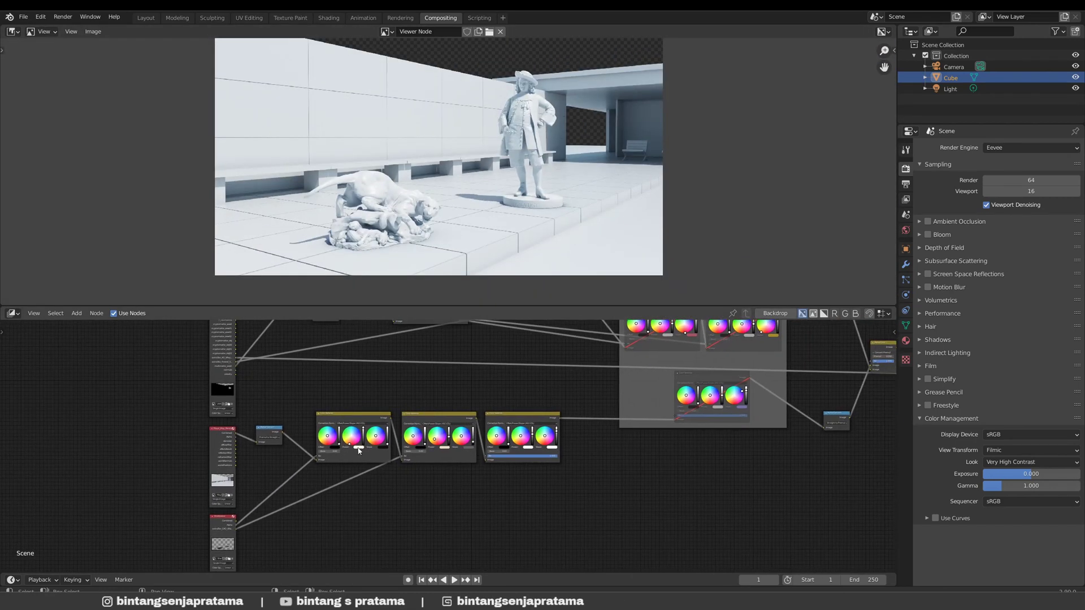
{"action": "scroll", "coordinate": [358, 450], "scroll_direction": "up", "scroll_amount": 4}
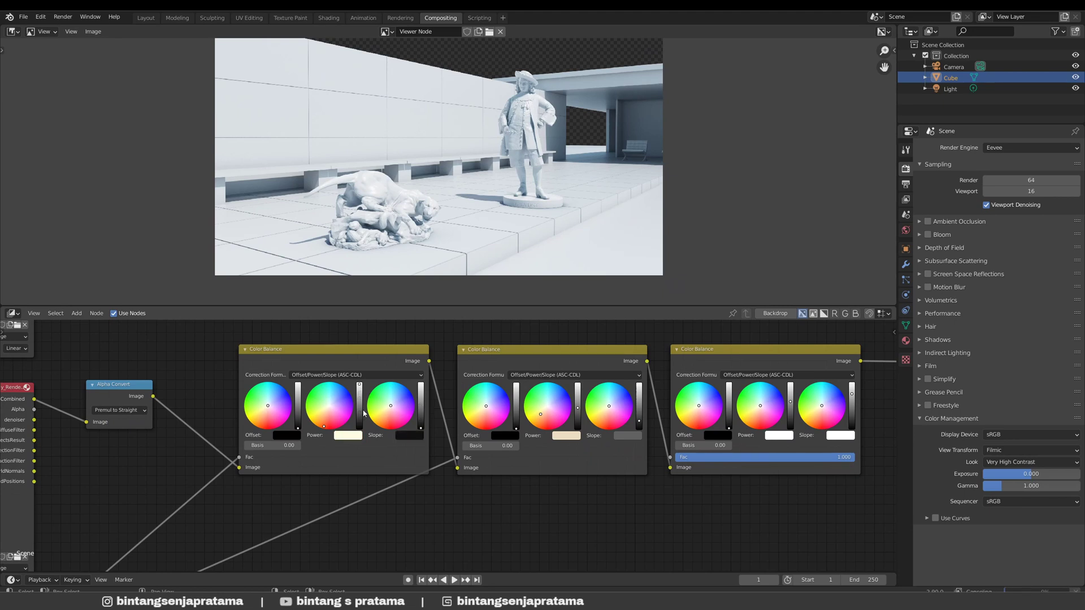
{"action": "scroll", "coordinate": [364, 413], "scroll_direction": "down", "scroll_amount": 3}
{"action": "scroll", "coordinate": [365, 389], "scroll_direction": "up", "scroll_amount": 3}
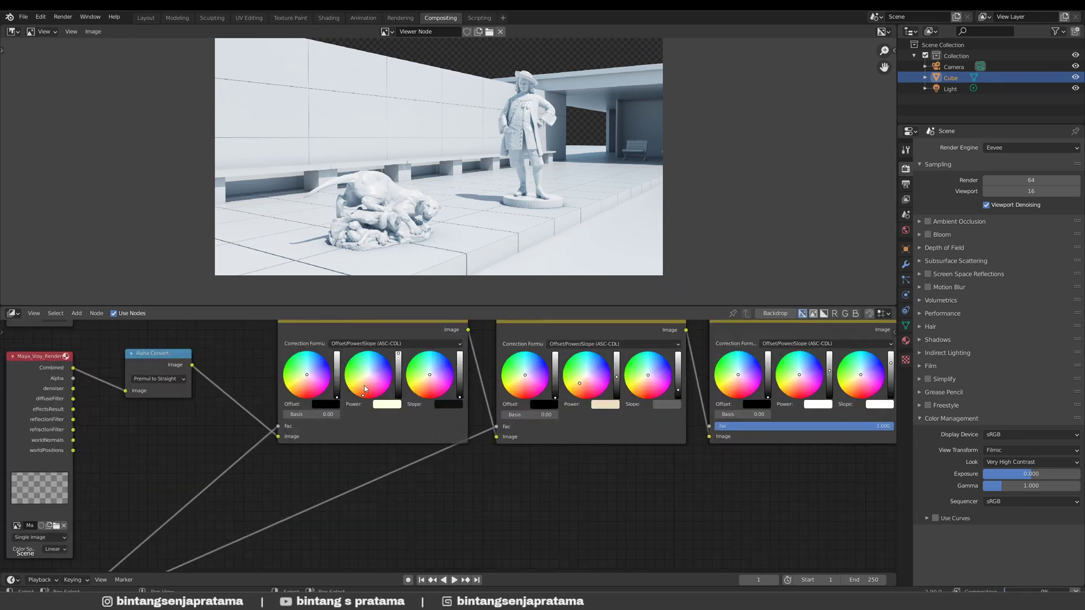
{"action": "scroll", "coordinate": [364, 389], "scroll_direction": "up", "scroll_amount": 1}
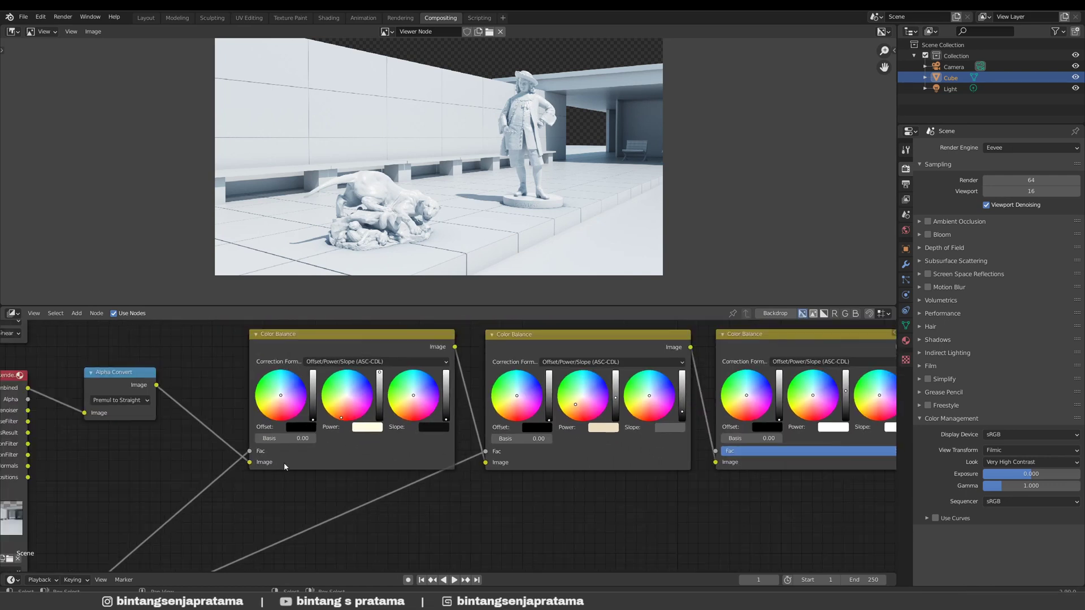
{"action": "scroll", "coordinate": [284, 462], "scroll_direction": "down", "scroll_amount": 2}
{"action": "scroll", "coordinate": [243, 412], "scroll_direction": "up", "scroll_amount": 5}
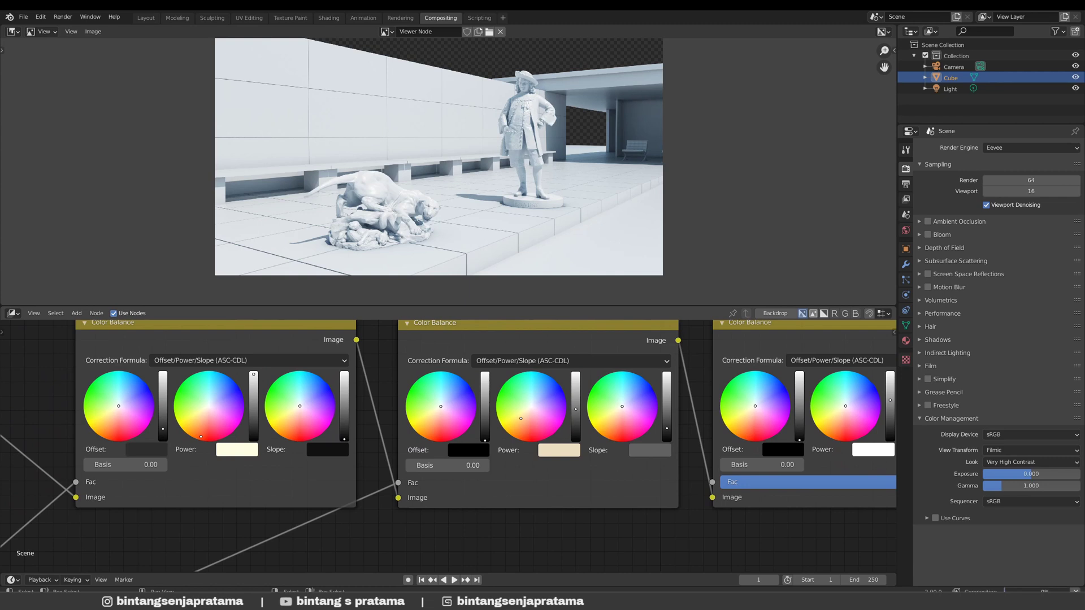
{"action": "scroll", "coordinate": [278, 444], "scroll_direction": "down", "scroll_amount": 3}
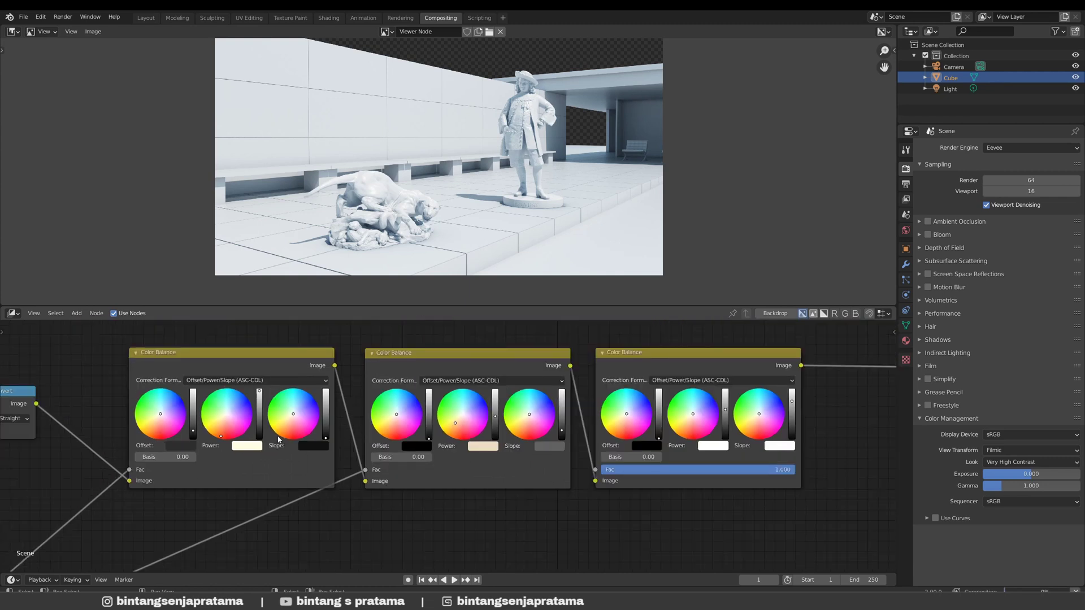
{"action": "scroll", "coordinate": [187, 435], "scroll_direction": "up", "scroll_amount": 5}
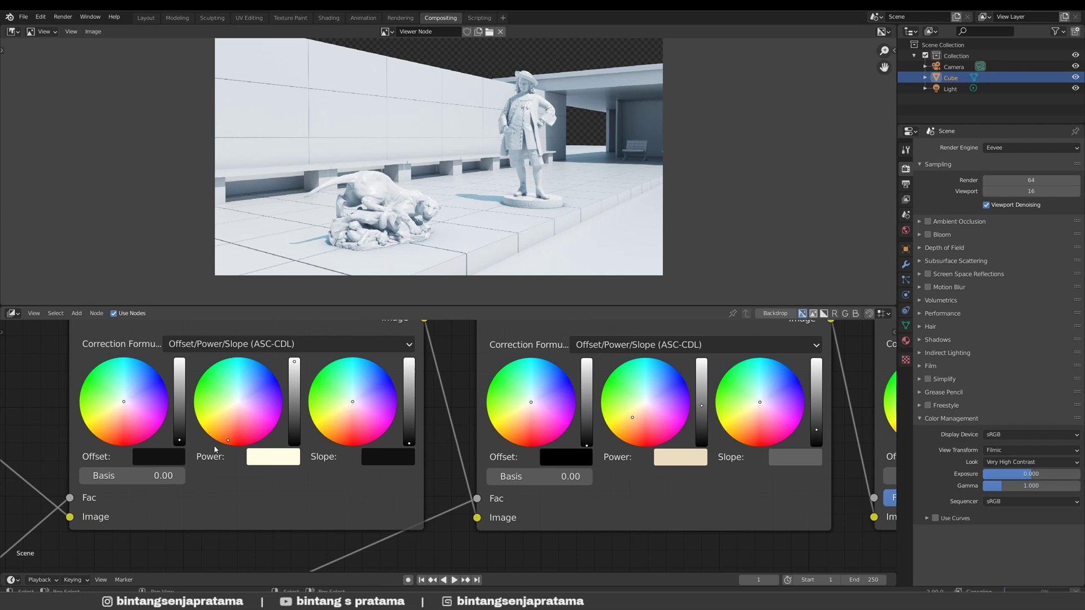
{"action": "scroll", "coordinate": [277, 458], "scroll_direction": "down", "scroll_amount": 3}
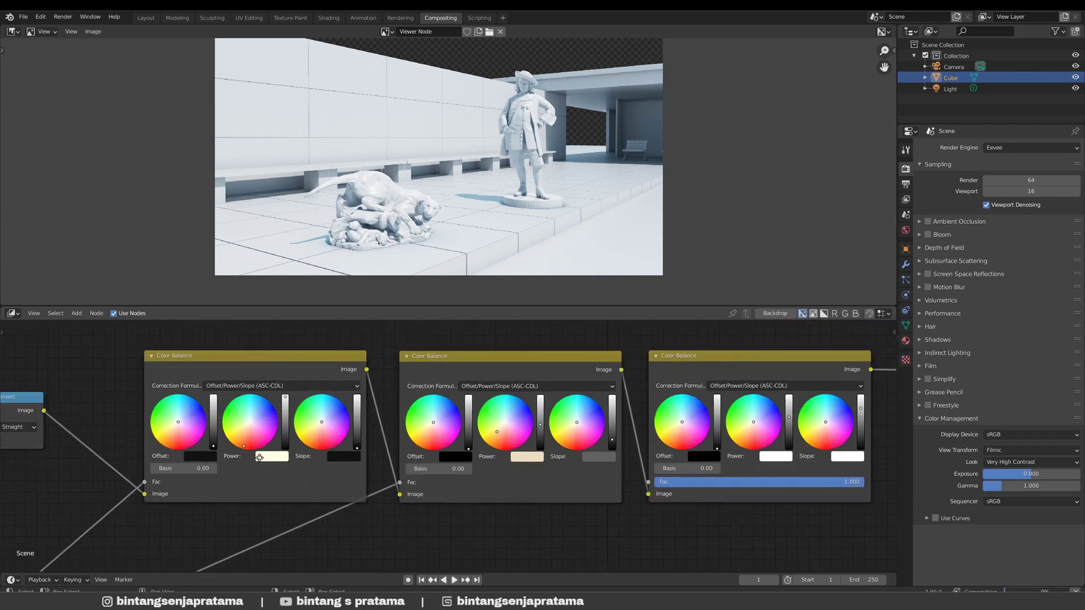
{"action": "scroll", "coordinate": [247, 470], "scroll_direction": "up", "scroll_amount": 4}
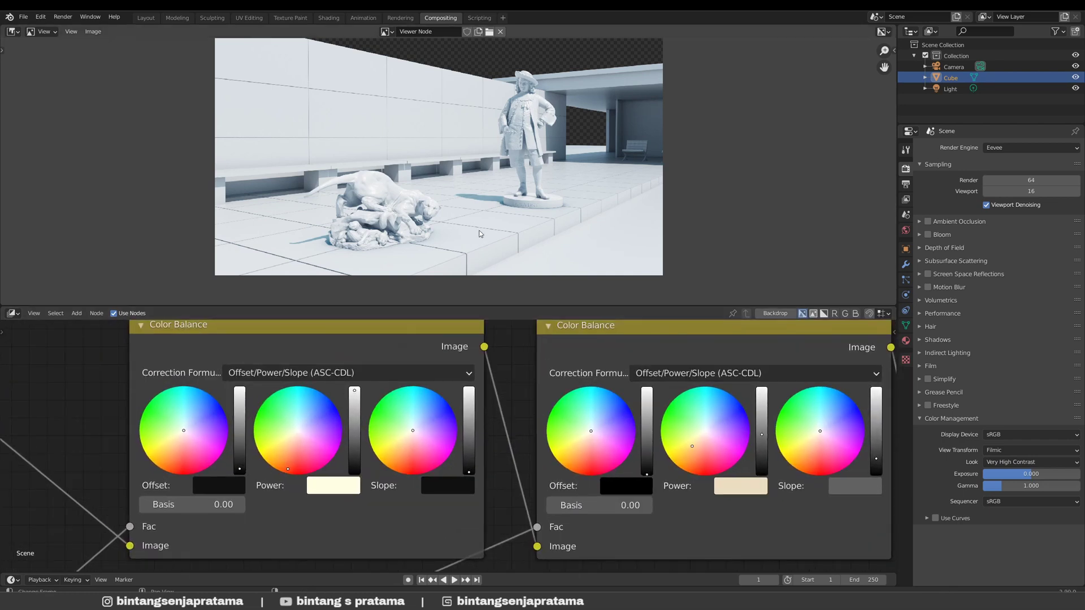
- Examine the contact shadows of both statues up close in the composite preview
{"action": "scroll", "coordinate": [503, 218], "scroll_direction": "up", "scroll_amount": 2}
{"action": "scroll", "coordinate": [502, 219], "scroll_direction": "down", "scroll_amount": 2}
{"action": "scroll", "coordinate": [502, 218], "scroll_direction": "up", "scroll_amount": 1}
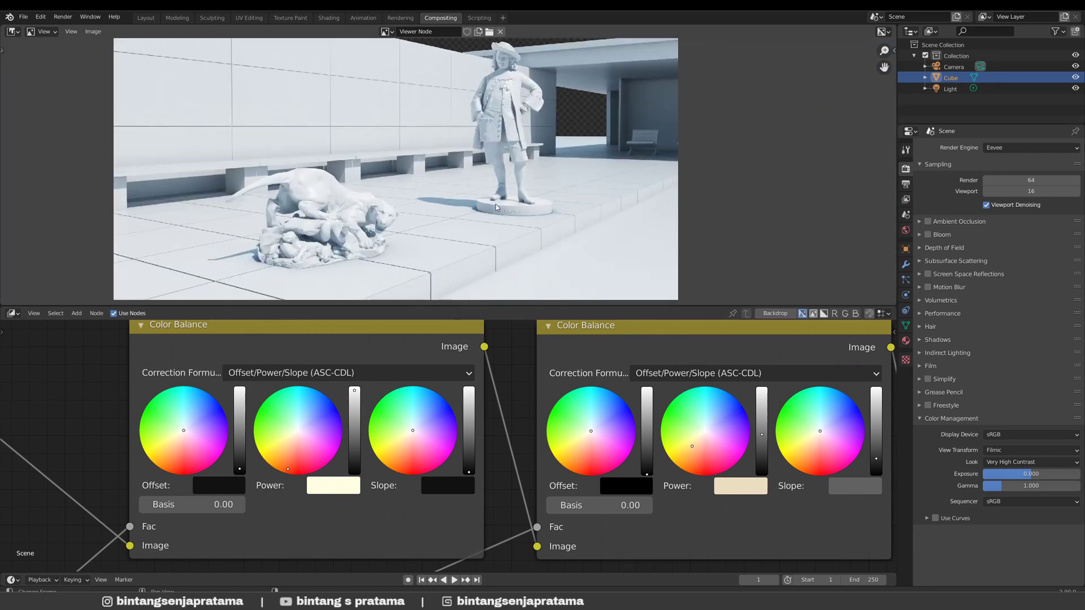
{"action": "scroll", "coordinate": [480, 215], "scroll_direction": "down", "scroll_amount": 2}
{"action": "scroll", "coordinate": [486, 218], "scroll_direction": "up", "scroll_amount": 1}
{"action": "scroll", "coordinate": [477, 219], "scroll_direction": "up", "scroll_amount": 1}
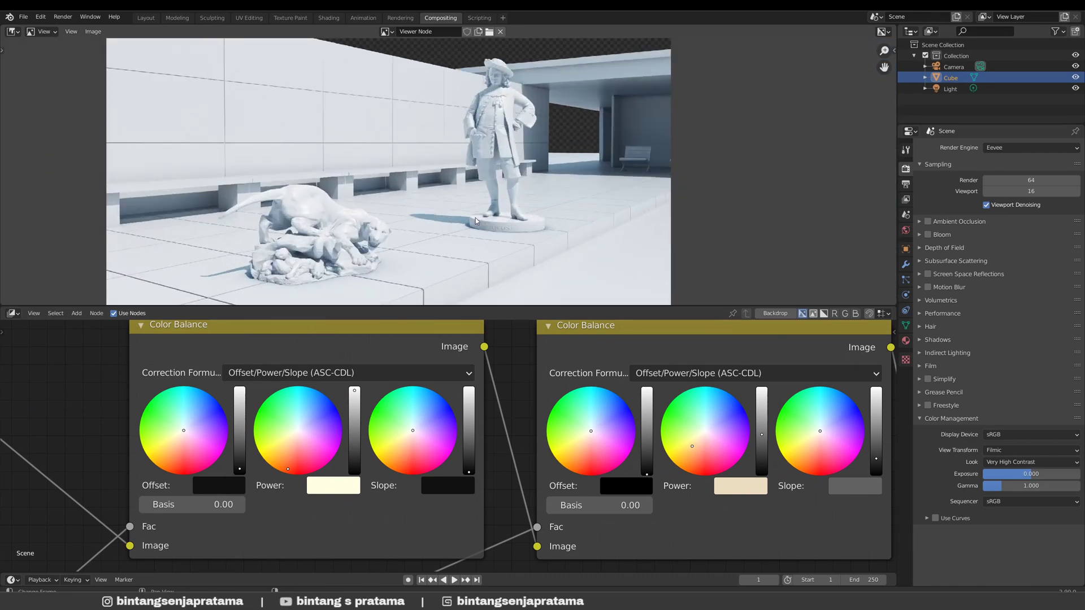
{"action": "scroll", "coordinate": [476, 218], "scroll_direction": "down", "scroll_amount": 2}
{"action": "scroll", "coordinate": [496, 222], "scroll_direction": "up", "scroll_amount": 6}
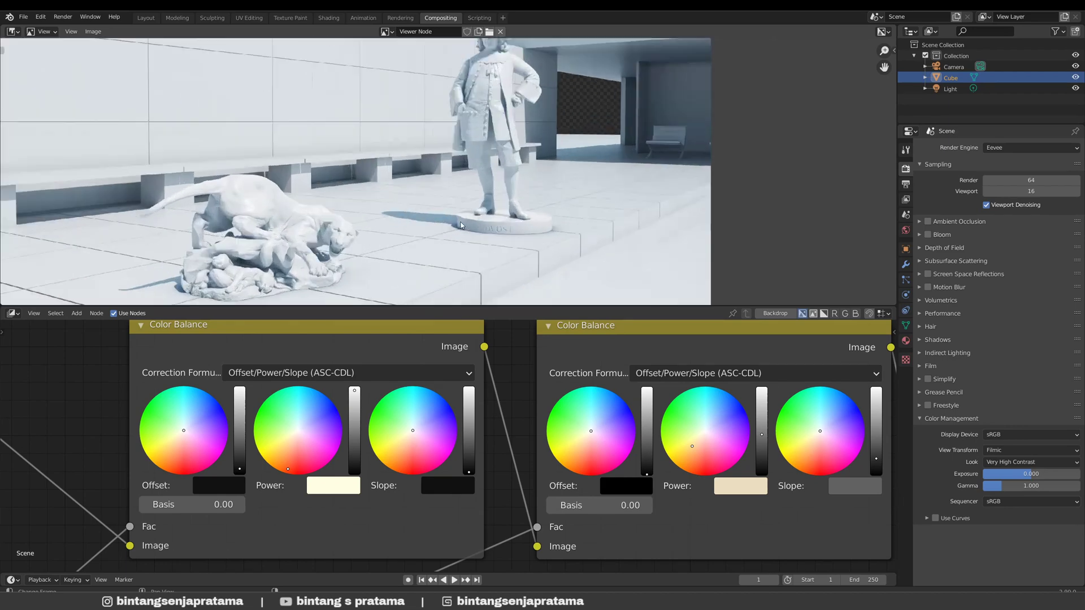
{"action": "scroll", "coordinate": [459, 223], "scroll_direction": "down", "scroll_amount": 1}
{"action": "scroll", "coordinate": [453, 227], "scroll_direction": "up", "scroll_amount": 1}
{"action": "scroll", "coordinate": [453, 226], "scroll_direction": "down", "scroll_amount": 1}
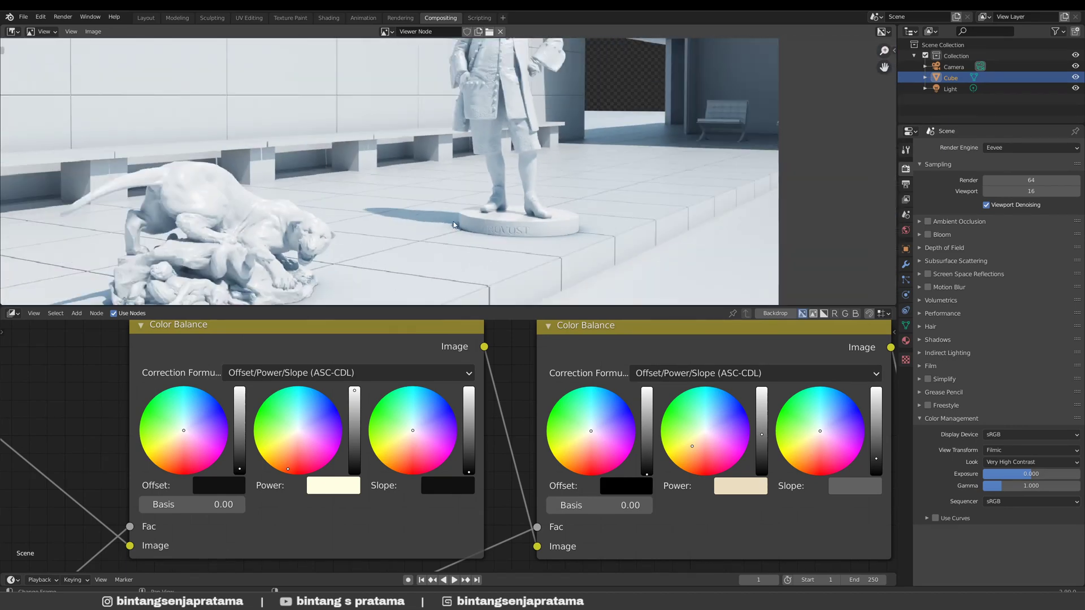
{"action": "scroll", "coordinate": [443, 223], "scroll_direction": "down", "scroll_amount": 3}
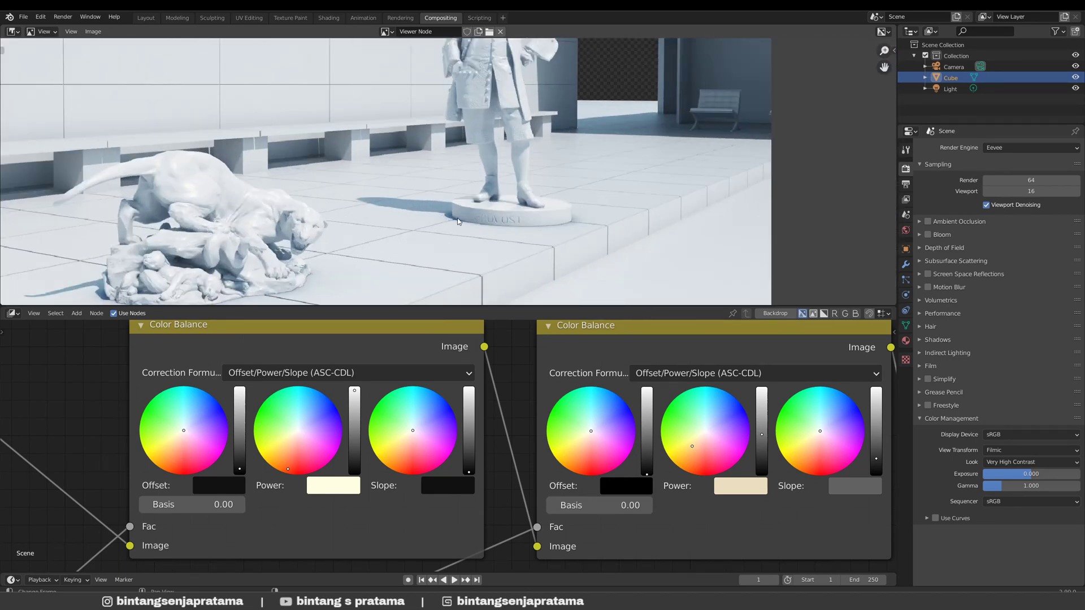
{"action": "middle_click_drag", "start_coordinate": [447, 235], "coordinate": [406, 241]}
{"action": "scroll", "coordinate": [407, 241], "scroll_direction": "up", "scroll_amount": 1}
{"action": "middle_click_drag", "start_coordinate": [527, 211], "coordinate": [499, 220]}
{"action": "scroll", "coordinate": [548, 410], "scroll_direction": "down", "scroll_amount": 3}
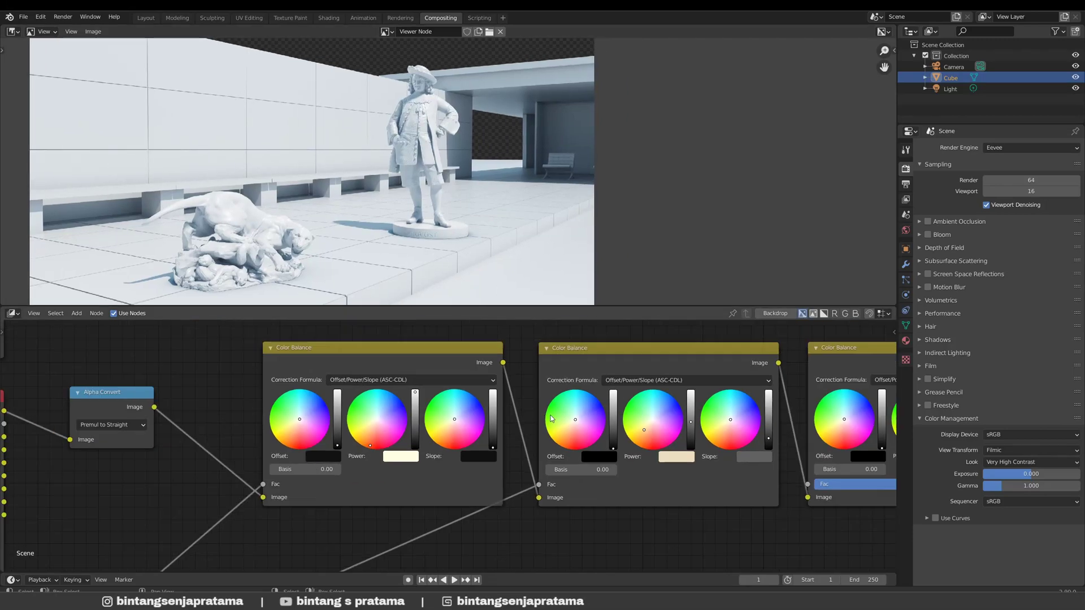
{"action": "scroll", "coordinate": [445, 173], "scroll_direction": "down", "scroll_amount": 1}
{"action": "scroll", "coordinate": [444, 173], "scroll_direction": "down", "scroll_amount": 1}
{"action": "middle_click_drag", "start_coordinate": [445, 173], "coordinate": [501, 183]}
- Nudge the Denoise node slightly up between the last Color Balance node and the outputs
{"action": "middle_click_drag", "start_coordinate": [706, 421], "coordinate": [345, 409]}
{"action": "scroll", "coordinate": [569, 416], "scroll_direction": "down", "scroll_amount": 6}
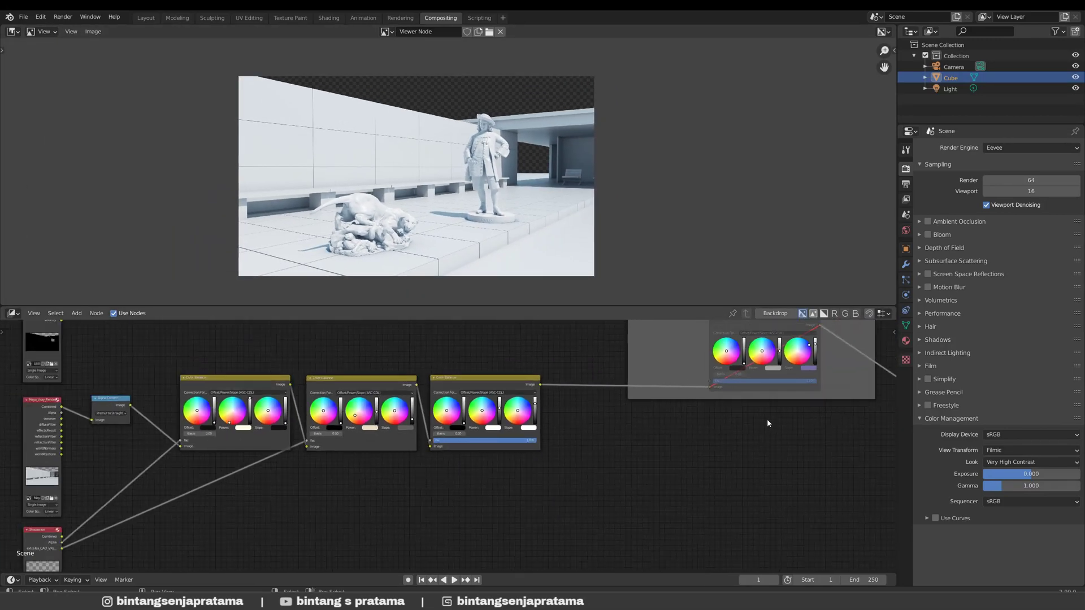
{"action": "middle_click_drag", "start_coordinate": [836, 414], "coordinate": [546, 433]}
{"action": "scroll", "coordinate": [545, 430], "scroll_direction": "down", "scroll_amount": 2}
{"action": "scroll", "coordinate": [548, 433], "scroll_direction": "down", "scroll_amount": 3, "text": "ctrl"}
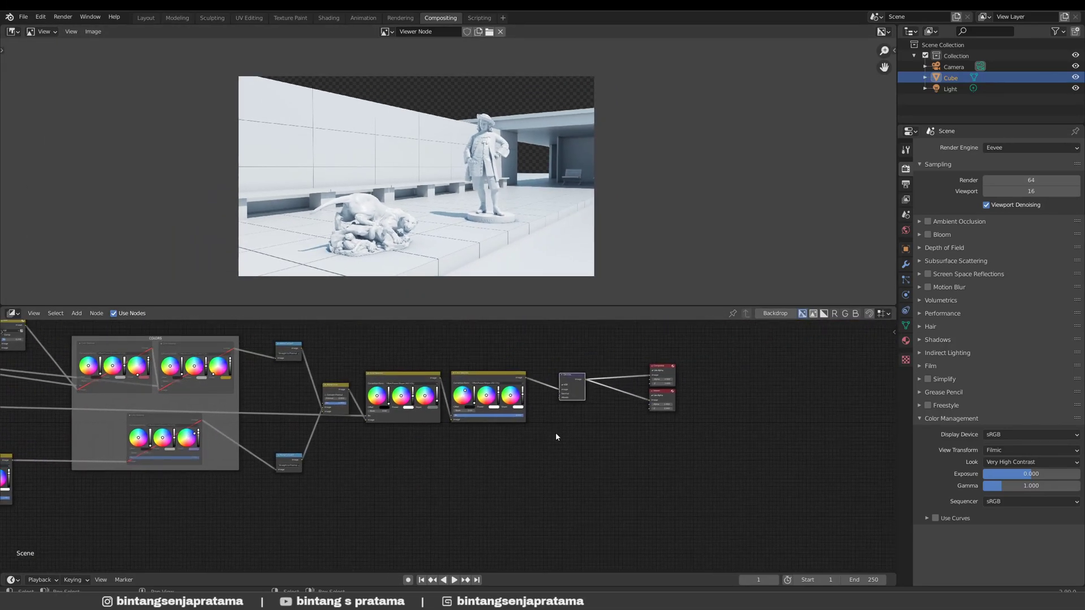
{"action": "scroll", "coordinate": [556, 436], "scroll_direction": "up", "scroll_amount": 4}
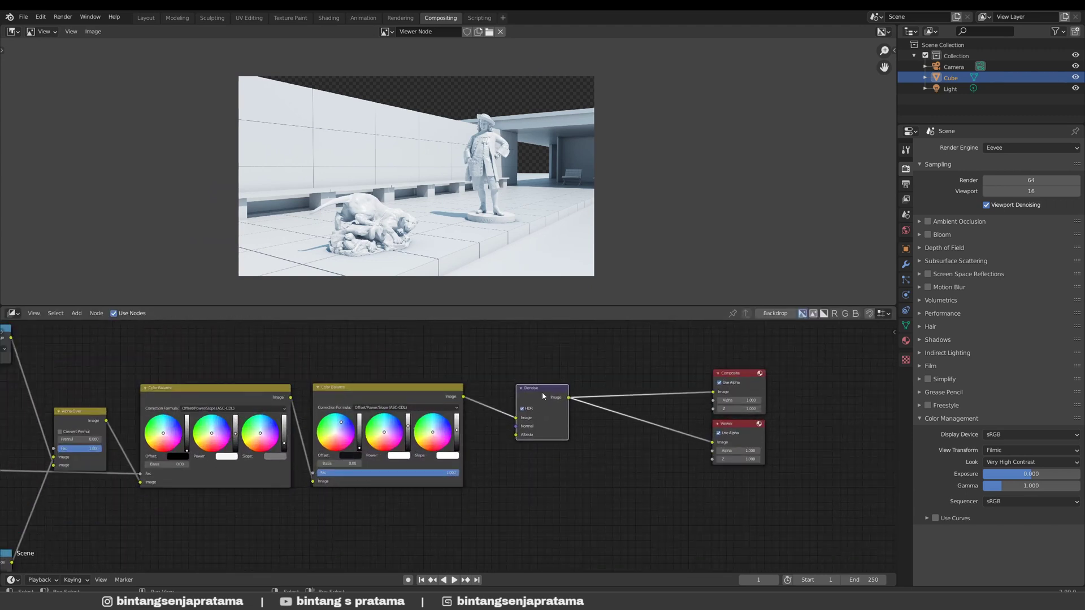
{"action": "left_click_drag", "start_coordinate": [542, 393], "coordinate": [543, 390]}
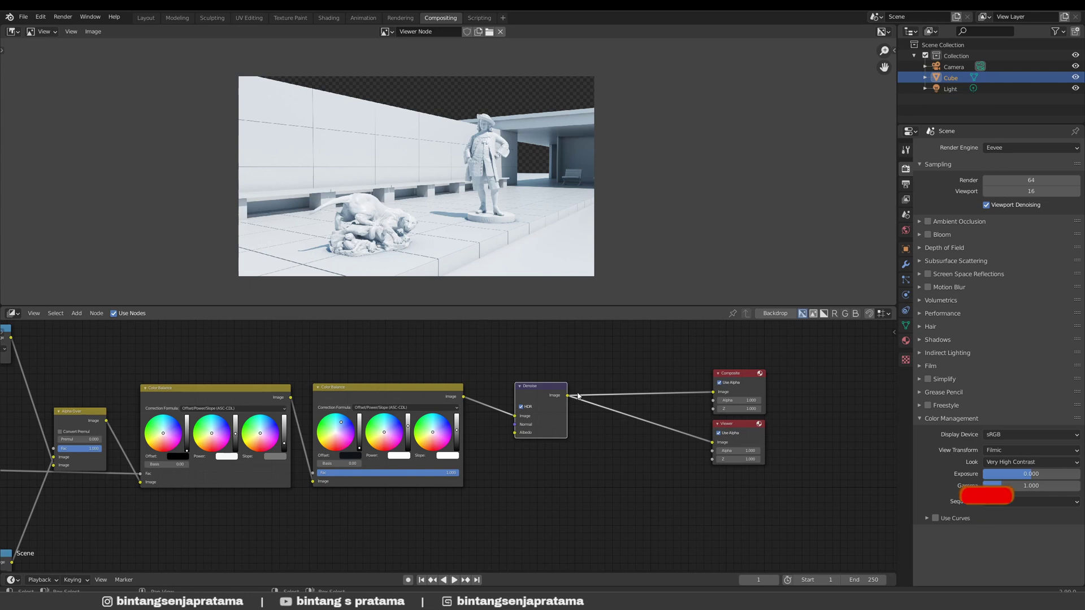
- Select the Composite and Viewer output nodes and move them together farther away from the Denoise node
{"action": "scroll", "coordinate": [577, 395], "scroll_direction": "up", "scroll_amount": 2}
{"action": "middle_click_drag", "start_coordinate": [608, 390], "coordinate": [456, 385]}
{"action": "left_click_drag", "start_coordinate": [529, 353], "coordinate": [651, 525]}
{"action": "middle_click_drag", "start_coordinate": [616, 465], "coordinate": [548, 470]}
{"action": "key", "text": "g"}
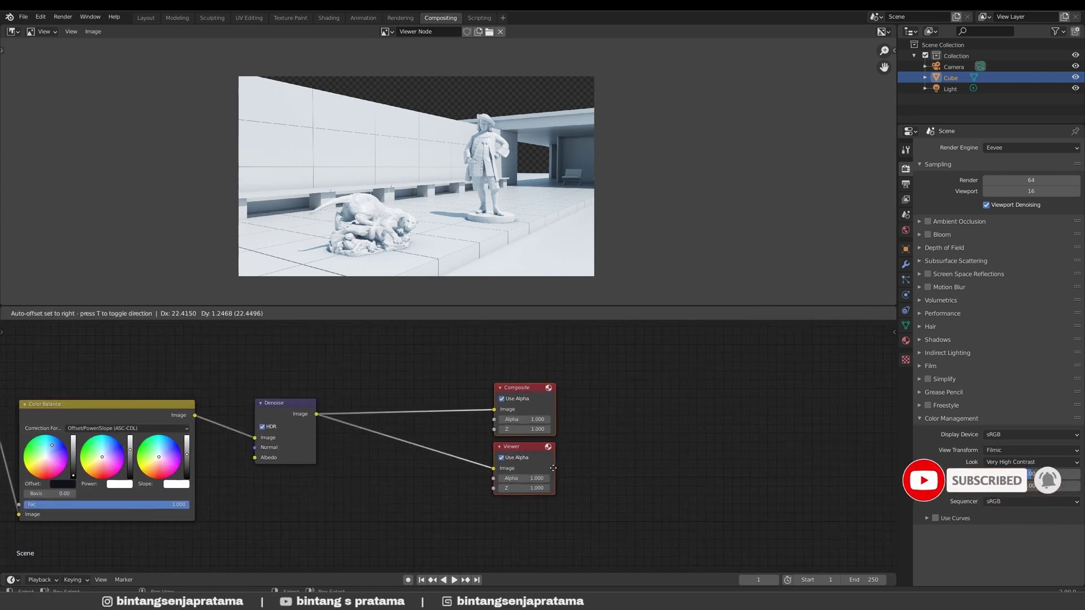
{"action": "left_click", "coordinate": [594, 472]}
{"action": "middle_click_drag", "start_coordinate": [379, 417], "coordinate": [431, 402]}
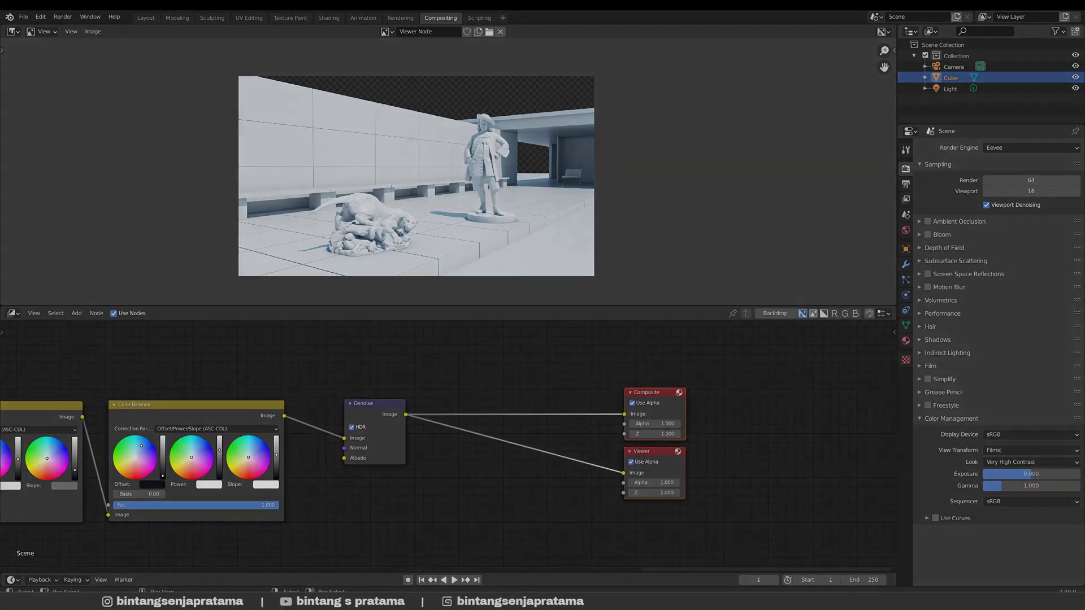